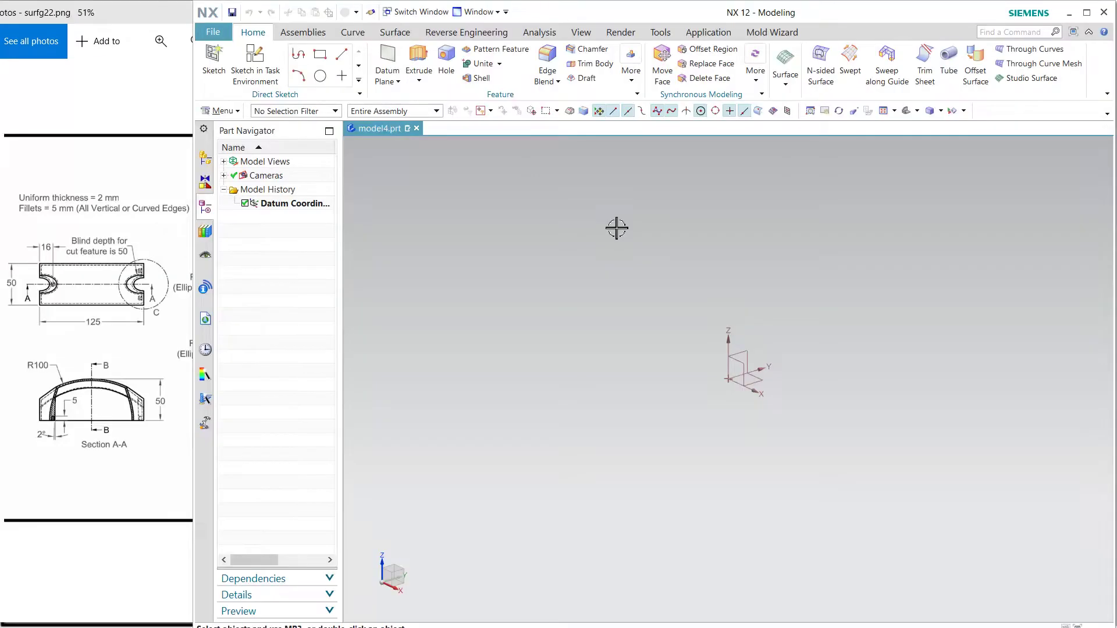
- Start a sketch on the default datum plane and draw an arc above the origin
left_click(254, 64)
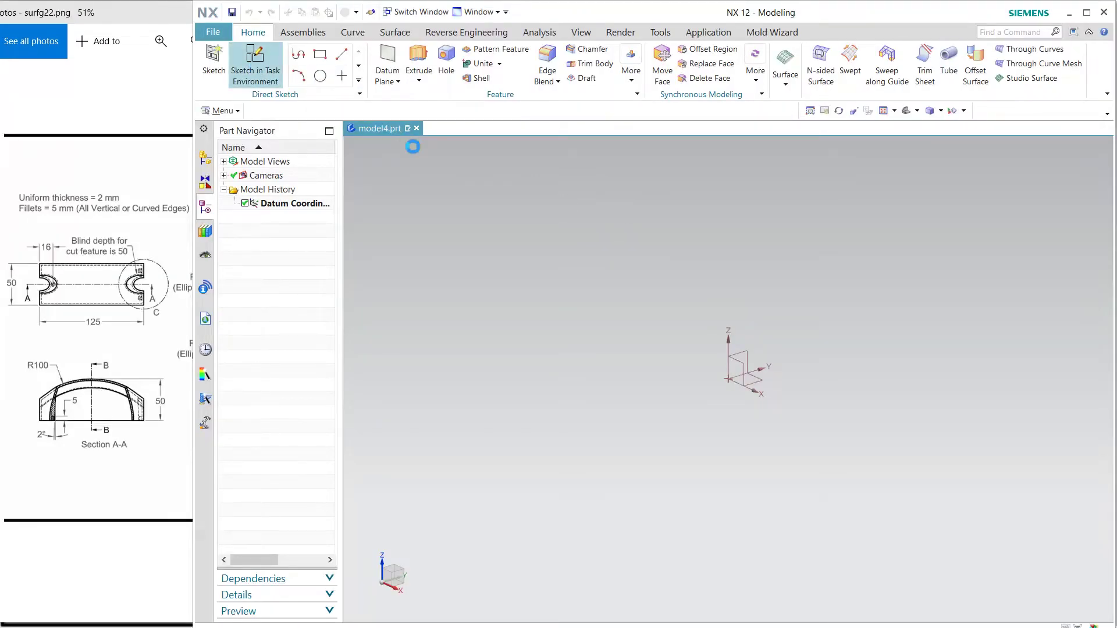
left_click(750, 355)
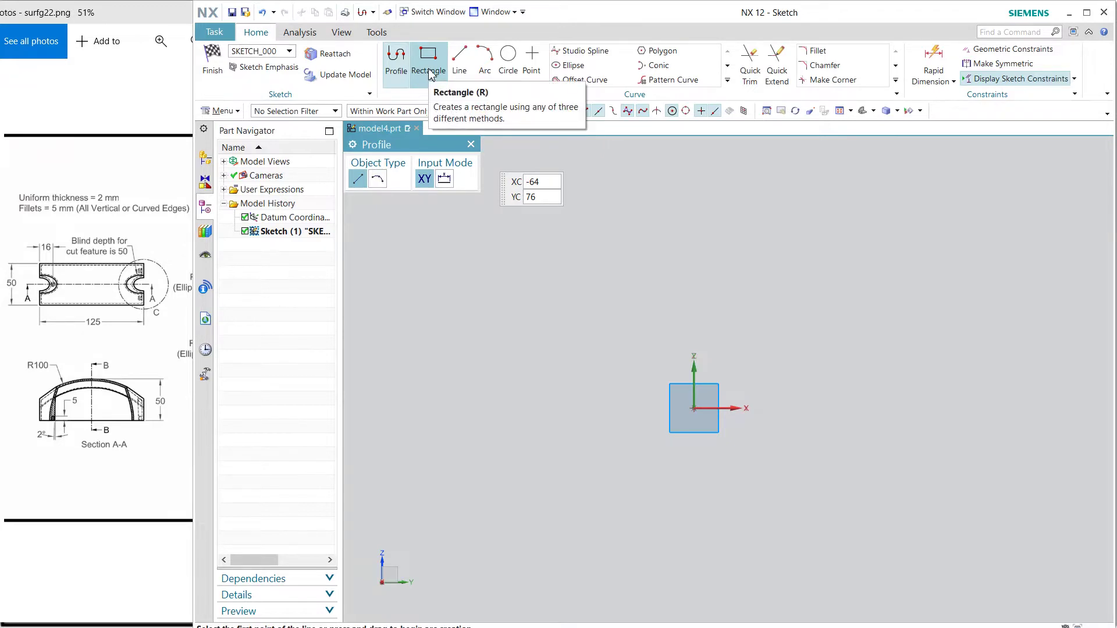
left_click(486, 64)
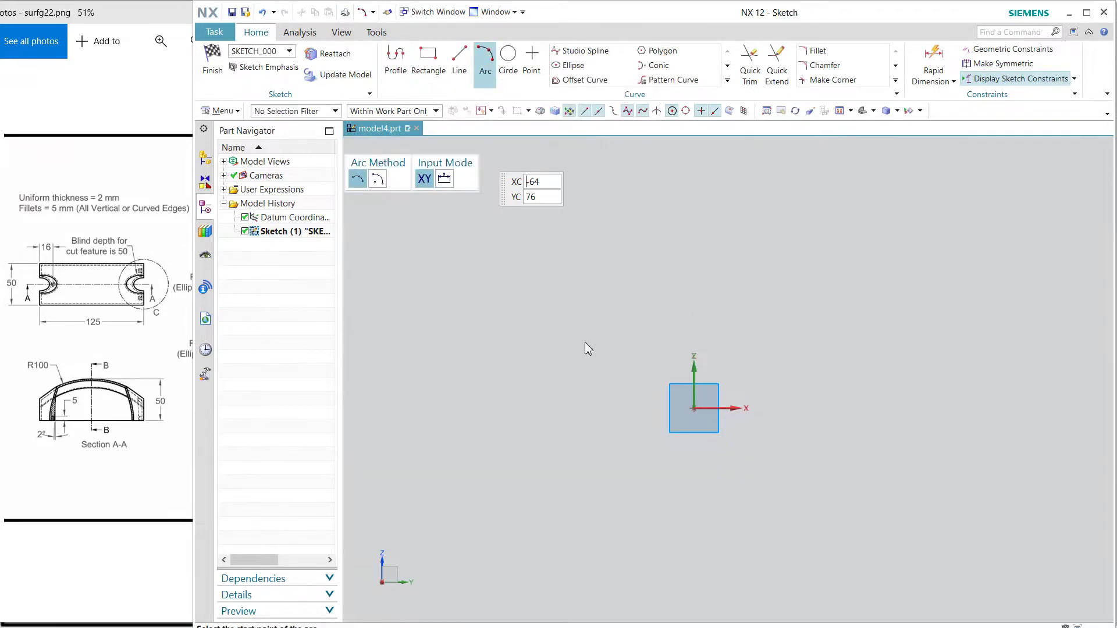
left_click(568, 343)
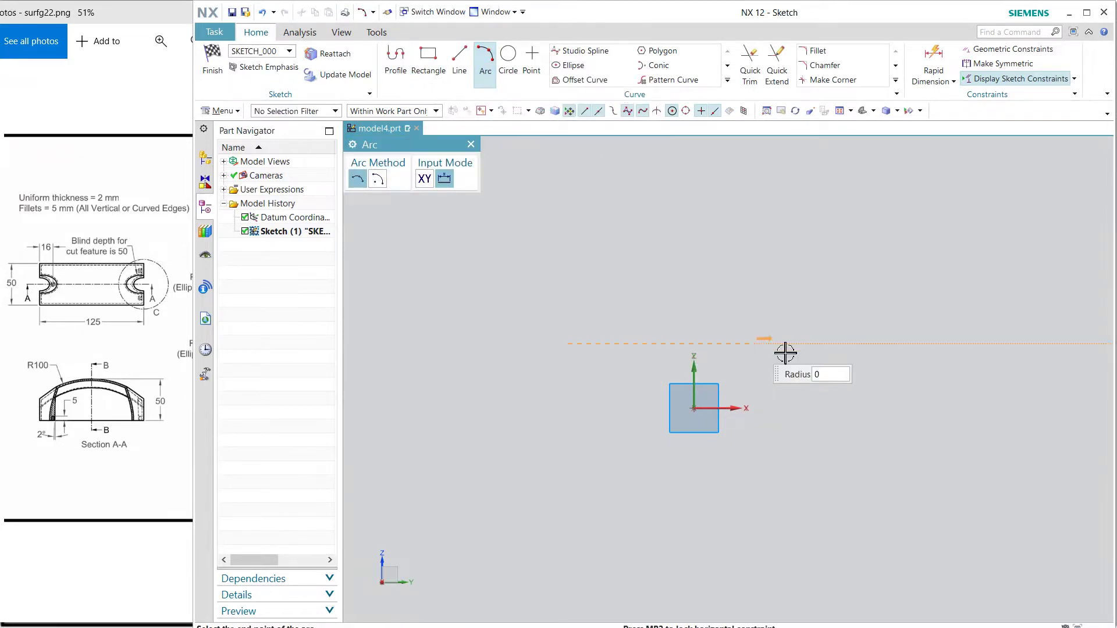
left_click(717, 316)
key("Escape")
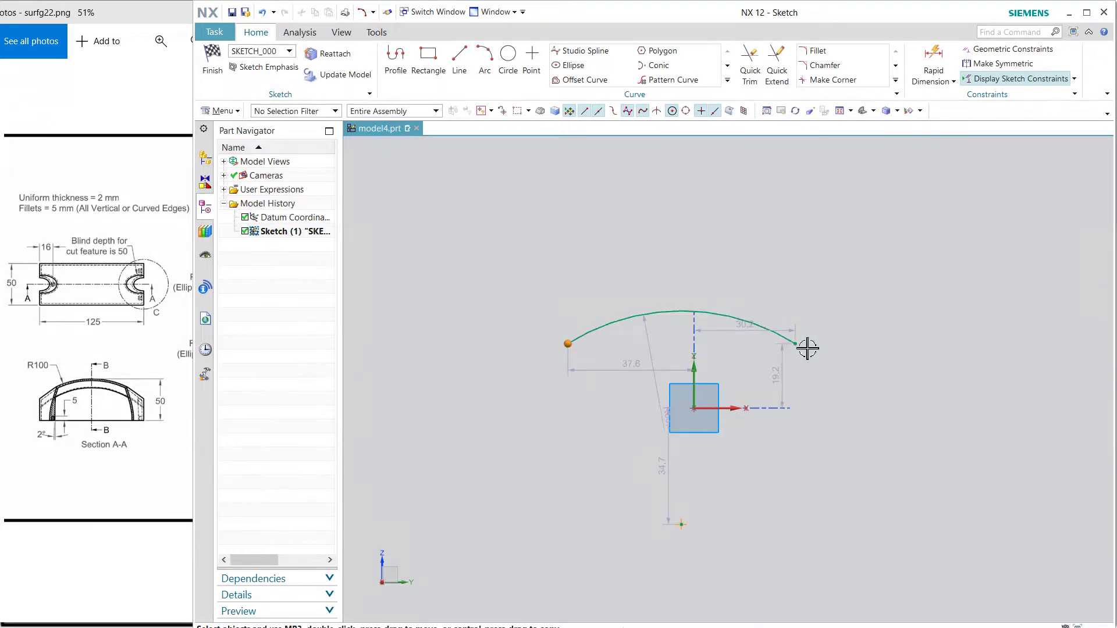
- Constrain the arc's endpoints and align its top point with the vertical axis
left_click(797, 345)
left_click(821, 330)
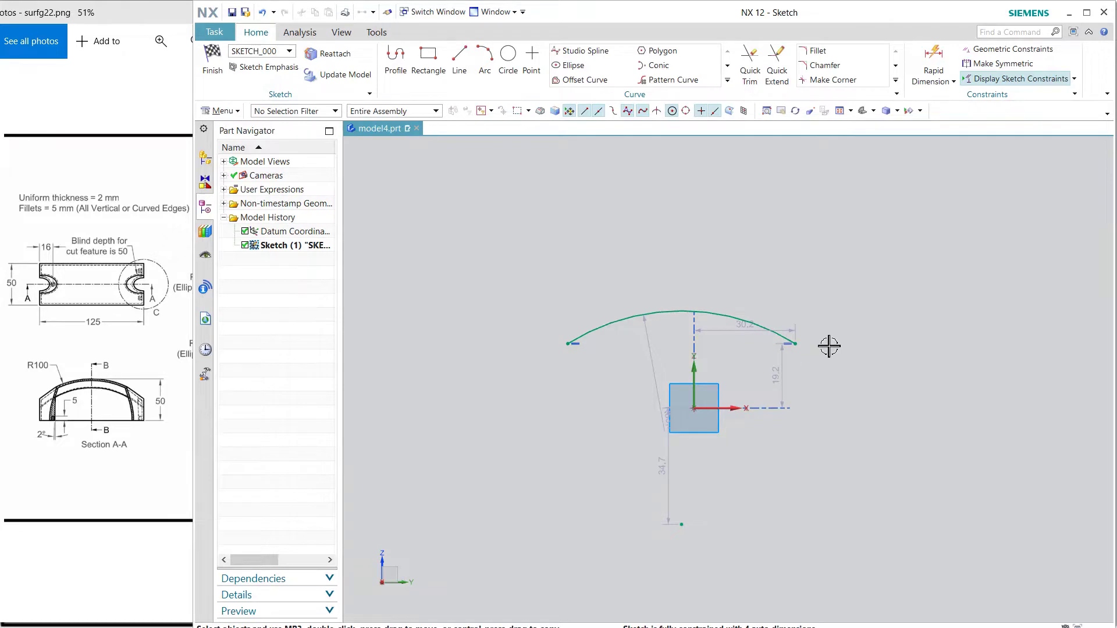
left_click(681, 311)
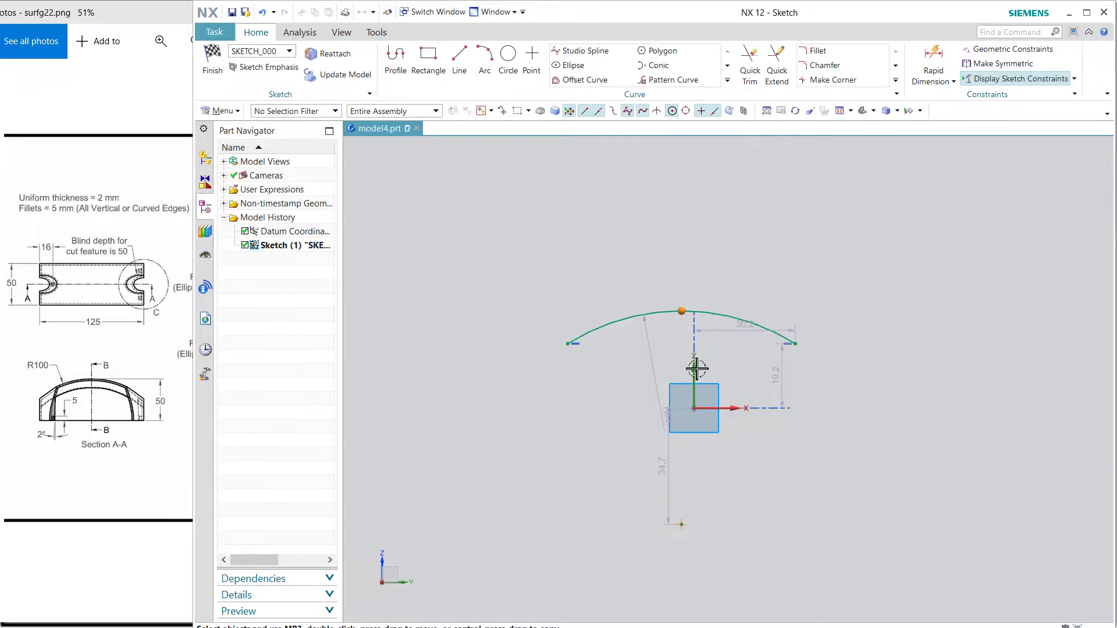
left_click(694, 369)
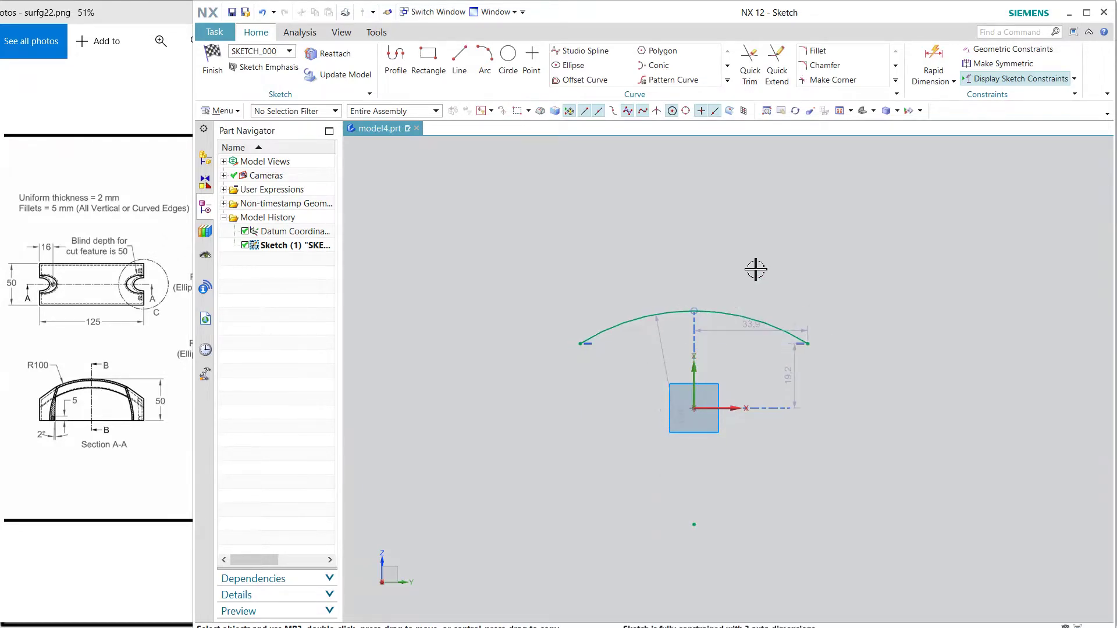
- Dimension the arc's peak 50 above the horizontal axis and its radius to 100
left_click(694, 311)
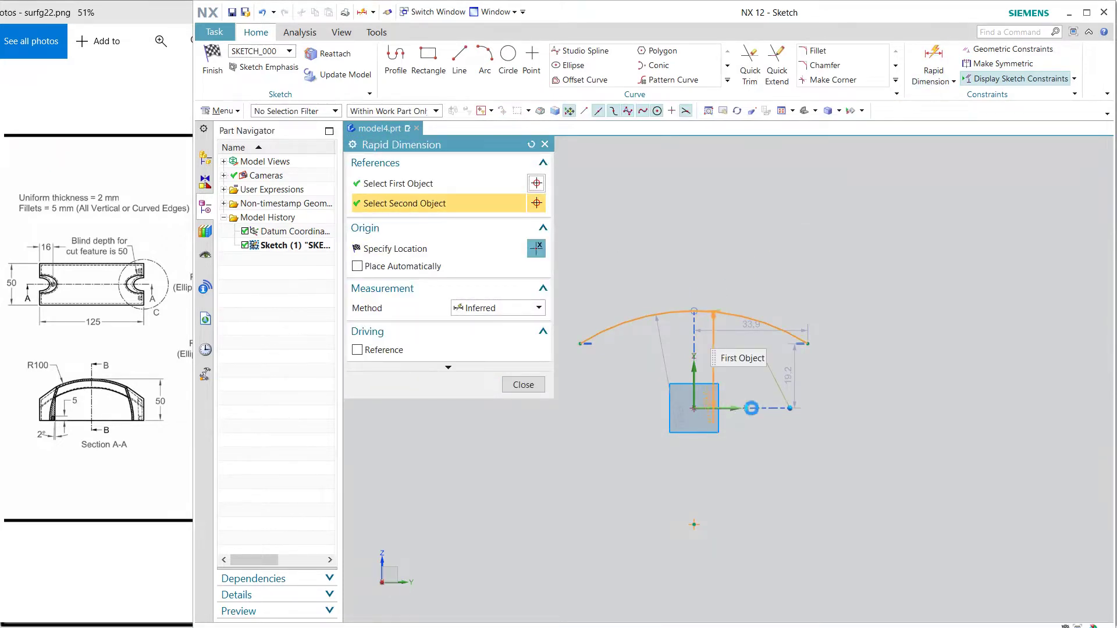
left_click(721, 409)
left_click(867, 363)
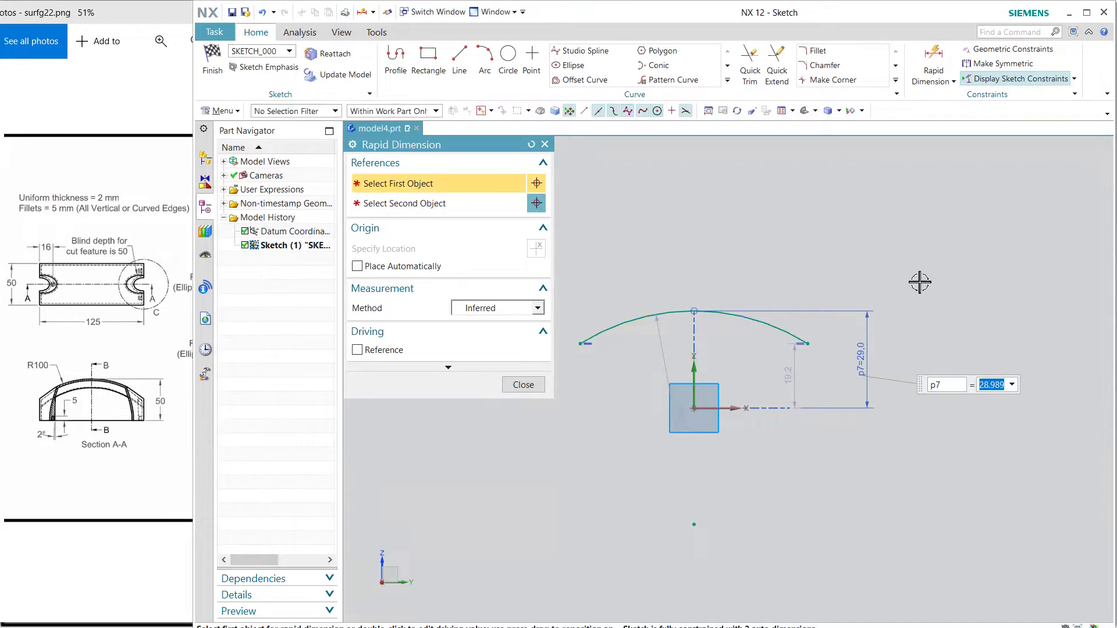
key("Return")
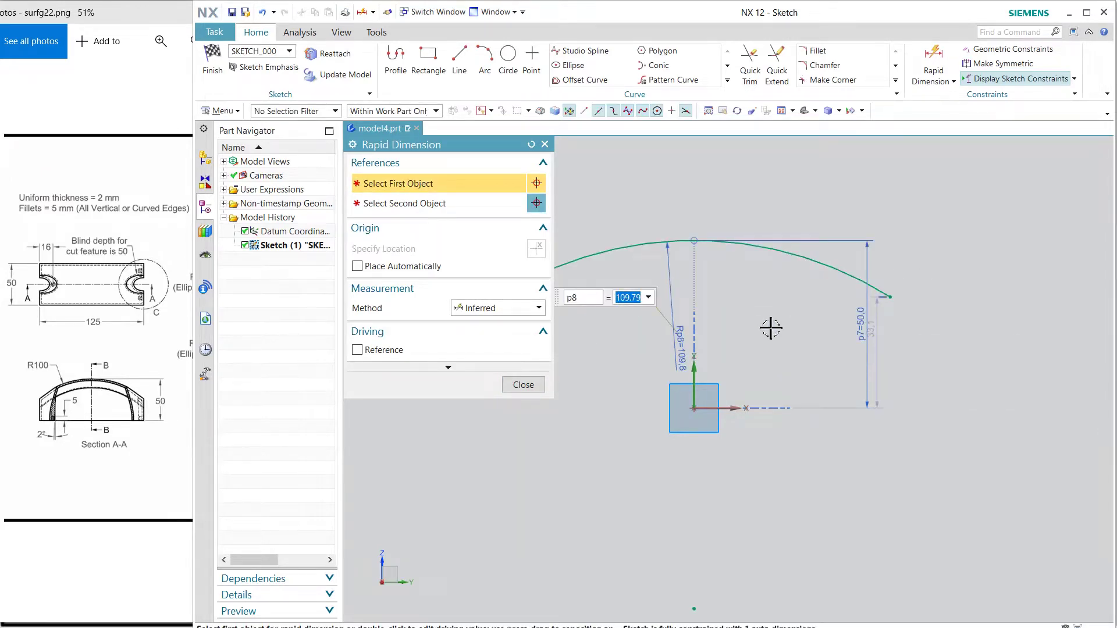
type("100")
key("Return")
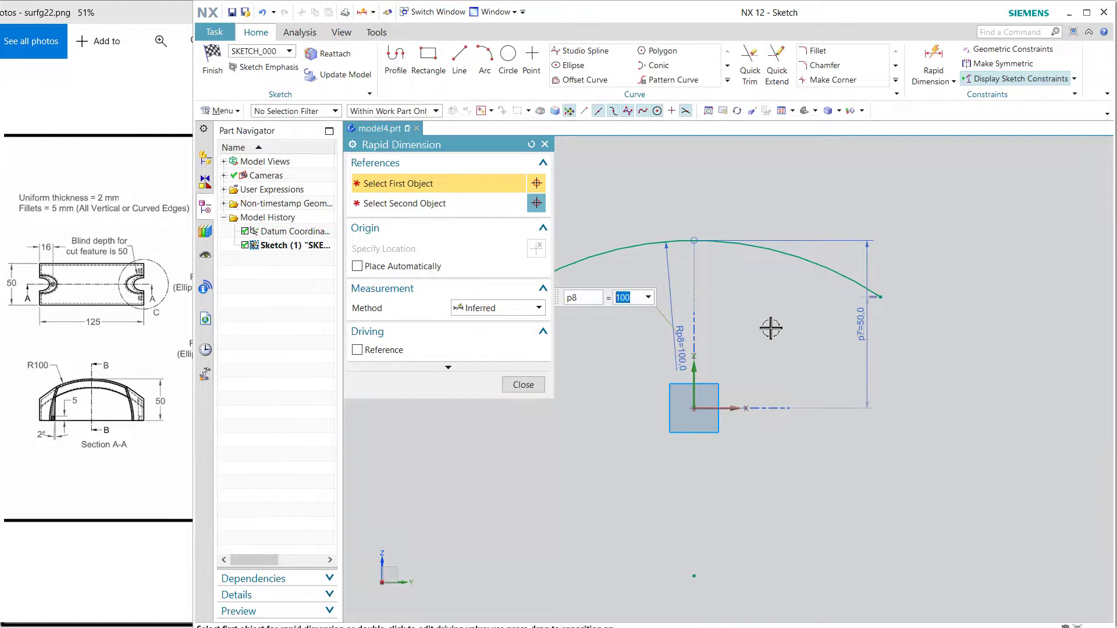
left_click(534, 386)
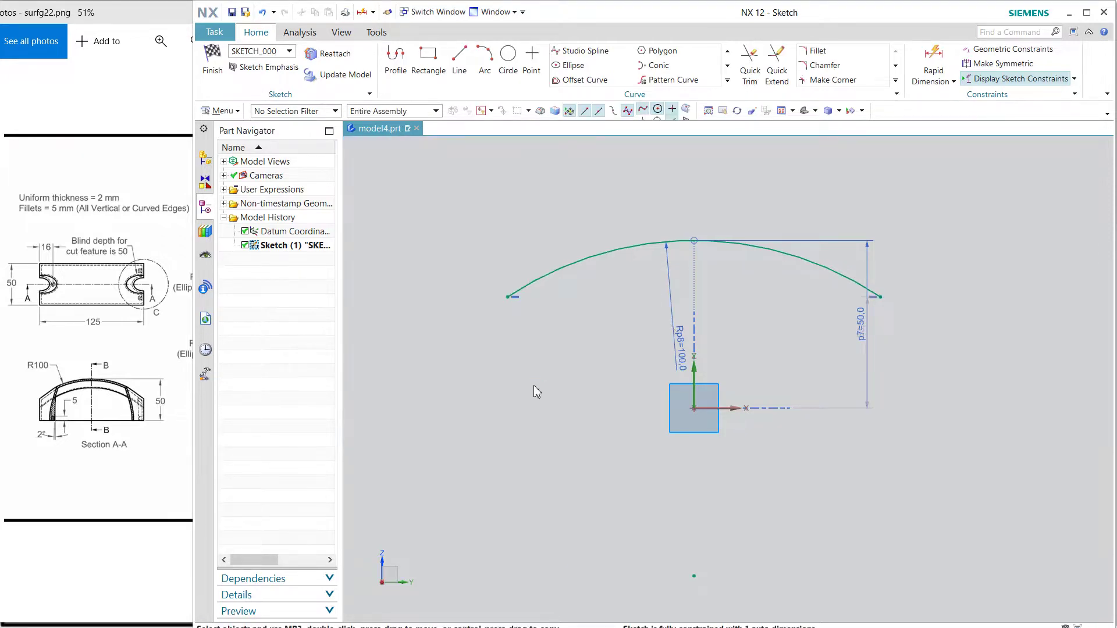
left_click(396, 58)
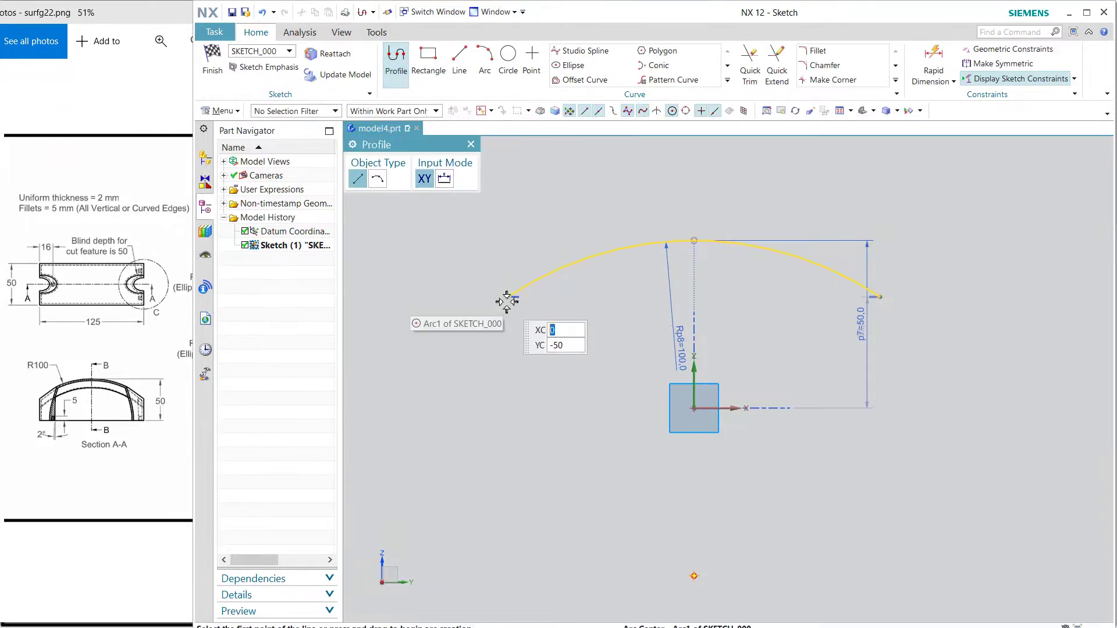
- Draw the left side, bottom and right side lines closing the arch outline
left_click(508, 297)
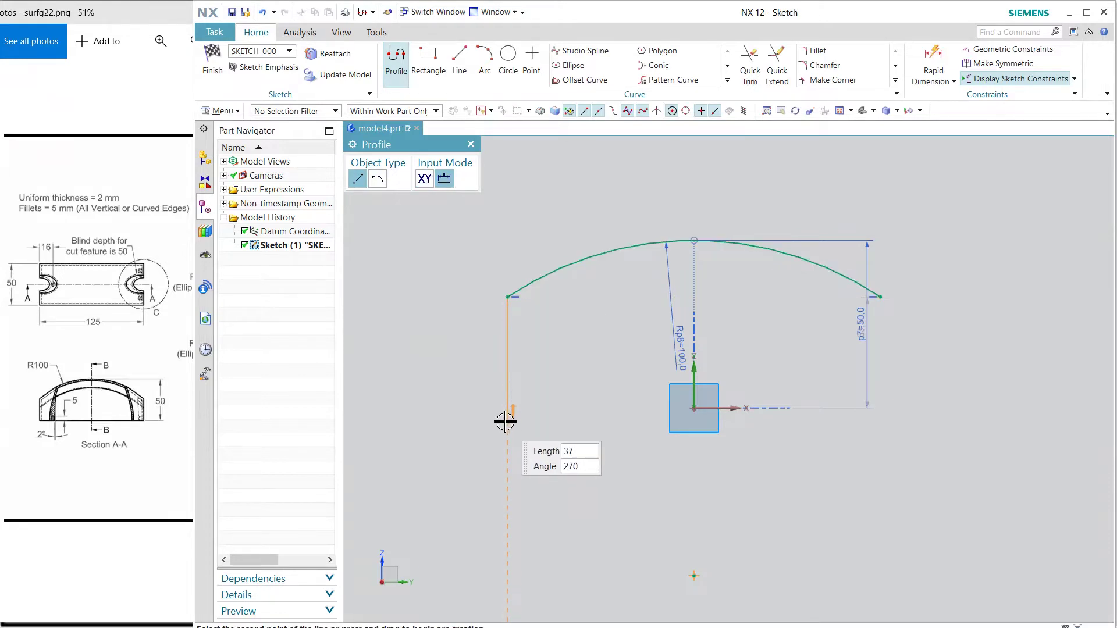
left_click(504, 420)
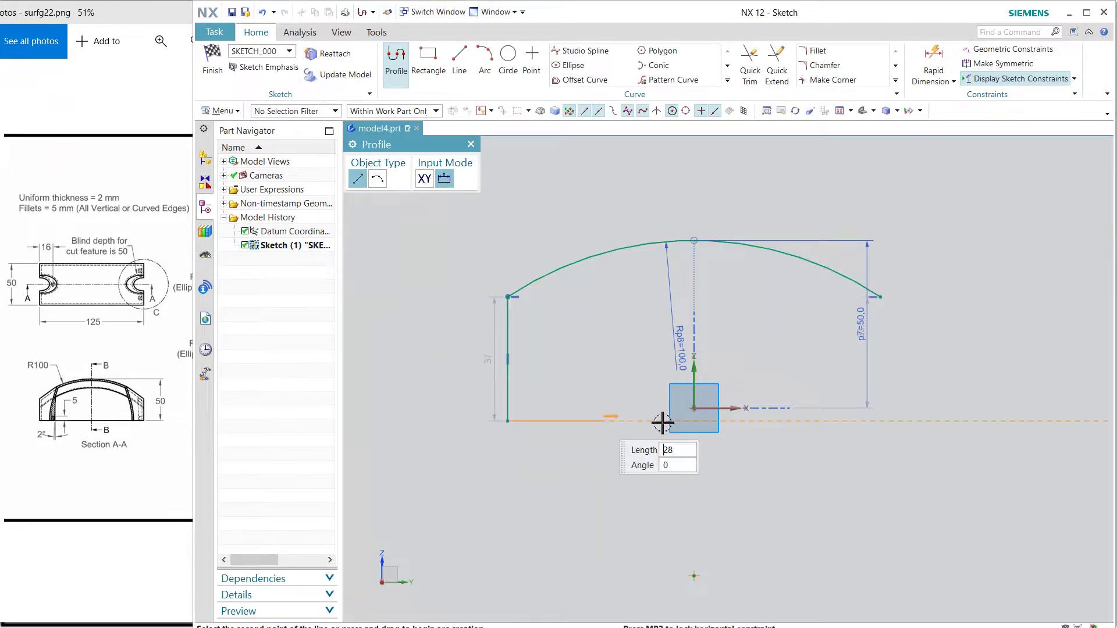
left_click(881, 417)
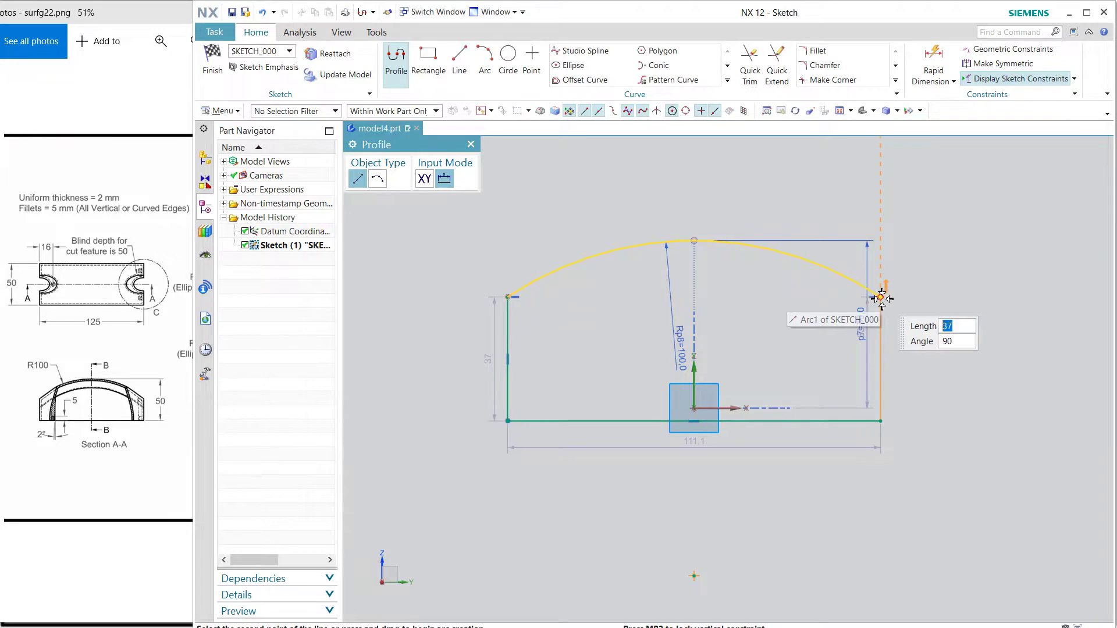
left_click(881, 296)
key("Escape")
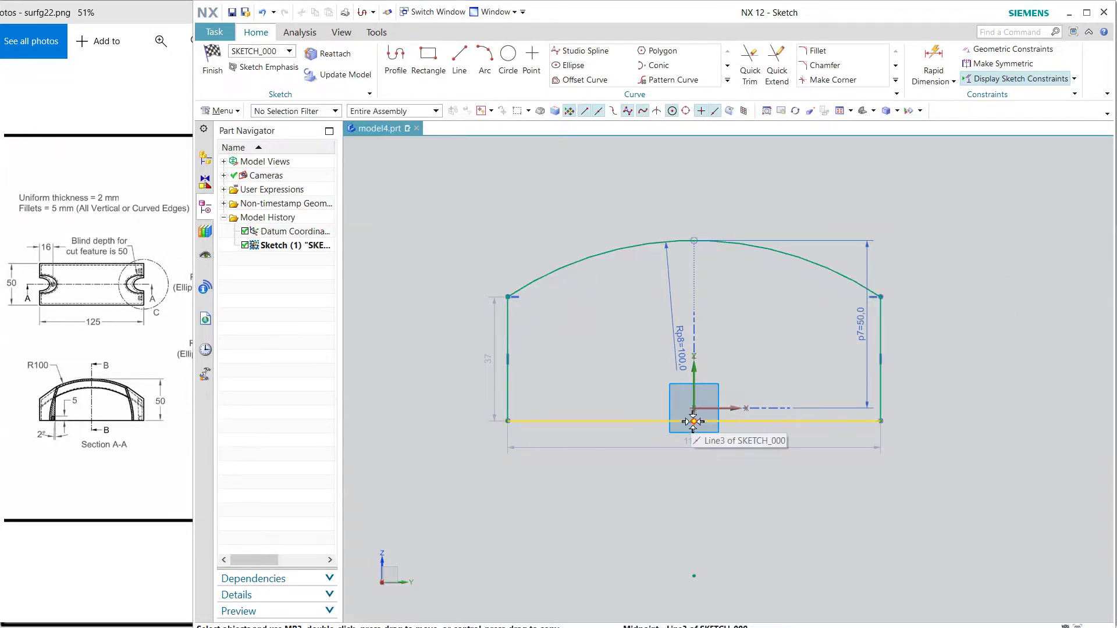
- Put the bottom line's midpoint on the sketch origin and widen the outline
left_click(695, 415)
left_click(757, 421)
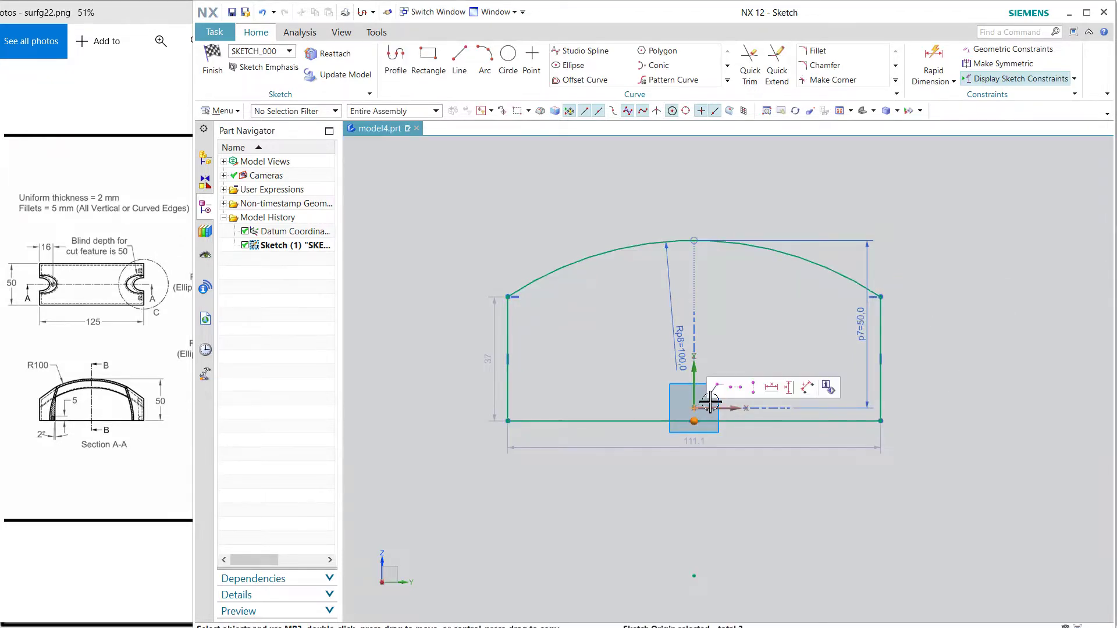
left_click(721, 398)
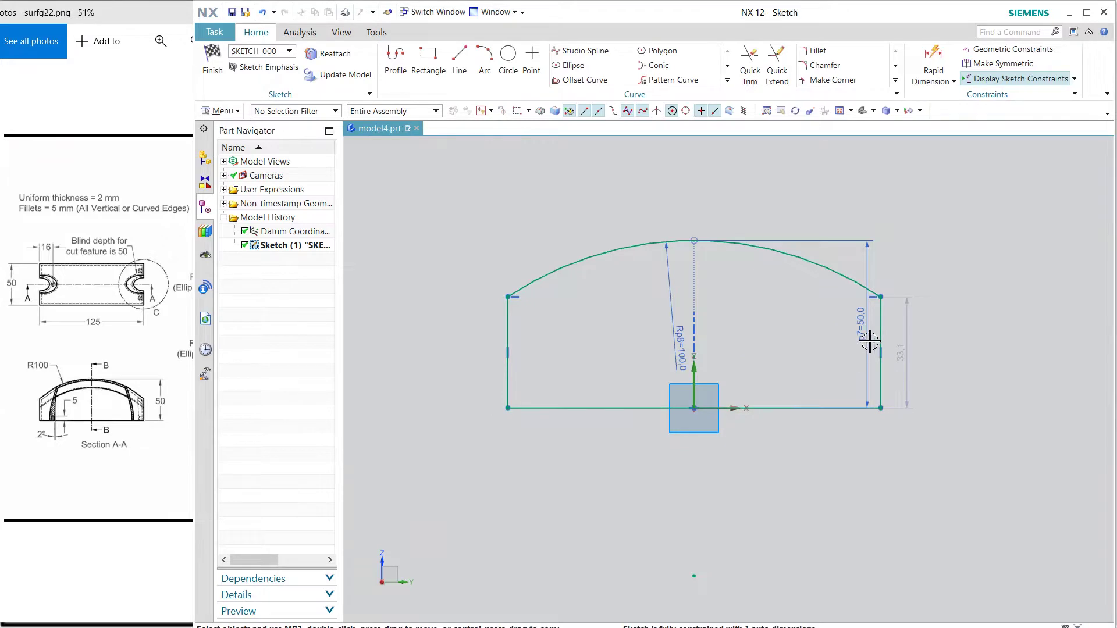
mouse_move(878, 296)
left_mouse_down()
mouse_move(878, 321)
mouse_move(898, 344)
mouse_move(887, 301)
left_mouse_up()
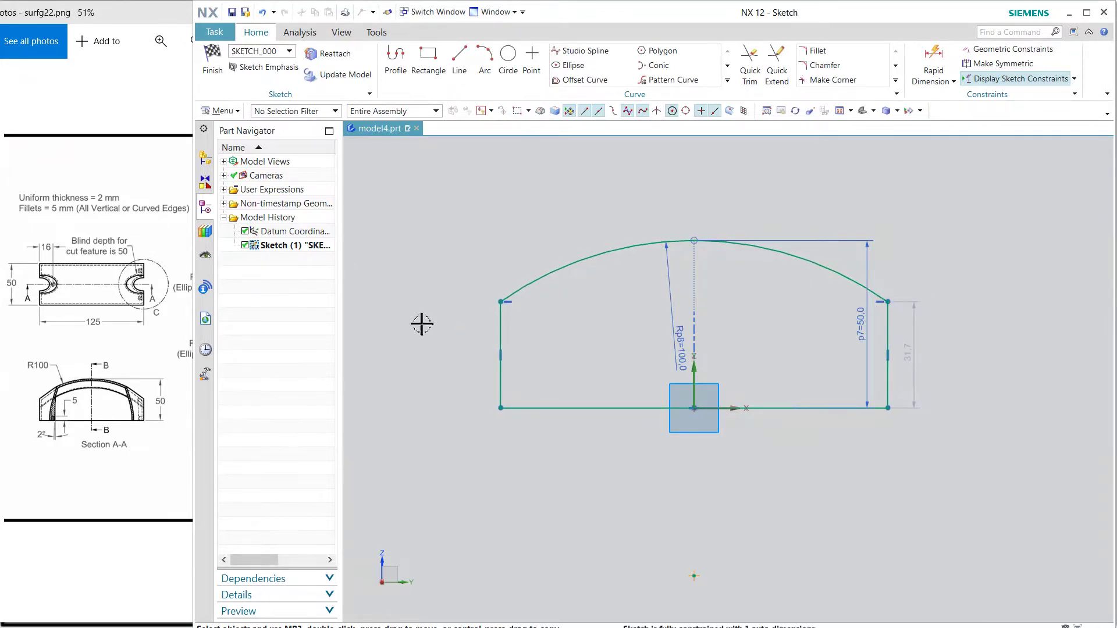
- Dimension the bottom line to 125 wide and finish the sketch
left_click(933, 64)
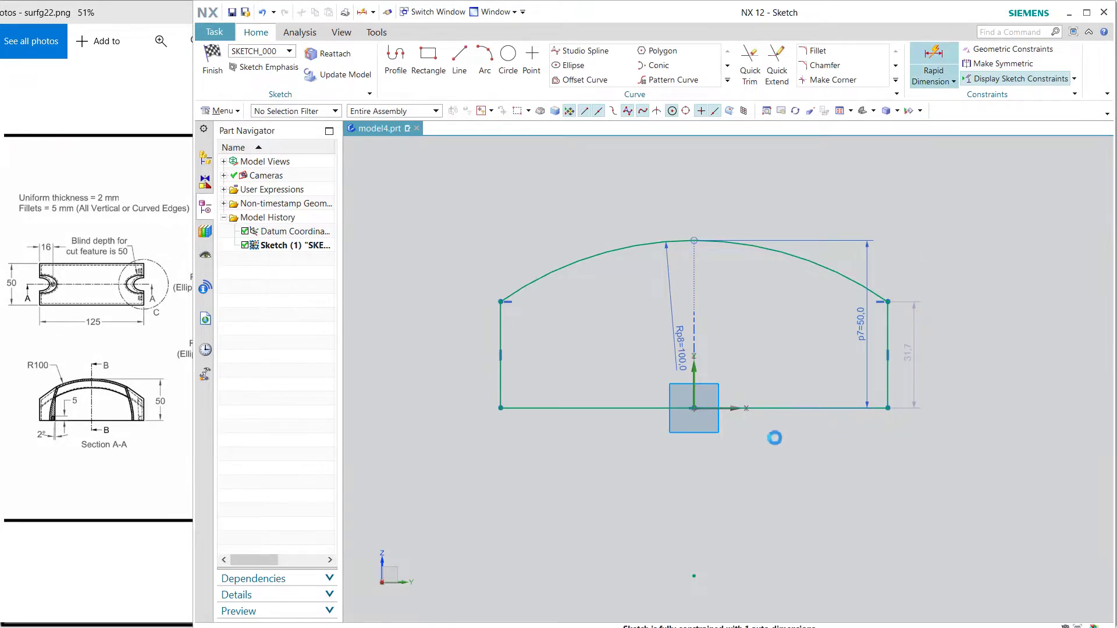
left_click(806, 449)
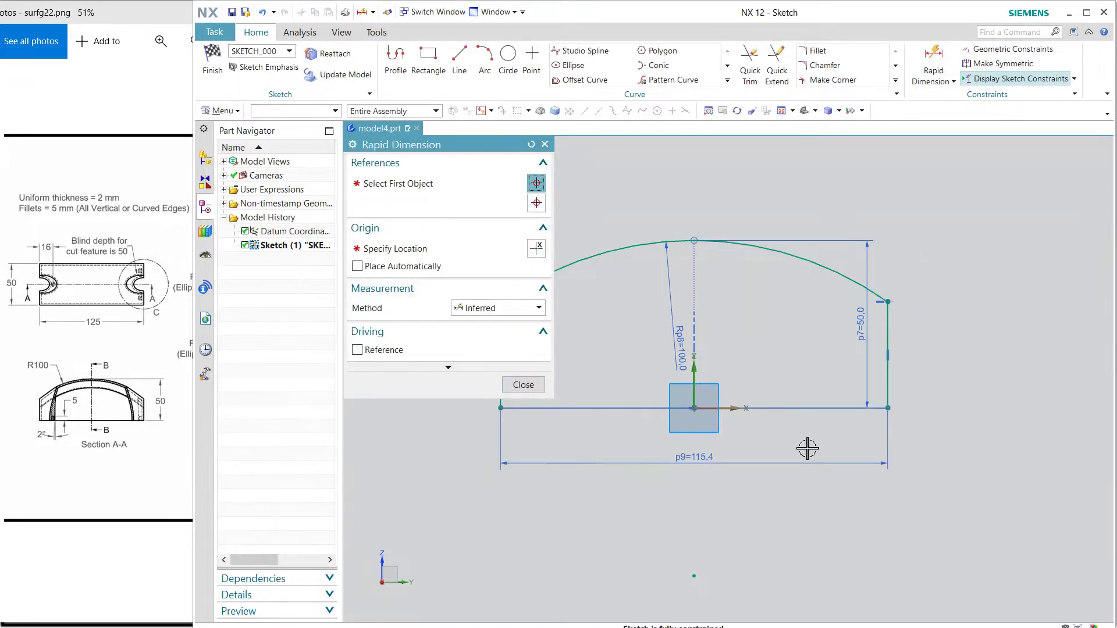
left_click(523, 385)
left_click(213, 61)
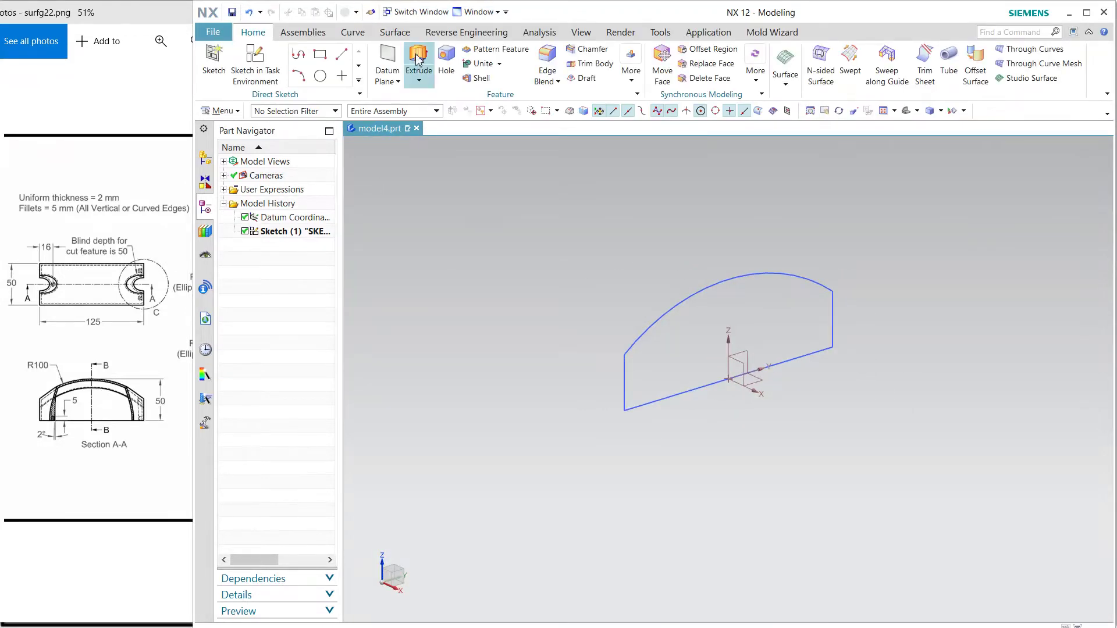
- Extrude the arch outline symmetrically by 25 mm into a solid block
left_click(418, 61)
left_click(683, 305)
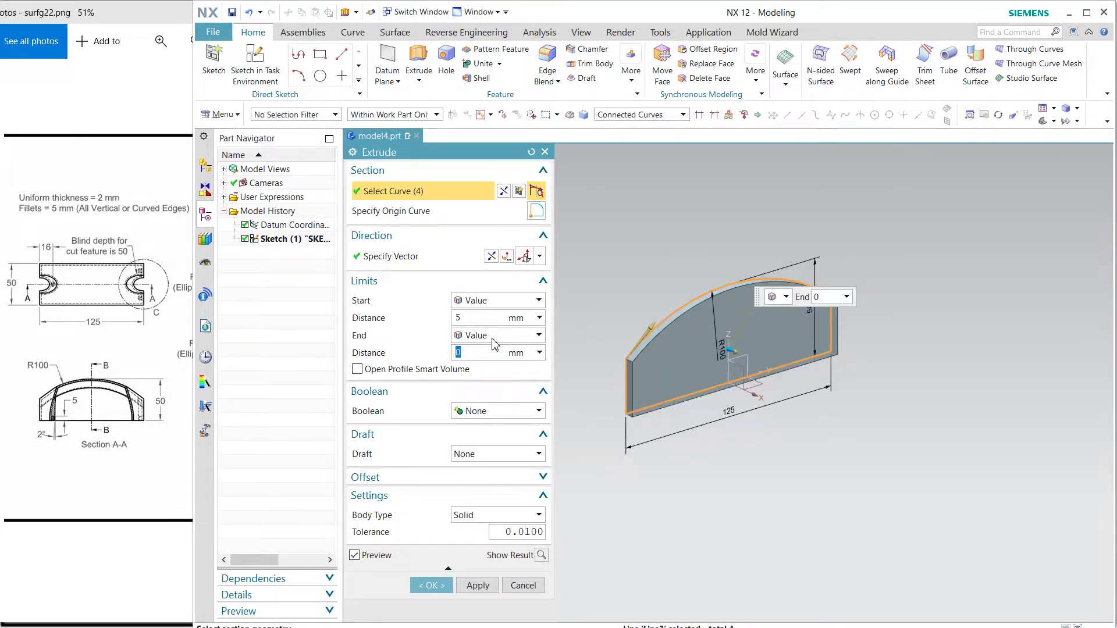
left_click(494, 302)
left_click(493, 317)
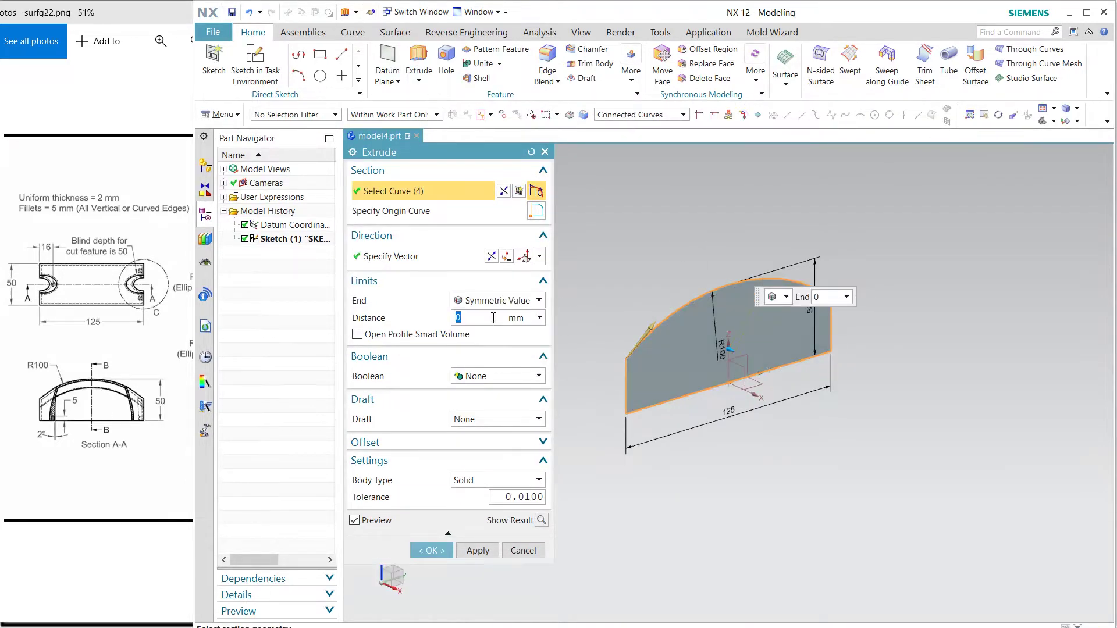
type("25")
key("Return")
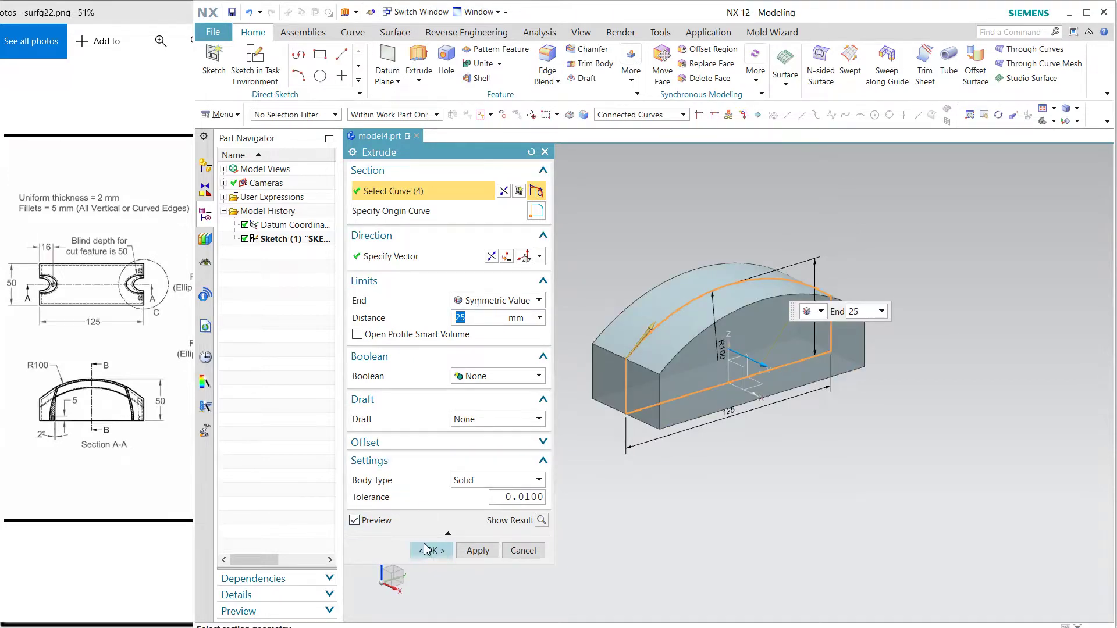
left_click(425, 548)
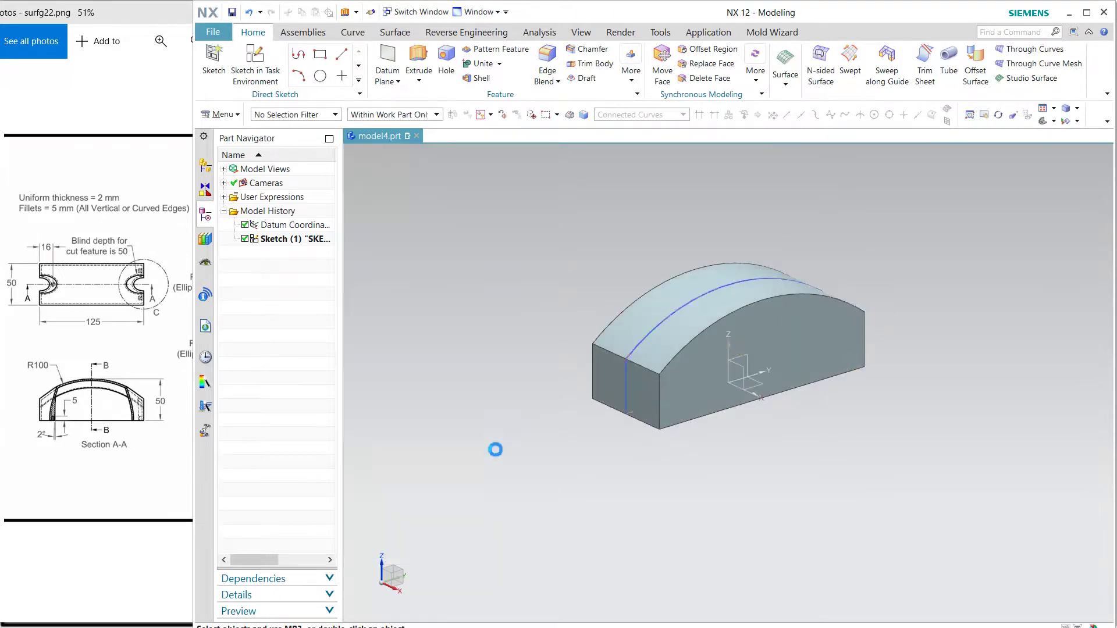
- Hide the sketch curves and rotate the view of the extruded solid
left_click(638, 354)
key("ctrl+b")
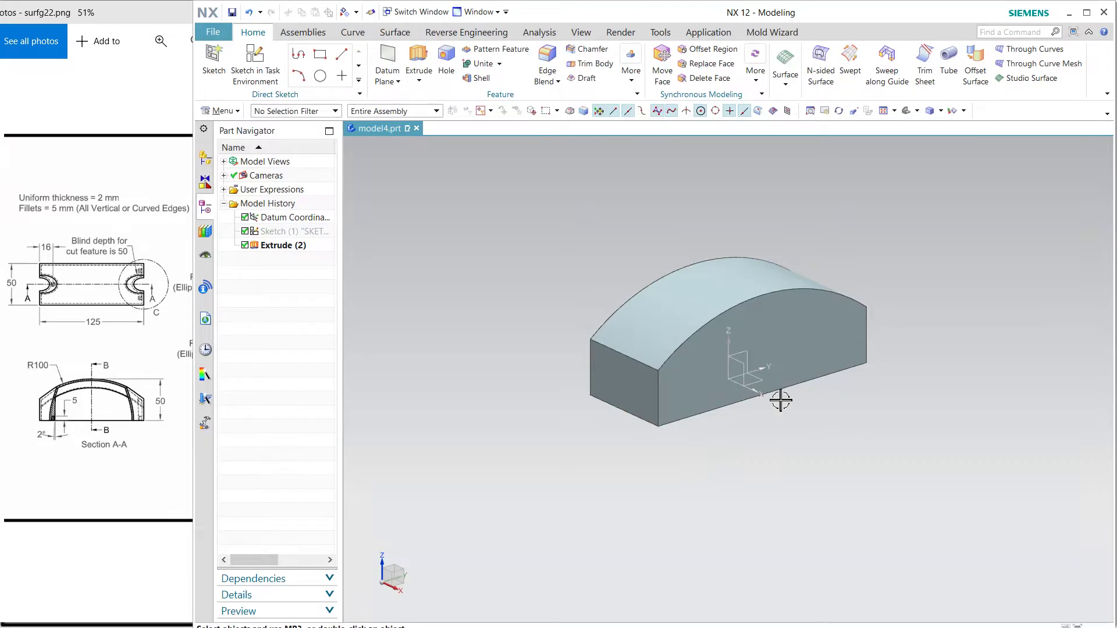
scroll(751, 321, "up", 2)
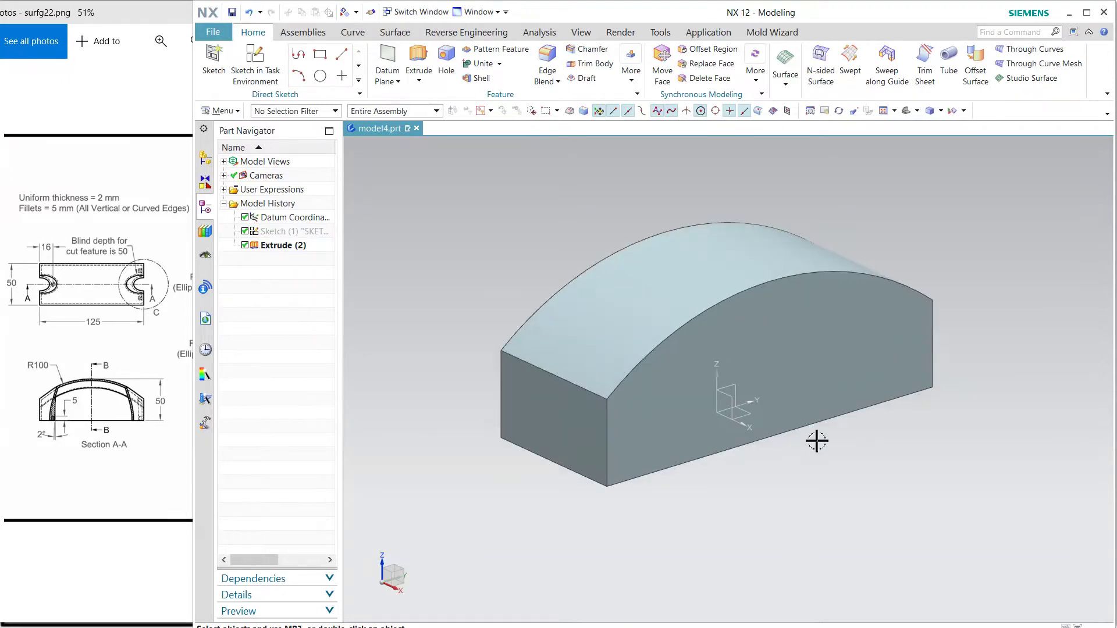
left_click(526, 401)
middle_click_drag(496, 365, 489, 359)
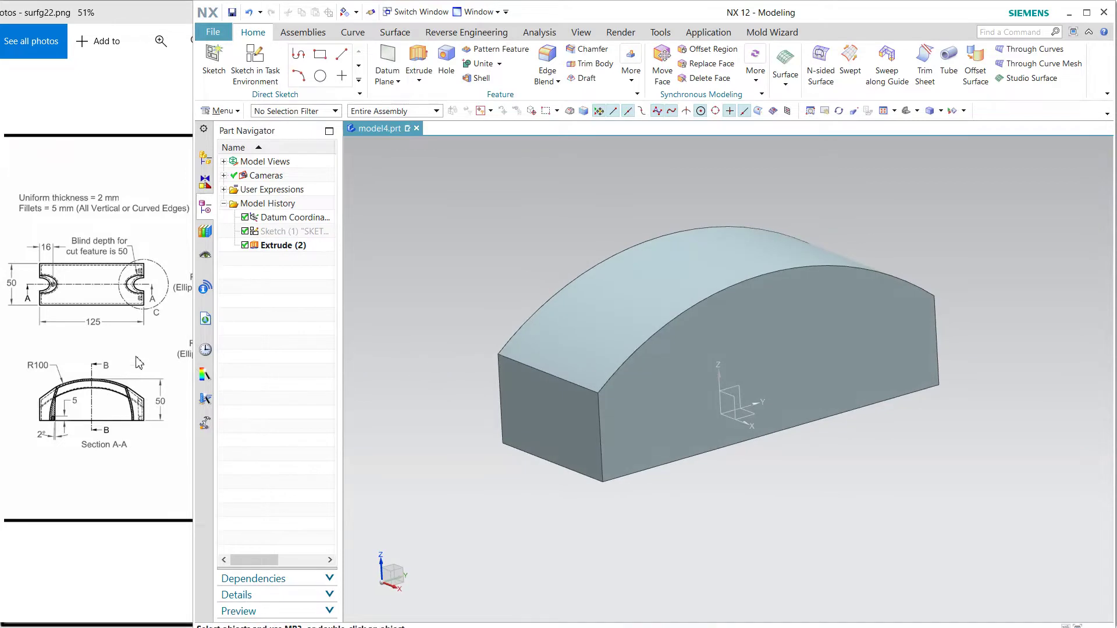
- Check the reference drawing's rendered part image, then return to the model
left_click(153, 320)
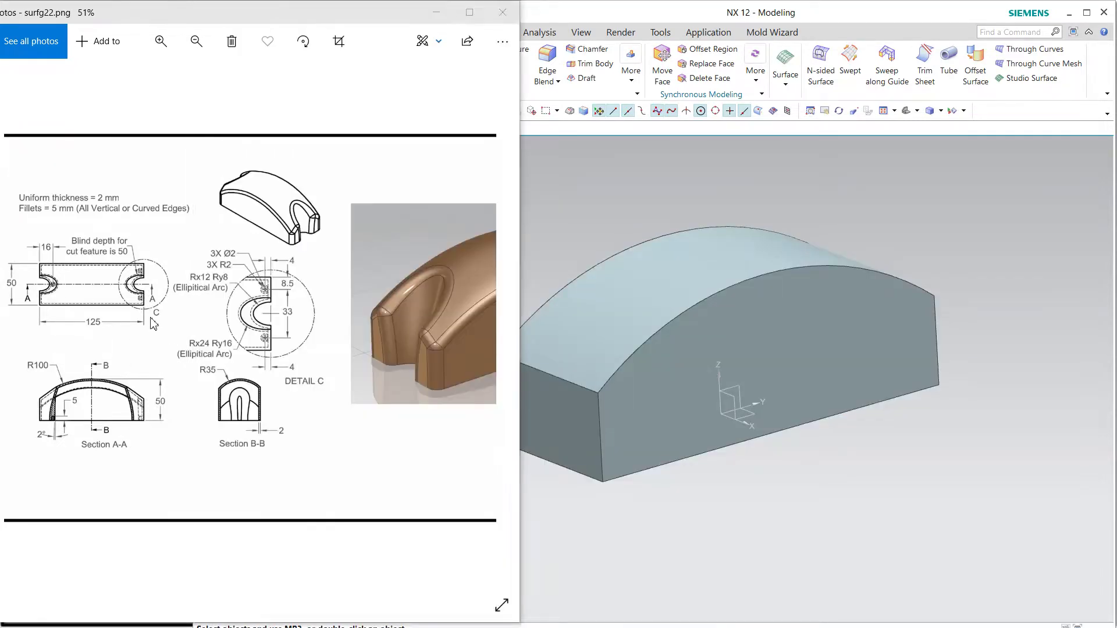
left_click_drag(237, 319, 118, 309)
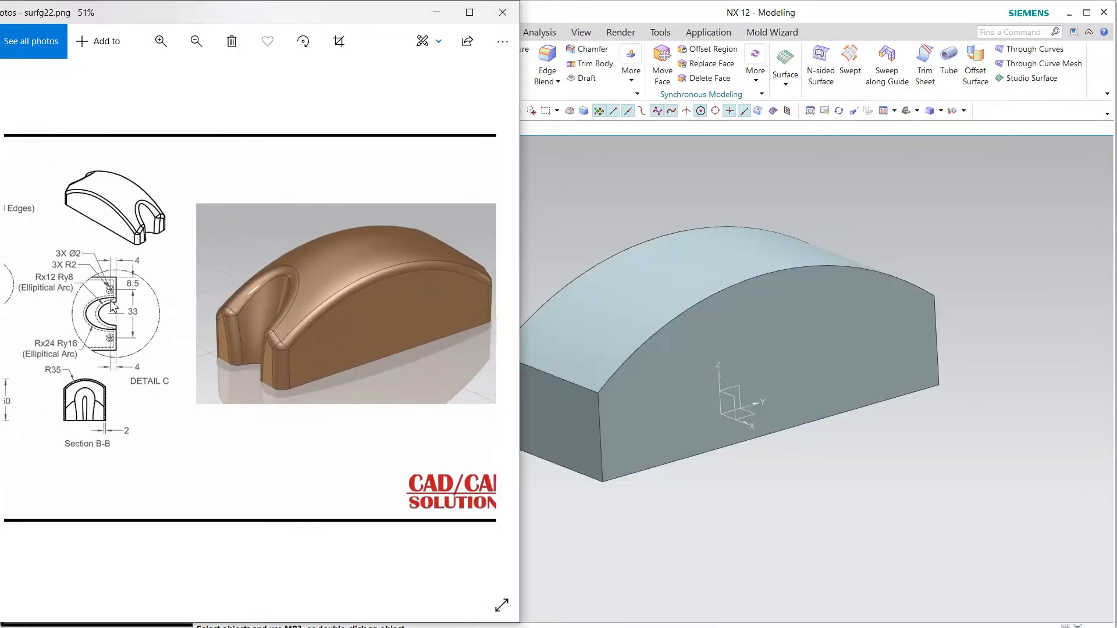
left_click(649, 189)
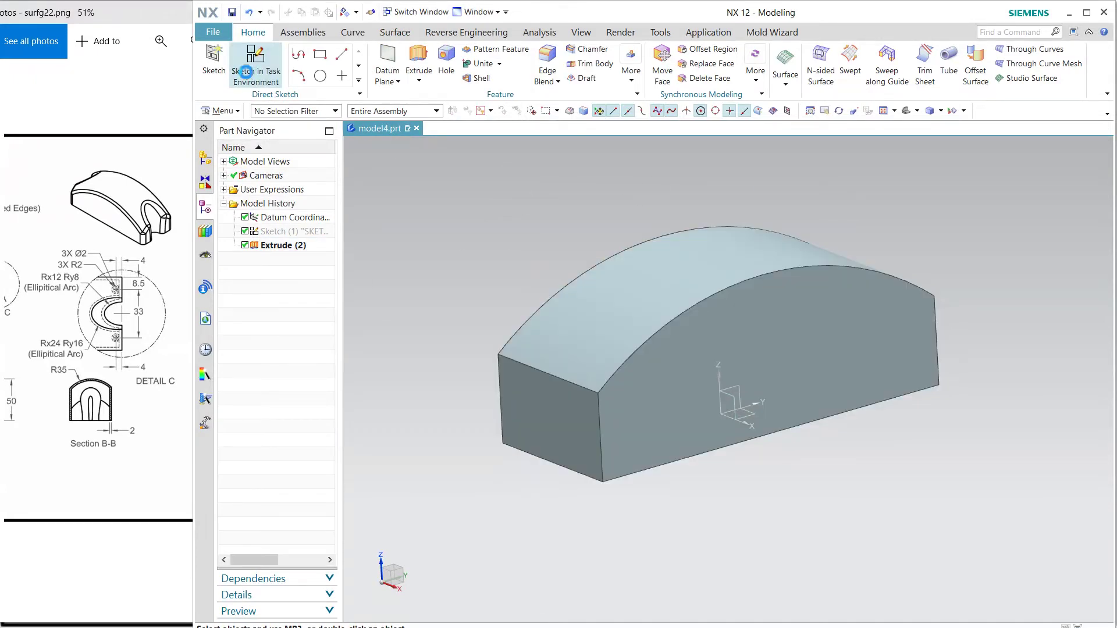
- Start a new sketch on the base XY plane
left_click(254, 64)
middle_click_drag(751, 173, 748, 245)
left_click(740, 345)
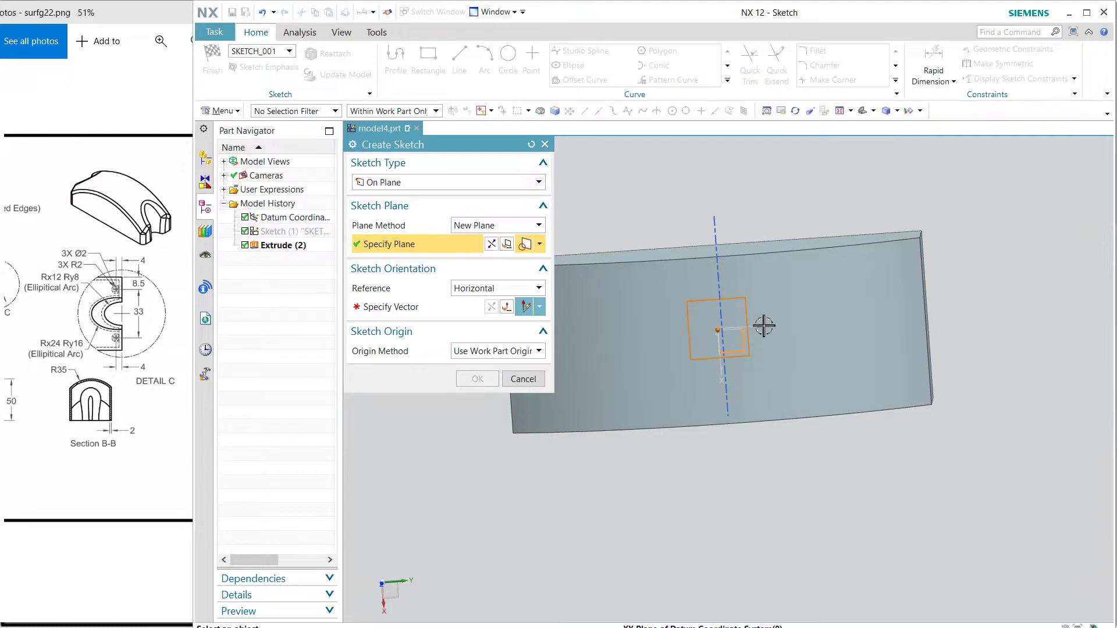
middle_click(822, 259)
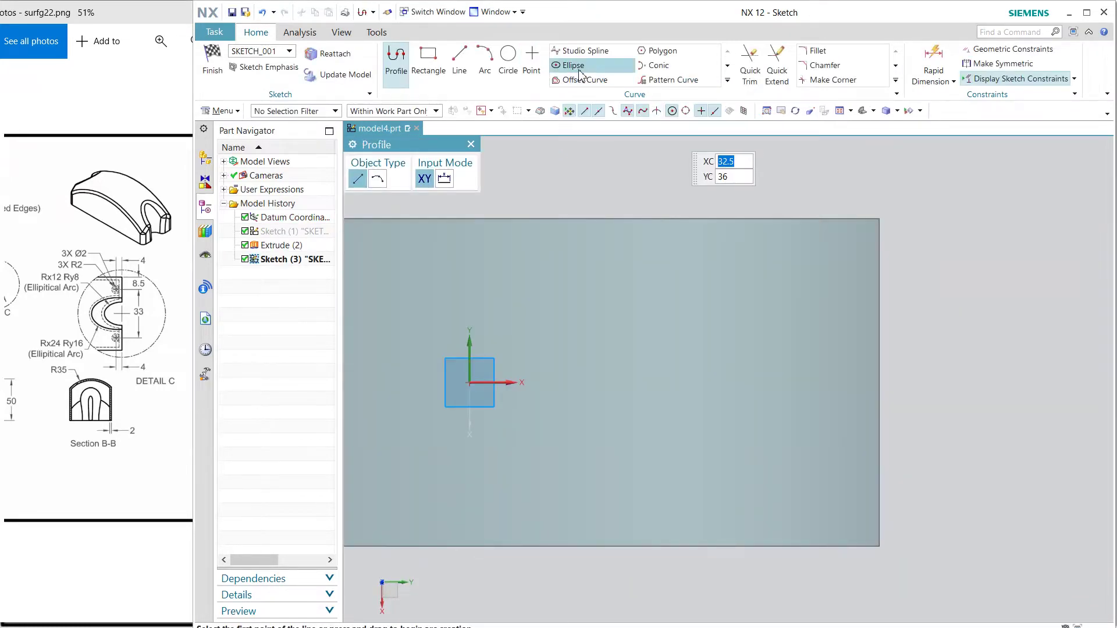
- Draw an ellipse on the block's end edge with radii 12 and 8, angle 0
left_click(573, 65)
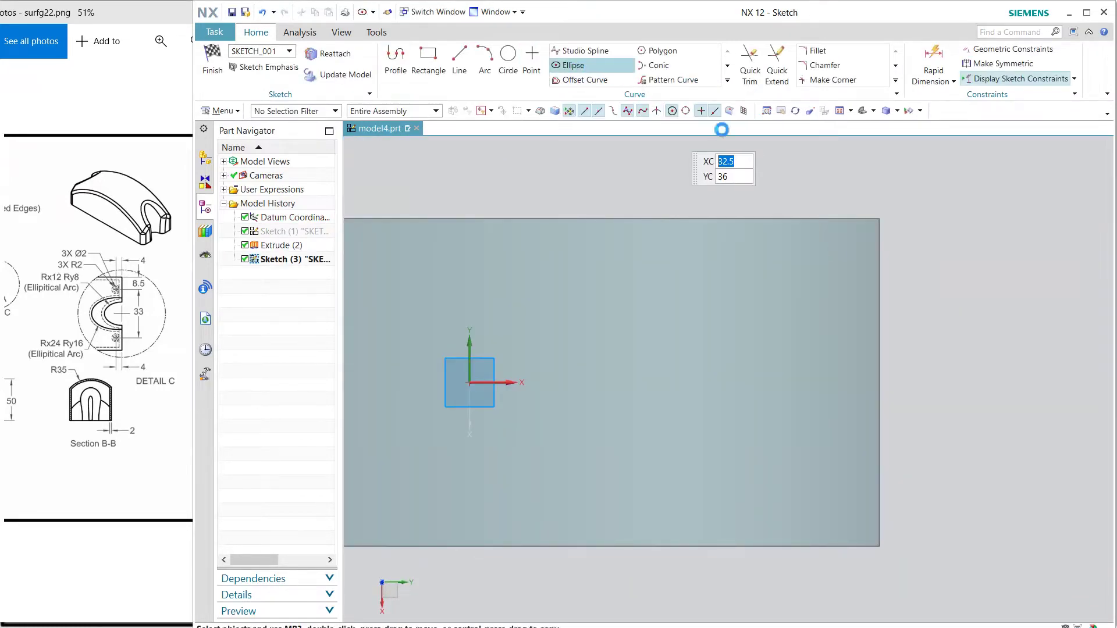
left_click(879, 384)
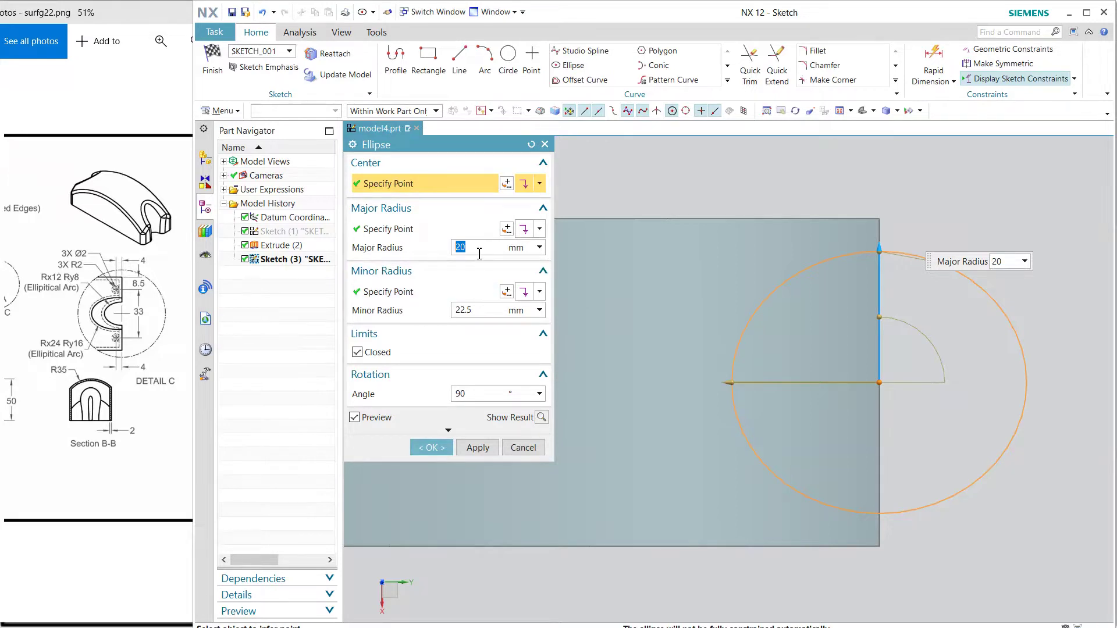
type("12")
key("Tab")
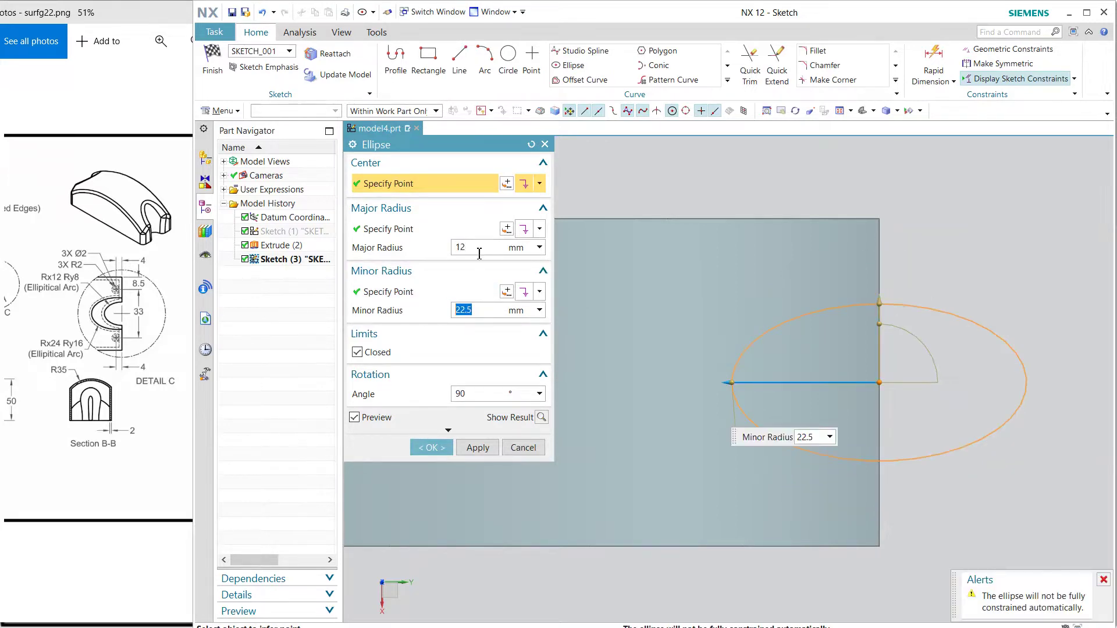
type("8")
key("Tab")
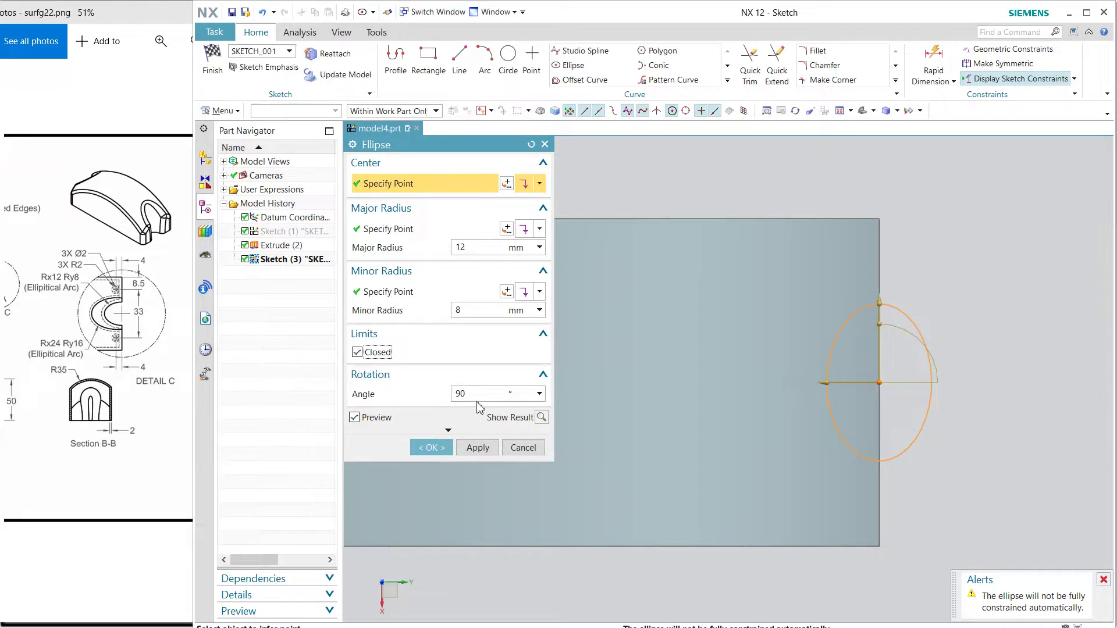
double_click(482, 399)
type("0")
key("Return")
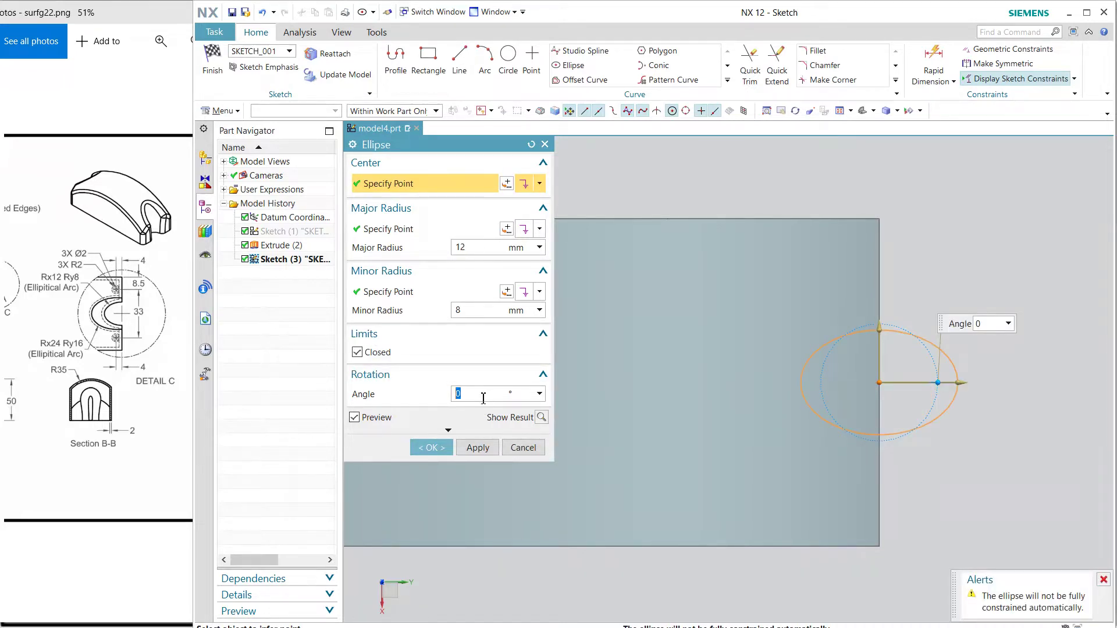
left_click(477, 447)
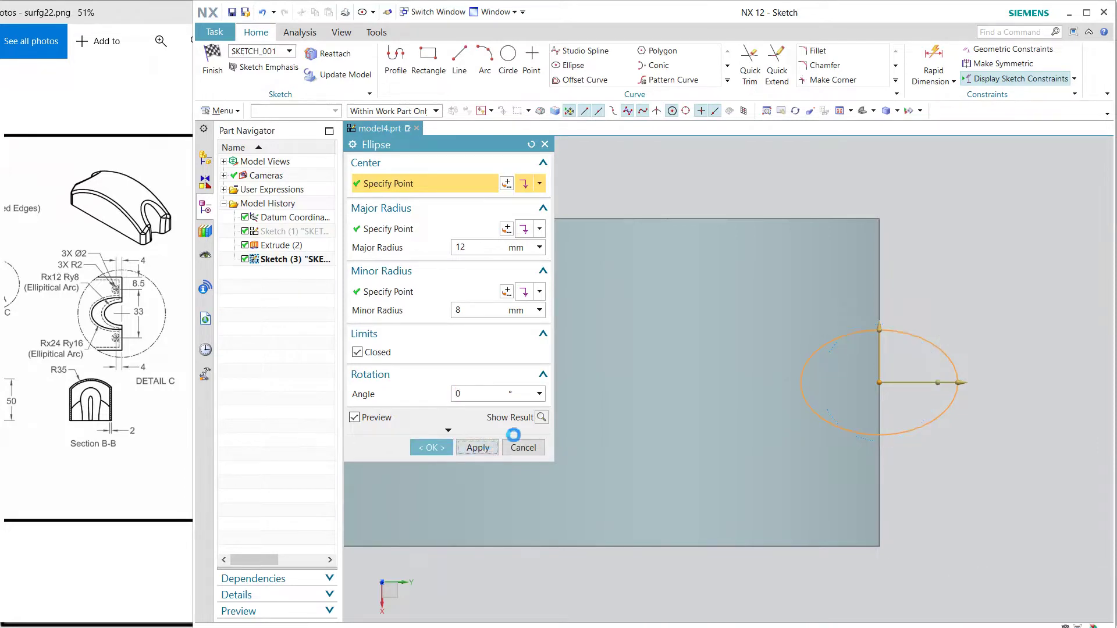
left_click(212, 58)
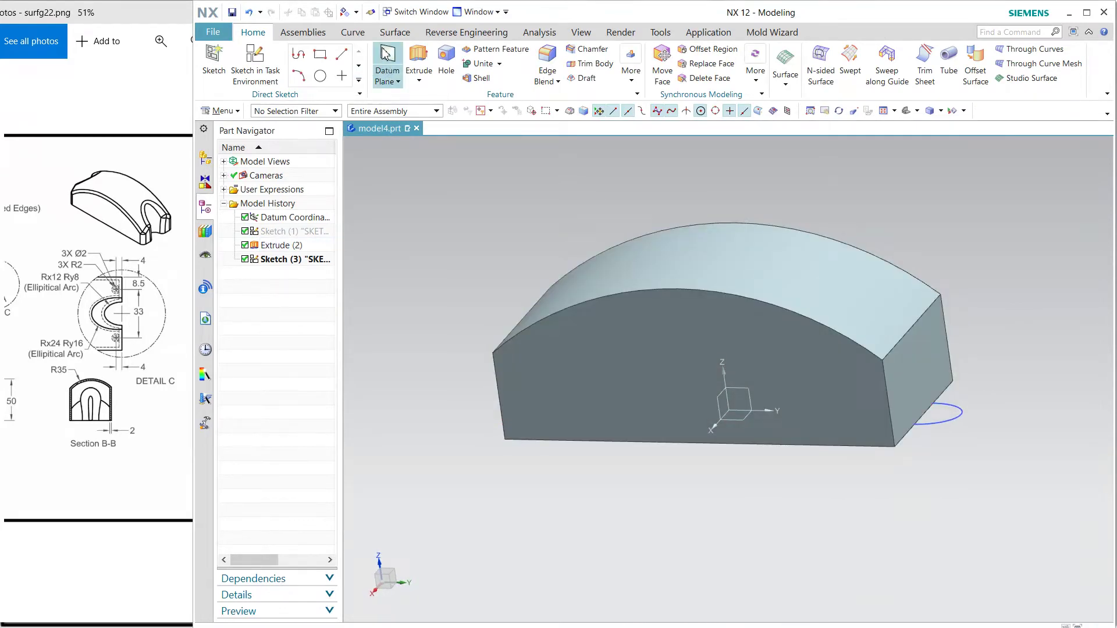
- Create a datum plane offset 50 mm from the XY plane, then begin a new sketch
left_click(387, 64)
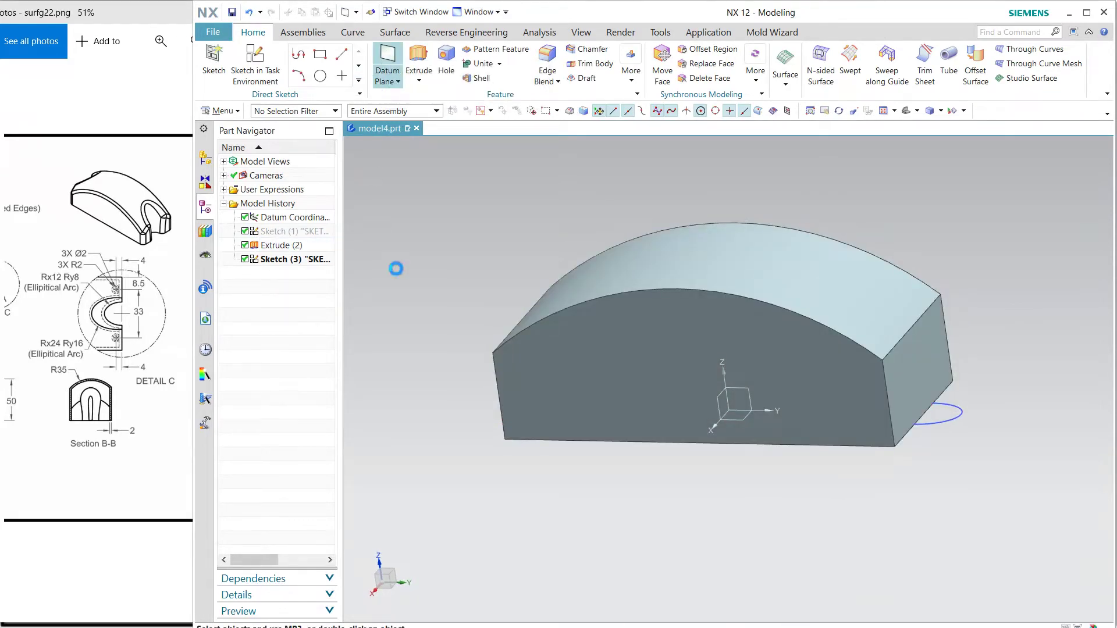
left_click(744, 424)
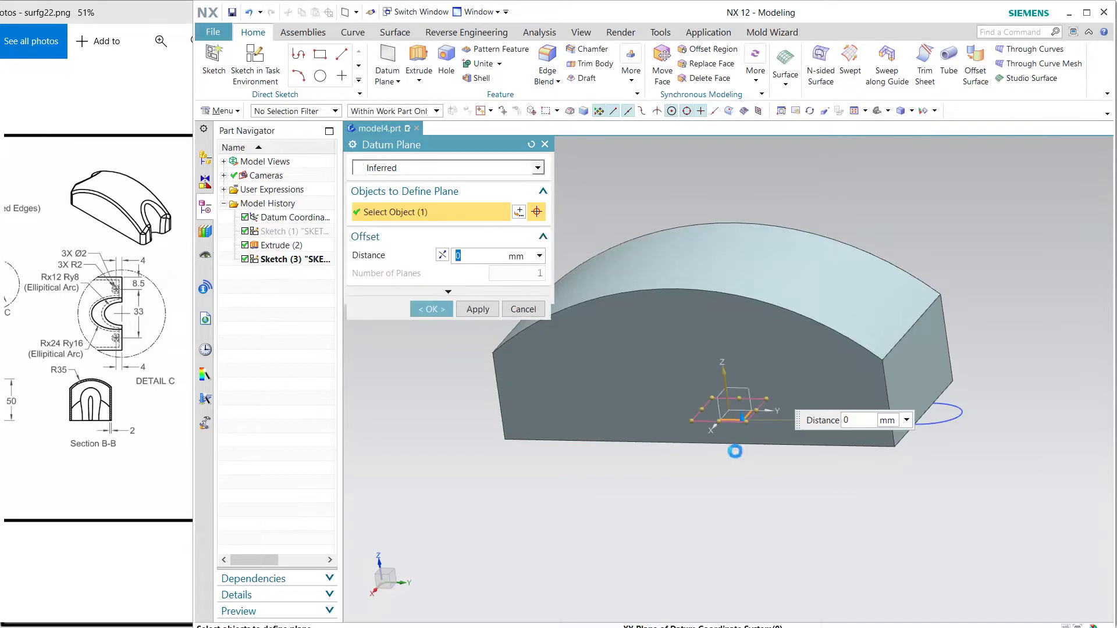
type("50")
key("Return")
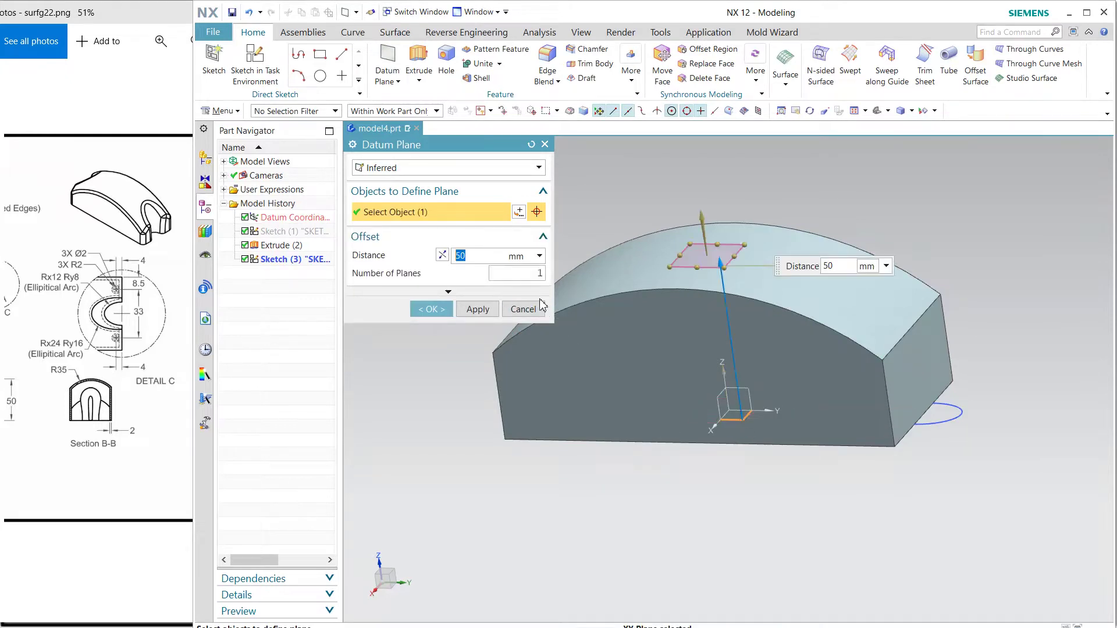
left_click(431, 309)
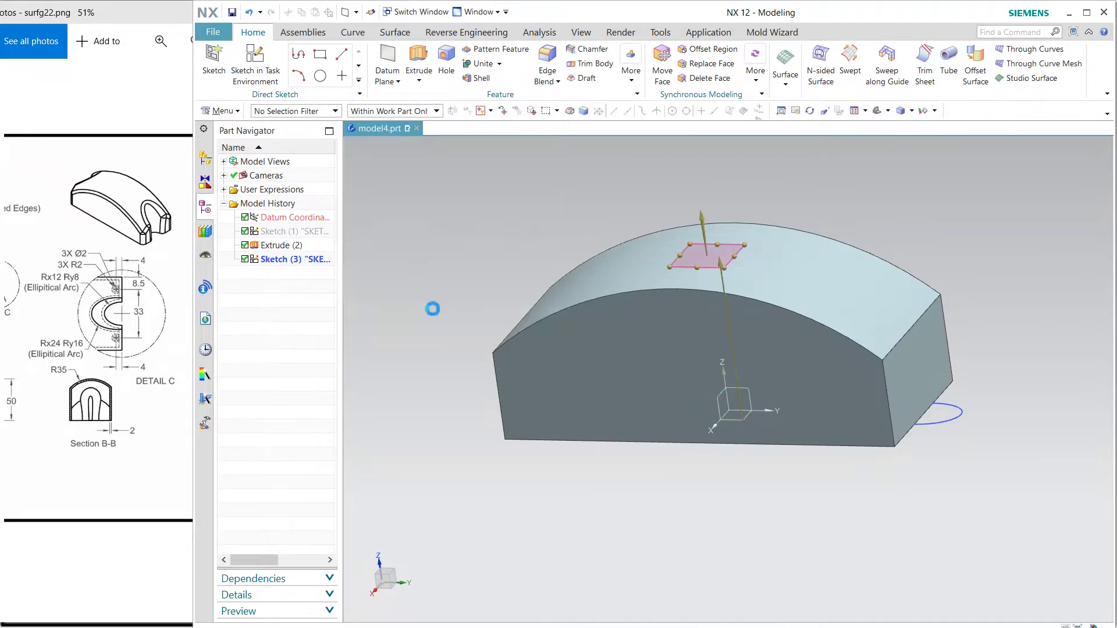
left_click(255, 64)
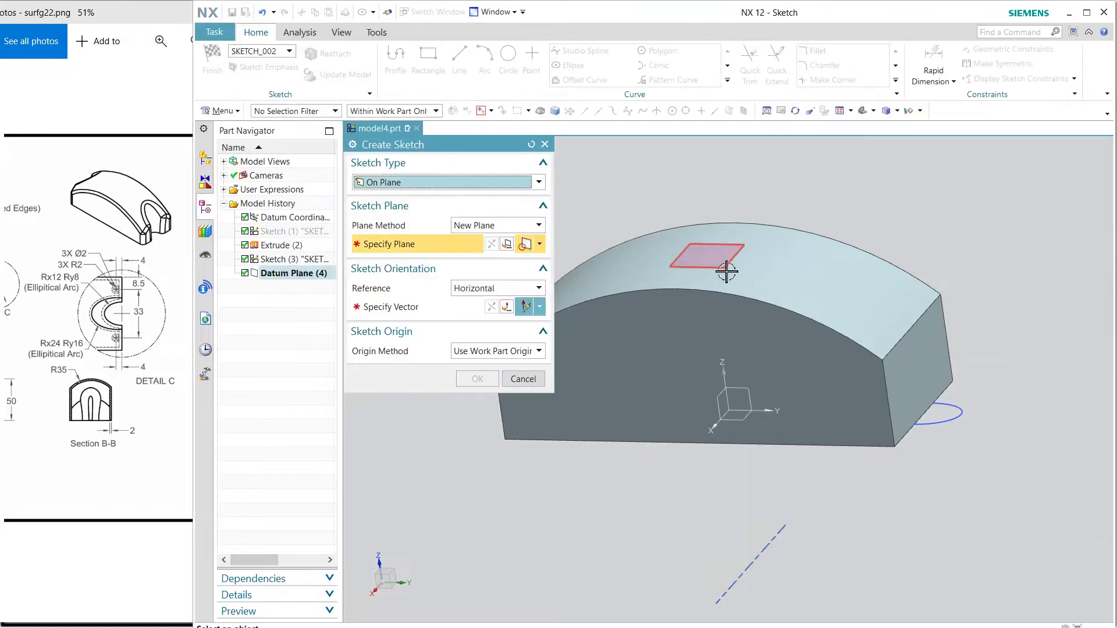
- On Datum Plane (4), draw a 24 by 16 mm ellipse centred on the block's end edge
left_click(732, 265)
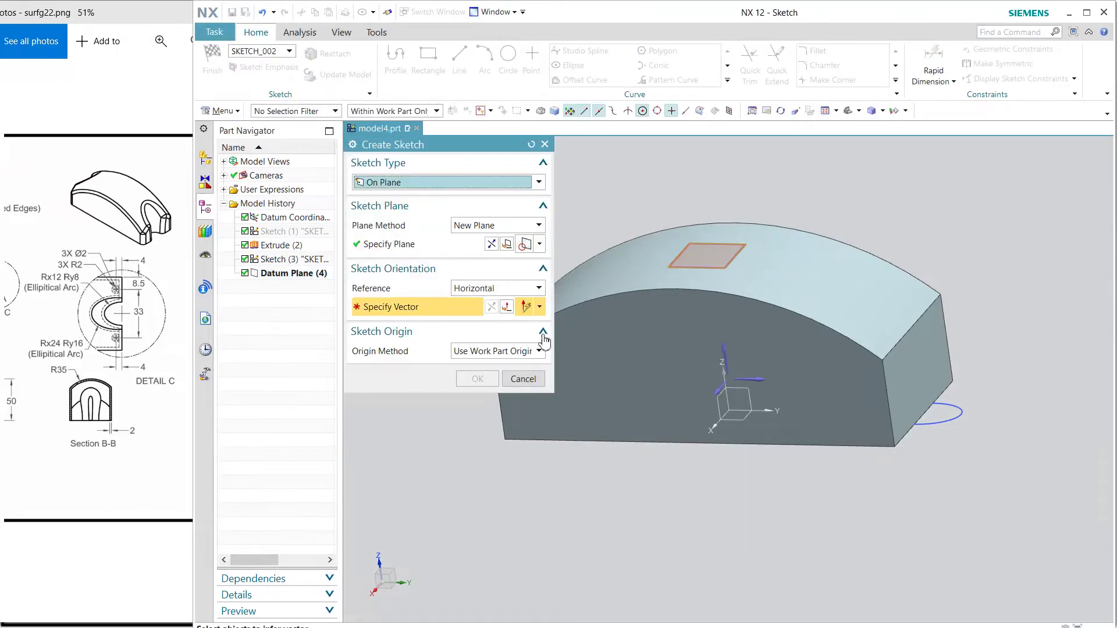
left_click(763, 382)
middle_click(691, 444)
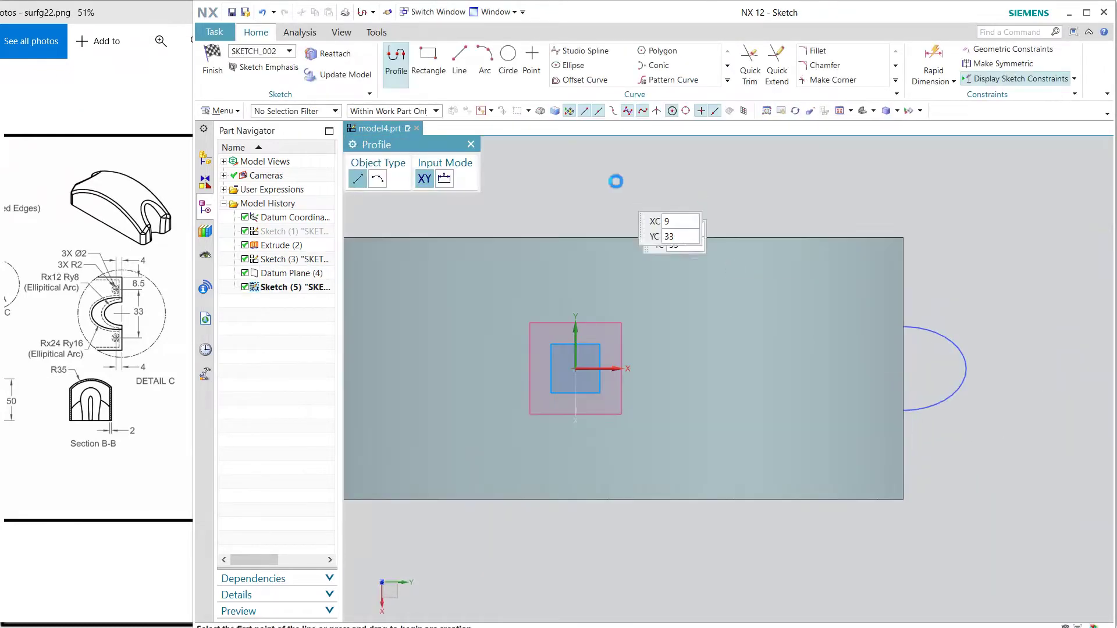
left_click(568, 65)
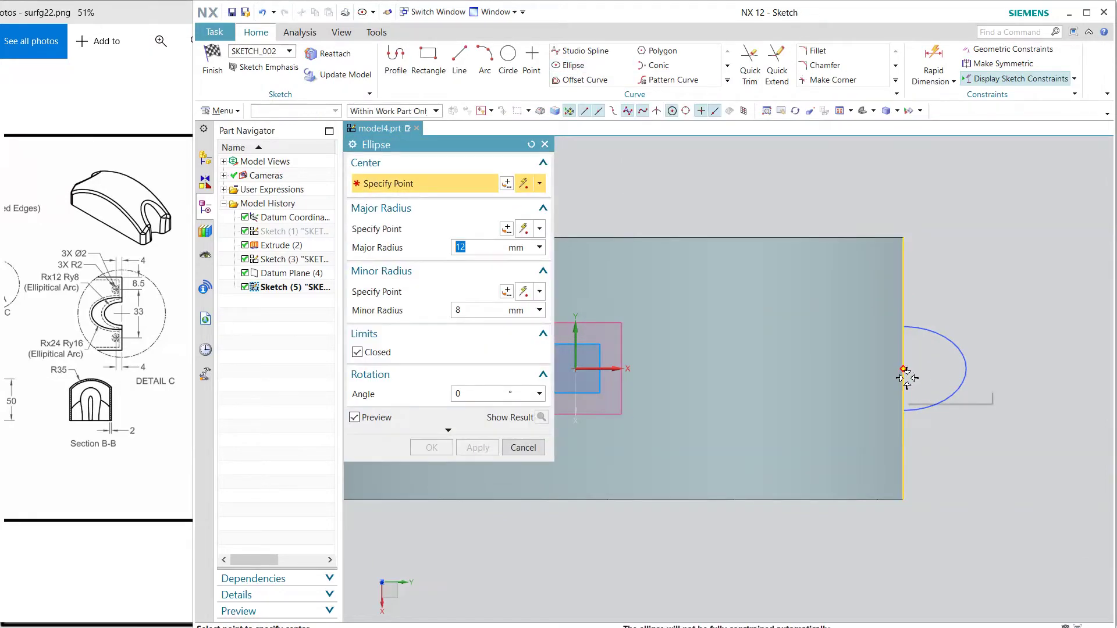
left_click(906, 373)
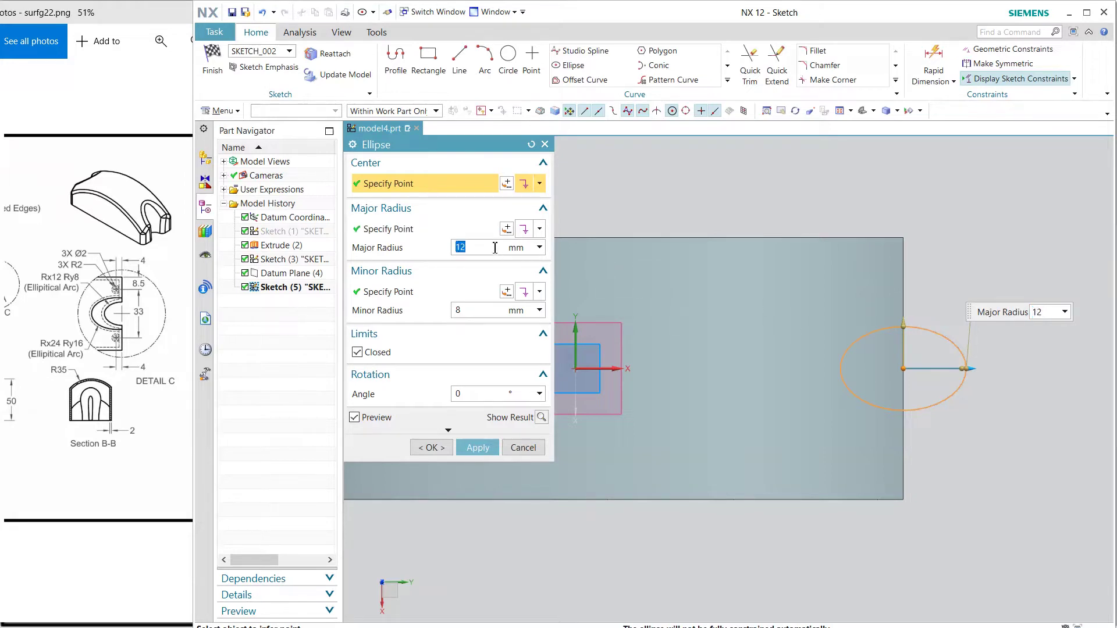
type("24")
key("Tab")
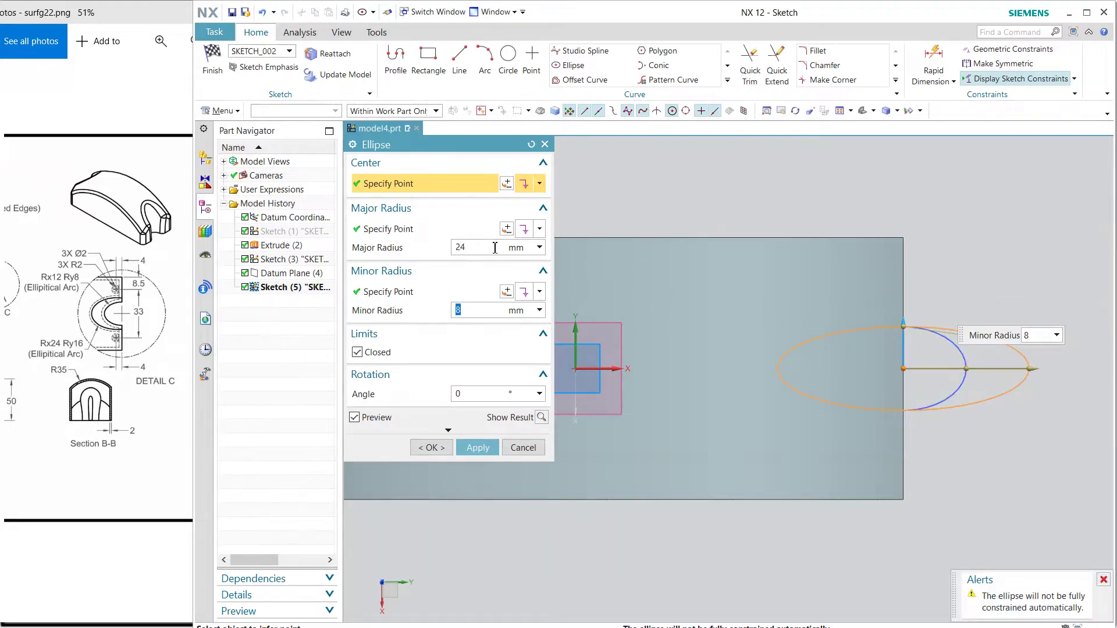
type("16")
key("Return")
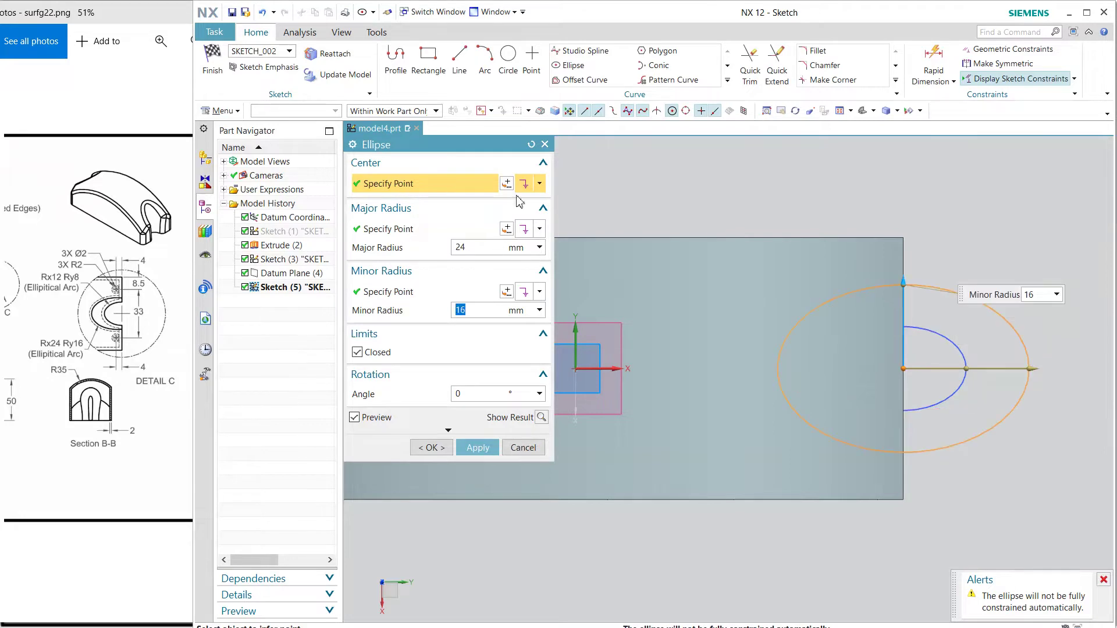
left_click(431, 448)
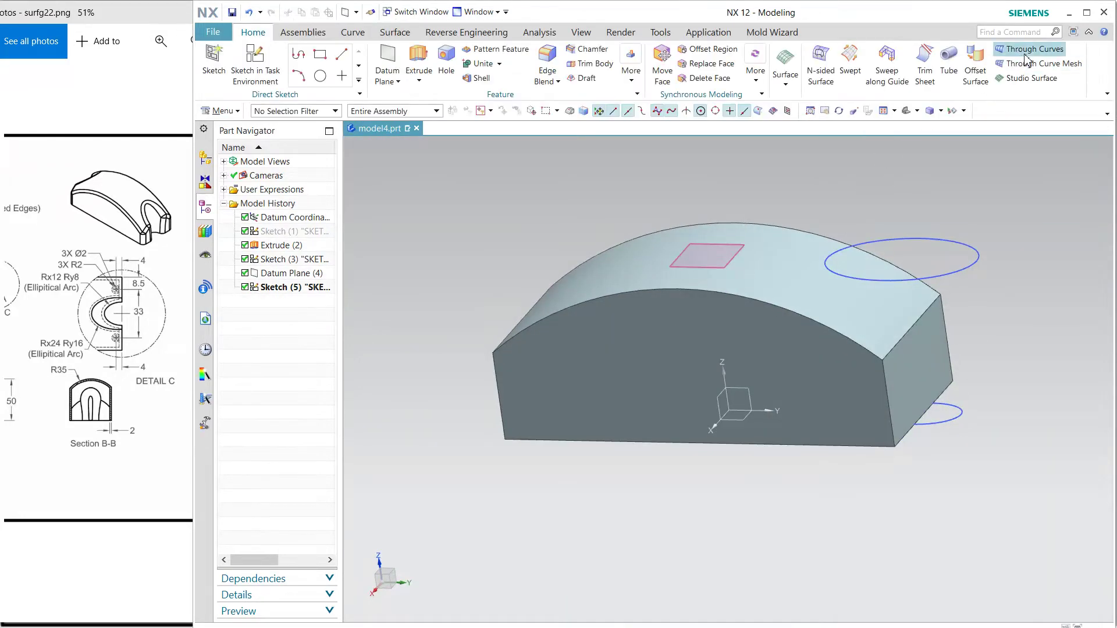
- Loft a solid Through Curves body from upper to lower ellipse, lower flipped, Parameter alignment
left_click(1028, 50)
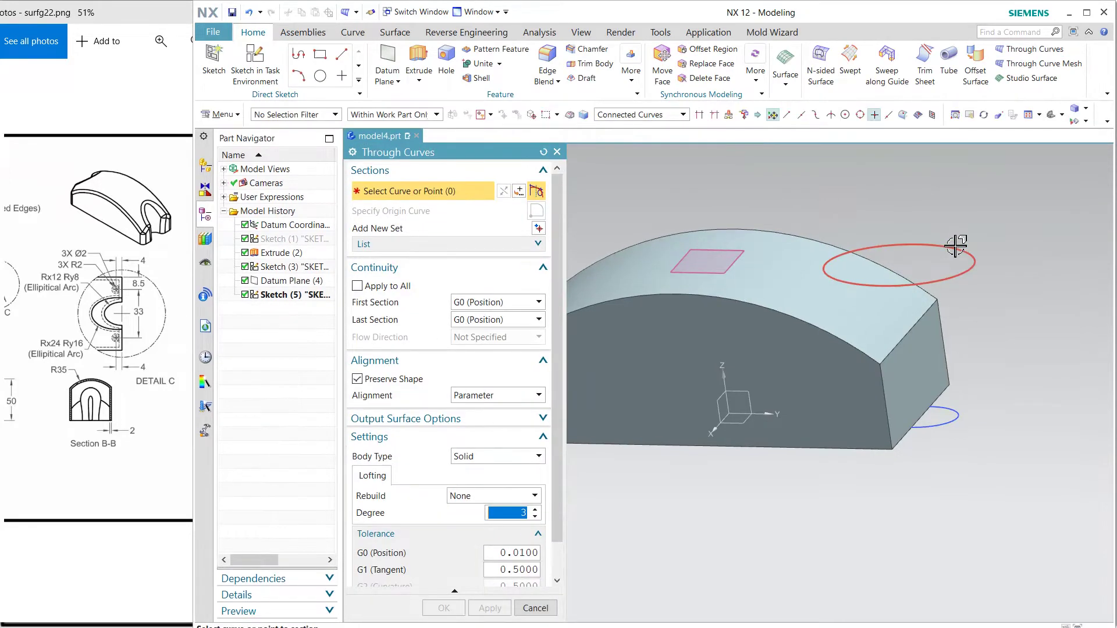
left_click(955, 247)
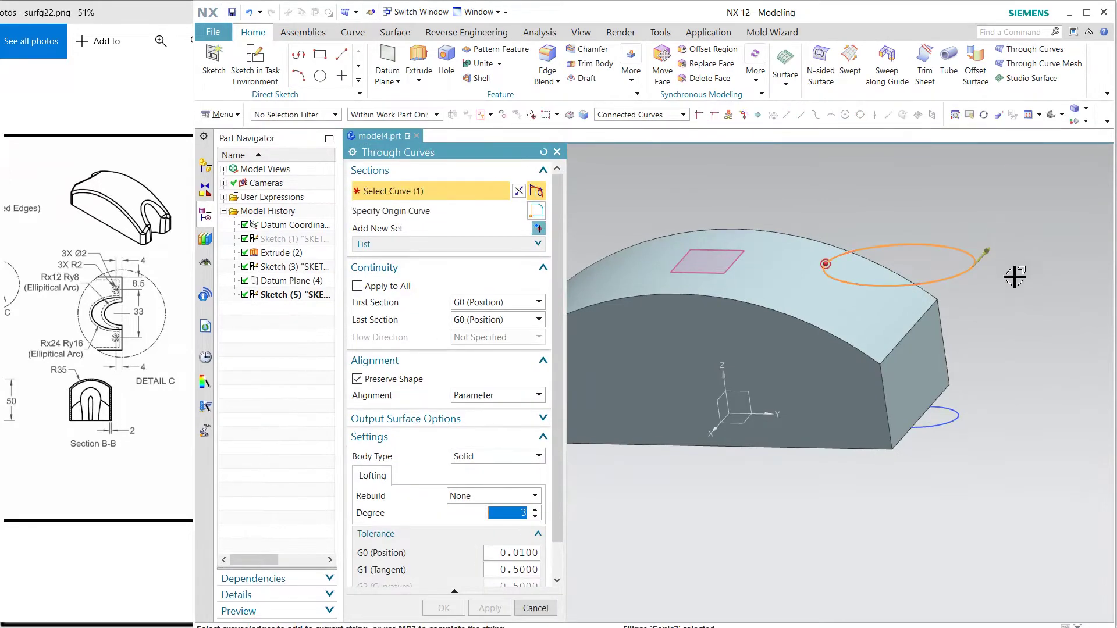
left_click(539, 228)
left_click(956, 416)
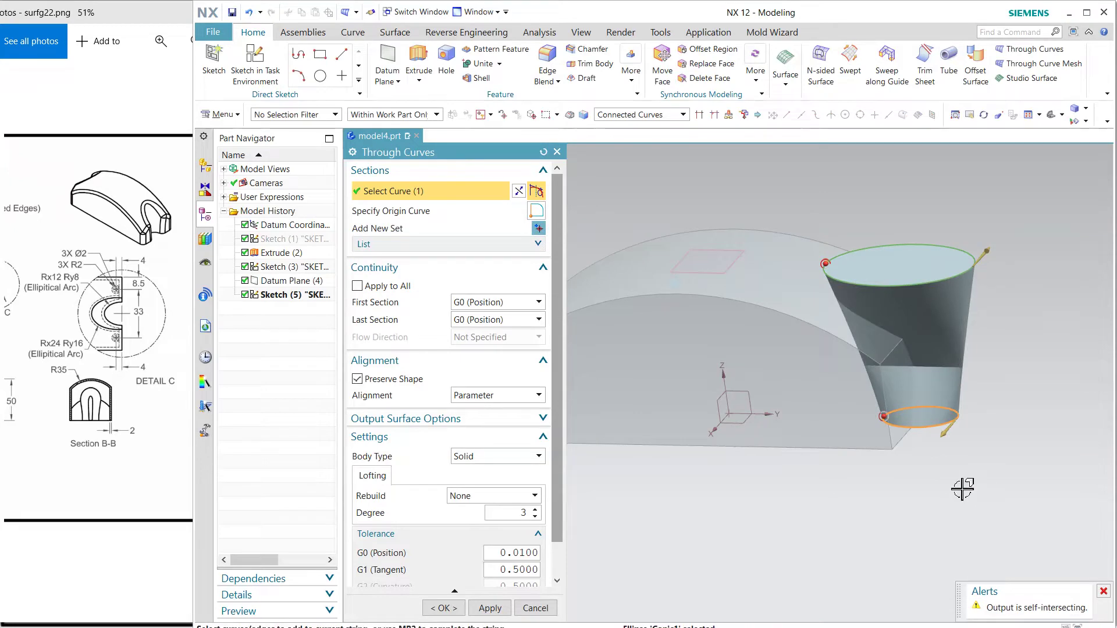
left_click(519, 191)
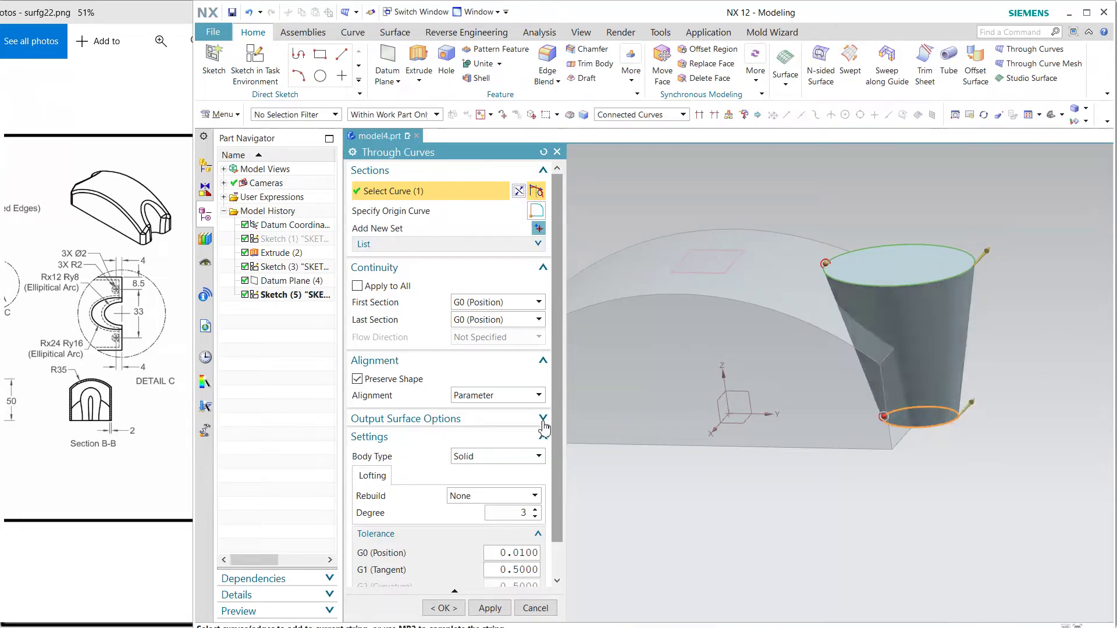
left_click(474, 396)
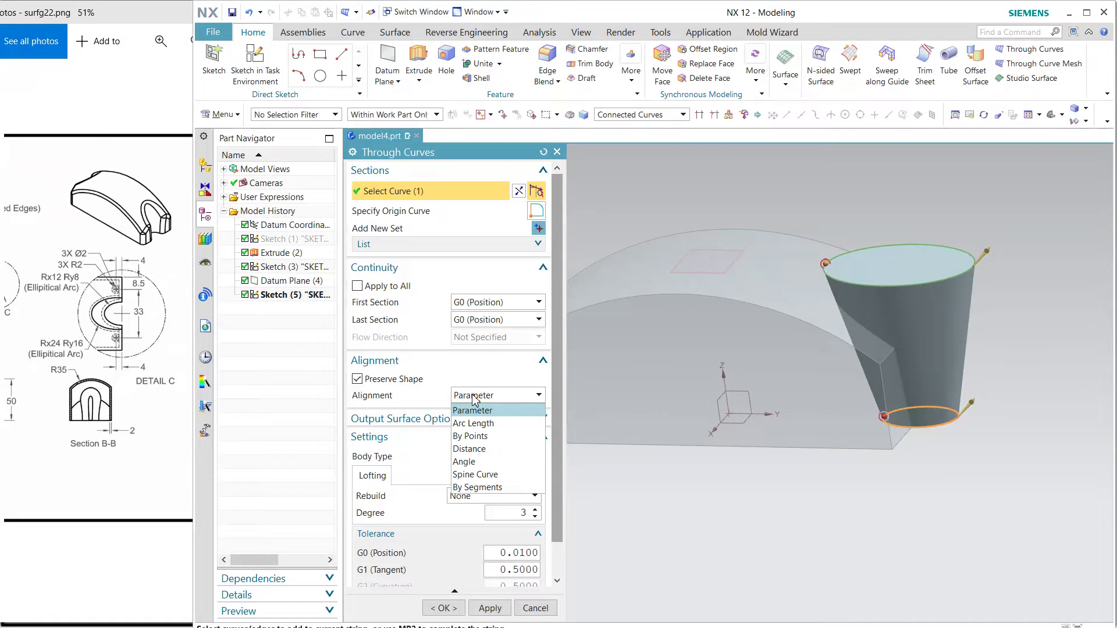
left_click(483, 423)
left_click(494, 395)
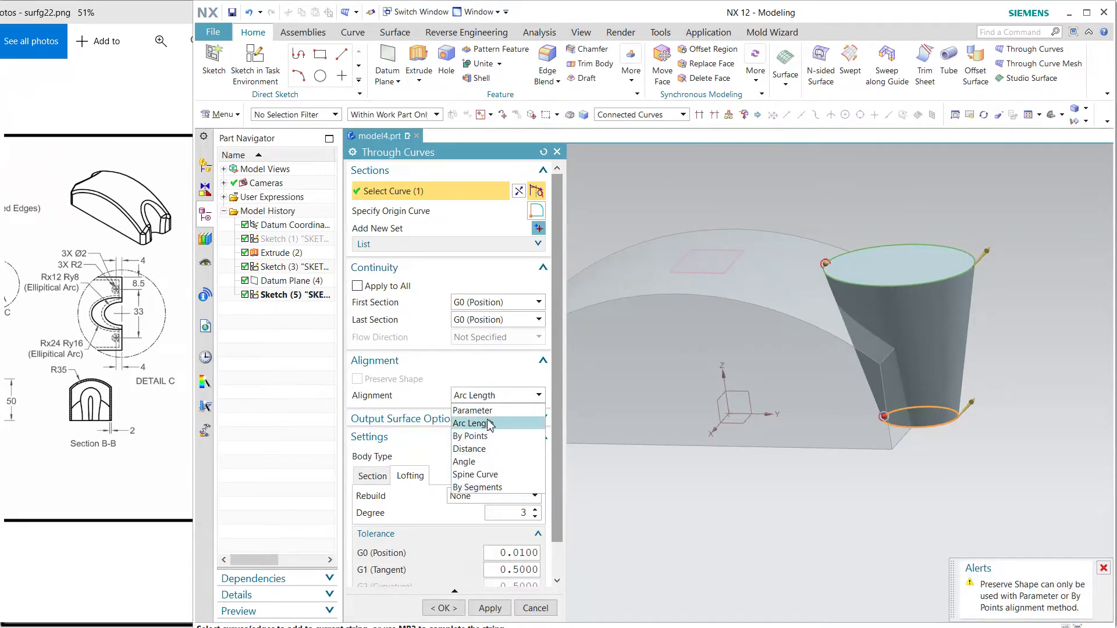
left_click(473, 410)
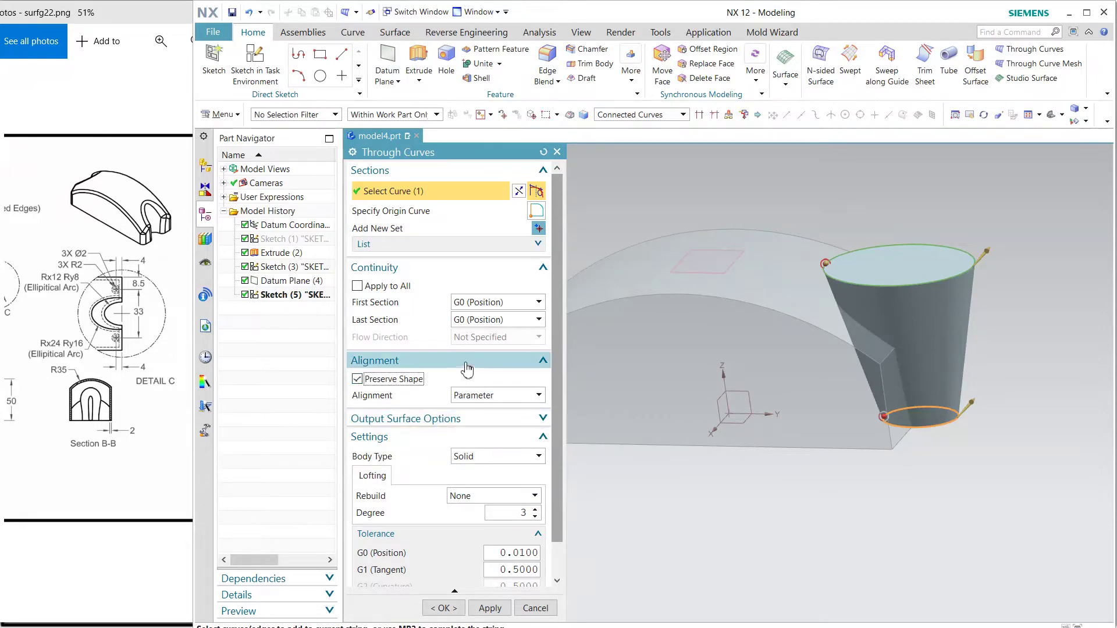
left_click(441, 608)
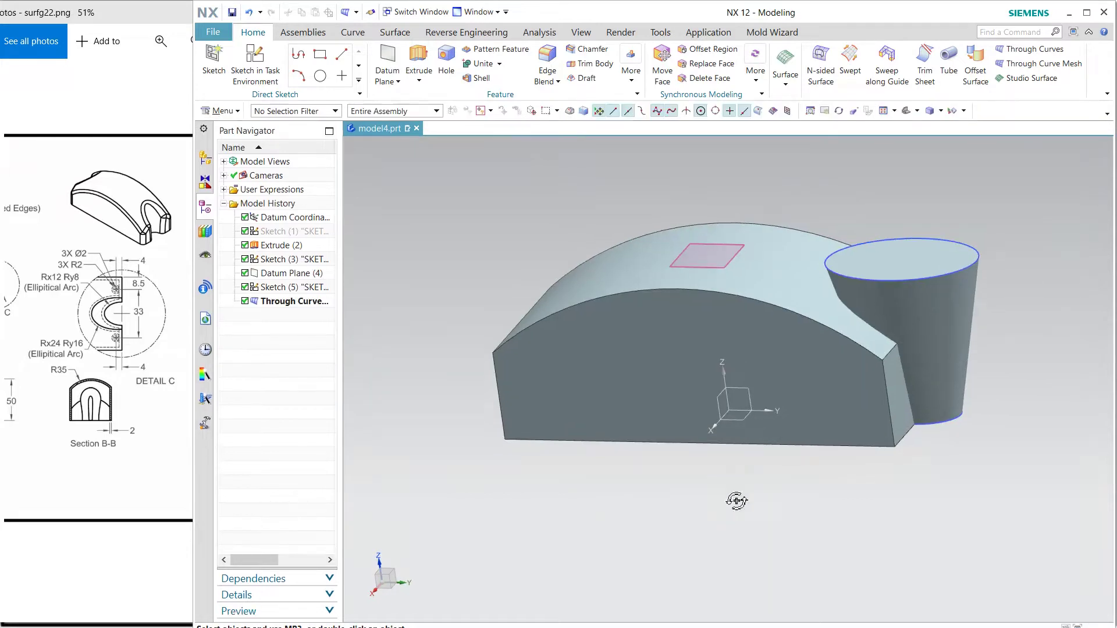
- Mirror the tapered loft body across the datum XZ plane
middle_click_drag(737, 501, 736, 486)
left_click(907, 326)
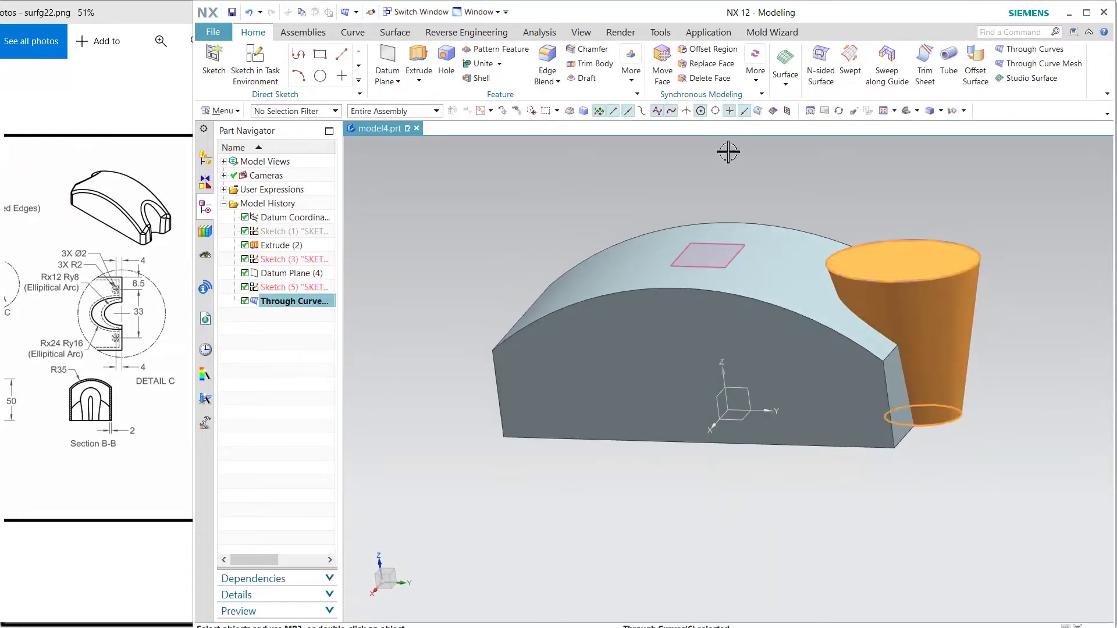
left_click(631, 83)
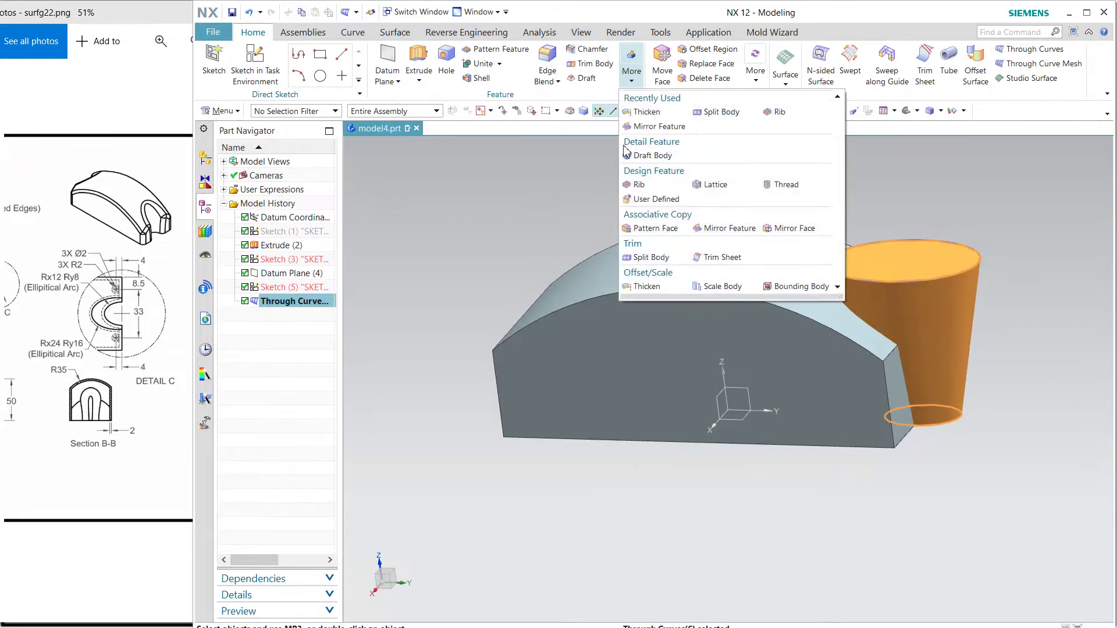
left_click(728, 227)
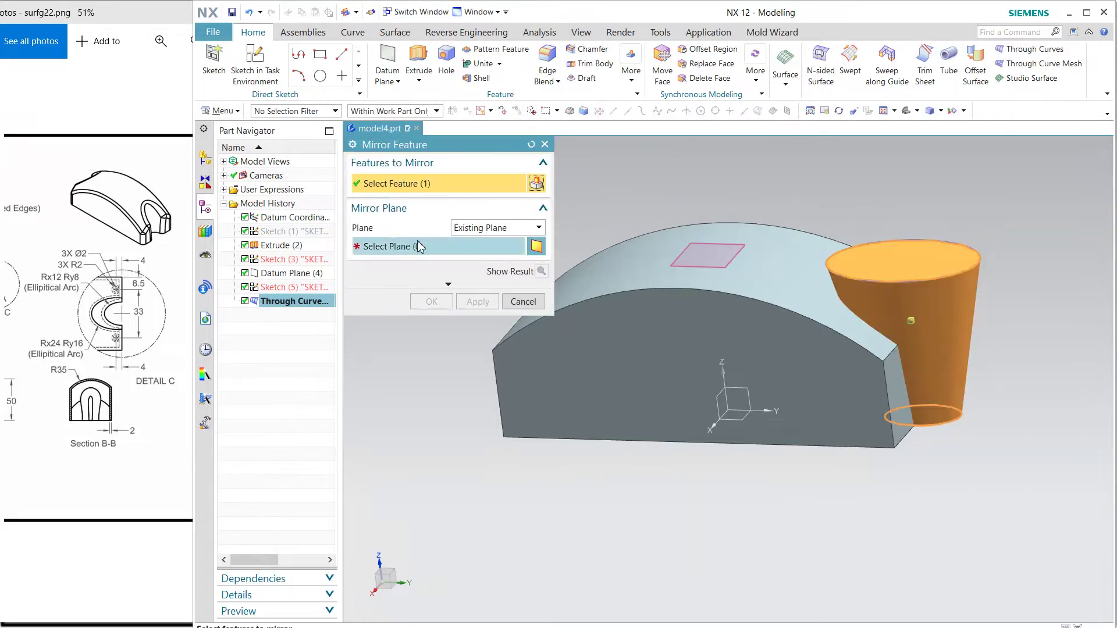
left_click(722, 409)
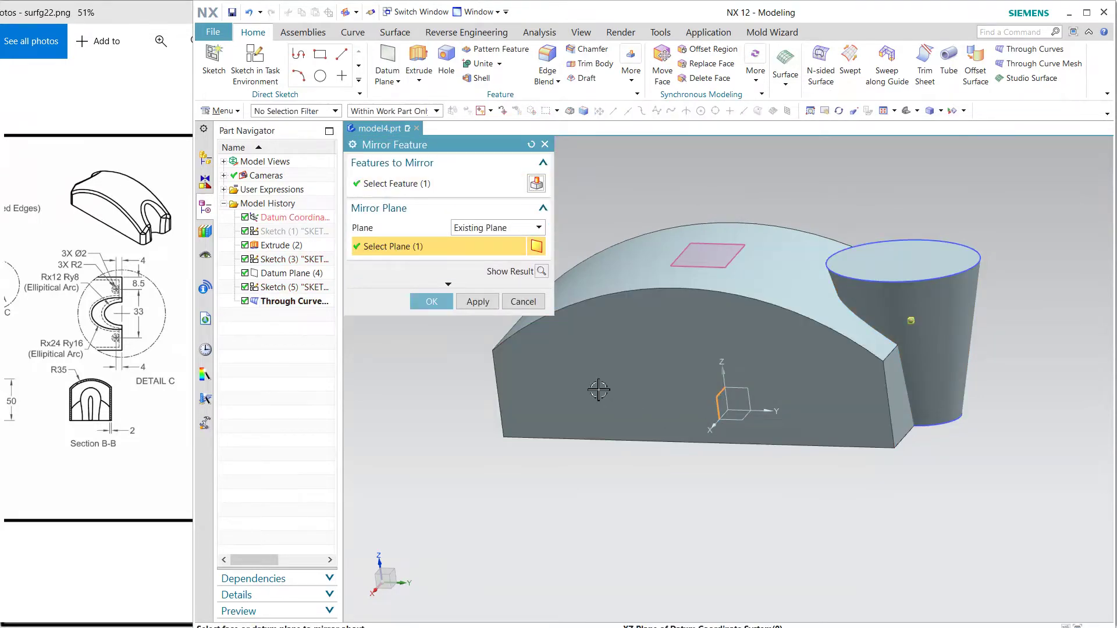
middle_click(448, 340)
mouse_move(444, 354)
middle_mouse_down()
mouse_move(469, 382)
mouse_move(459, 364)
middle_mouse_up()
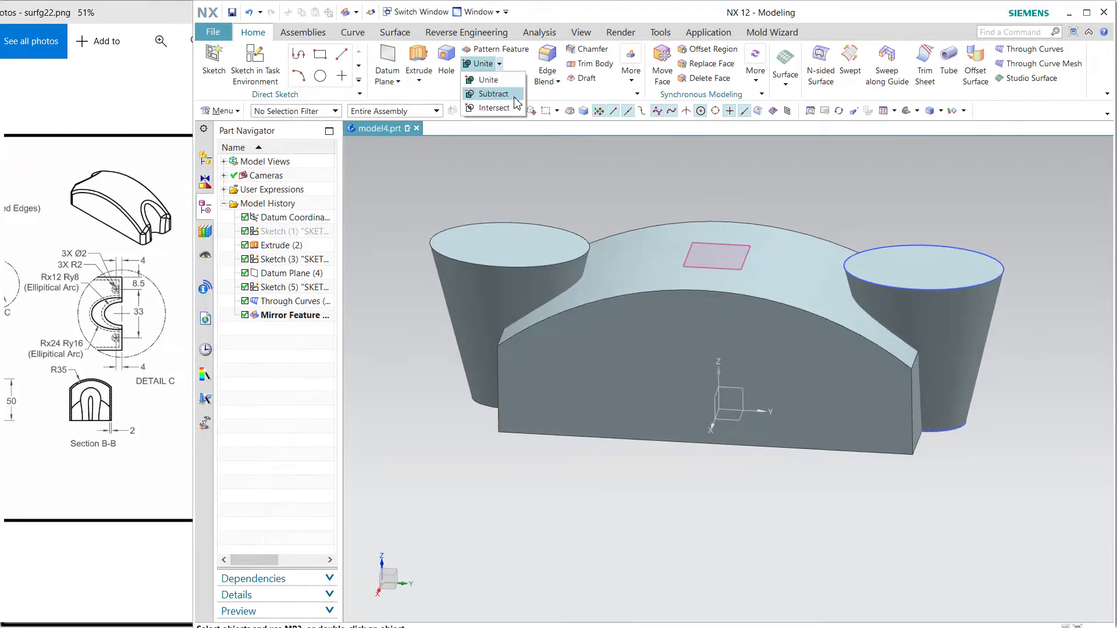
- Subtract both tapered cones from the arched block
left_click(515, 98)
left_click(619, 317)
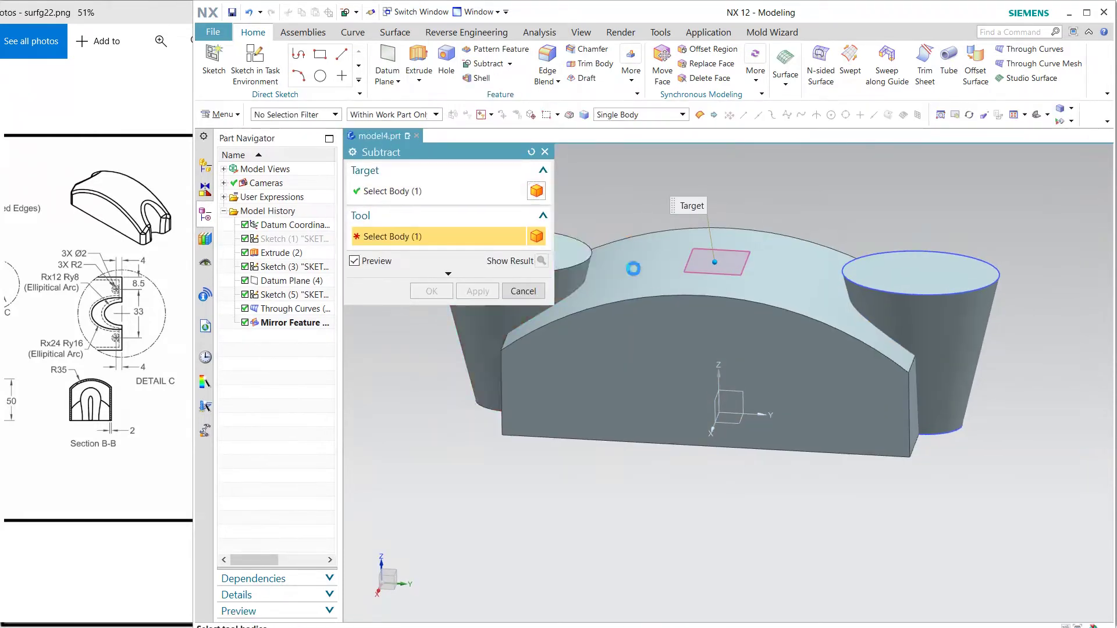
left_click(431, 291)
mouse_move(492, 299)
middle_mouse_down()
mouse_move(579, 255)
mouse_move(581, 266)
mouse_move(582, 215)
middle_mouse_up()
- Hide the two ellipse sketches and view the slotted end face head-on
left_click(925, 278)
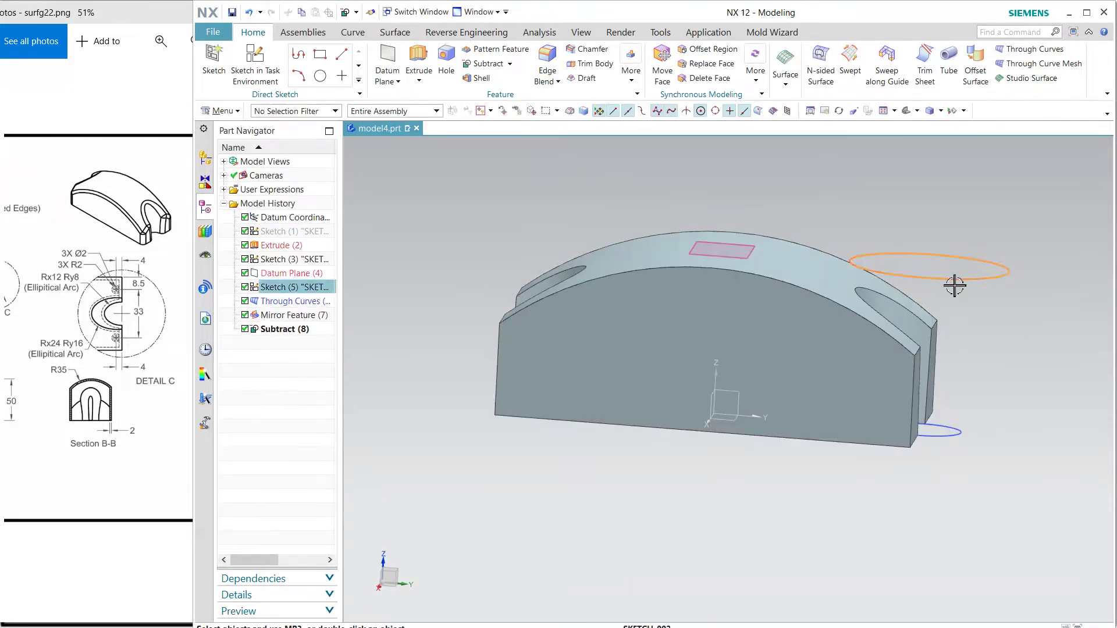
left_click(950, 299)
left_click(950, 439)
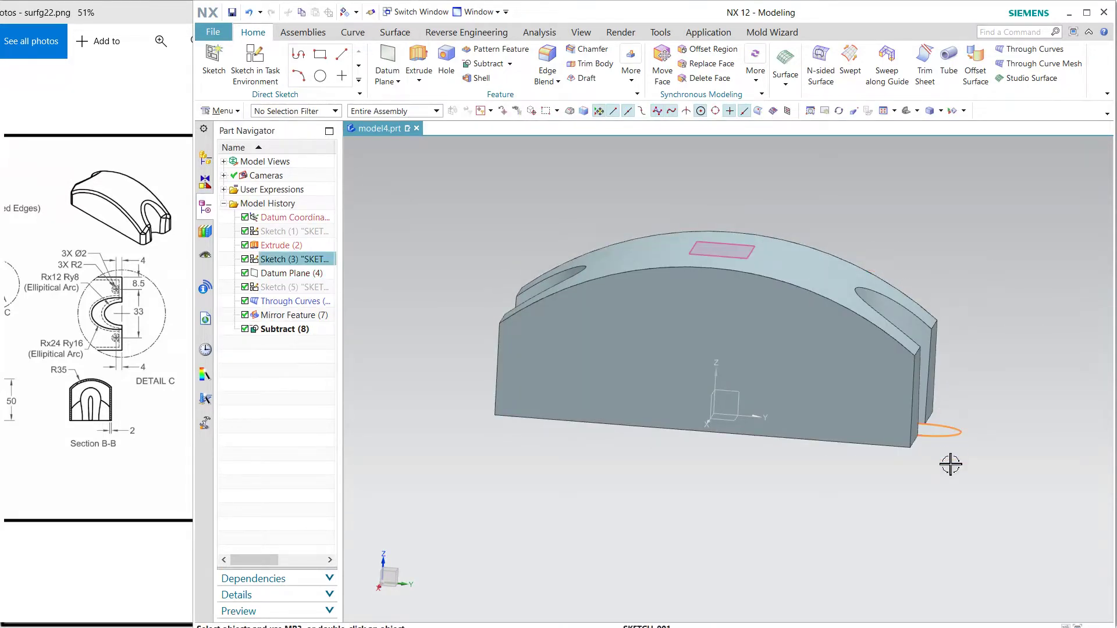
left_click(946, 458)
middle_click_drag(661, 357, 724, 361)
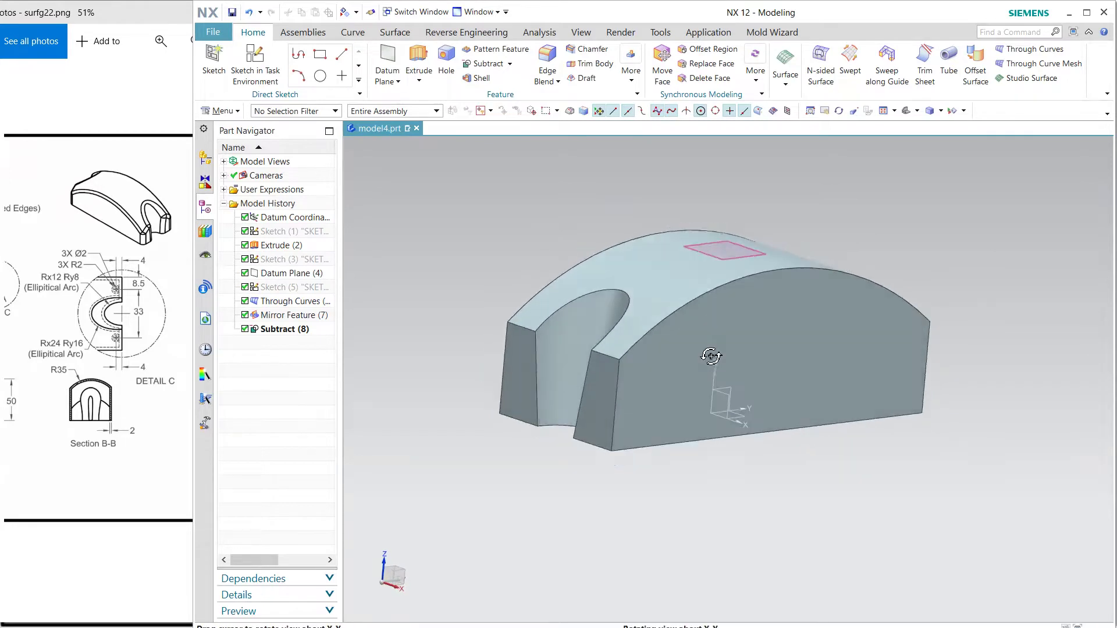
key("ctrl+alt+f")
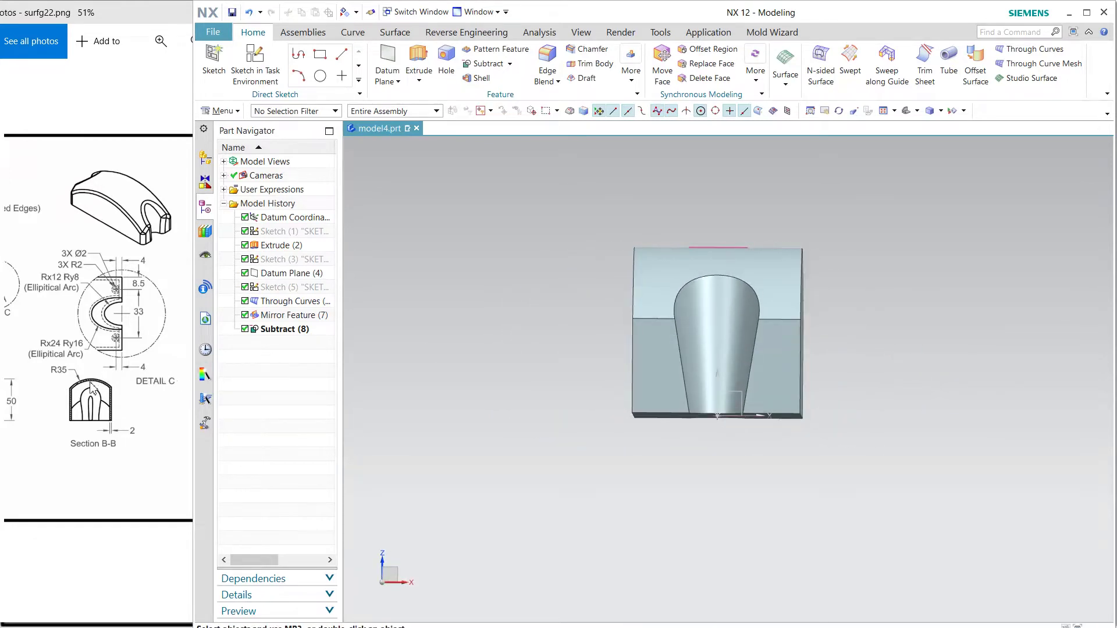
- Glance at the reference drawing, then begin a new sketch in NX
left_click(91, 388)
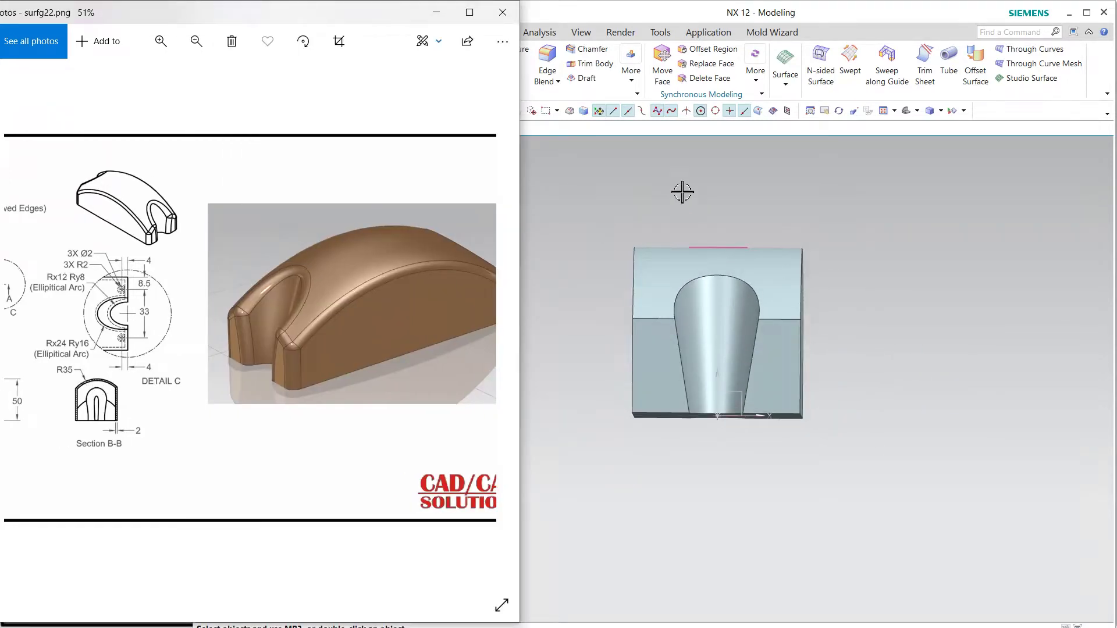
left_click(683, 192)
left_click(255, 61)
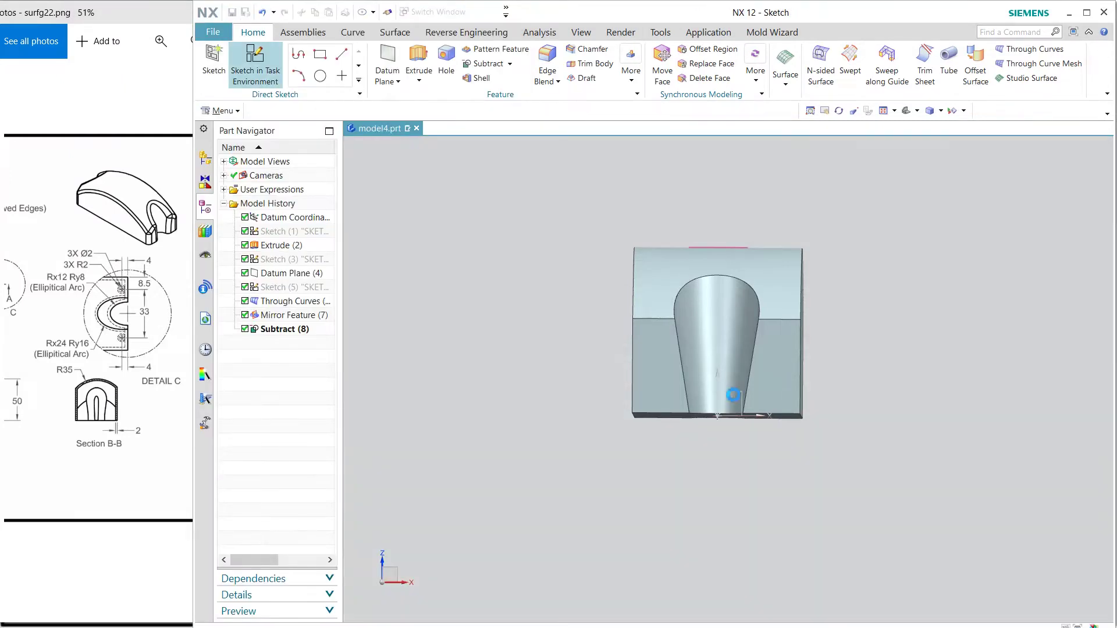
- Create a sketch on a plane at the block's bottom edge, then finish it immediately
left_click(770, 420)
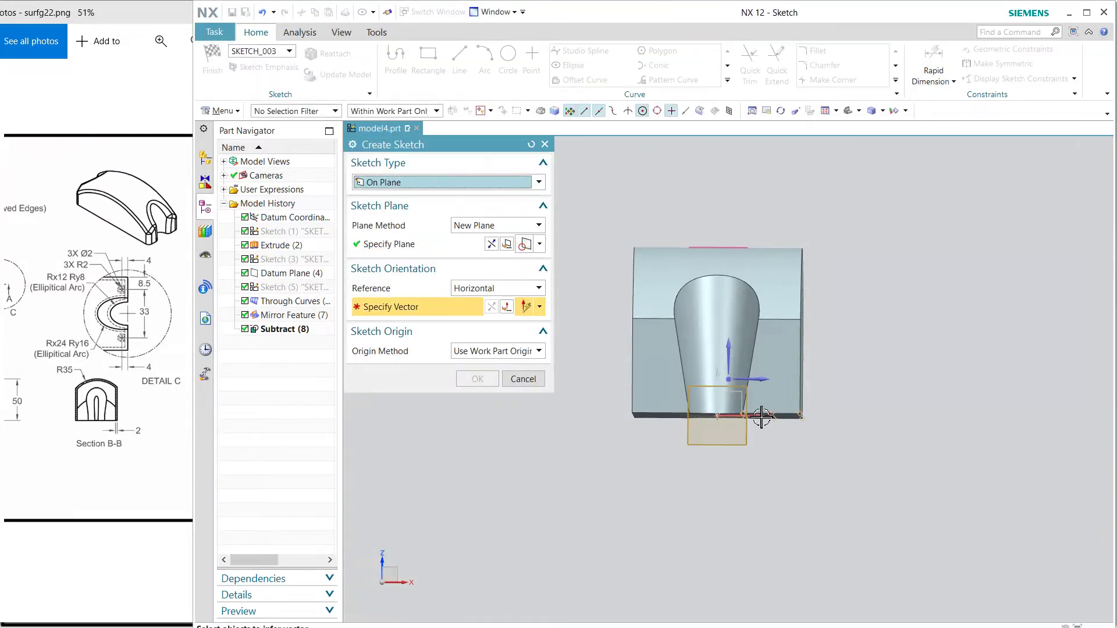
left_click(761, 416)
middle_click(801, 450)
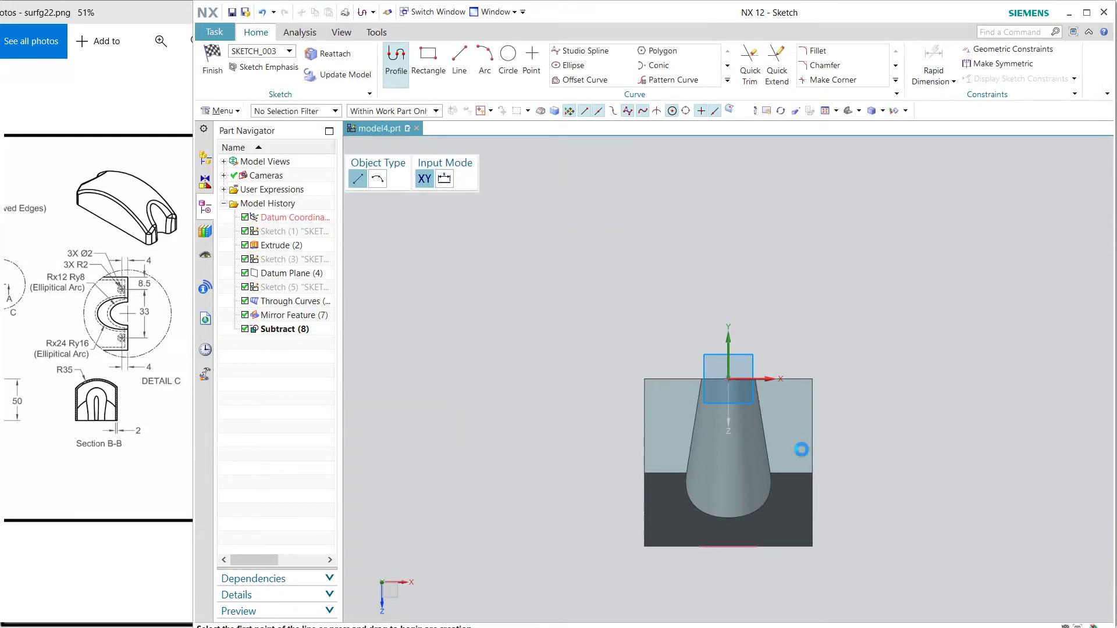
key("ctrl+q")
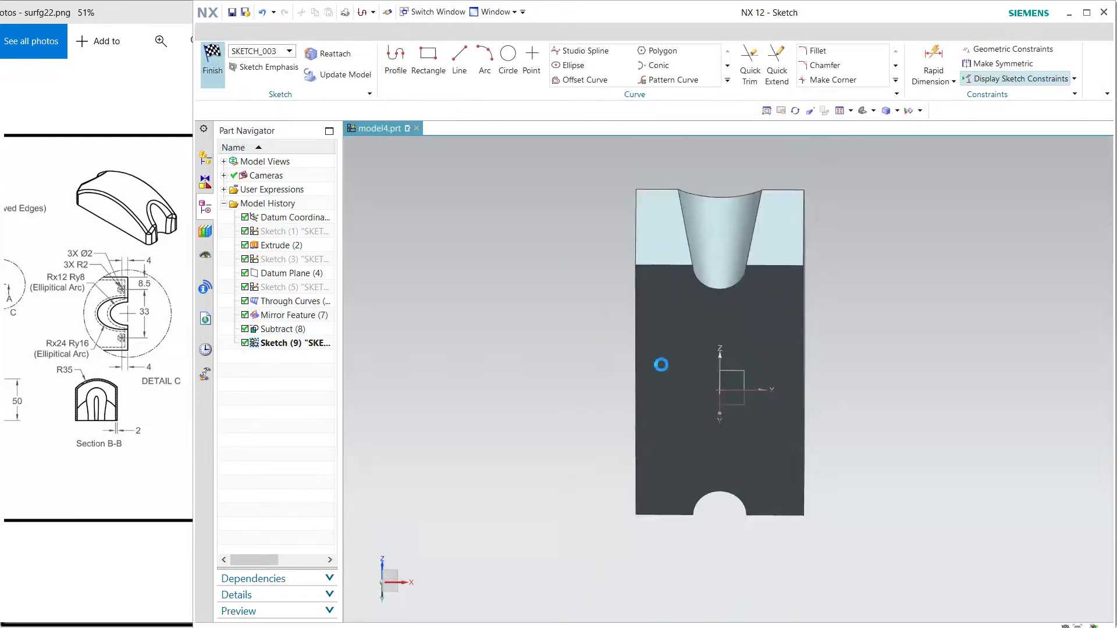
- Start Sketch (10) on a new bottom-edge plane, with horizontal direction taken from the edge
left_click(255, 64)
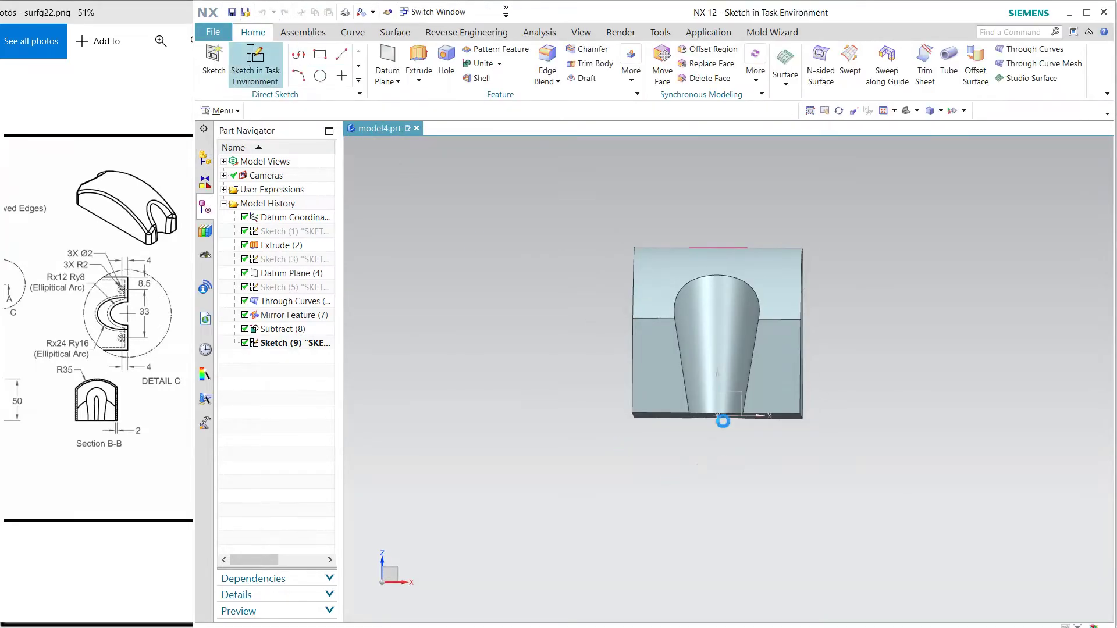
left_click(758, 417)
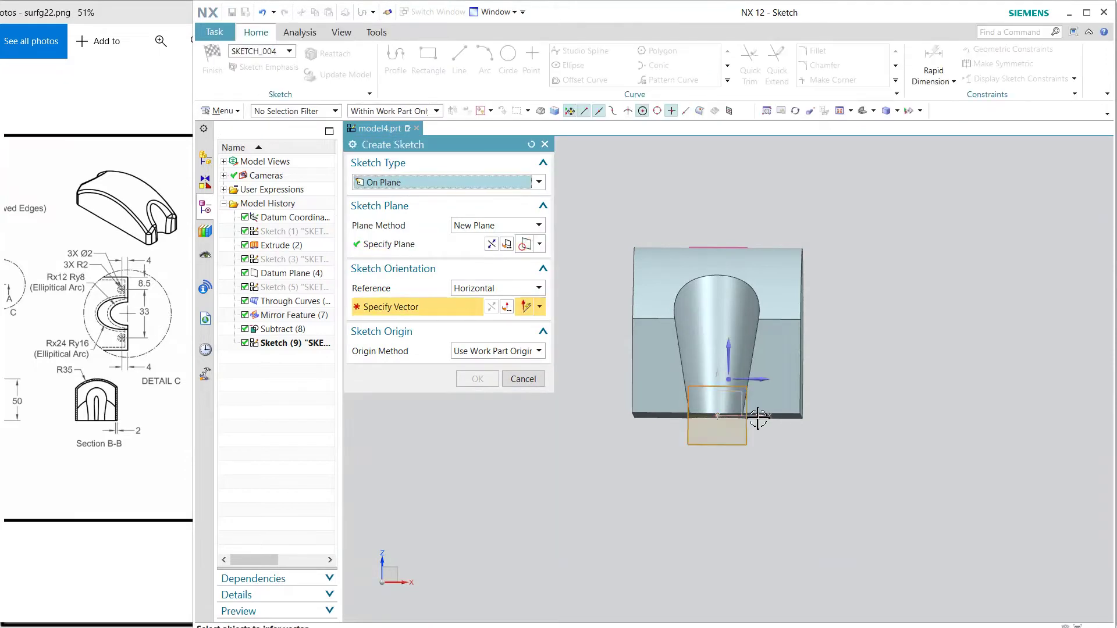
left_click(763, 381)
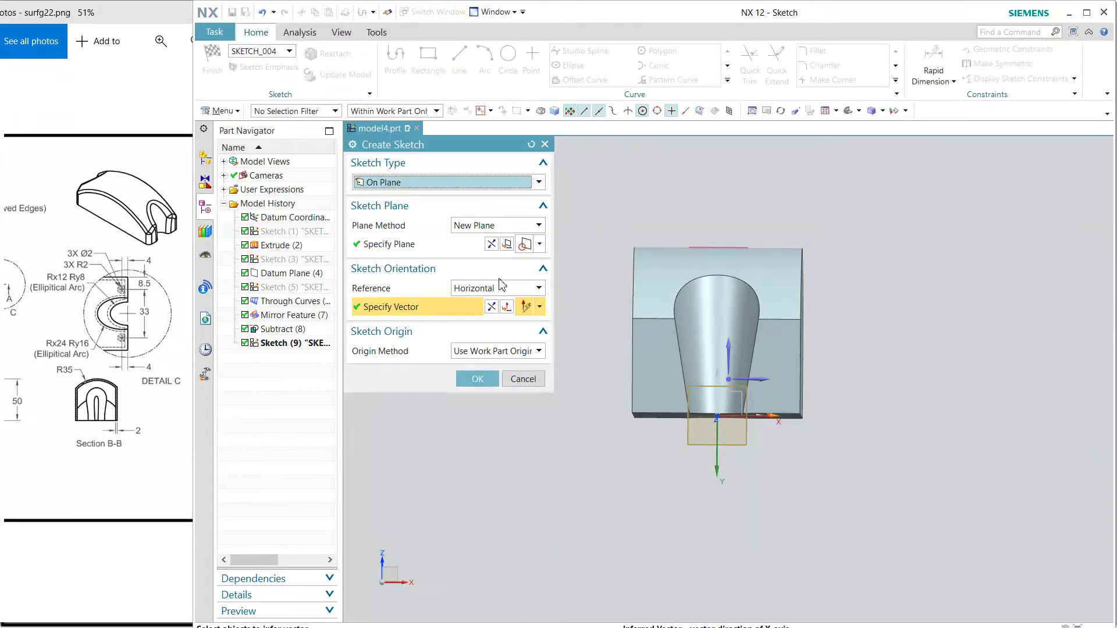
left_click(482, 379)
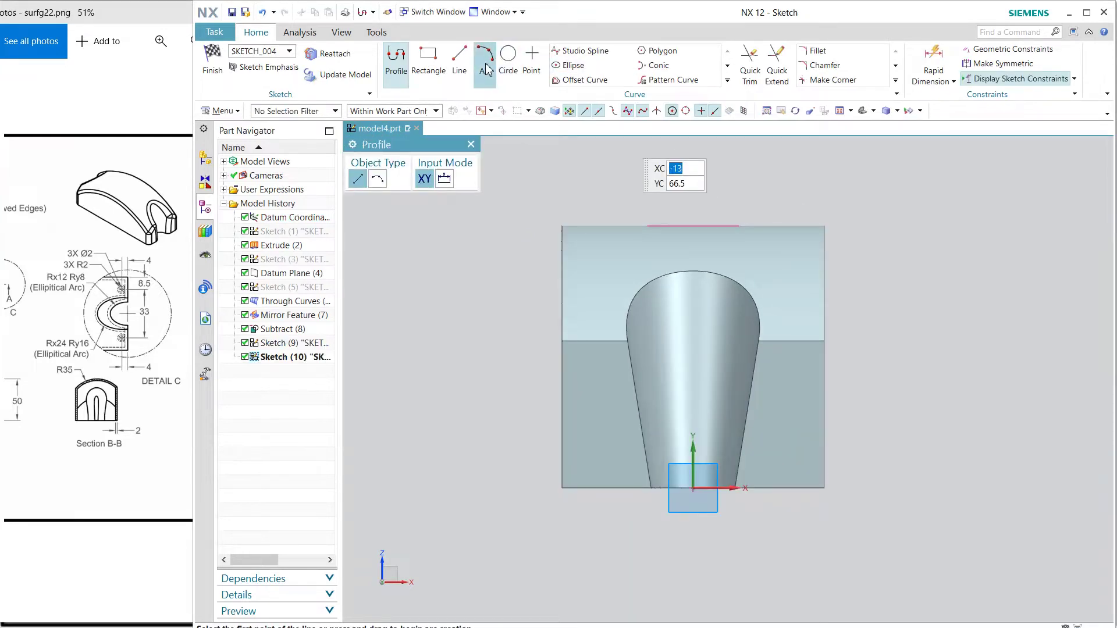
- Draw an arc across the block from left to right, rising above the top
left_click(564, 254)
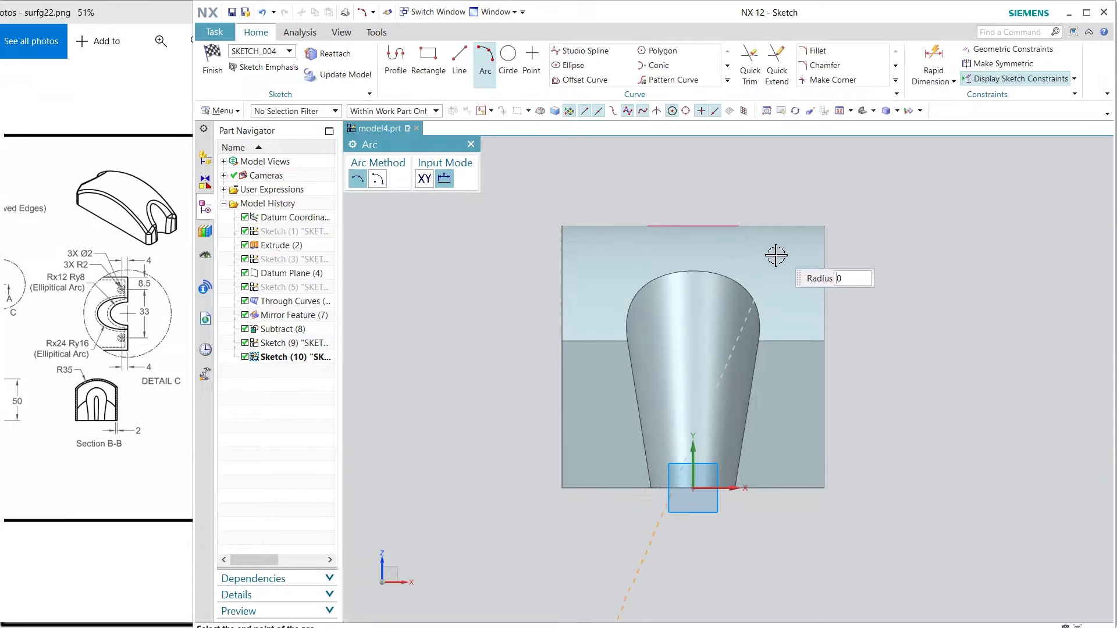
left_click(484, 59)
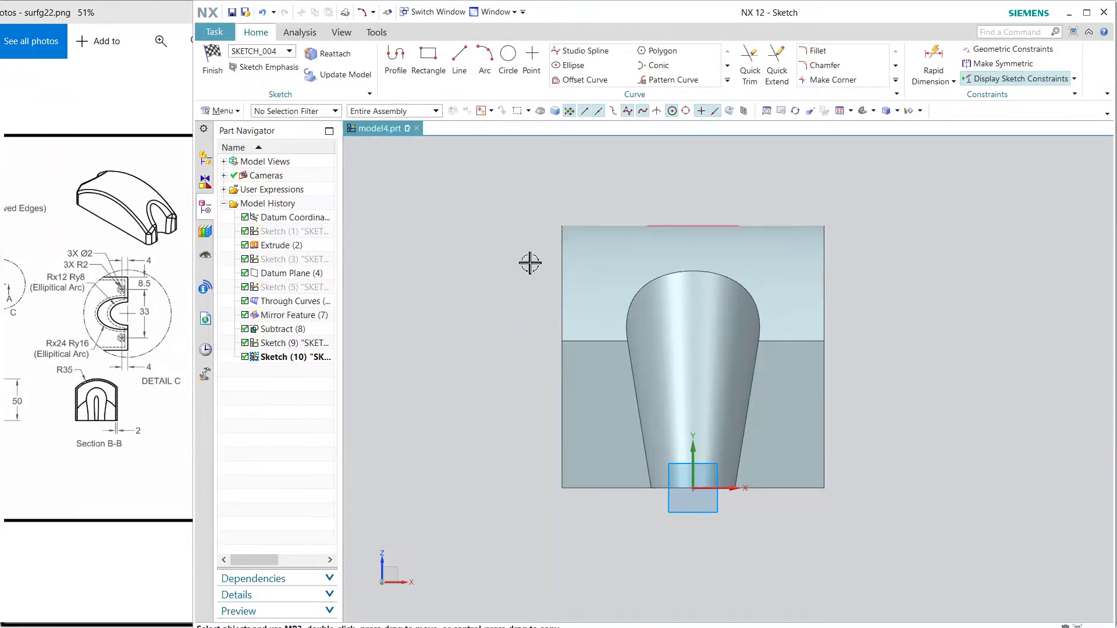
left_click(484, 58)
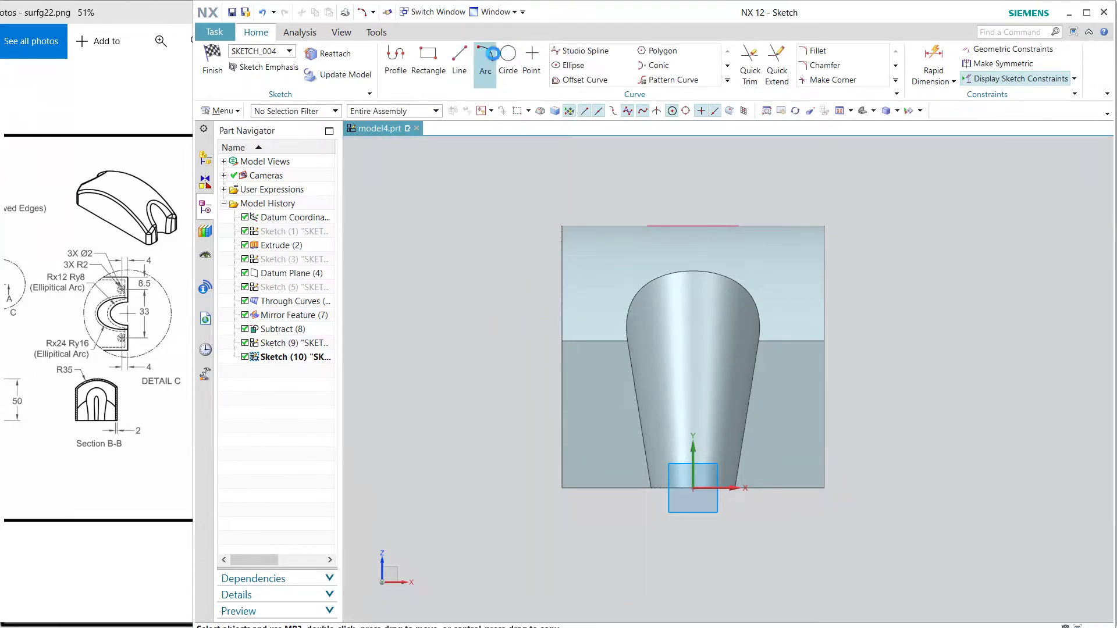
left_click(531, 270)
left_click(847, 270)
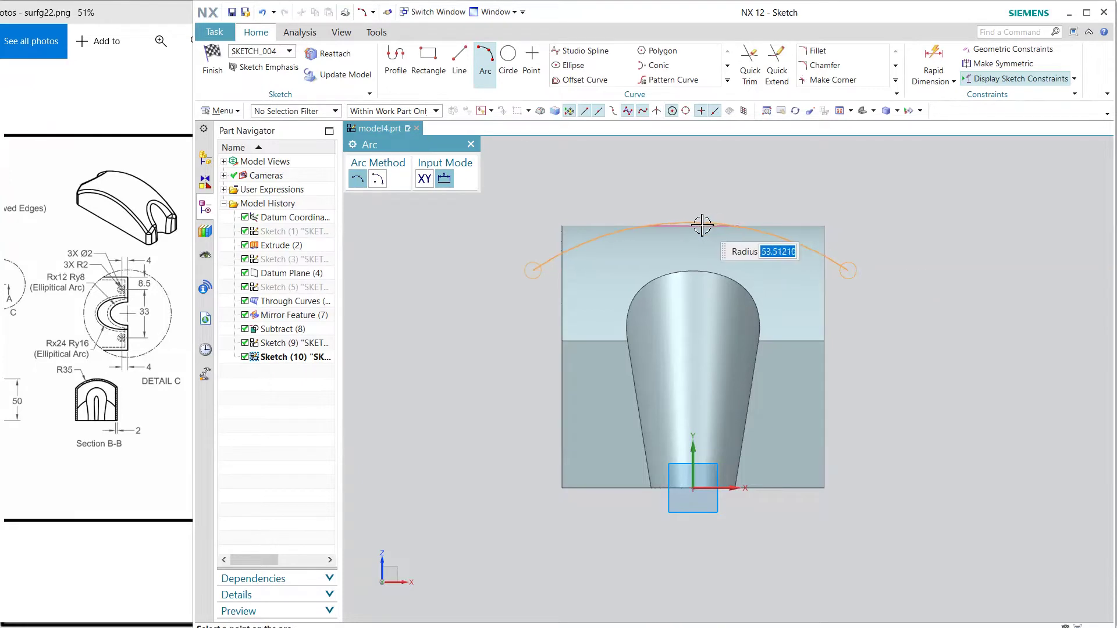
left_click(693, 220)
key("Escape")
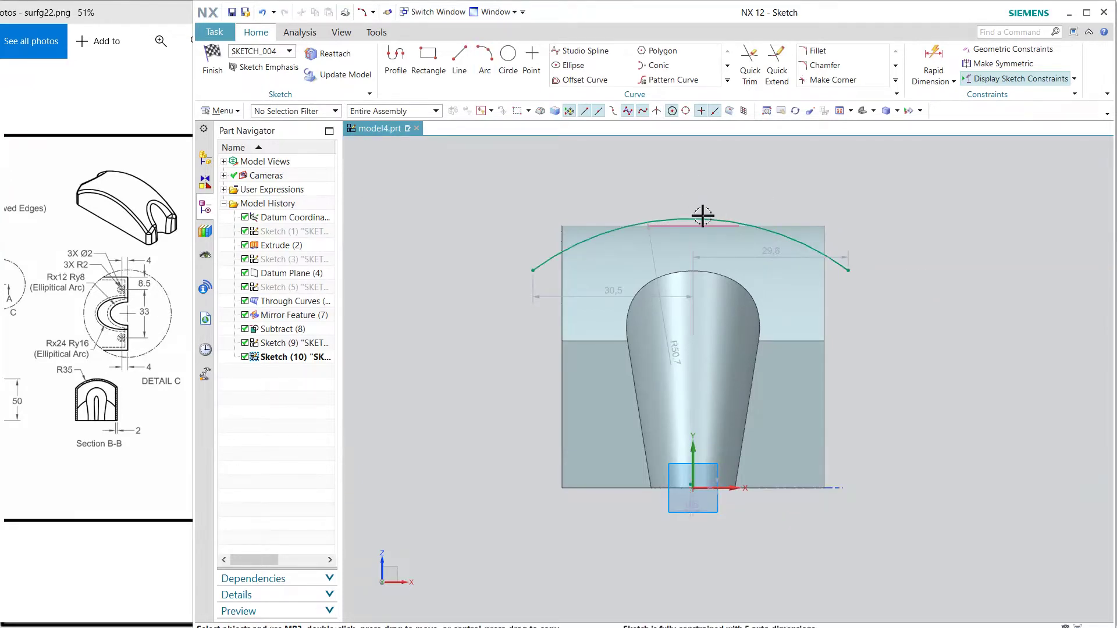
- Put the arc apex on the Y axis, level its endpoints, and enter 225
left_click(696, 447)
left_click(724, 427)
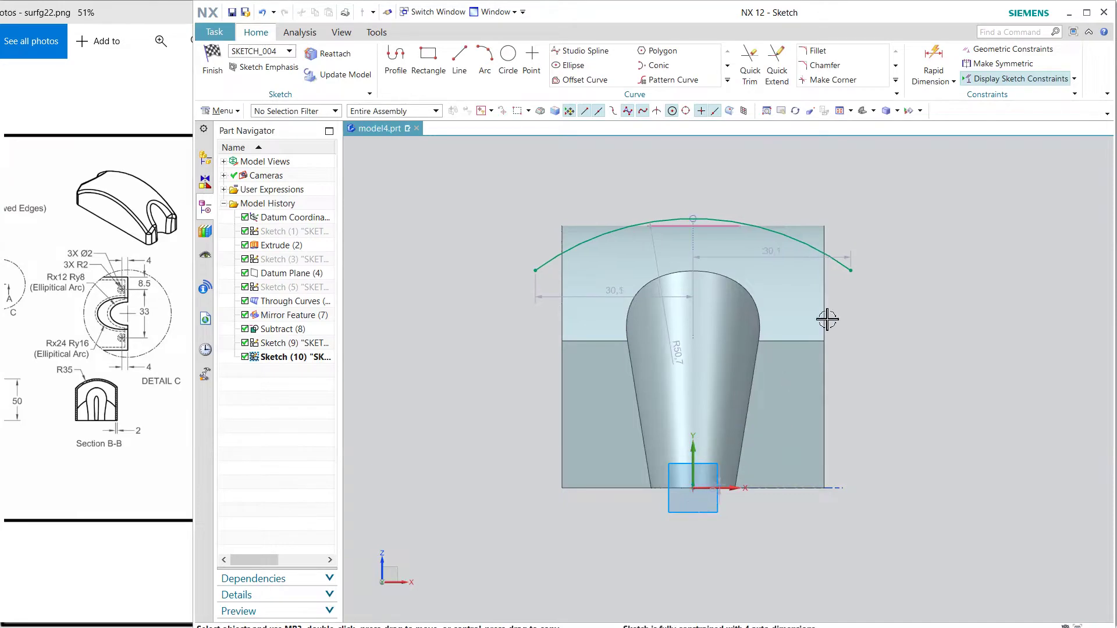
left_click(851, 272)
left_click(536, 271)
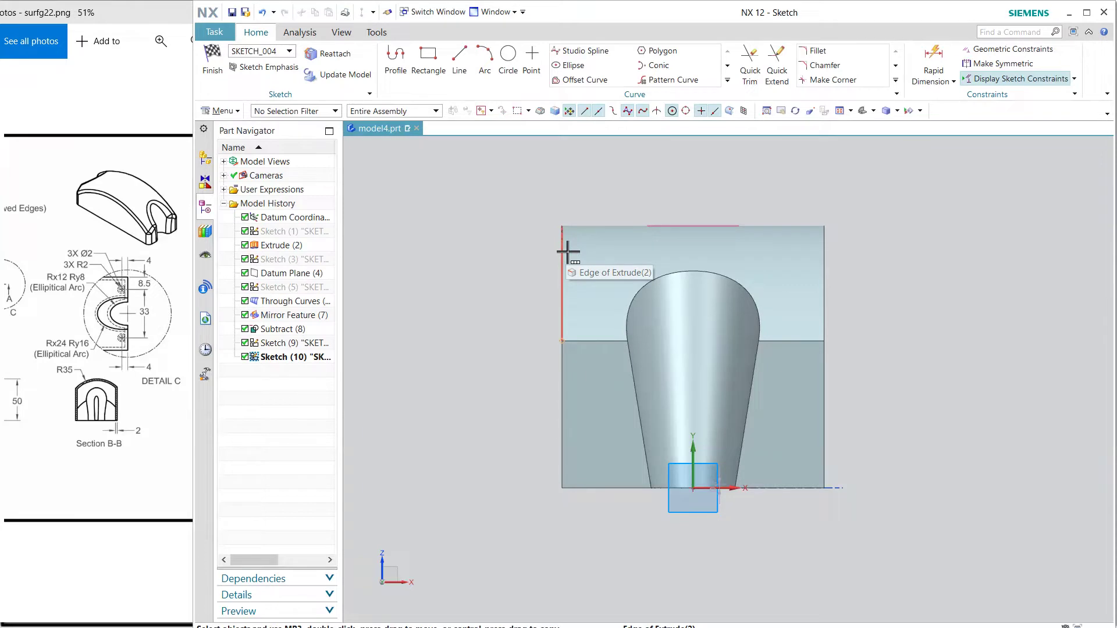
key("ctrl+z")
left_click(535, 273)
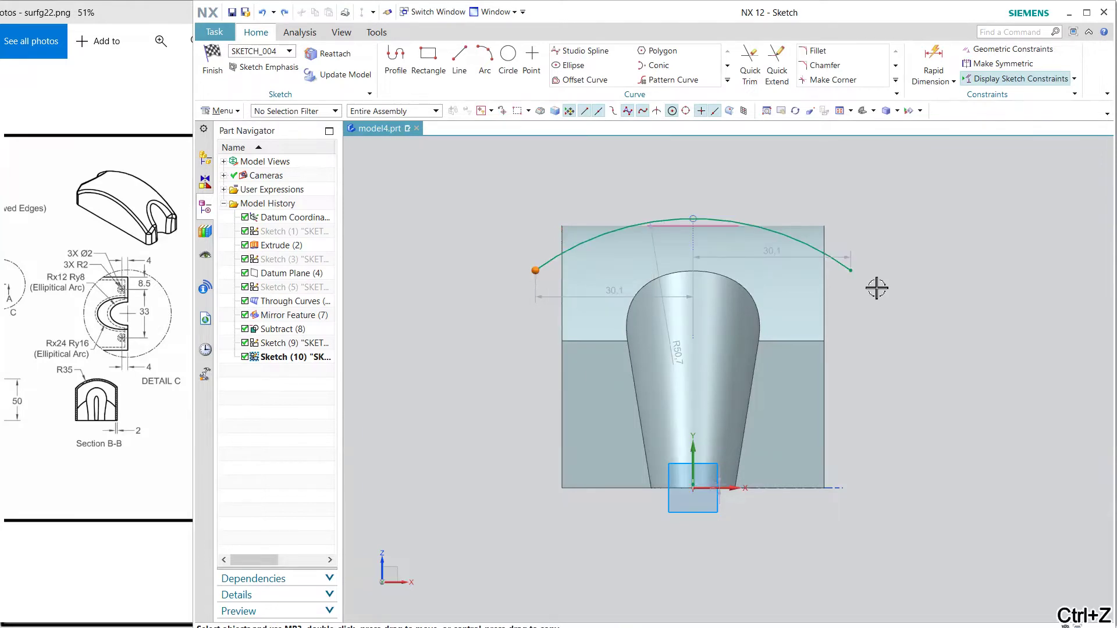
left_click(848, 272)
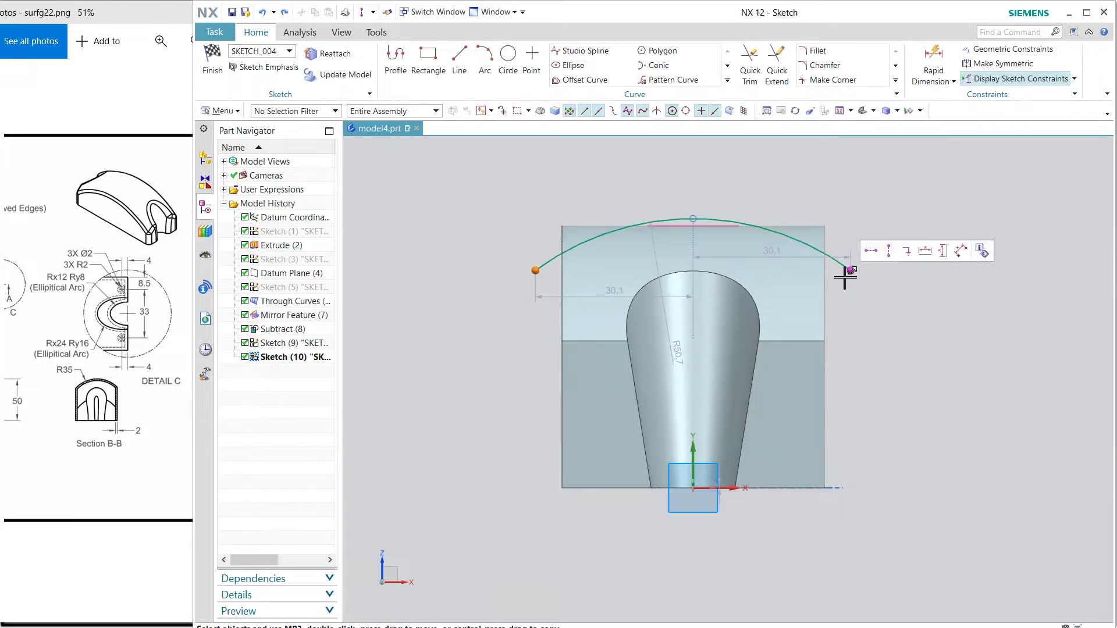
left_click(875, 254)
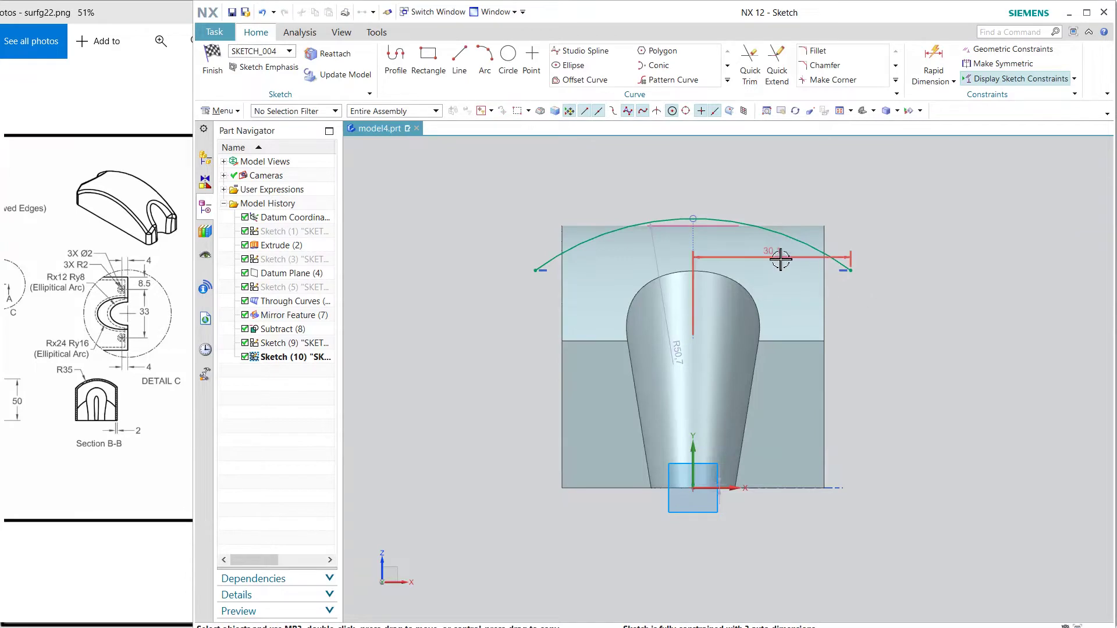
type("225")
key("Return")
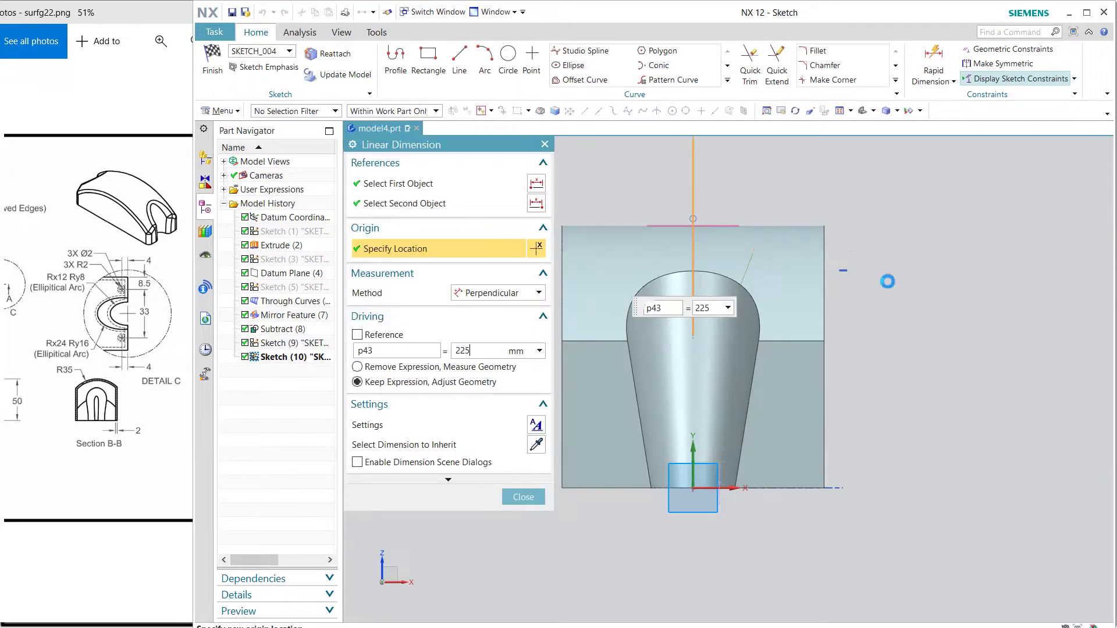
left_click(536, 495)
- Set the p43 offset dimension to 25 mm
scroll(846, 451, "down", 3)
scroll(861, 436, "down", 2)
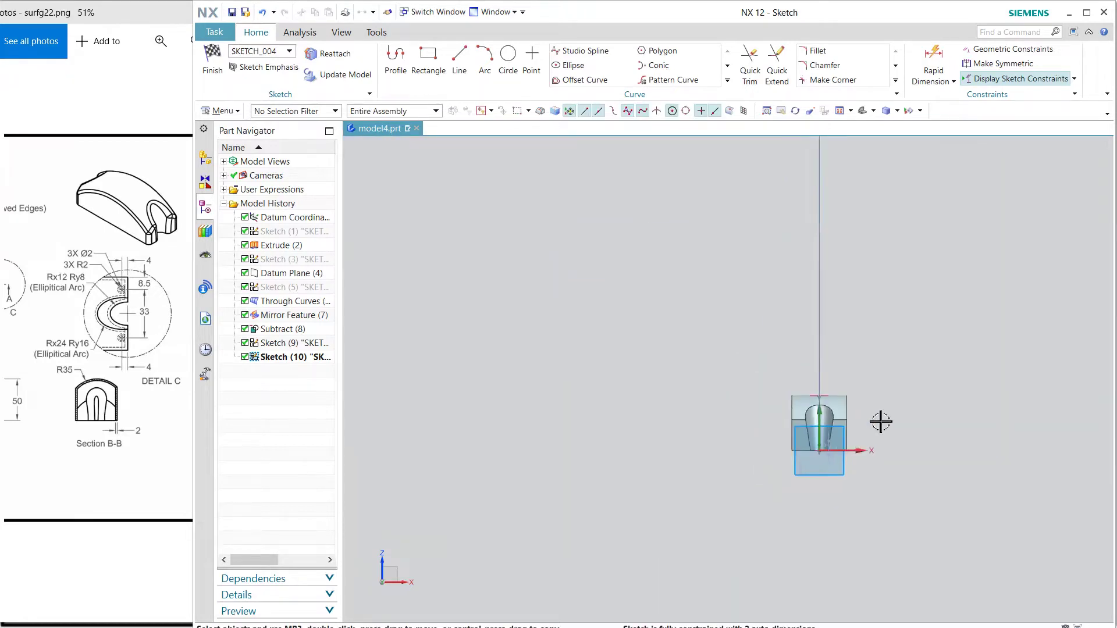
scroll(881, 418, "down", 1)
scroll(892, 387, "up", 3)
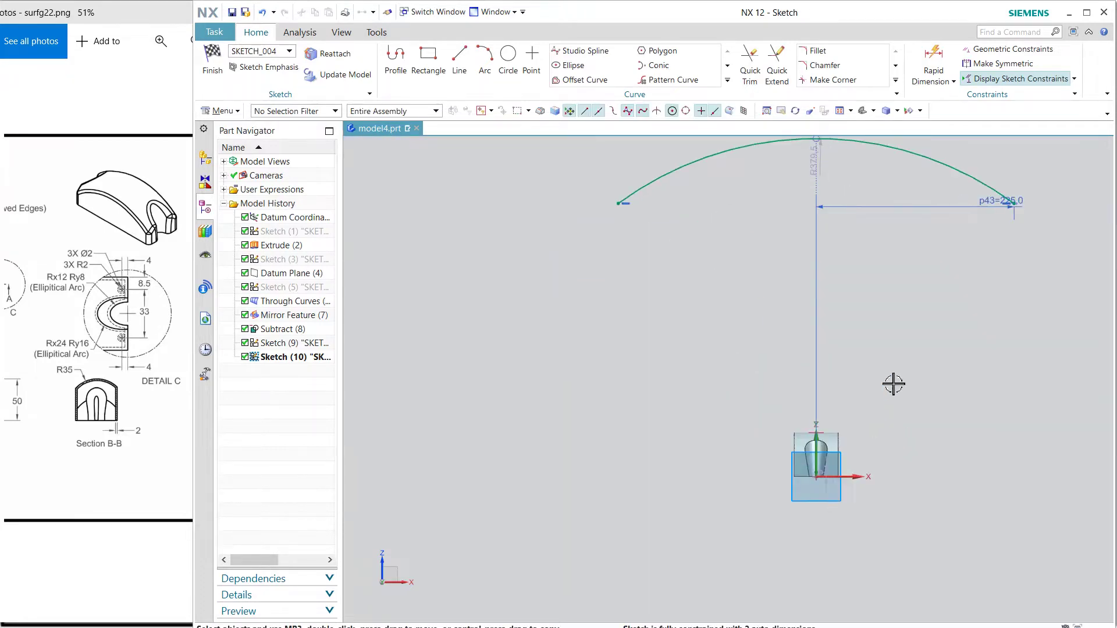
double_click(937, 207)
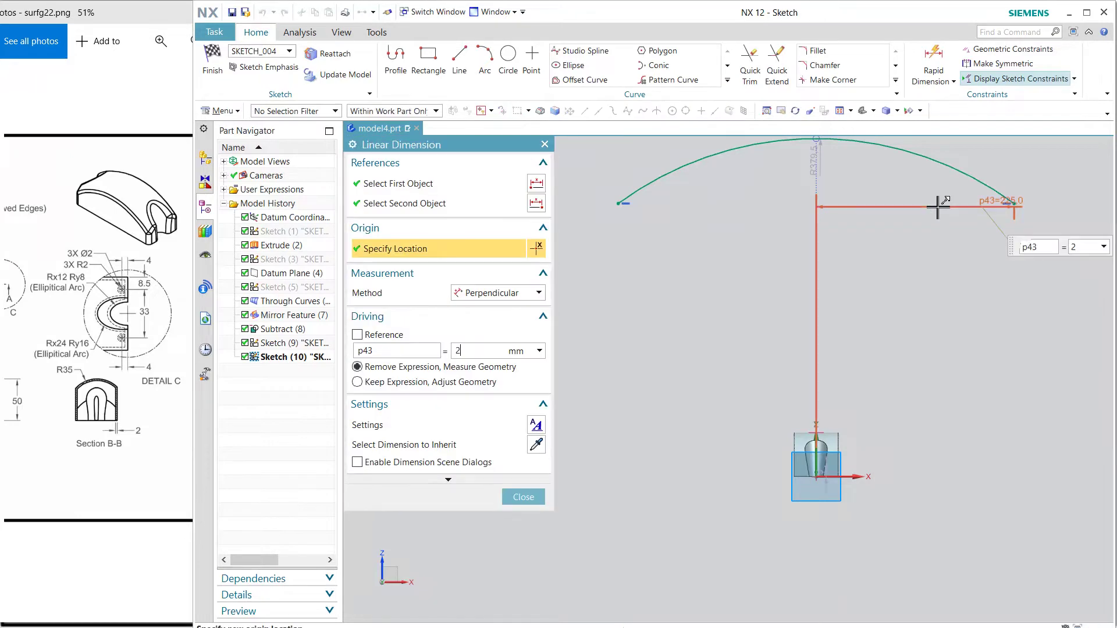
type("25")
key("Return")
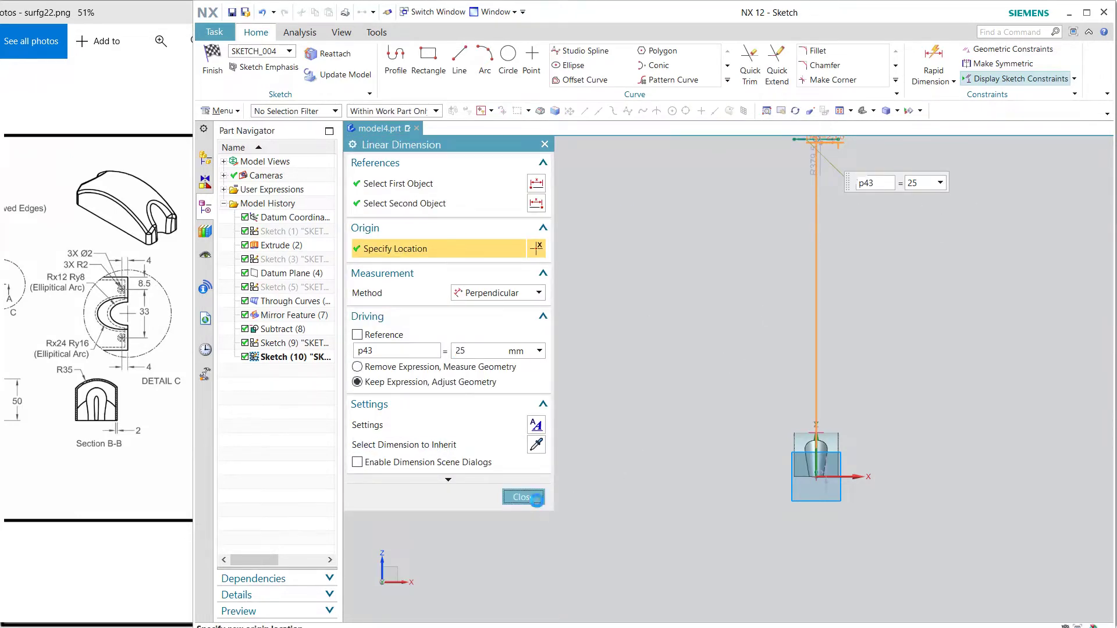
left_click(535, 499)
- Change the arc radius from R379.5 to 35 mm
scroll(897, 336, "up", 1)
scroll(892, 334, "down", 1)
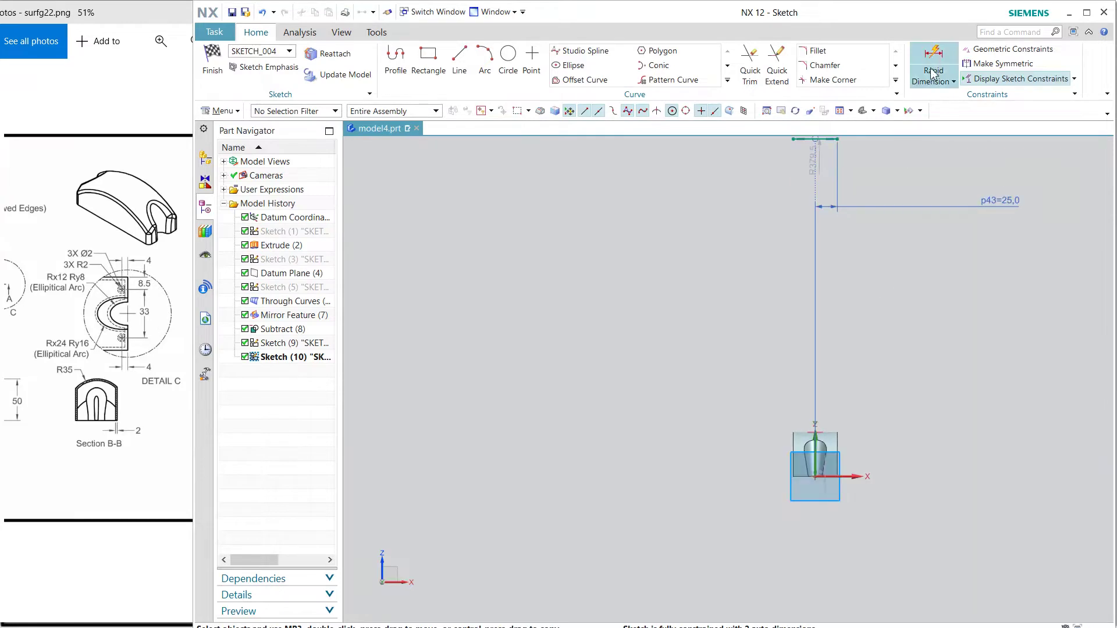
left_click(927, 74)
scroll(850, 175, "up", 2)
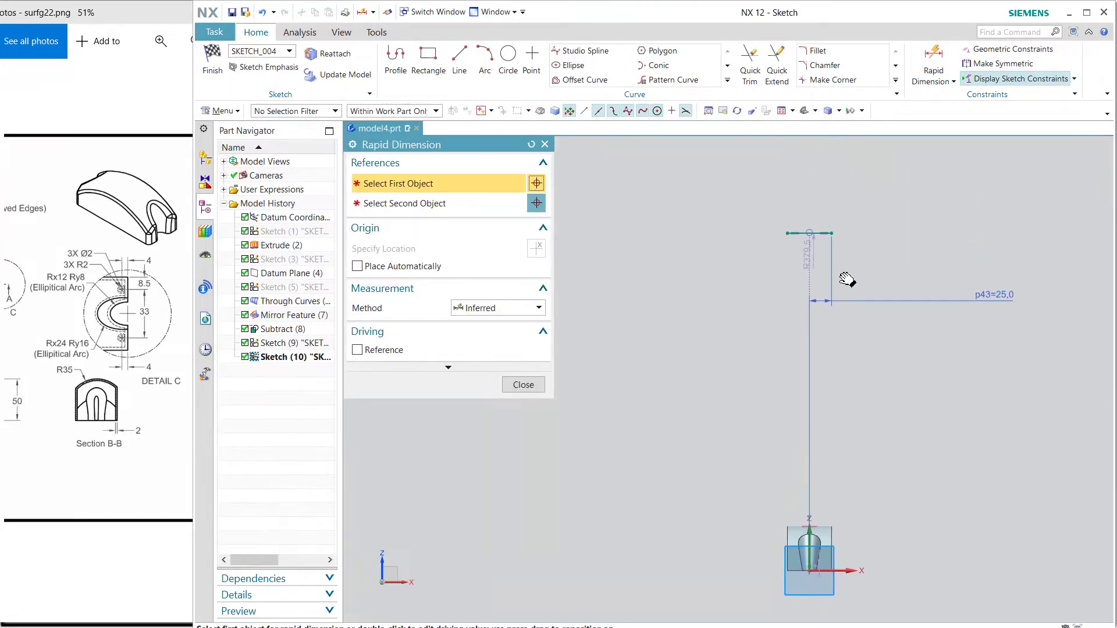
scroll(838, 256, "up", 1)
scroll(823, 227, "up", 3)
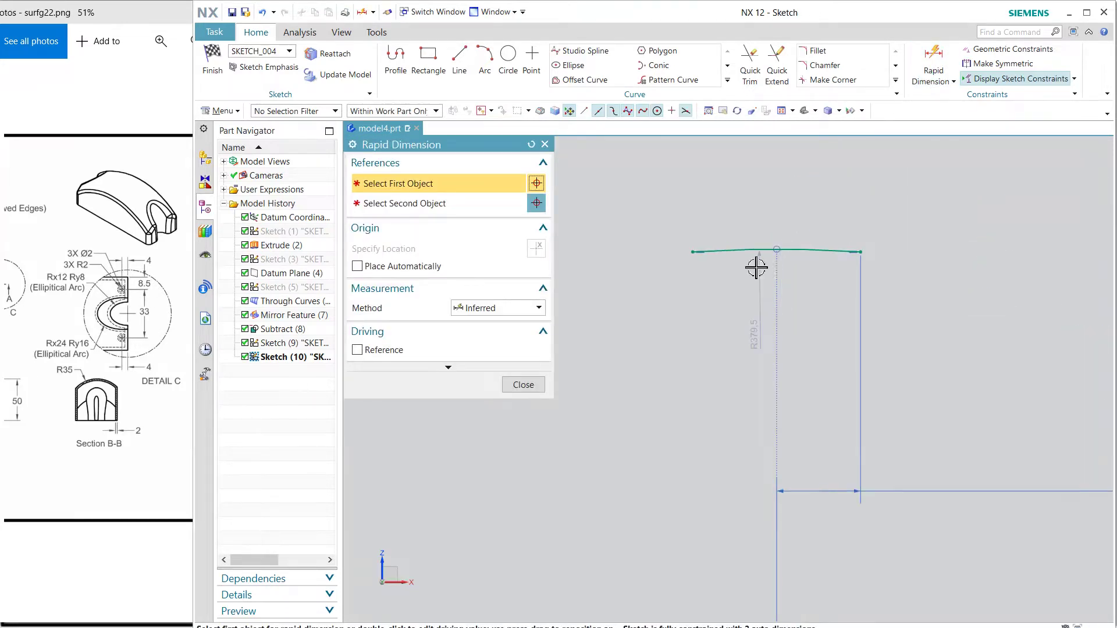
left_click(515, 385)
double_click(798, 328)
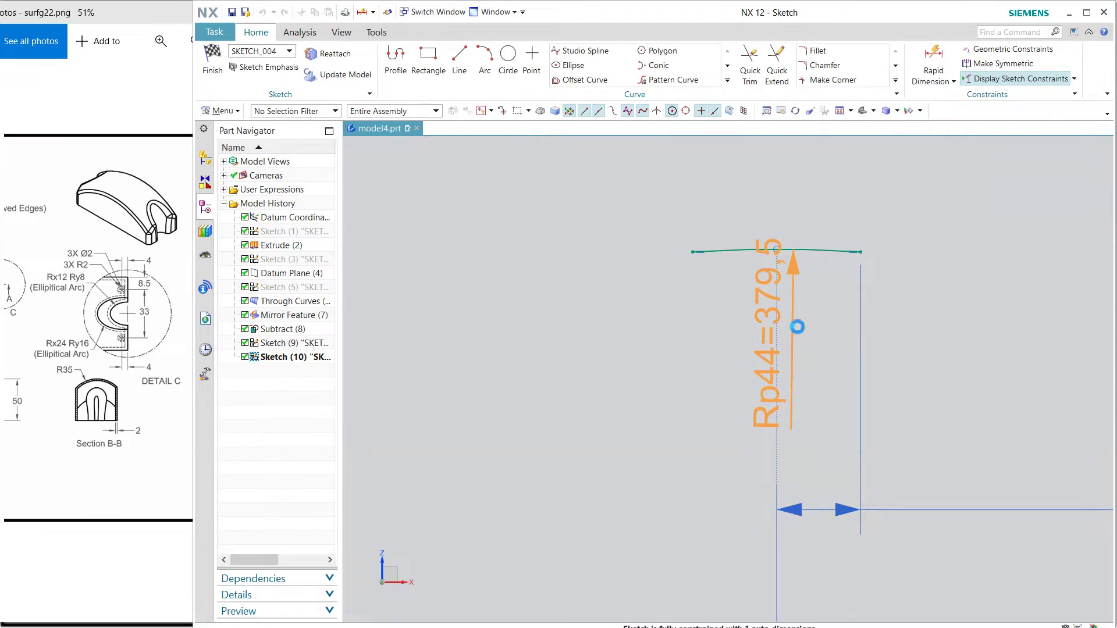
type("35")
key("Return")
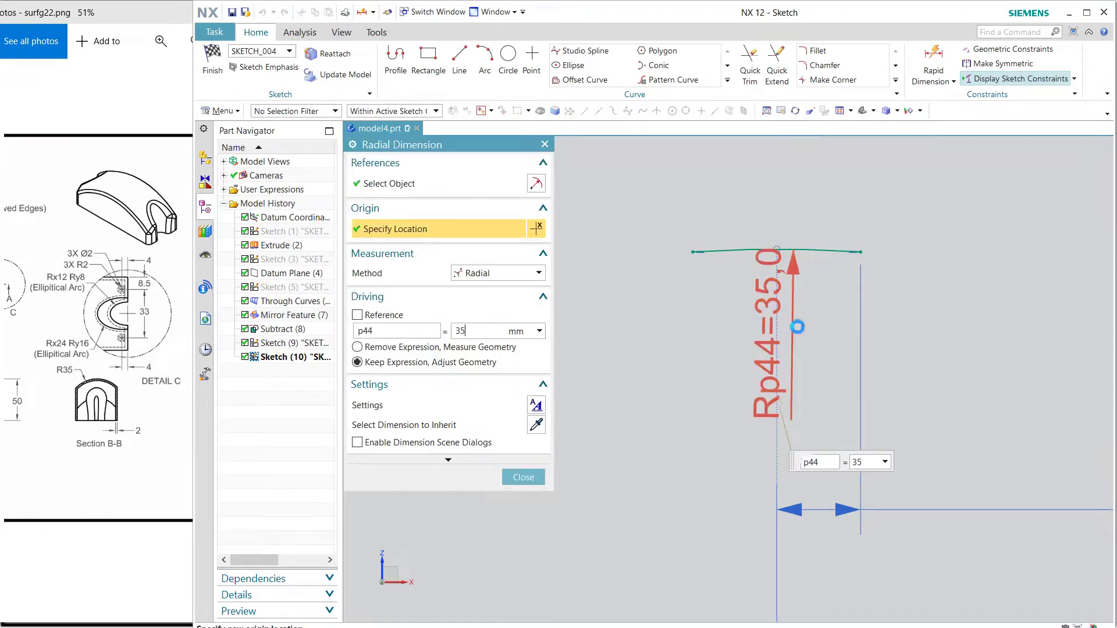
key("ctrl+f")
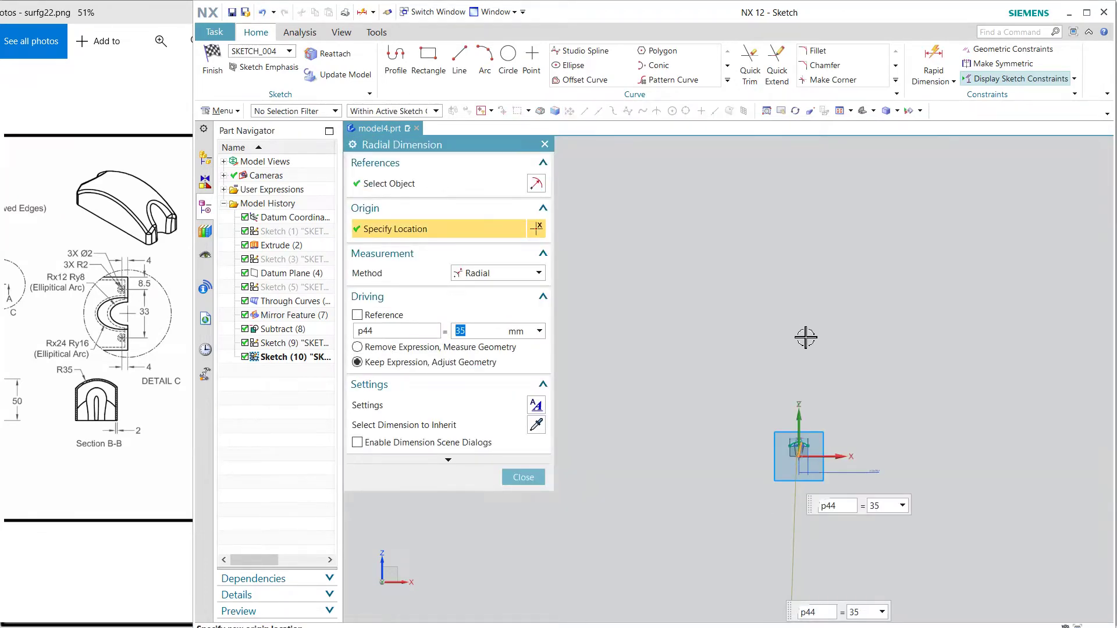
scroll(813, 453, "up", 3)
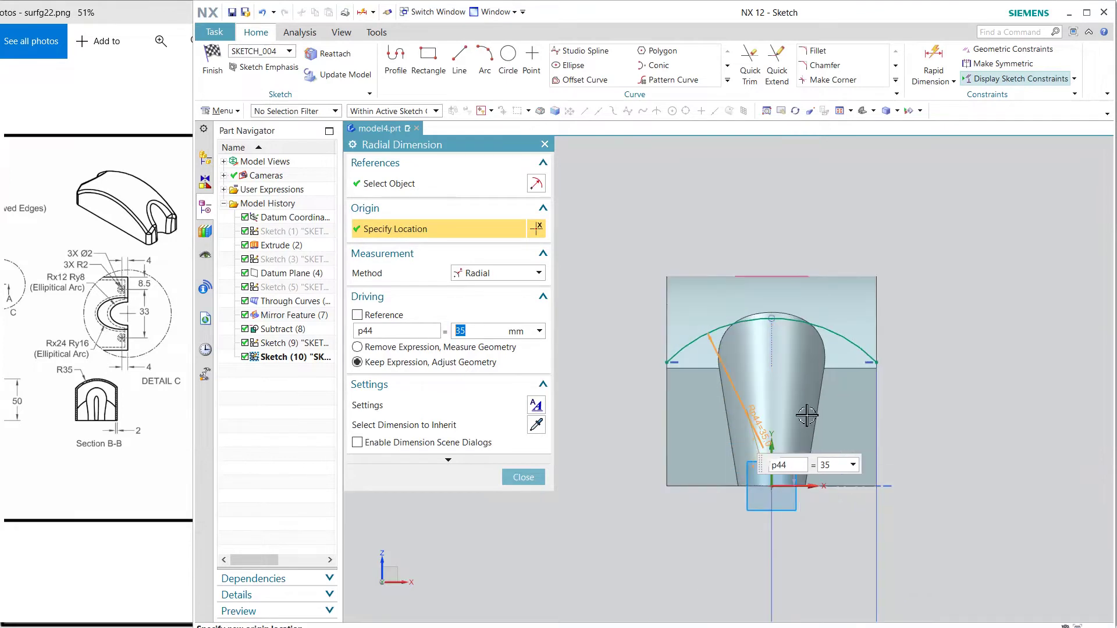
left_click(521, 478)
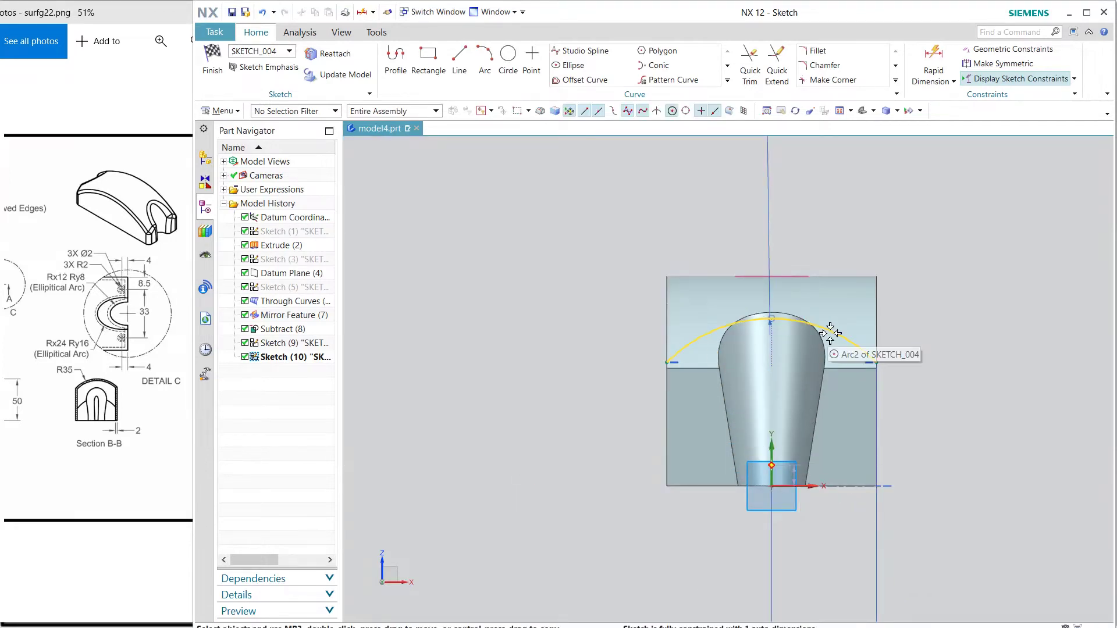
- Drag the arc above the part and dimension its apex 50 mm above the origin
mouse_move(823, 316)
left_mouse_down()
mouse_move(821, 259)
mouse_move(819, 272)
left_mouse_up()
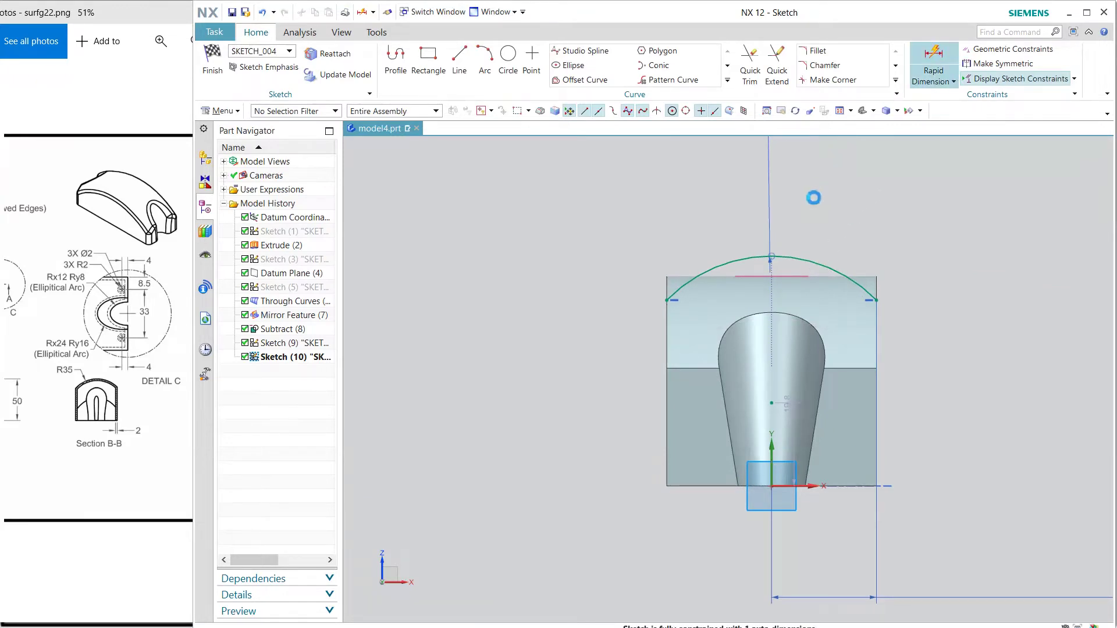
left_click(772, 255)
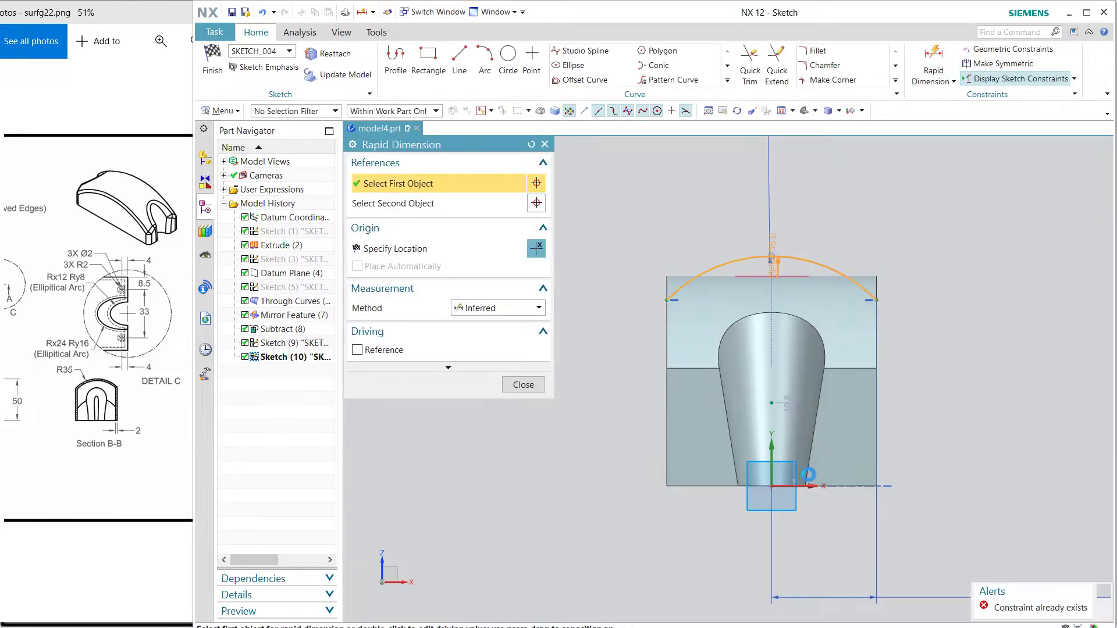
left_click(805, 486)
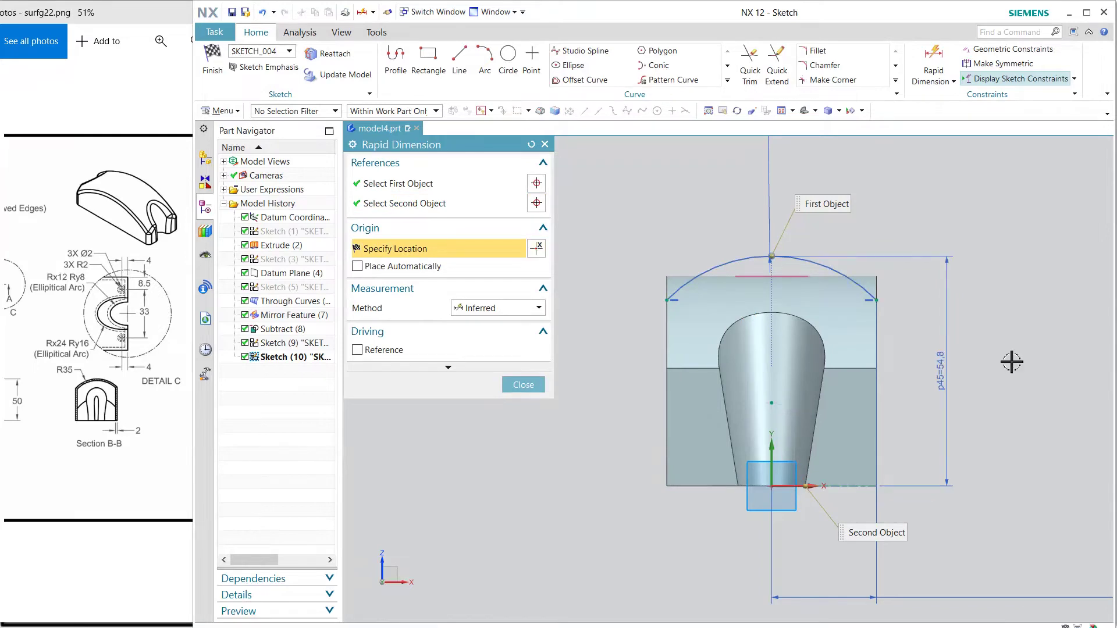
left_click(1051, 338)
type("50")
key("Return")
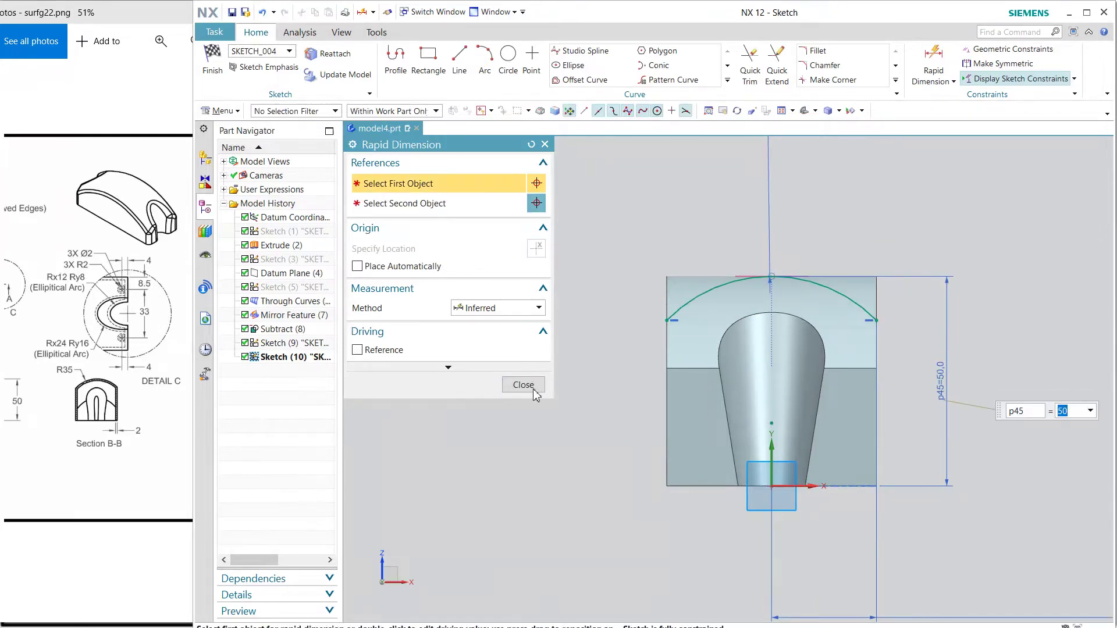
left_click(509, 384)
middle_click_drag(509, 384, 504, 382)
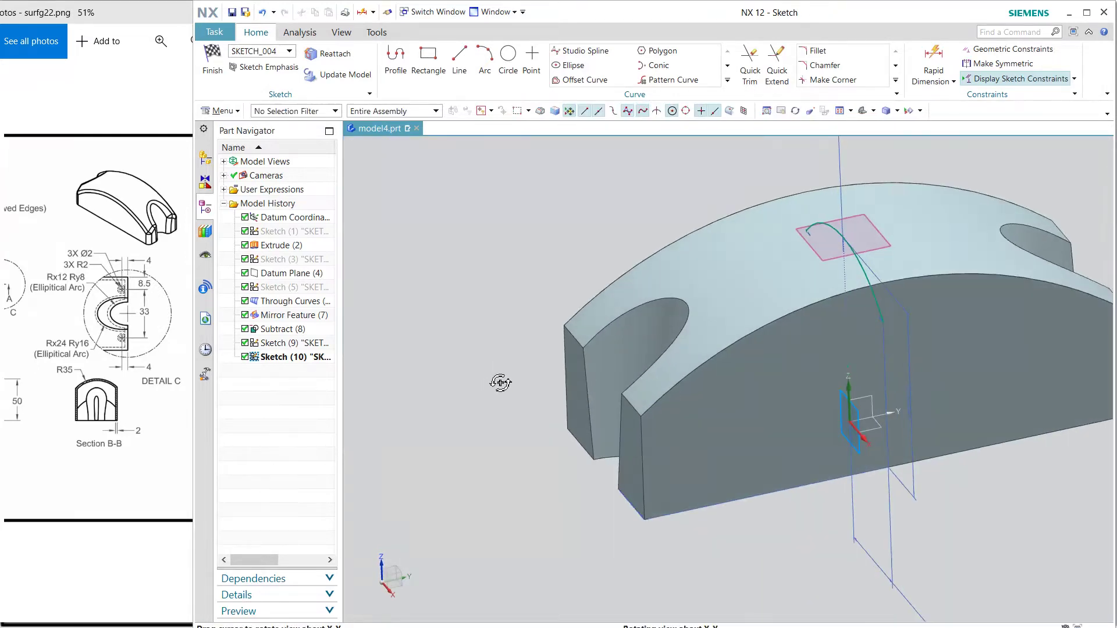
- Finish the sketch and set up a sweep: arc as section, housing top edge as guide
left_click(212, 58)
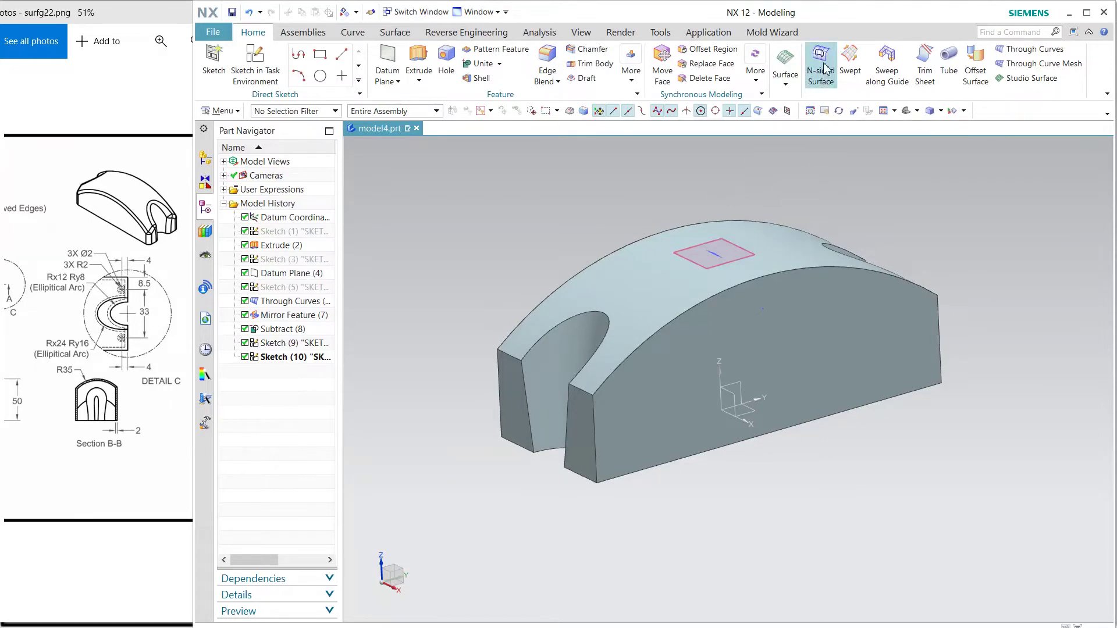
left_click(849, 64)
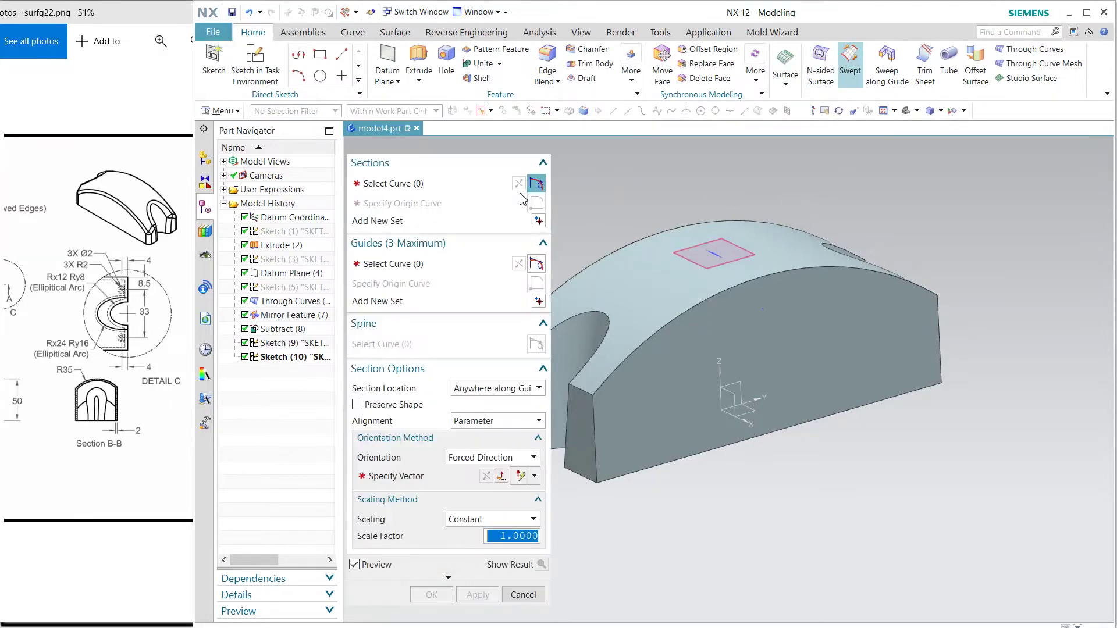
left_click(720, 263)
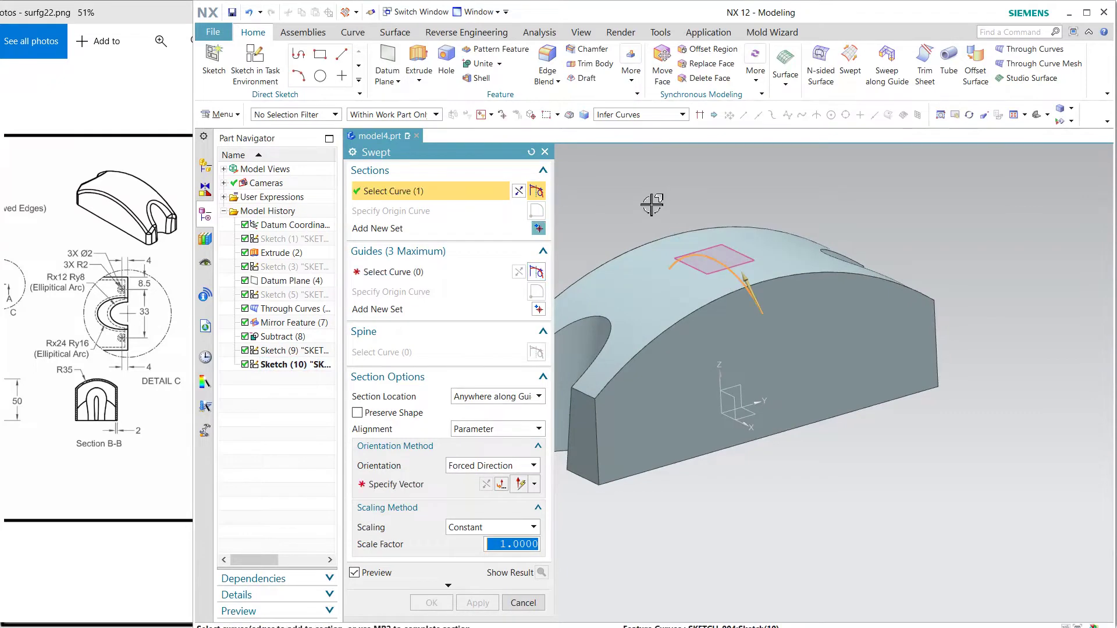
middle_click(632, 209)
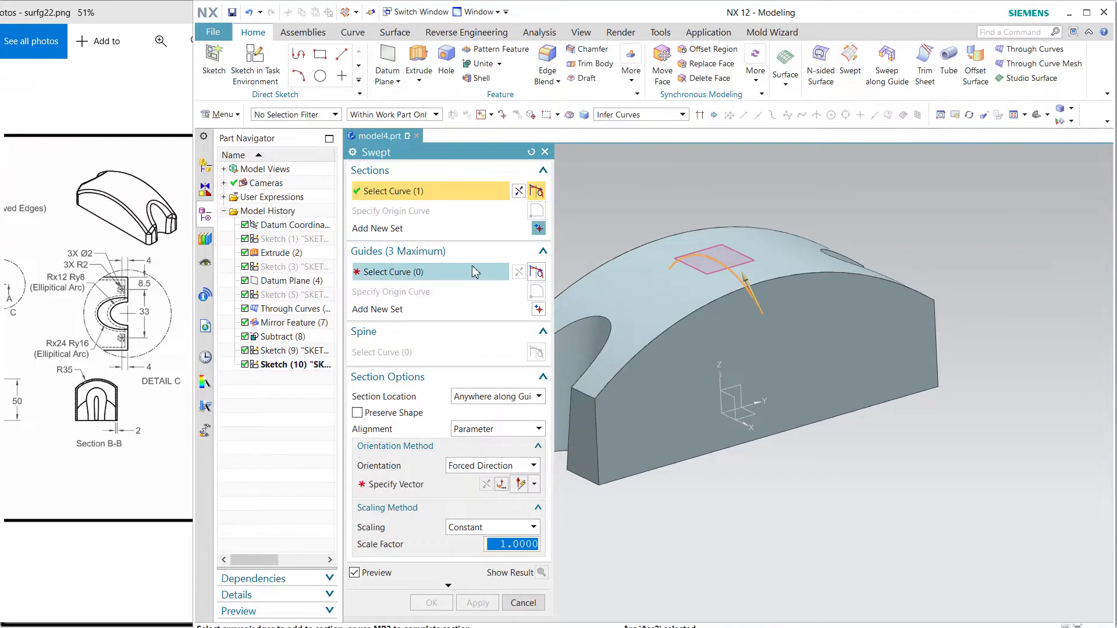
left_click(640, 354)
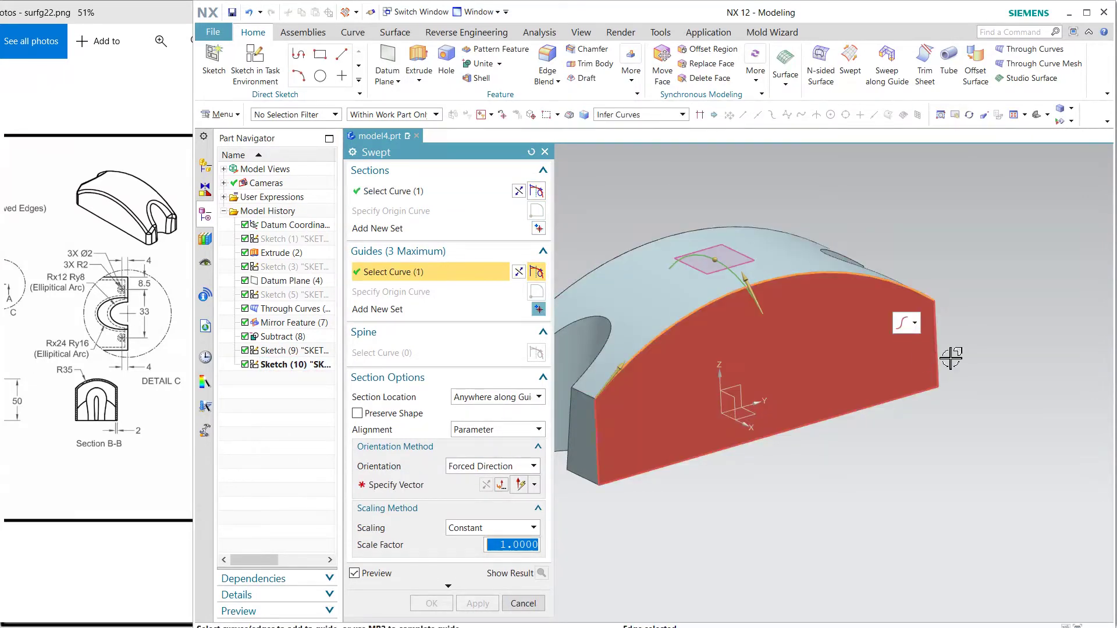
- Set sweep orientation to Forced Direction along X and create Swept (11)
left_click(539, 468)
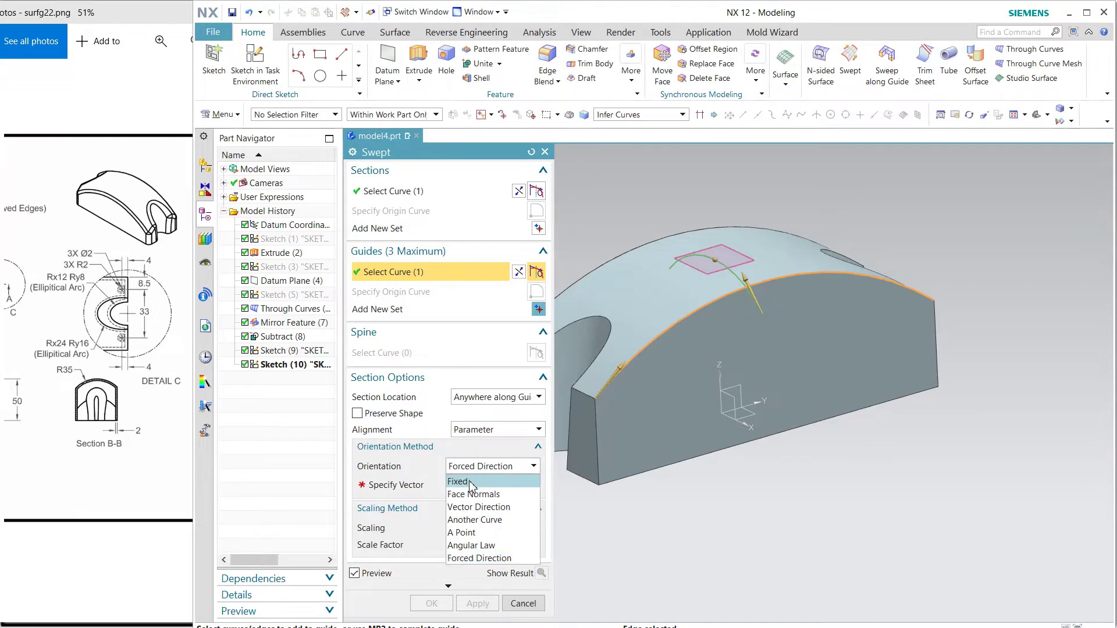
left_click(472, 483)
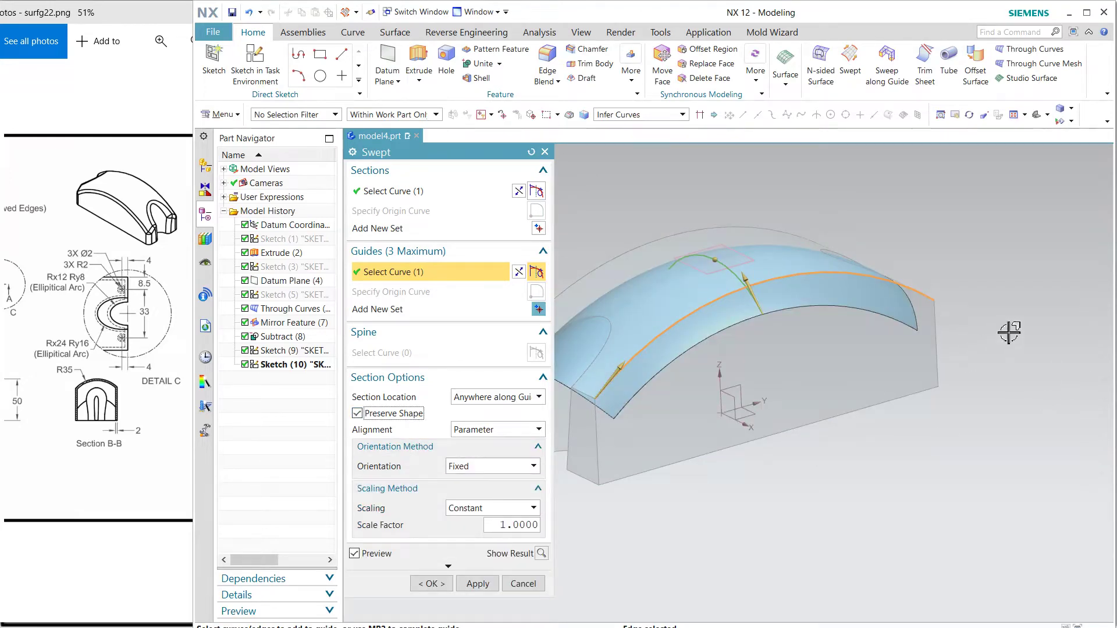
key("F8")
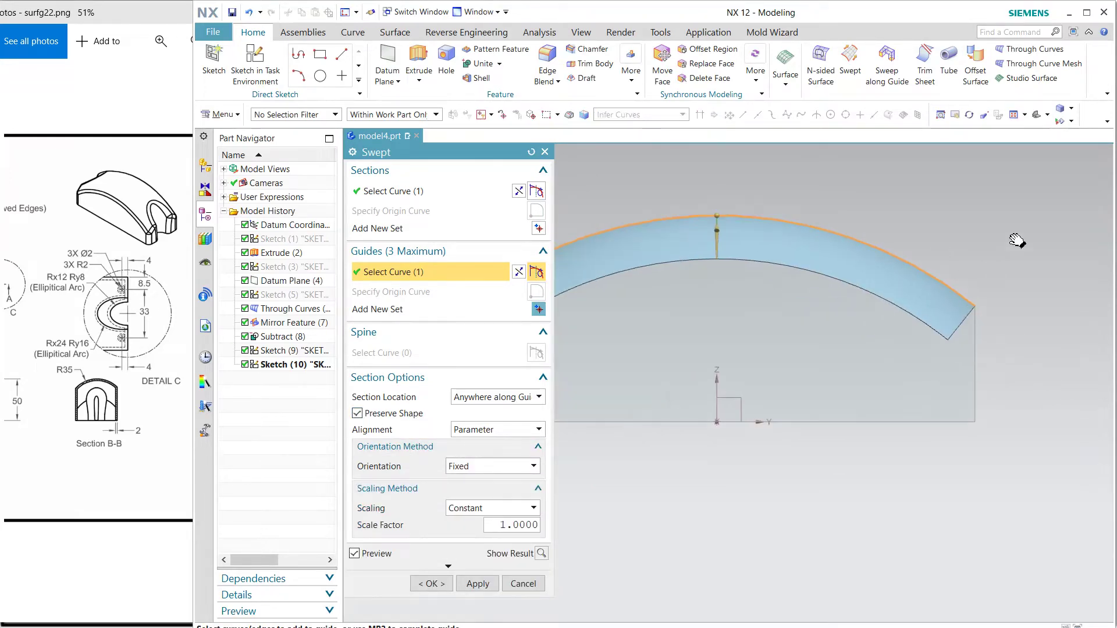
middle_click_drag(1017, 241, 981, 239, "shift")
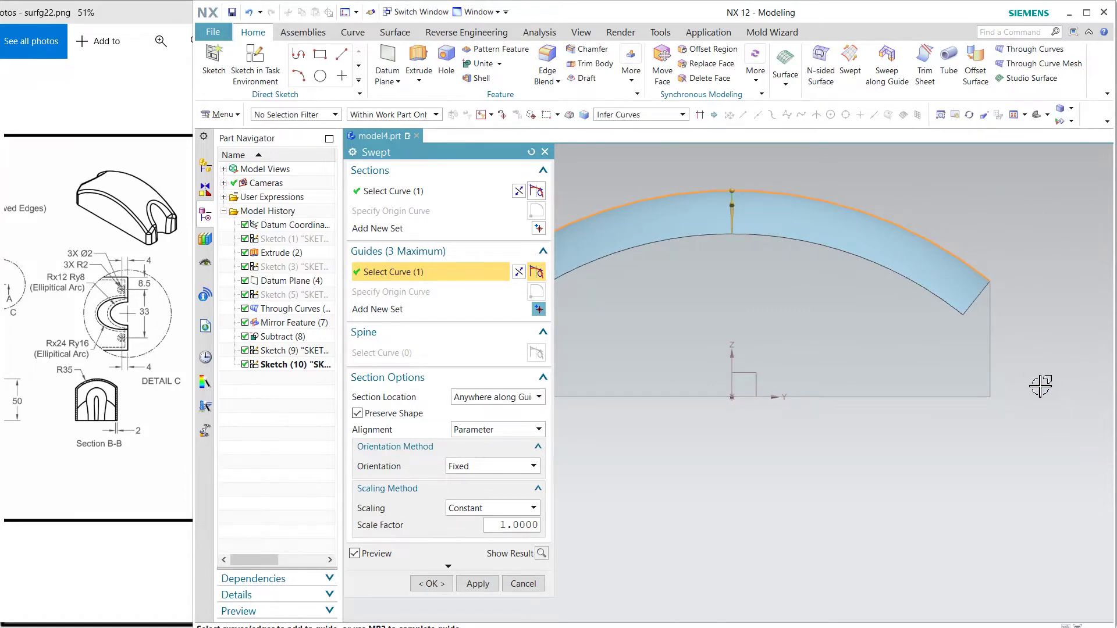
scroll(1040, 386, "down", 1)
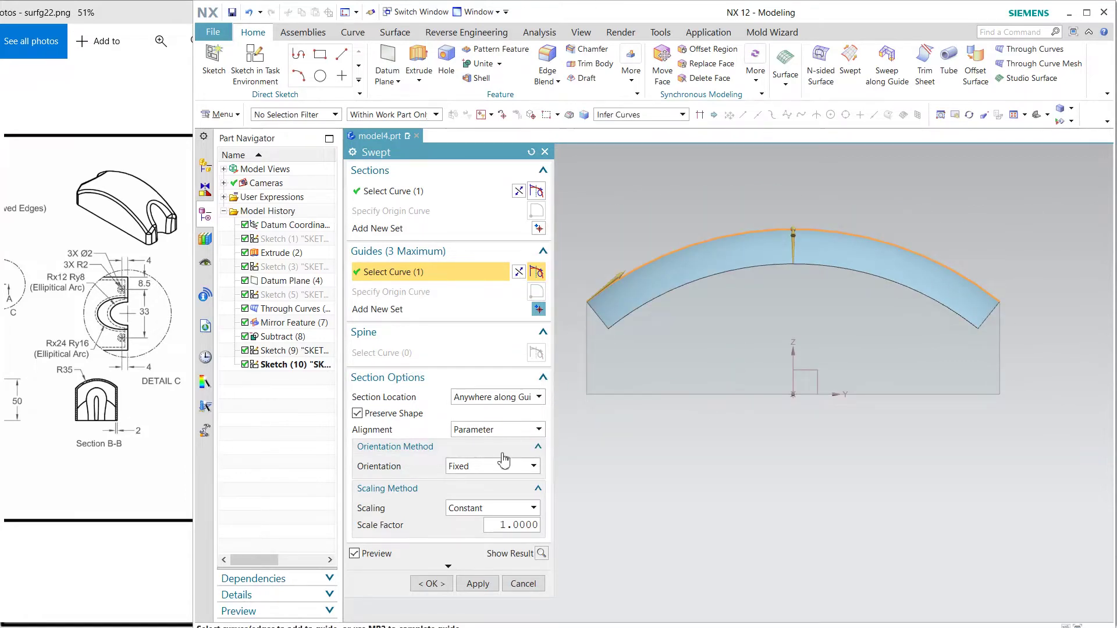
left_click(482, 472)
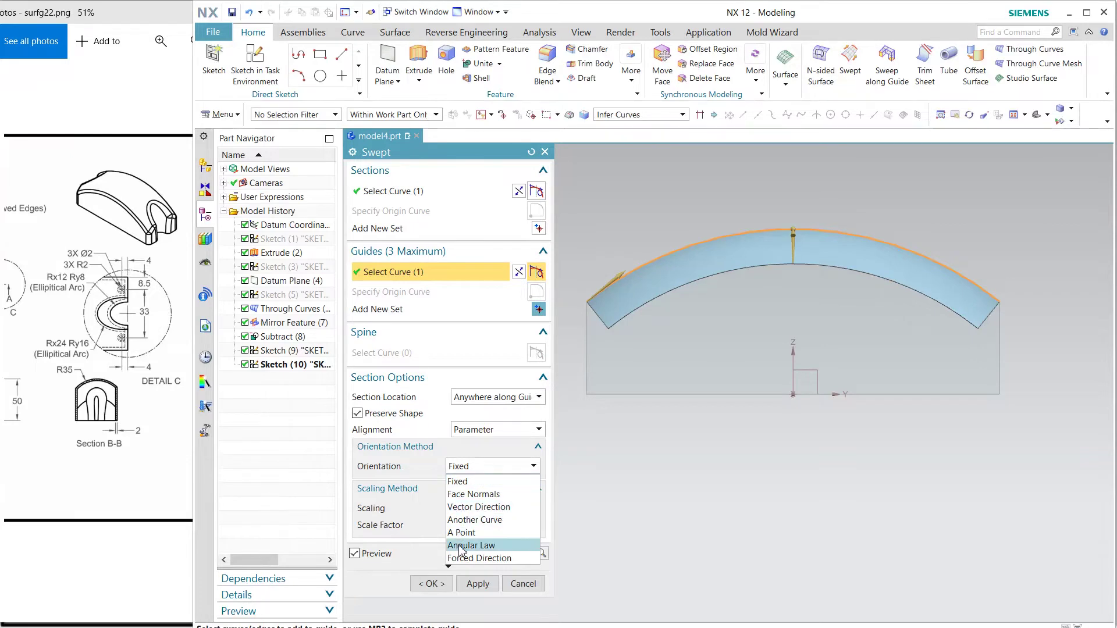
left_click(472, 560)
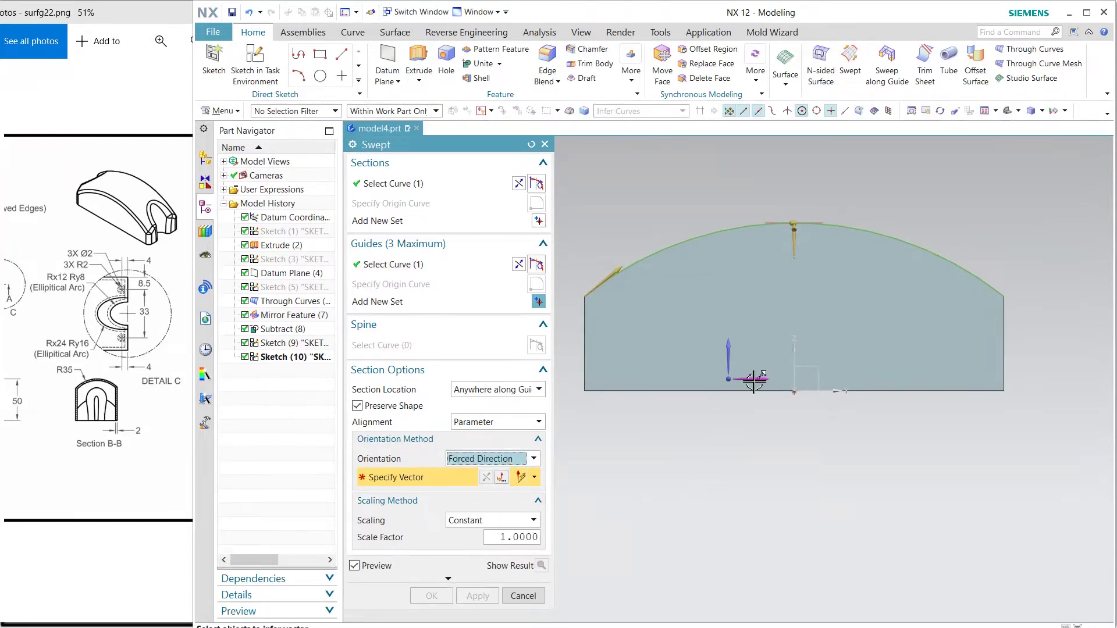
left_click(754, 381)
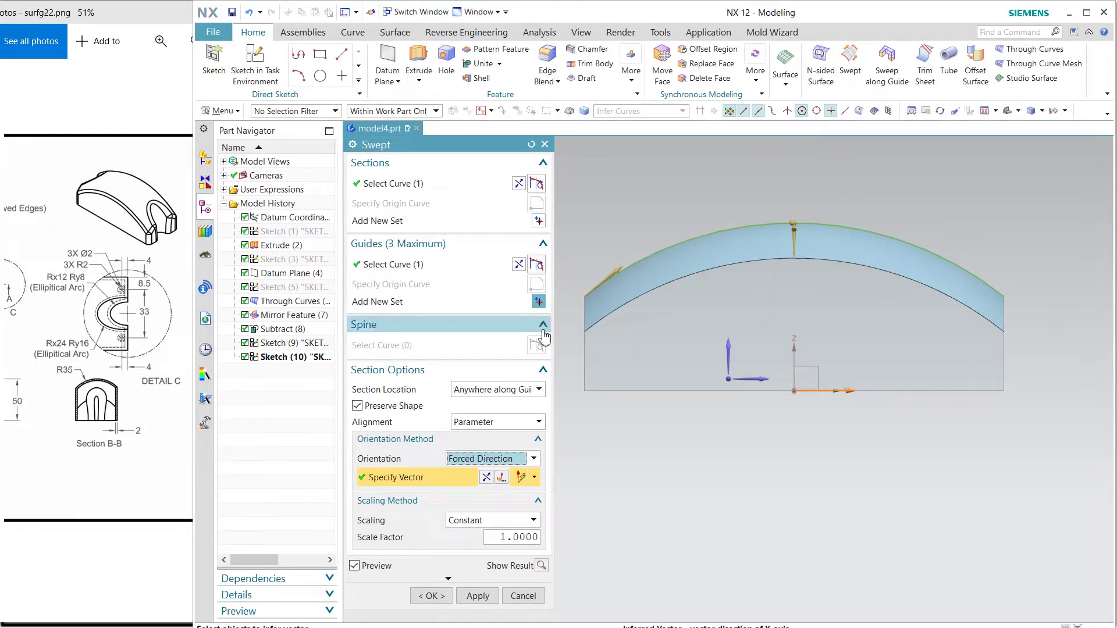
key("Home")
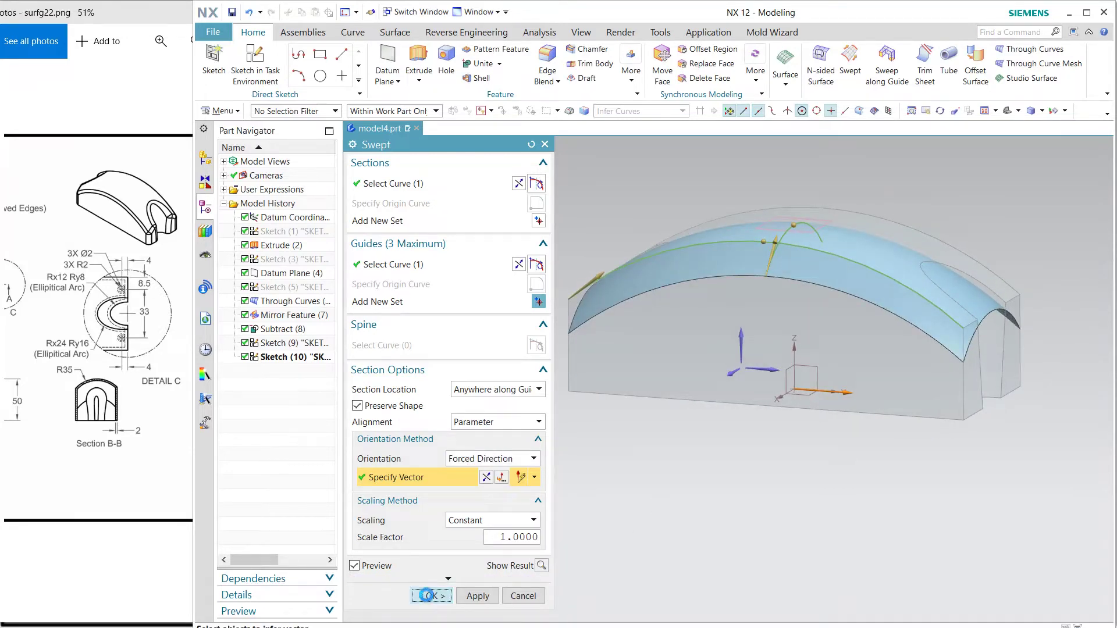
left_click(427, 596)
middle_click_drag(598, 486, 587, 484)
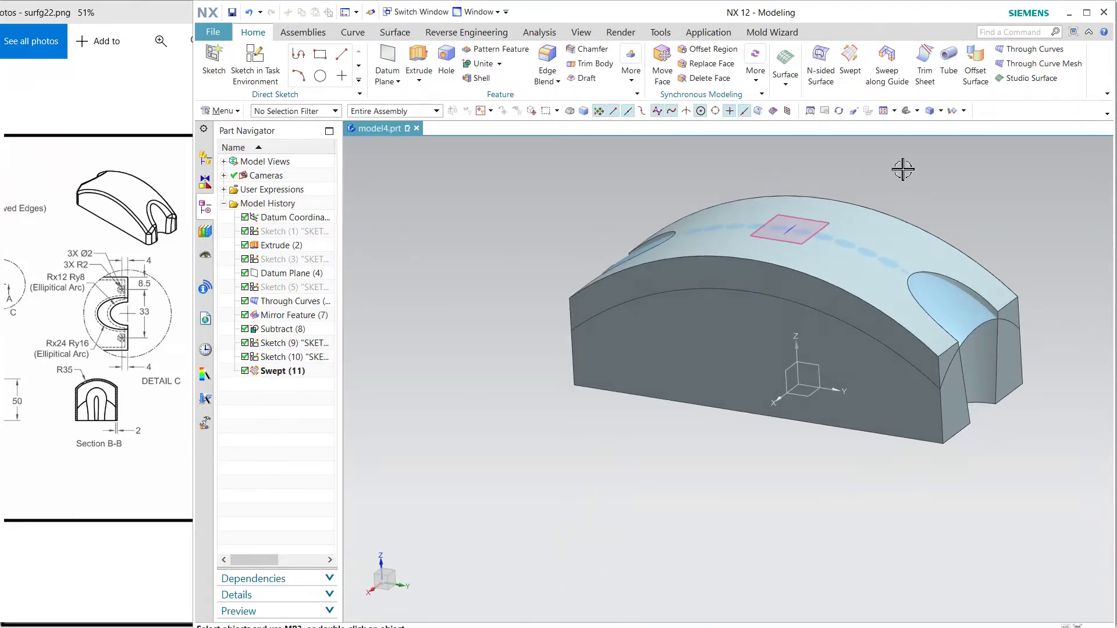
- Trim the housing body using the swept sheet as the tool
scroll(903, 170, "up", 2)
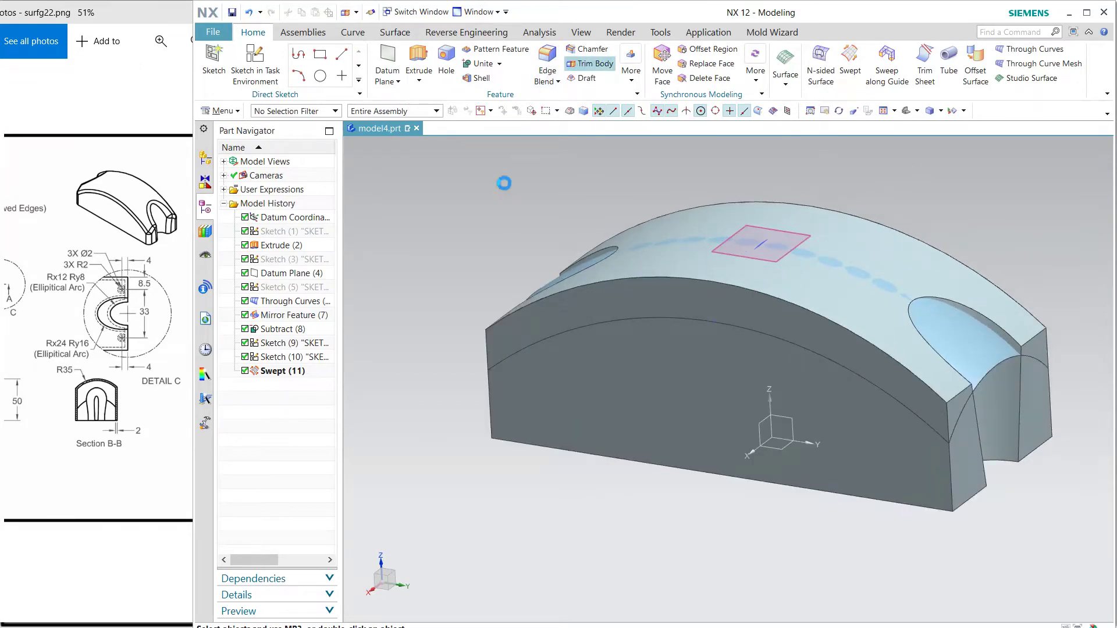
left_click(751, 370)
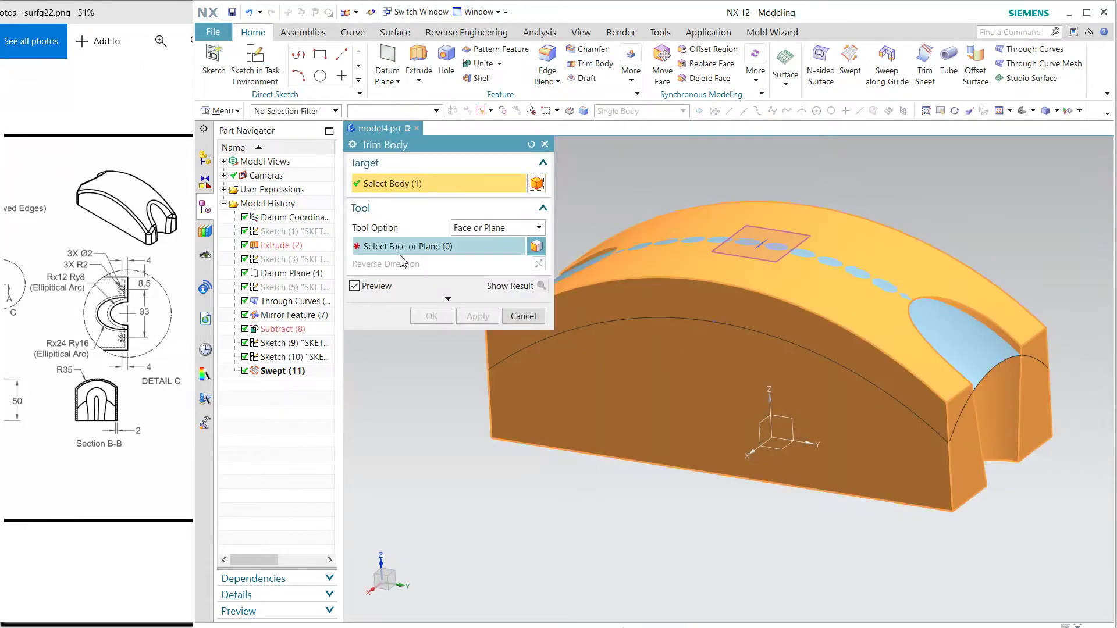
left_click(1027, 346)
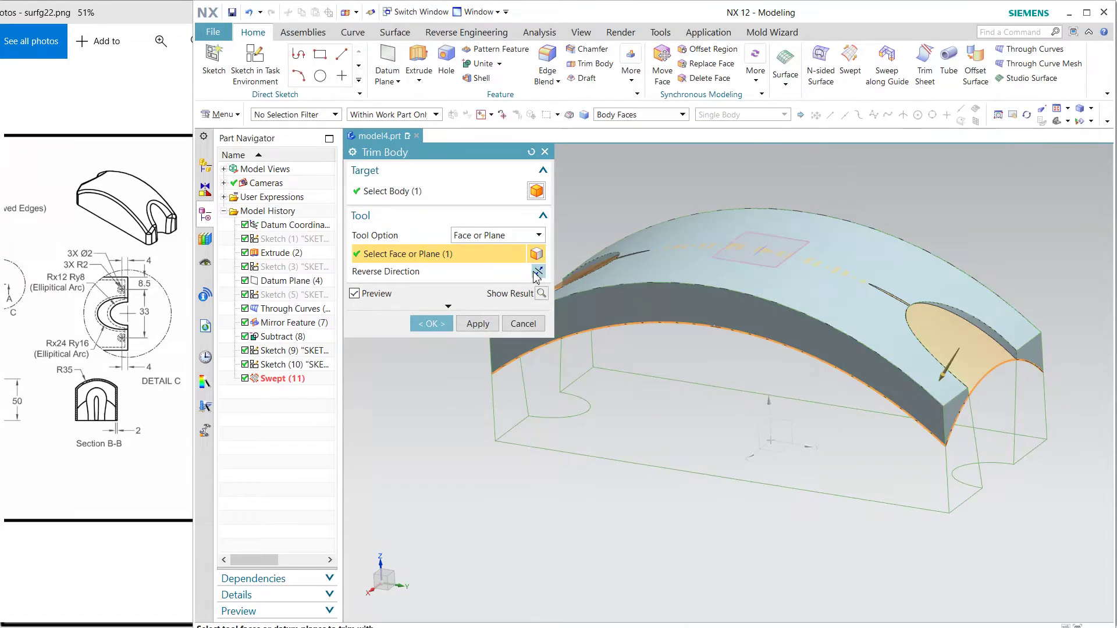
left_click(433, 323)
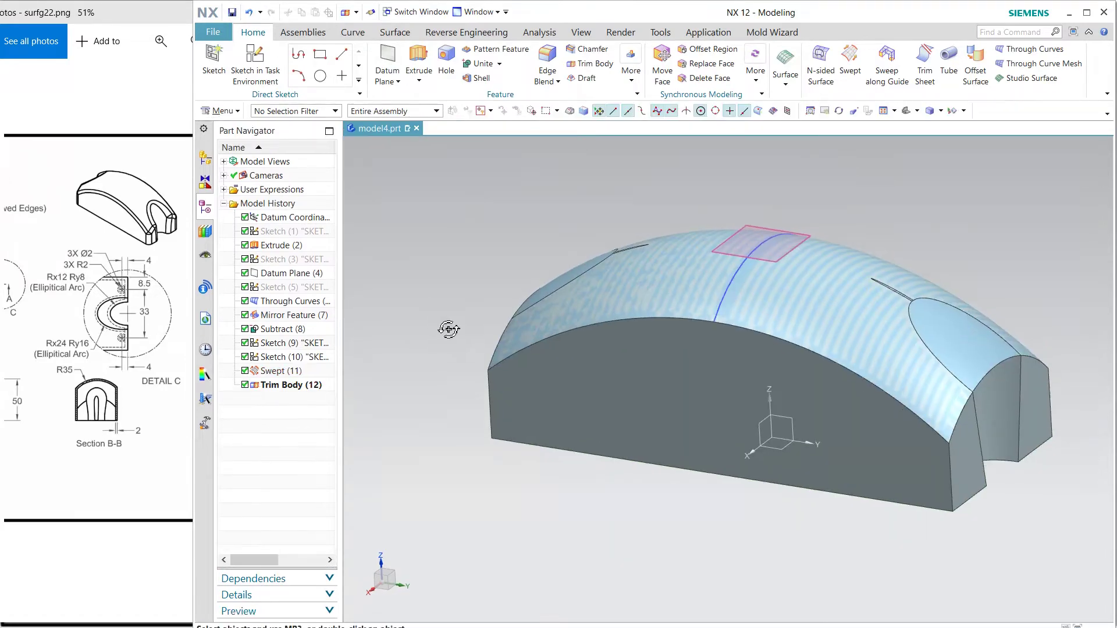
mouse_move(449, 327)
middle_mouse_down()
mouse_move(477, 356)
mouse_move(426, 312)
middle_mouse_up()
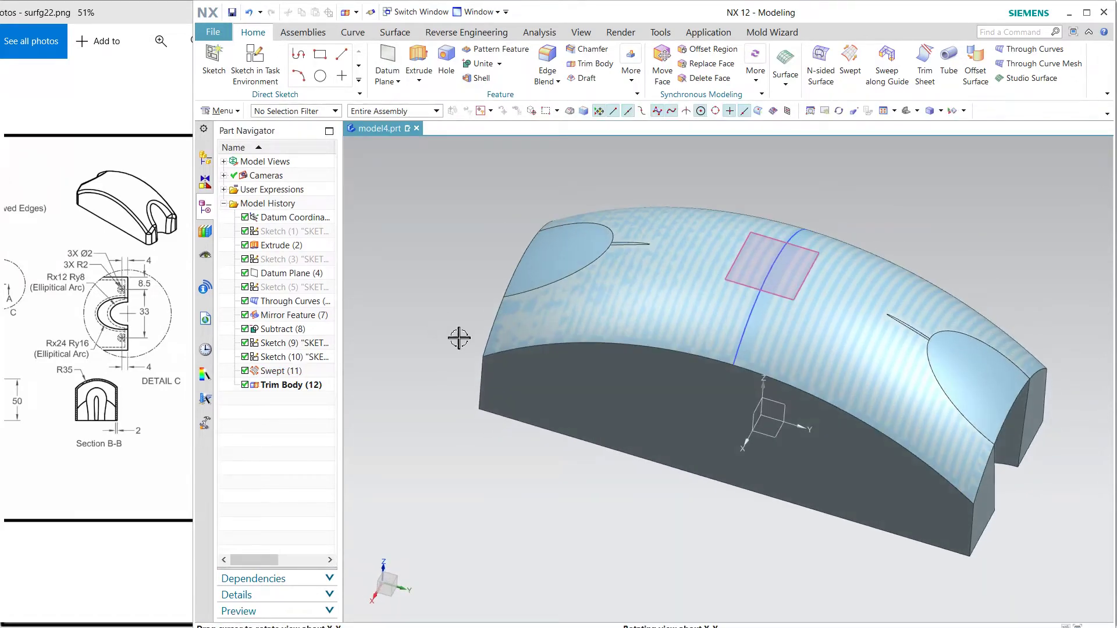
scroll(622, 254, "up", 5)
scroll(623, 220, "down", 5)
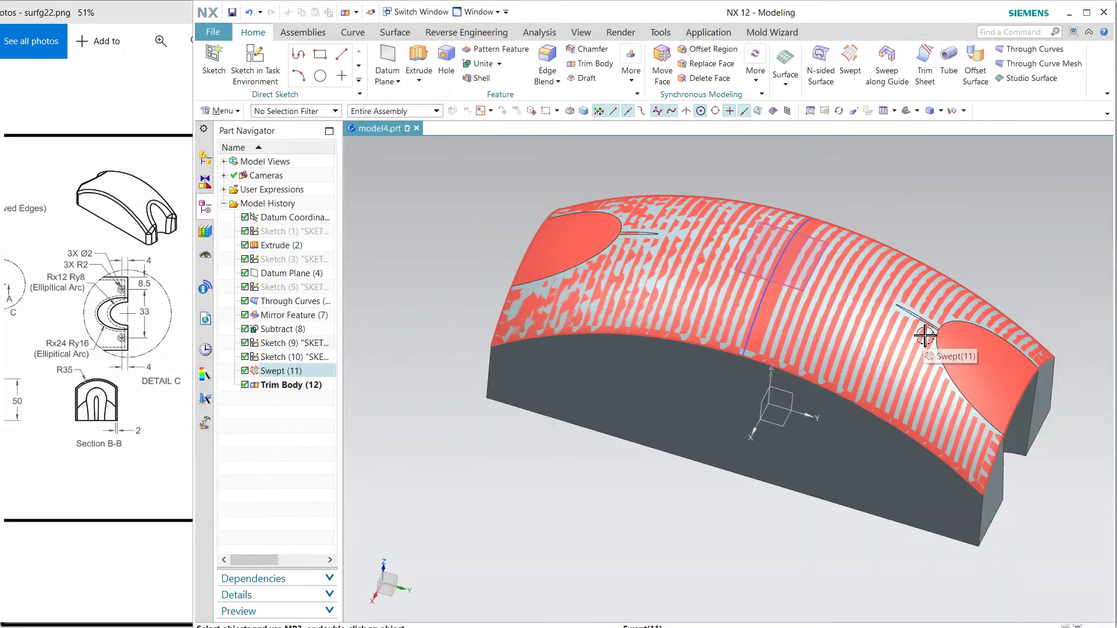
- Hide the Swept (11) sheet and suppress Trim Body (12) in the Part Navigator
left_click(1026, 387)
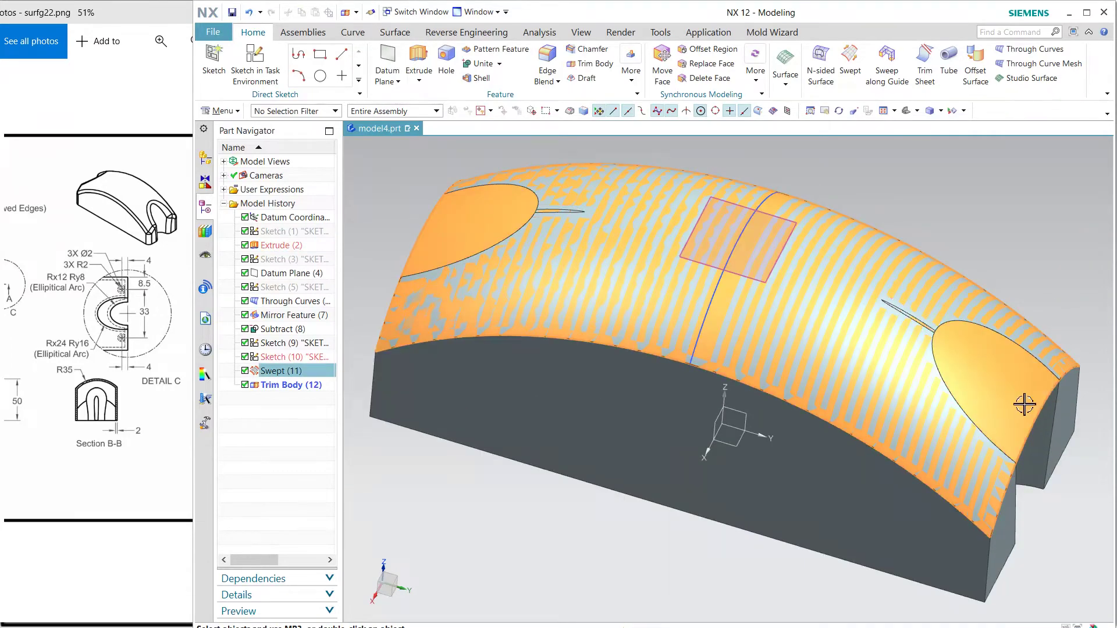
key("ctrl+b")
middle_click_drag(650, 278, 671, 285)
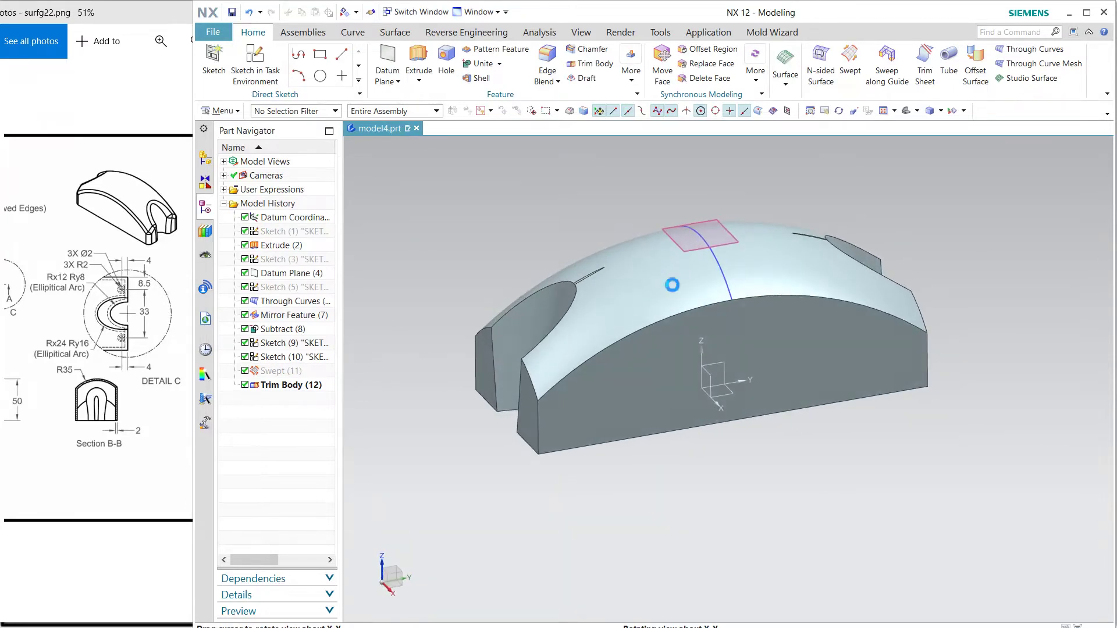
left_click(246, 385)
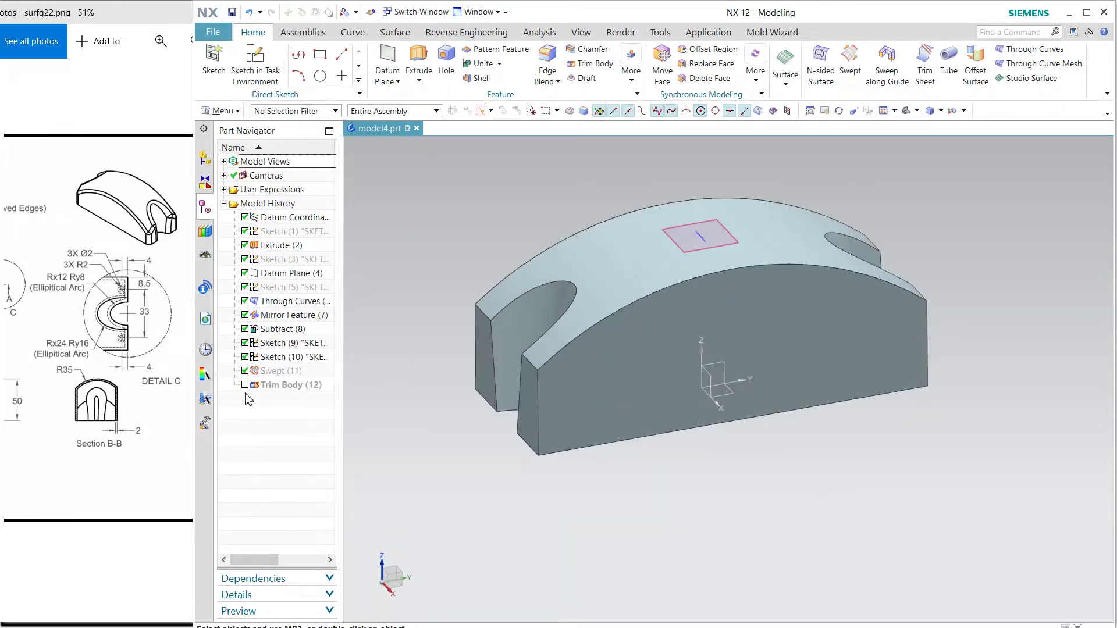
- Offset the top face by 2 mm with Offset Region
left_click(698, 54)
left_click(610, 237)
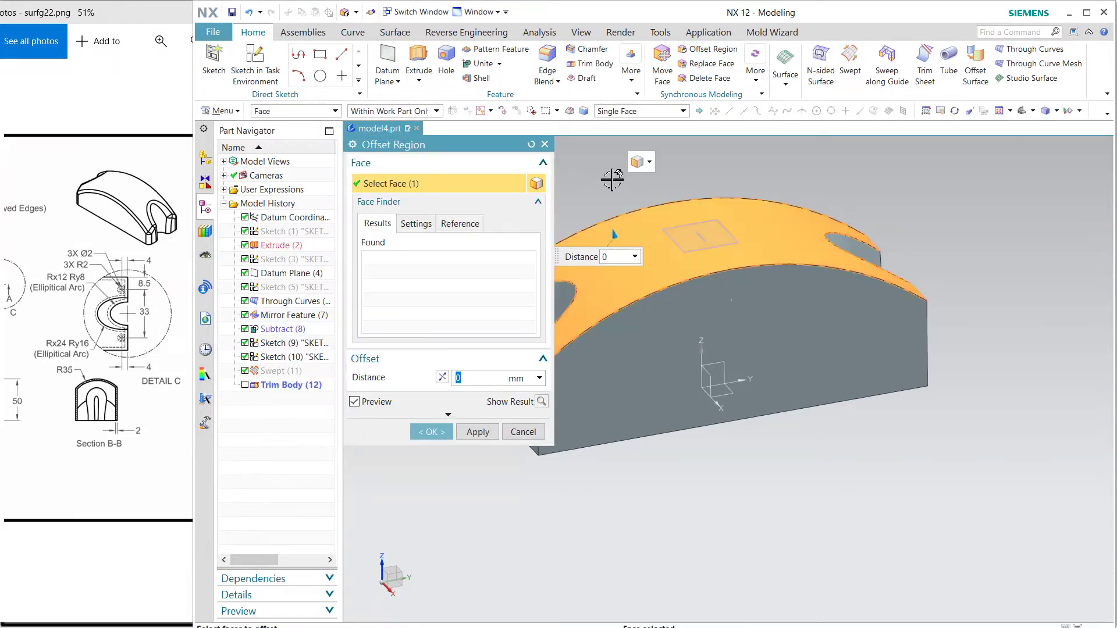
type("1")
key("Return")
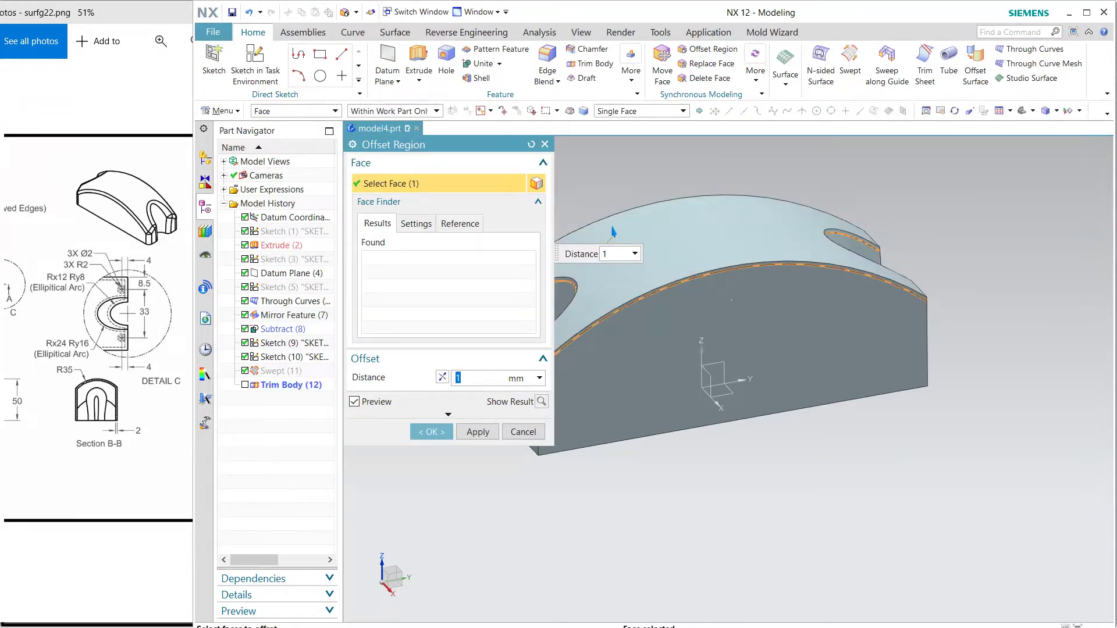
type("2")
key("Return")
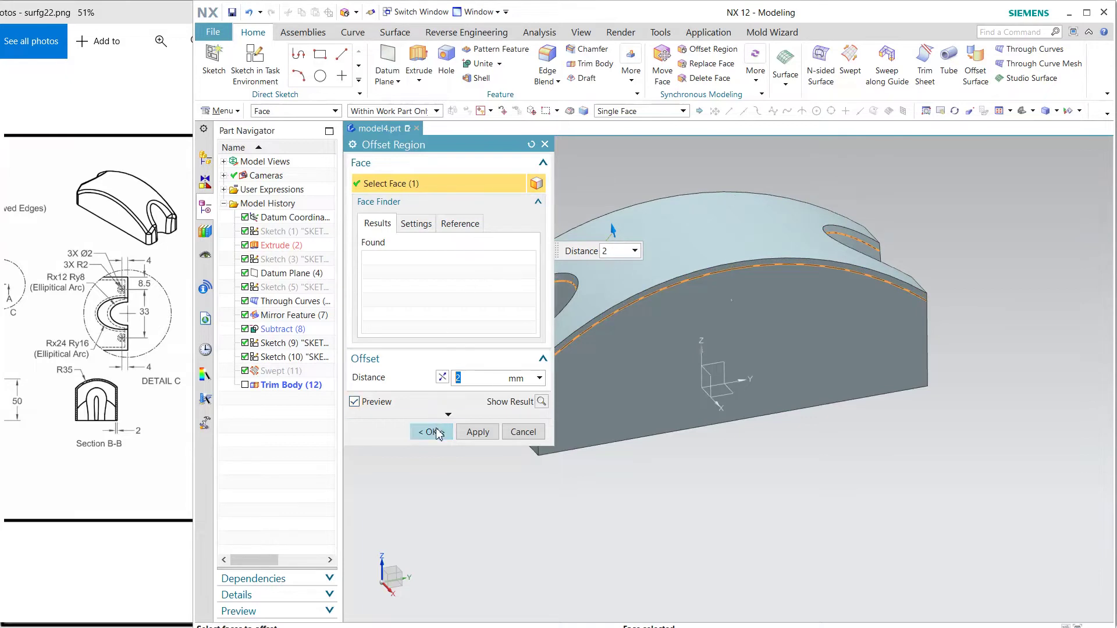
left_click(432, 432)
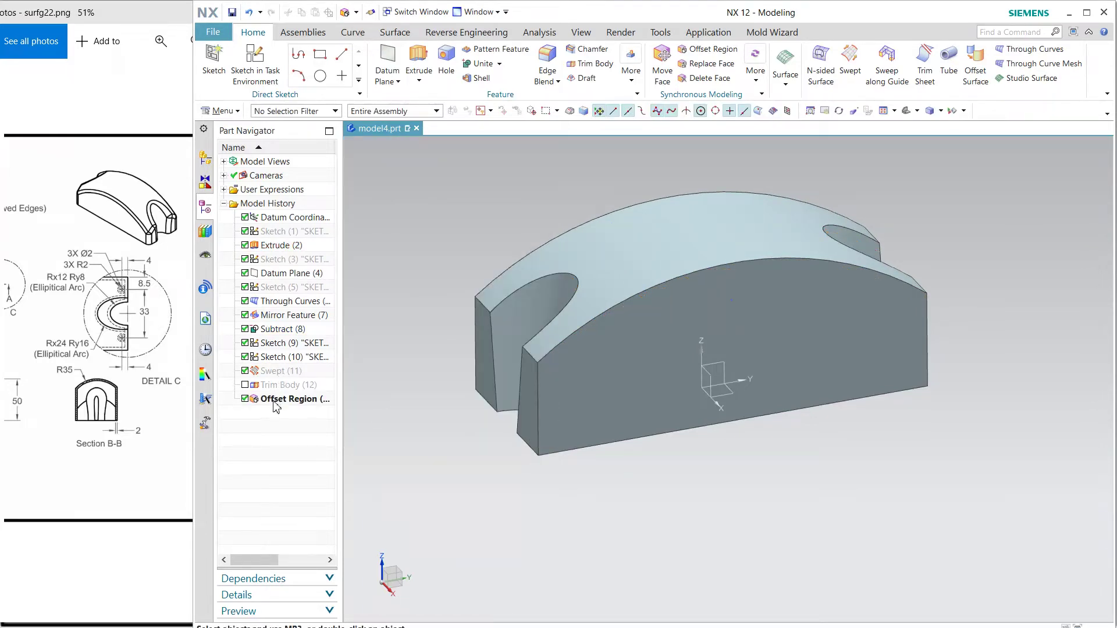
- Move Offset Region ahead of Trim Body and re-enable the trim
left_click(275, 399)
left_click_drag(276, 398, 277, 385)
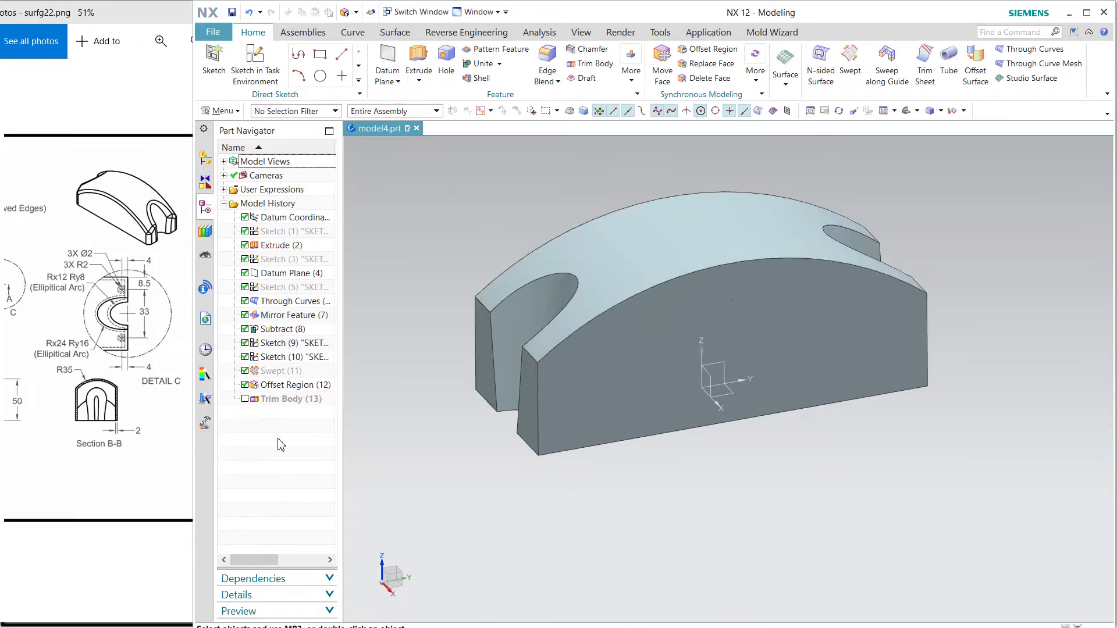
left_click(245, 399)
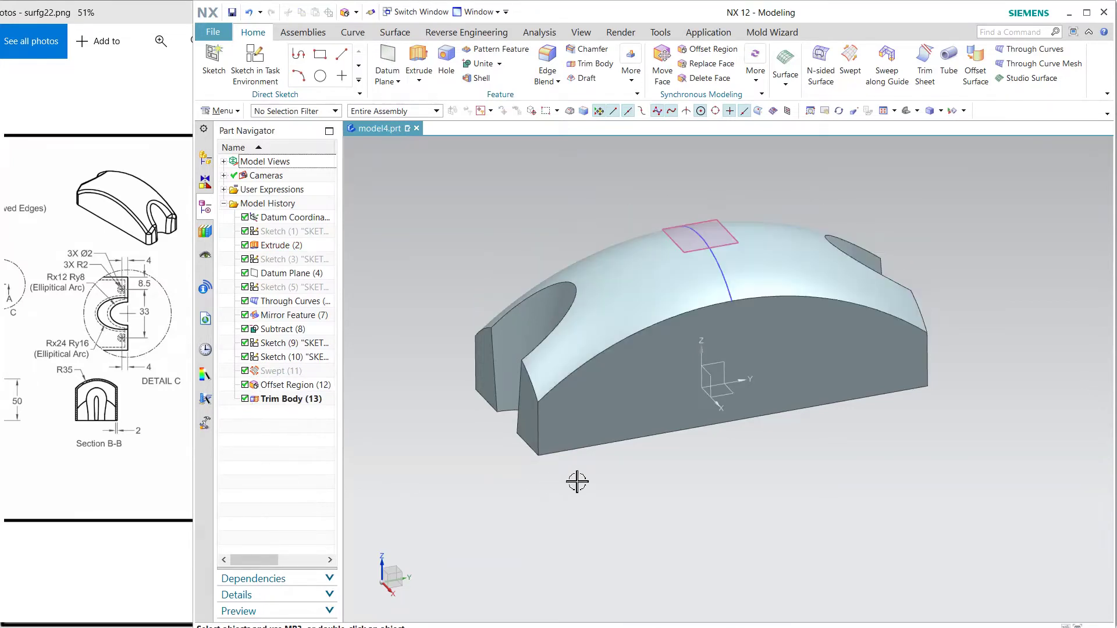
mouse_move(577, 482)
middle_mouse_down()
mouse_move(609, 507)
mouse_move(587, 487)
middle_mouse_up()
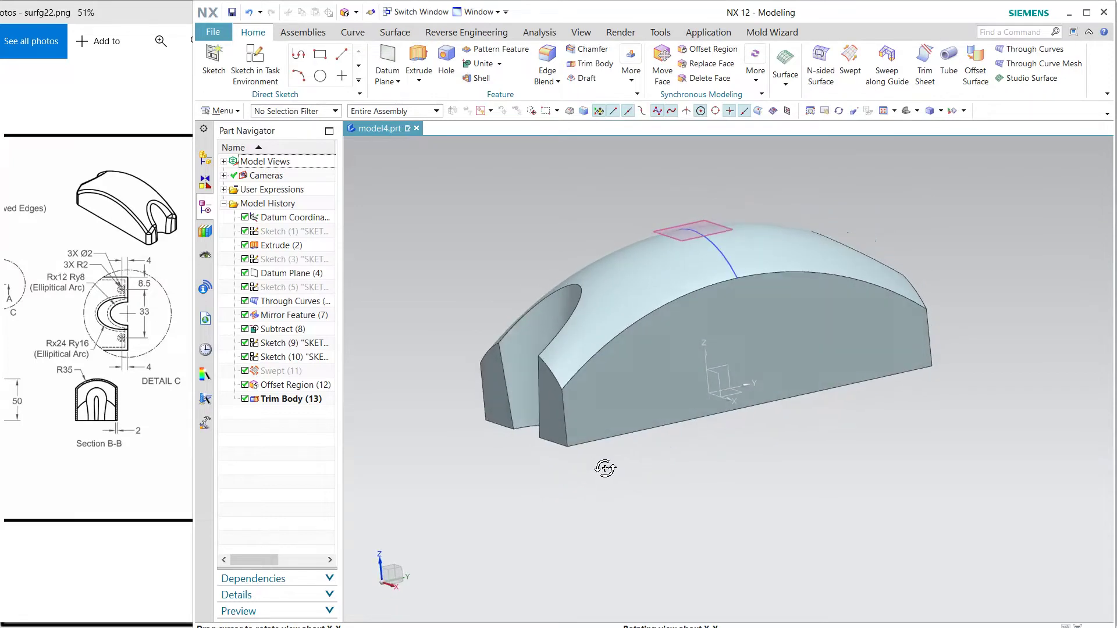
middle_click_drag(597, 484, 604, 476)
- Hide the leftover Sketch (10) curve and Datum Plane (4)
left_click(714, 277)
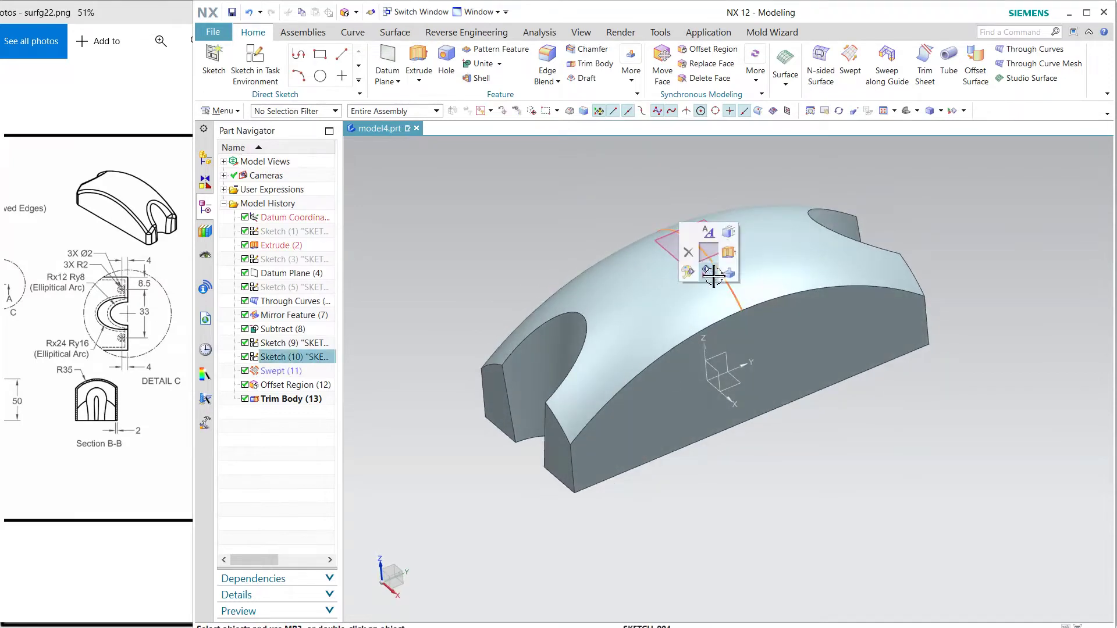
key("Escape")
left_click(710, 261)
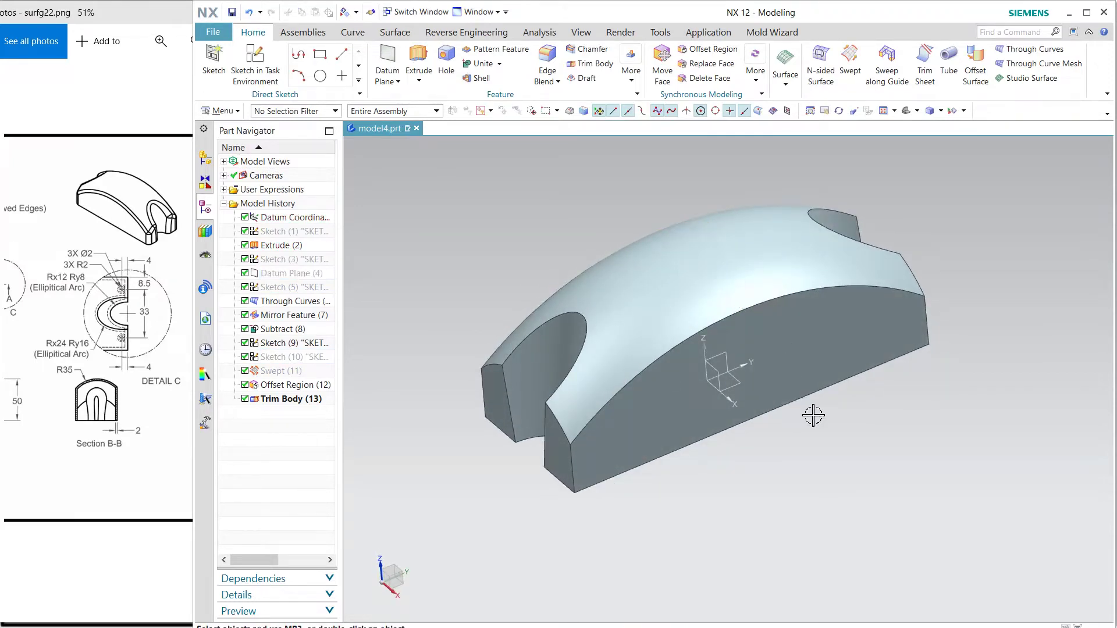
middle_click_drag(813, 414, 981, 327)
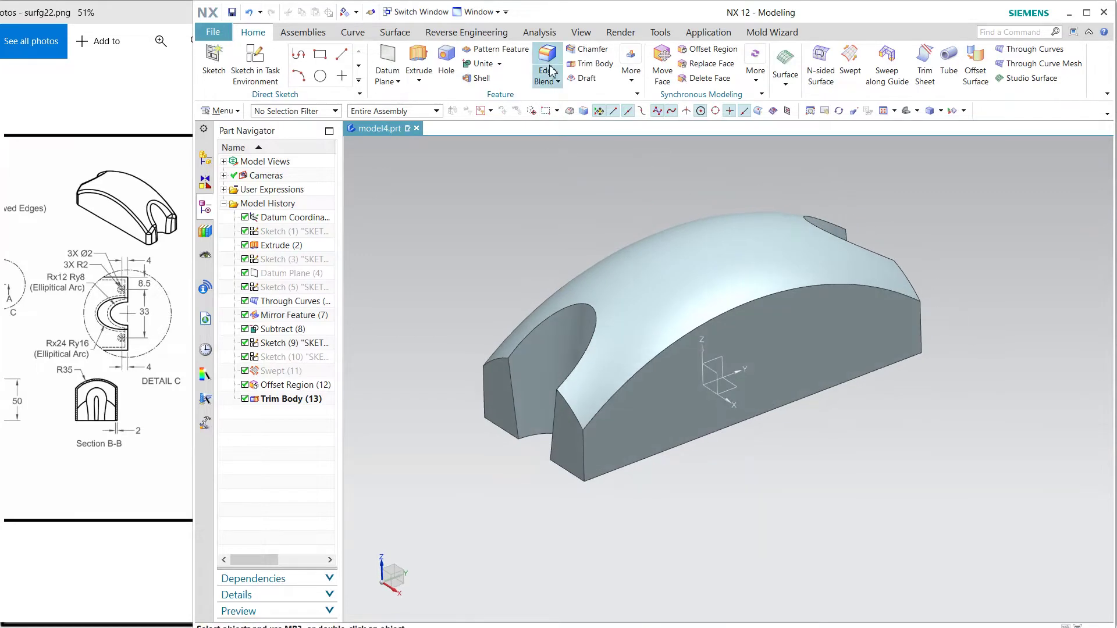
- Check the drawing's fillet note, then select the slot, long arc and end edges for blending
left_click(116, 303)
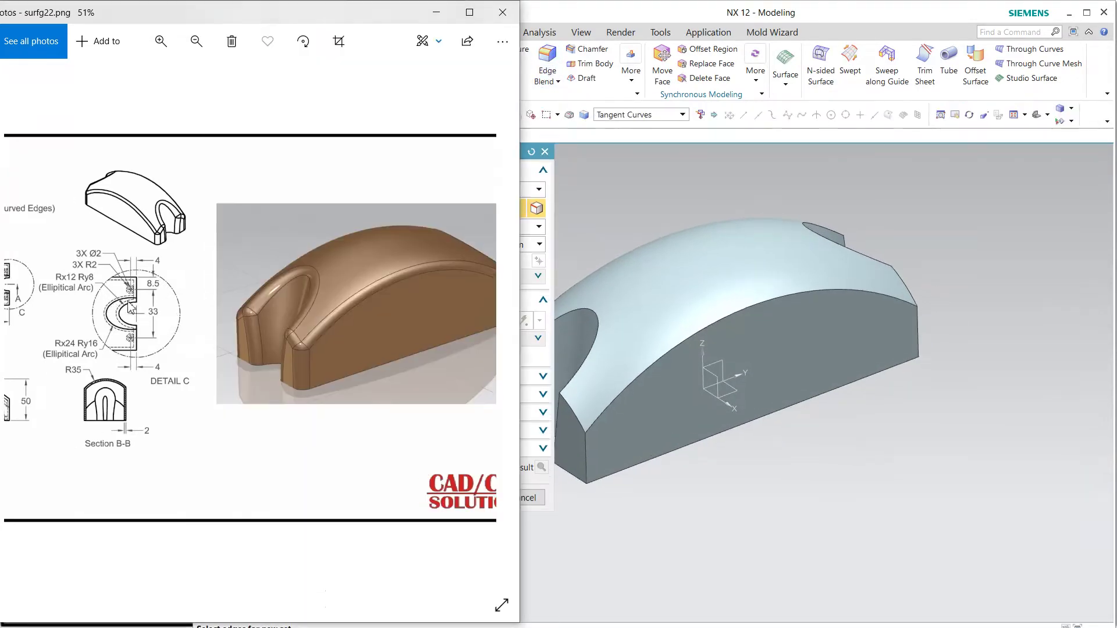
left_click_drag(266, 300, 262, 302)
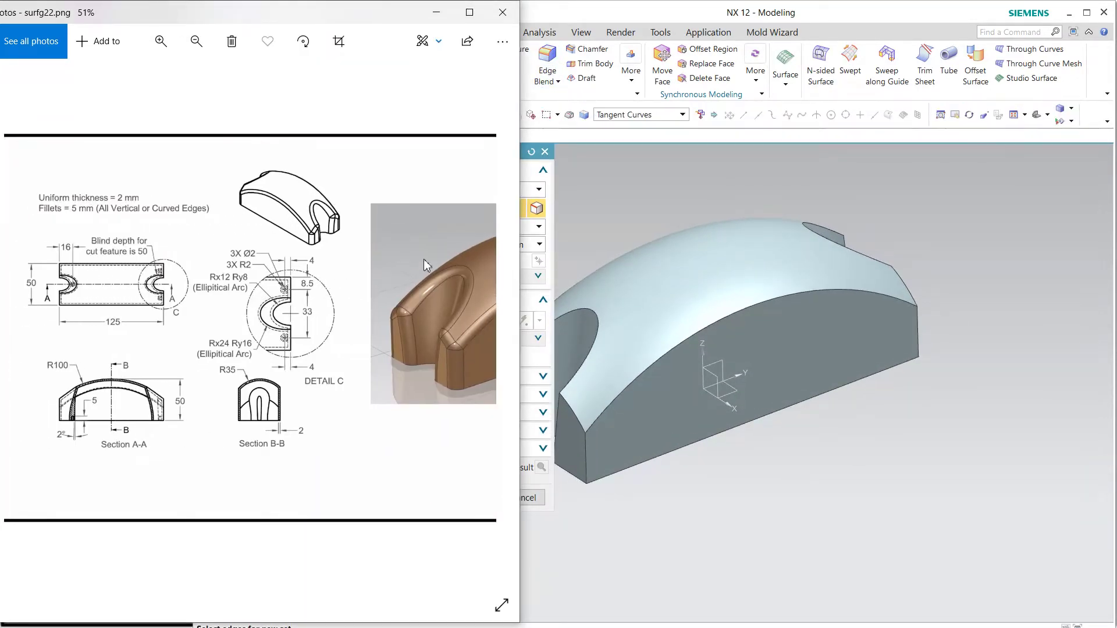
left_click(713, 185)
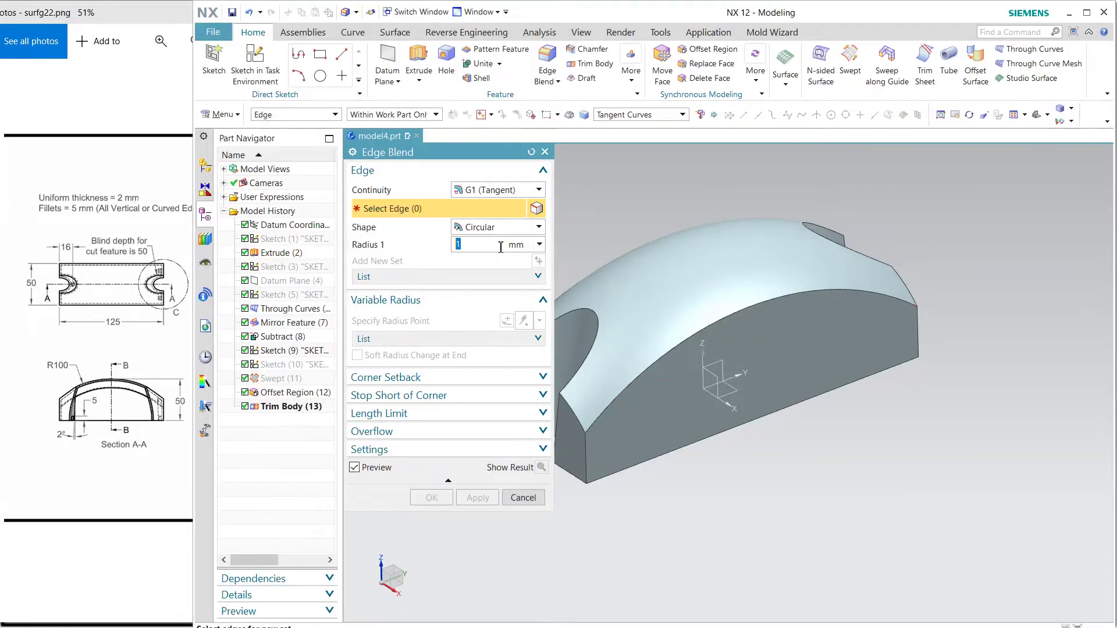
left_click(602, 327)
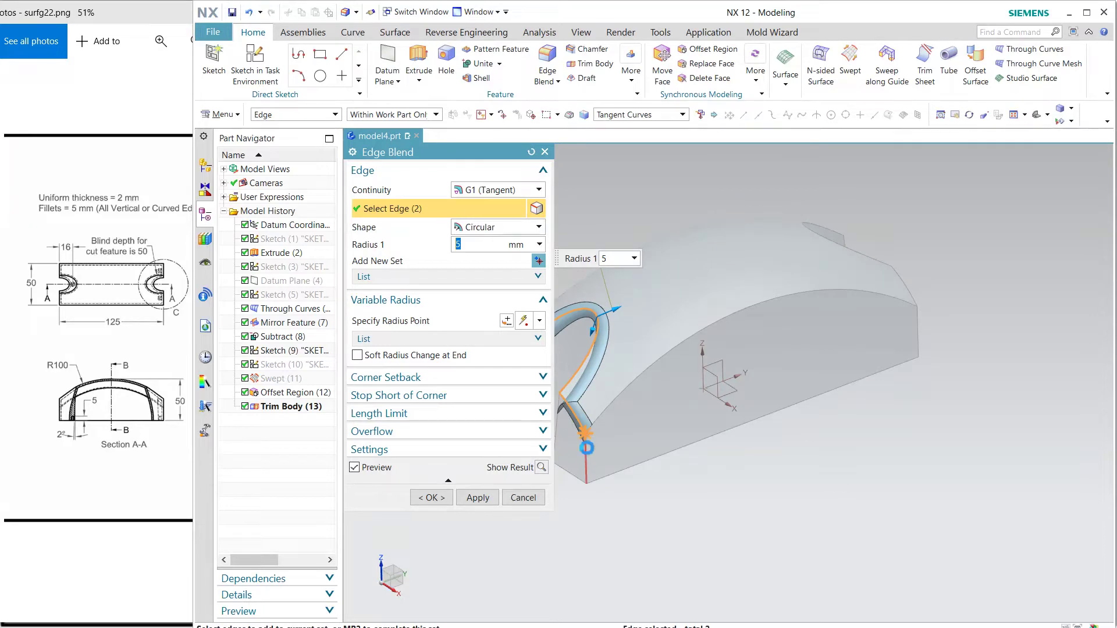
left_click(611, 400)
left_click(874, 261)
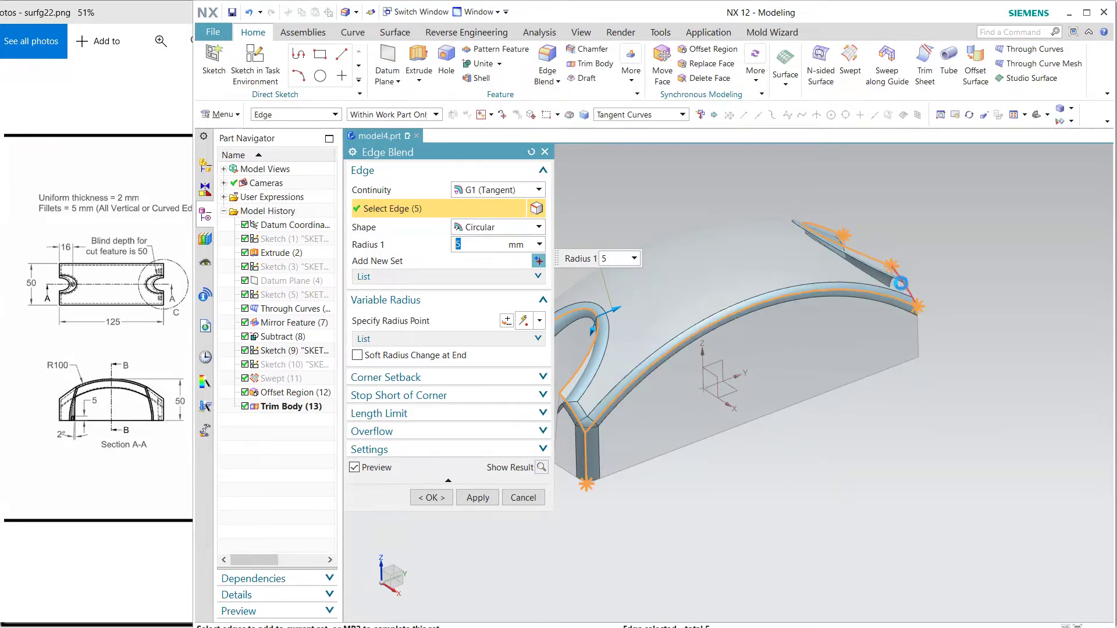
scroll(638, 458, "down", 3)
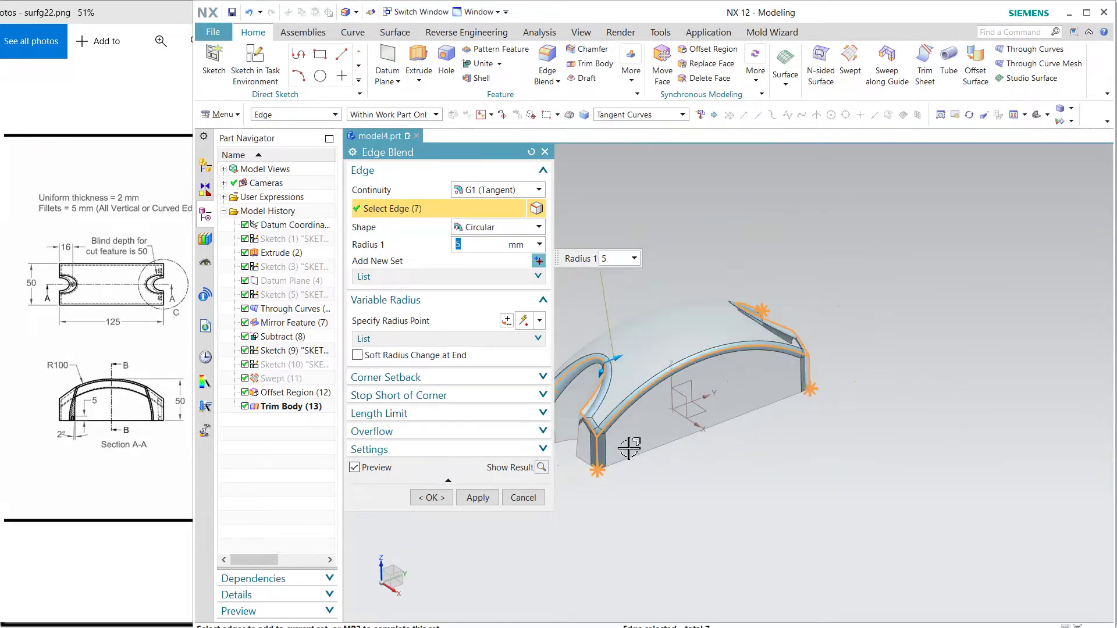
left_click(576, 447)
- Add the left vertical and far-side edges and apply the 5 mm Edge Blend
scroll(590, 410, "up", 2)
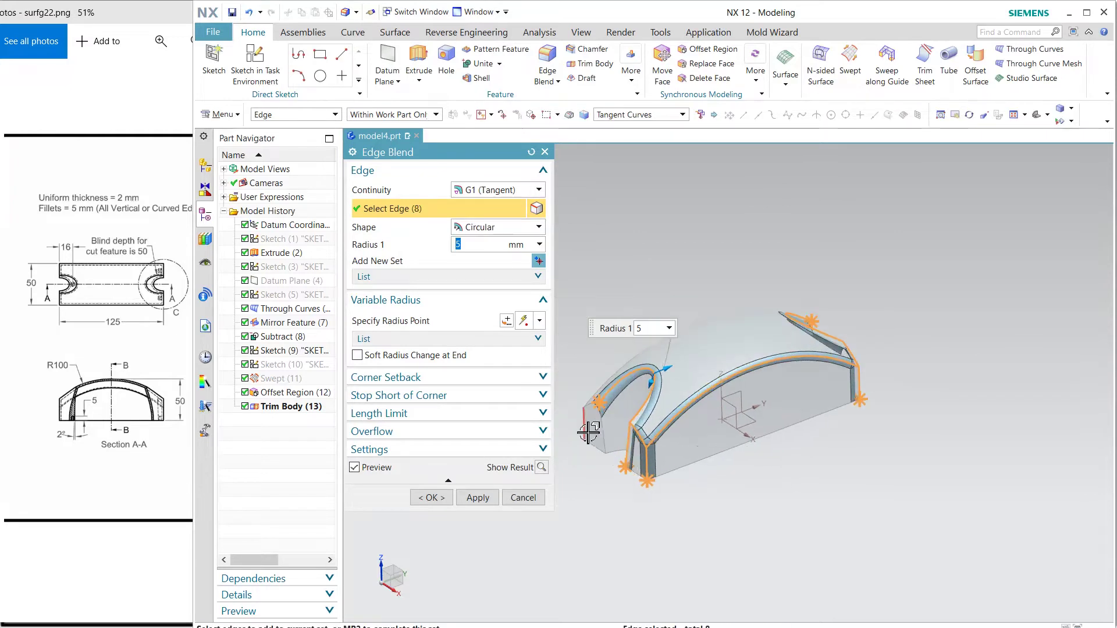
left_click(589, 409)
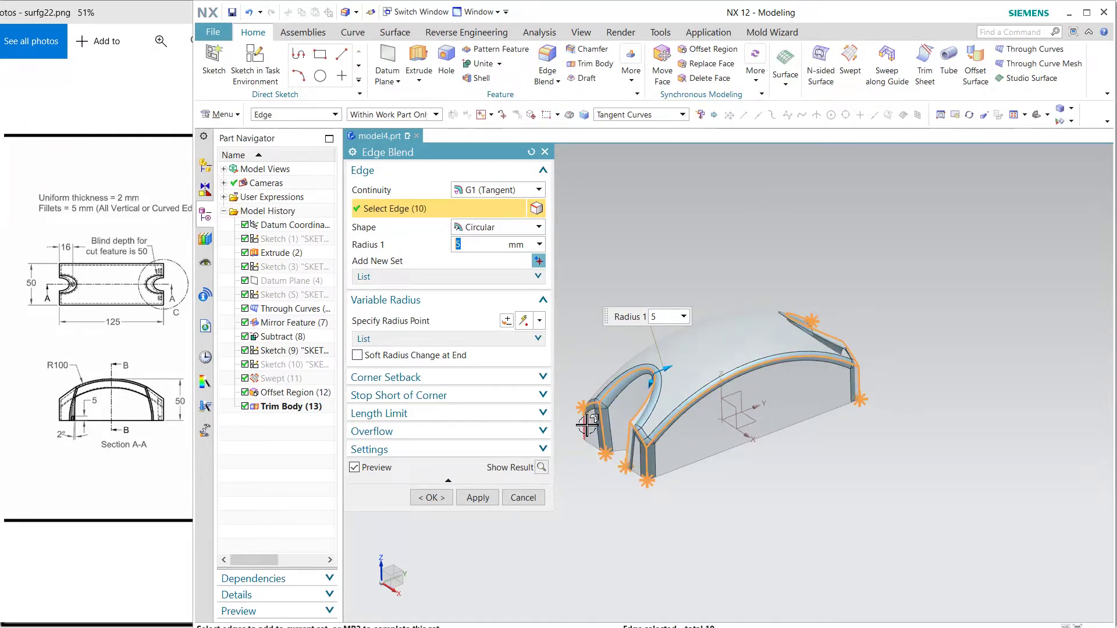
left_click(587, 425)
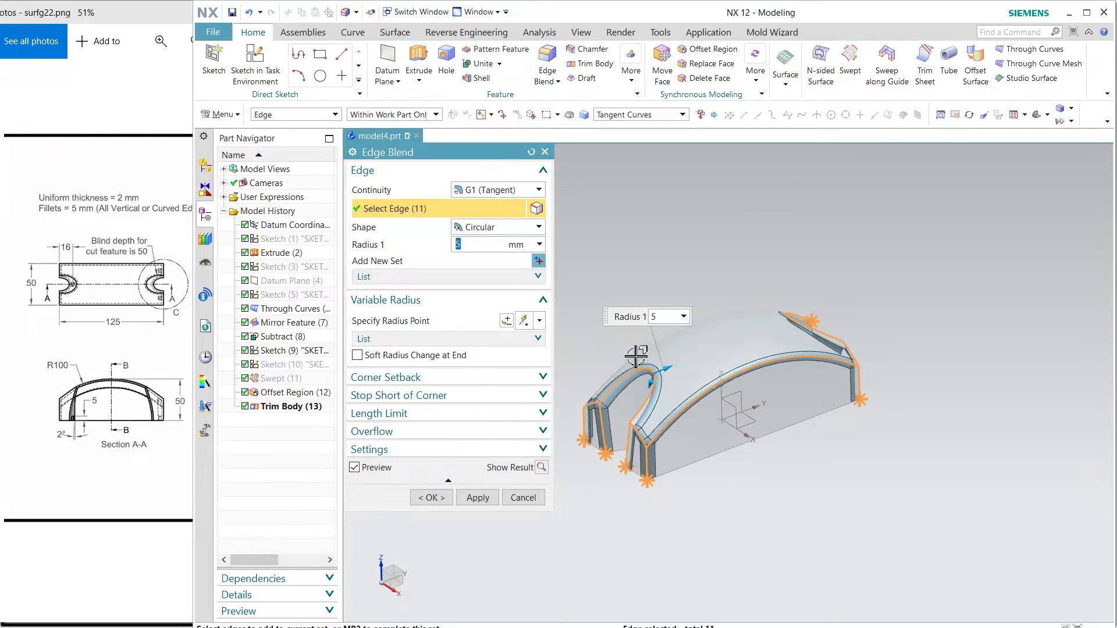
mouse_move(883, 441)
middle_mouse_down()
mouse_move(805, 419)
mouse_move(802, 433)
middle_mouse_up()
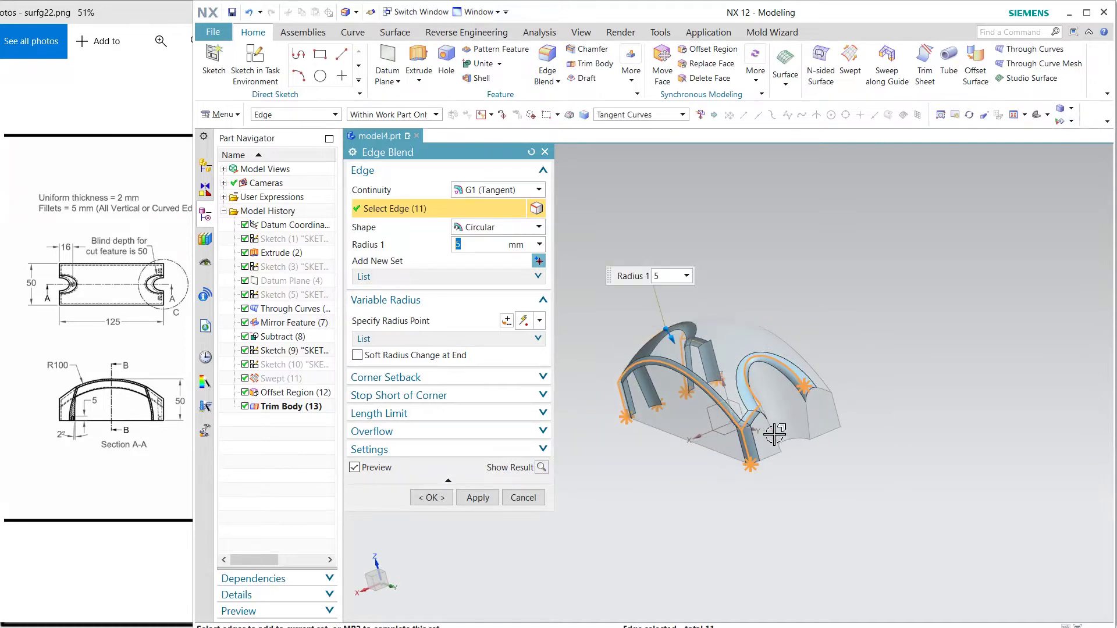
left_click(812, 415)
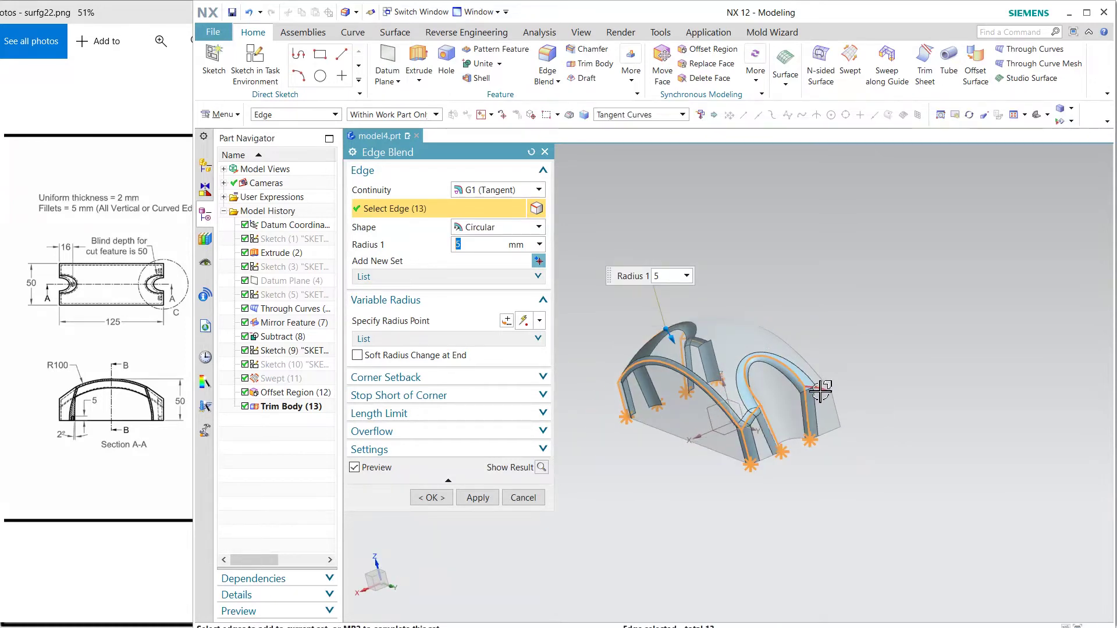
left_click(836, 404)
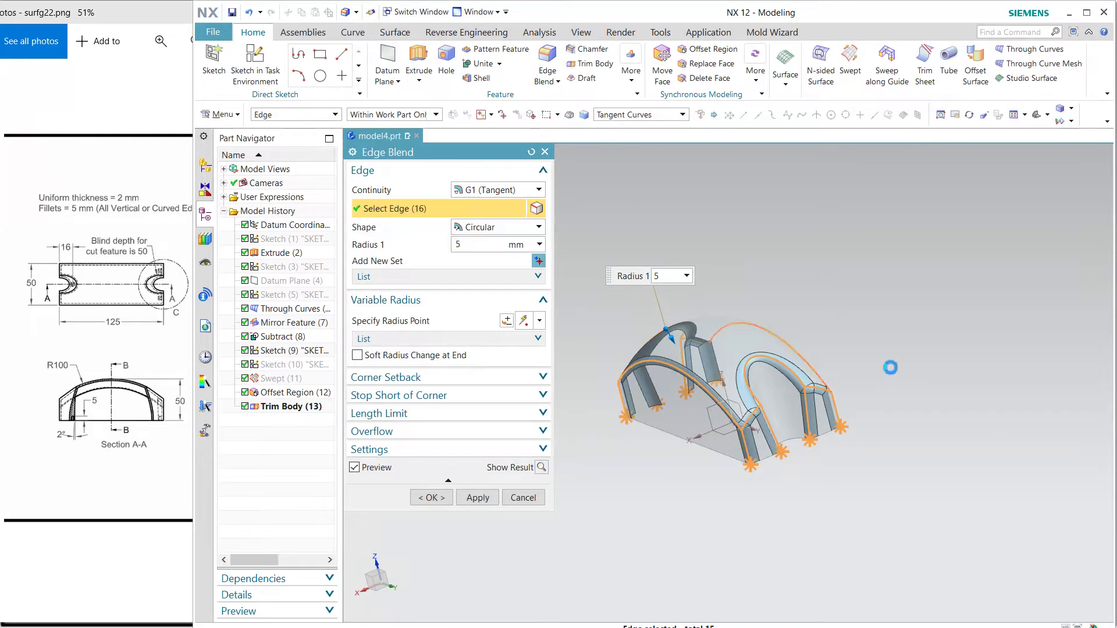
middle_click_drag(943, 437, 852, 451)
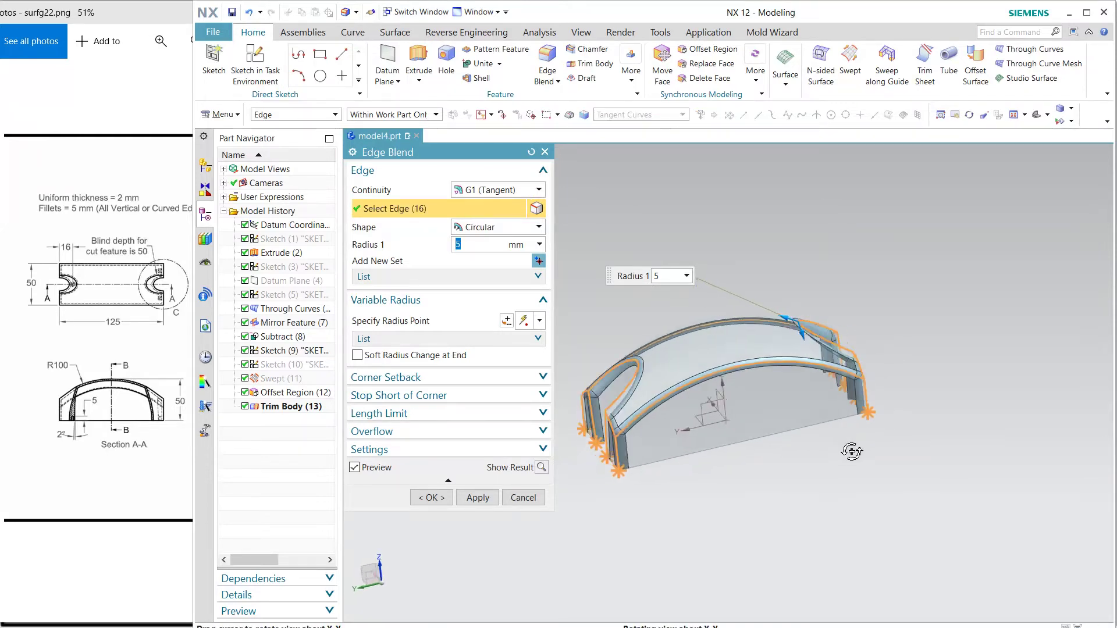
left_click(431, 498)
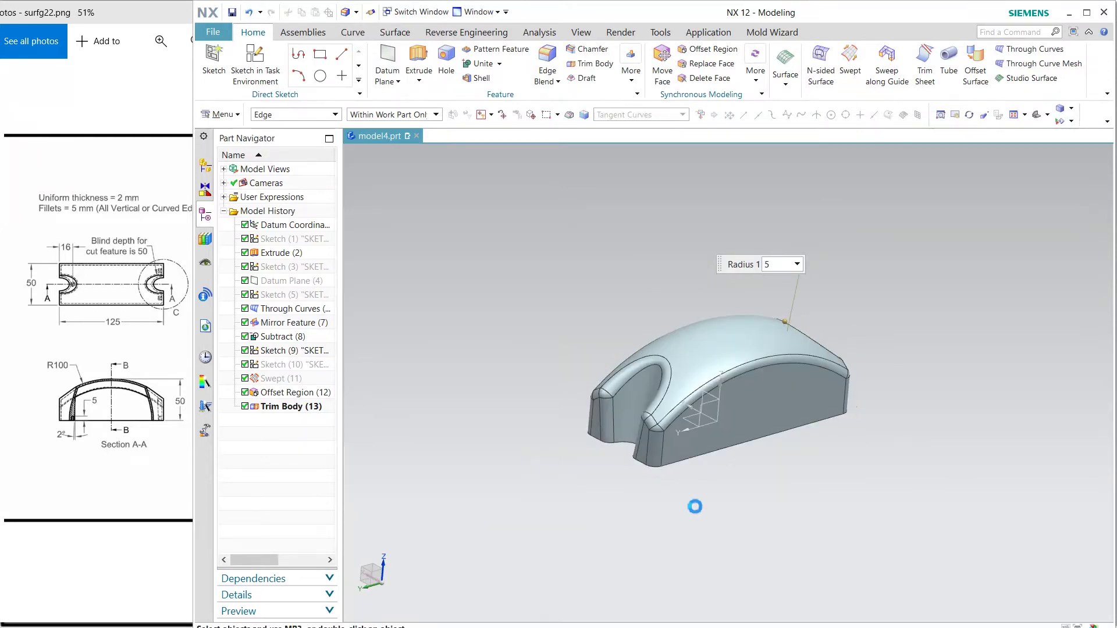
- Start a new sketch on the part's flat top face, viewed from above
mouse_move(778, 476)
middle_mouse_down()
mouse_move(754, 484)
mouse_move(743, 311)
mouse_move(721, 492)
mouse_move(817, 420)
middle_mouse_up()
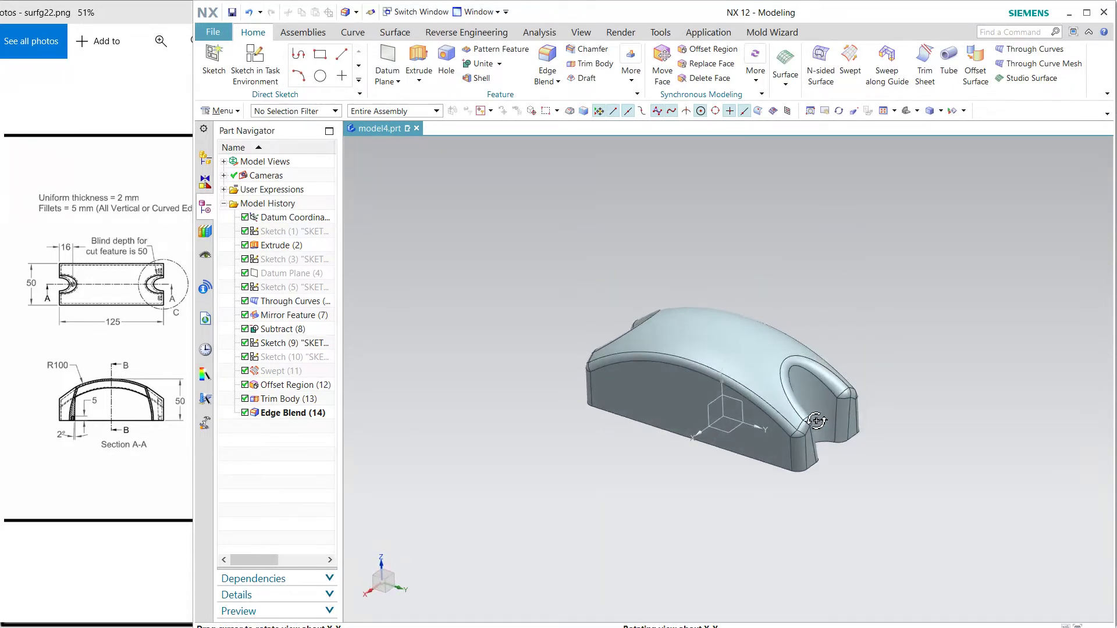
left_click(85, 420)
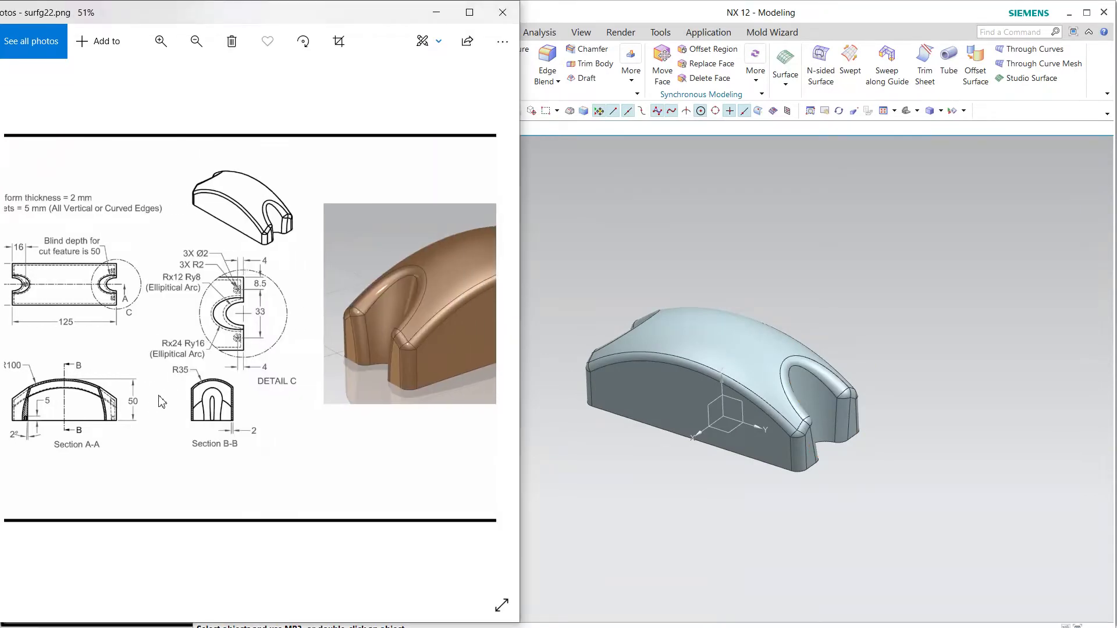
left_click_drag(34, 431, 45, 429)
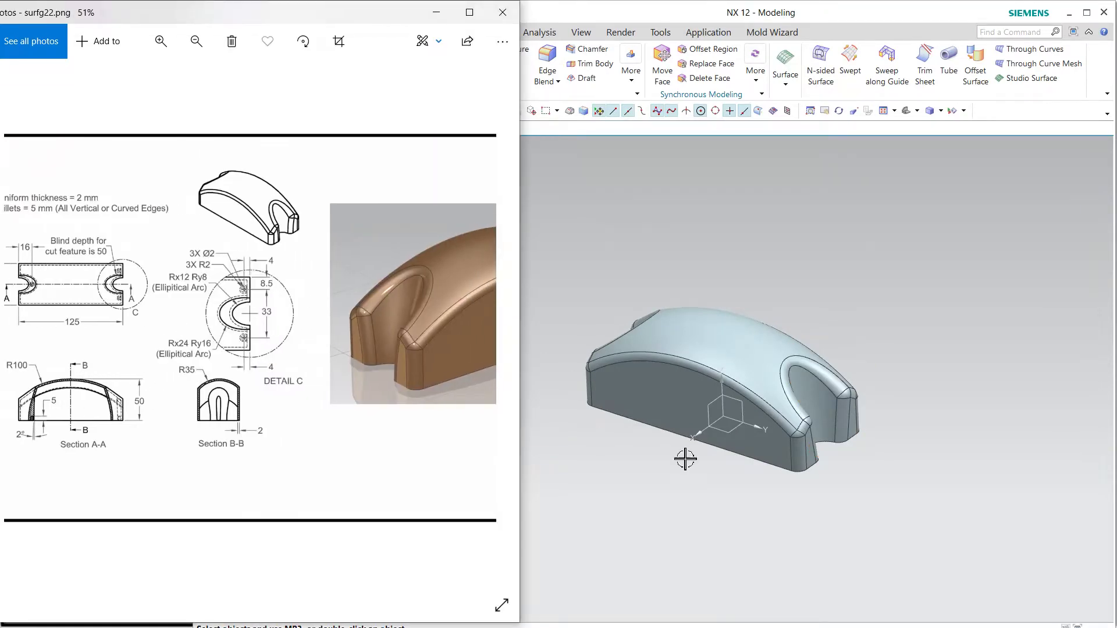
middle_click_drag(743, 471, 713, 239)
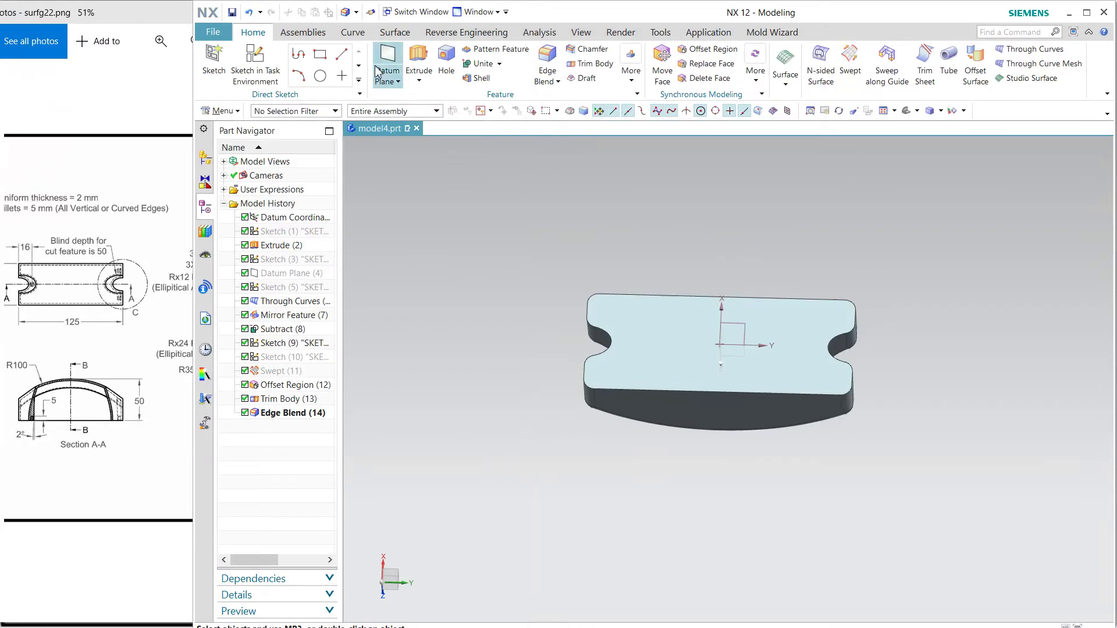
left_click(253, 55)
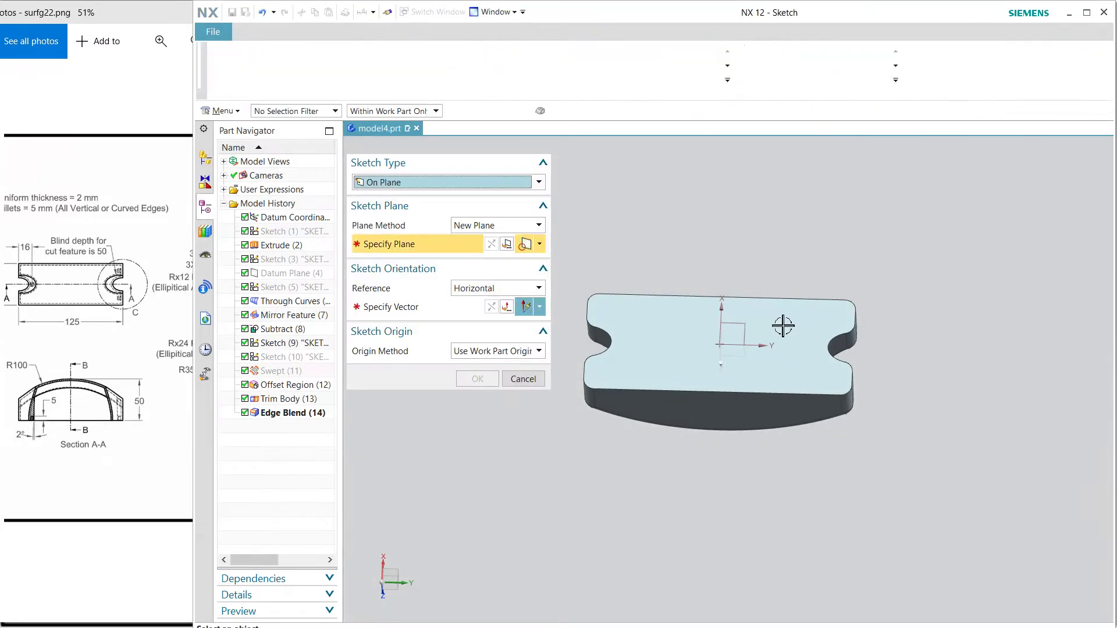
left_click(783, 326)
left_click(748, 420)
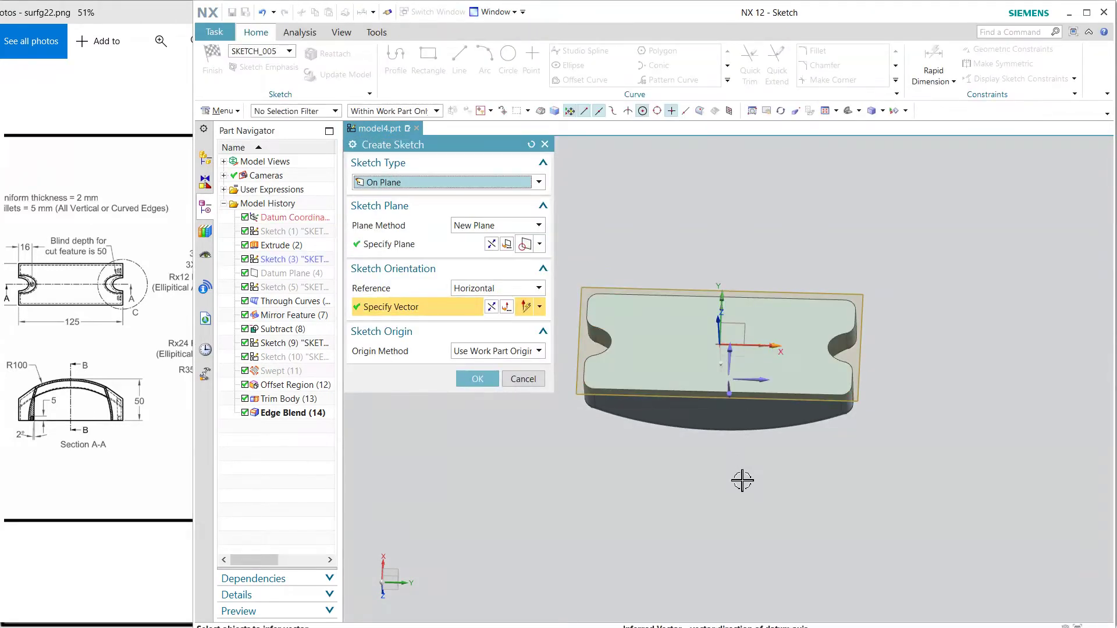
middle_click(821, 453)
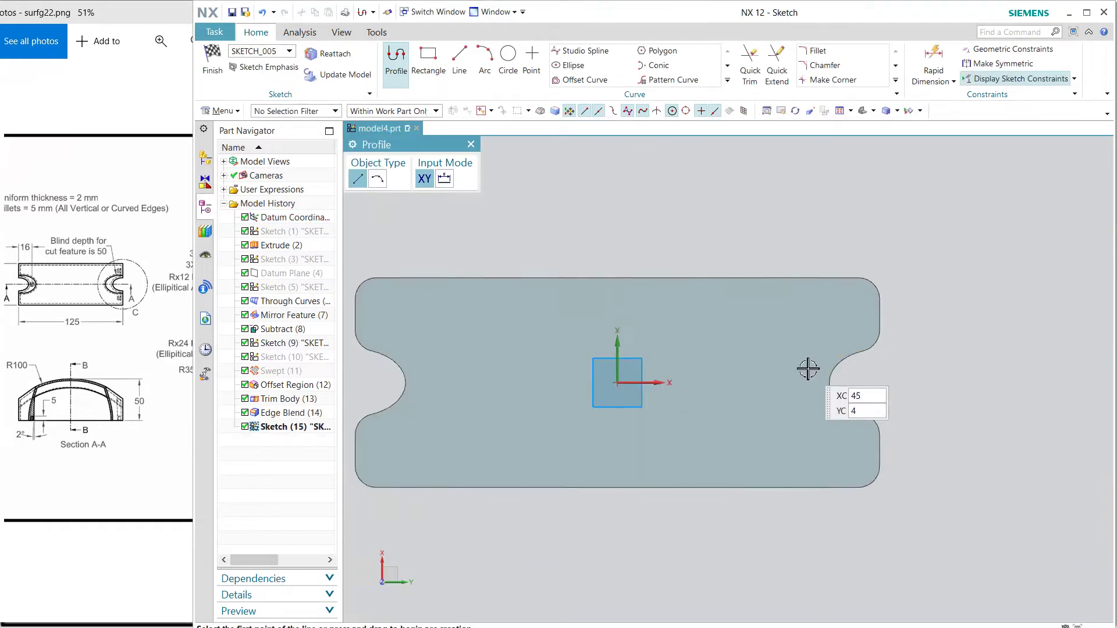
- After checking the drawing, draw a 4 mm circle beside the right-end slot
left_click_drag(143, 329, 109, 317)
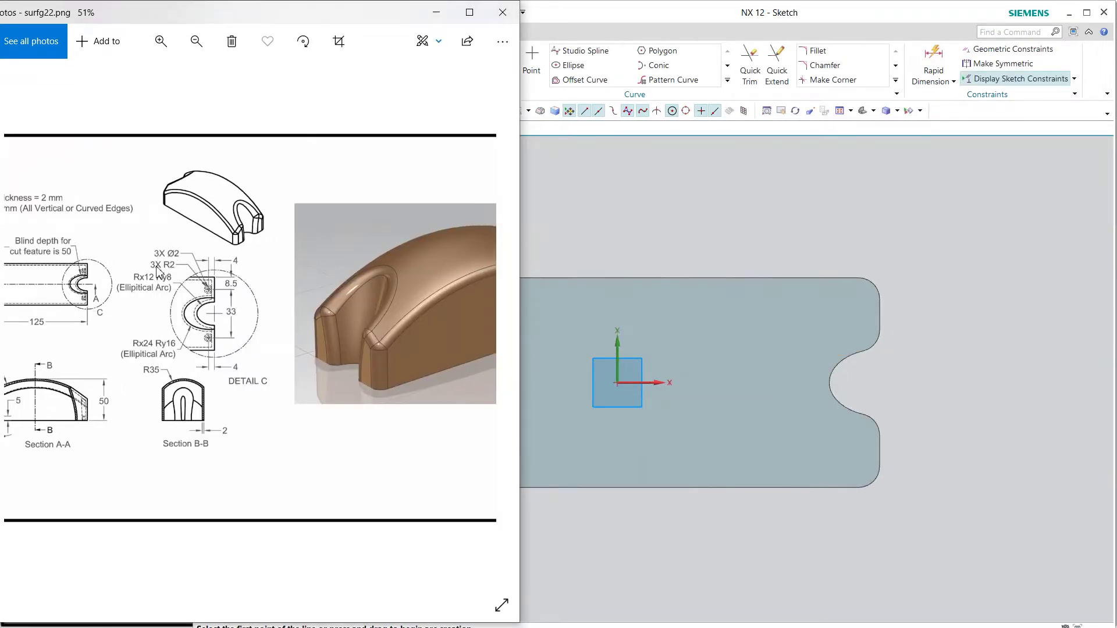
left_click(704, 12)
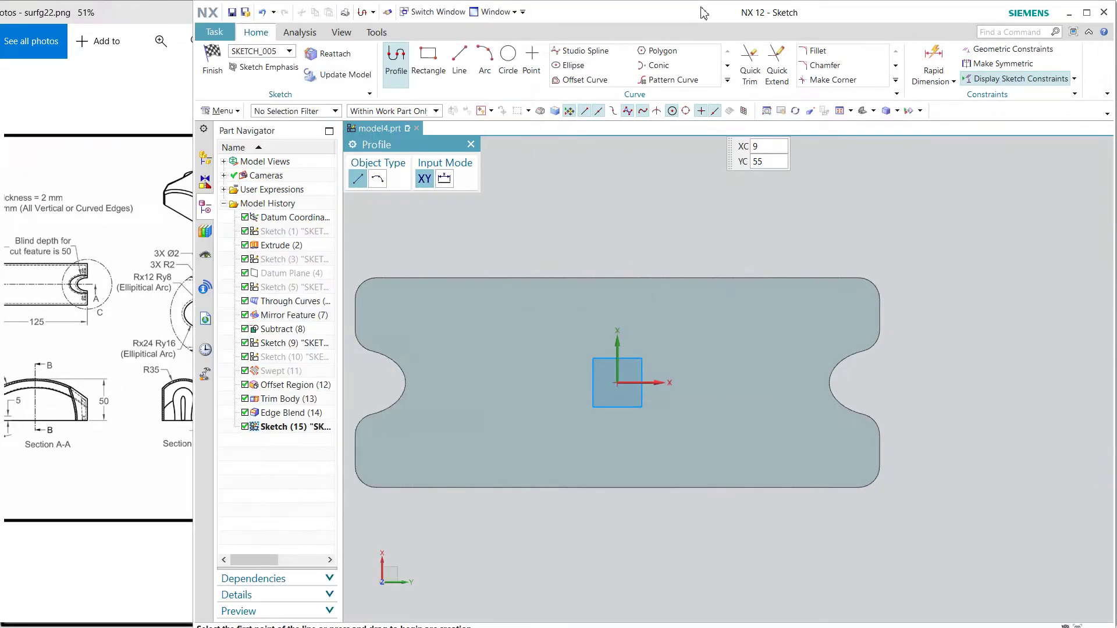
left_click(119, 304)
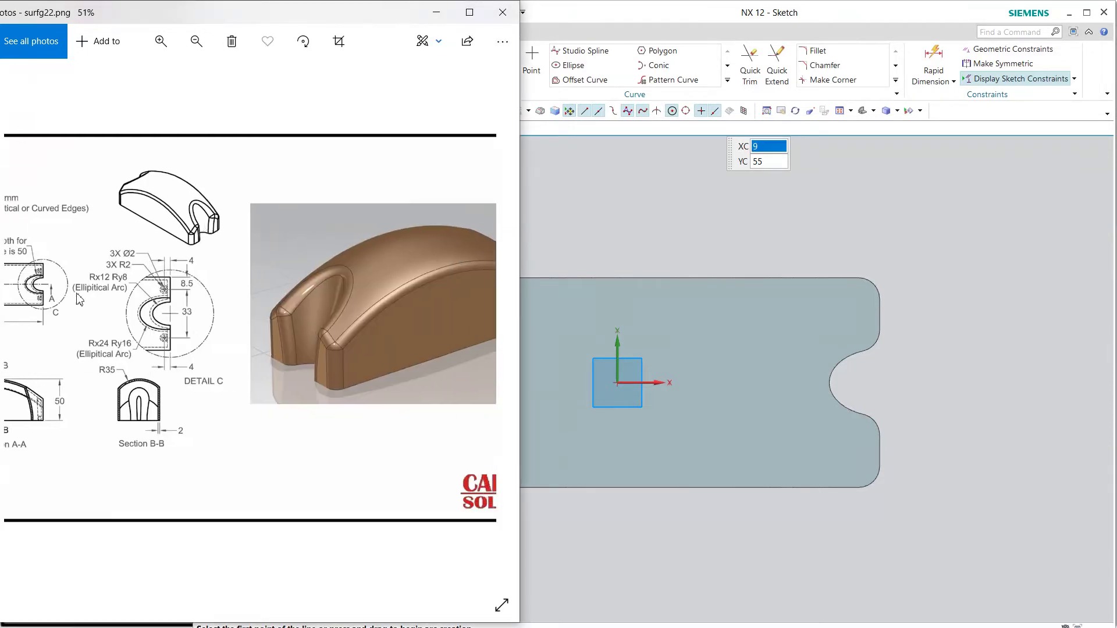
left_click(620, 19)
left_click(505, 62)
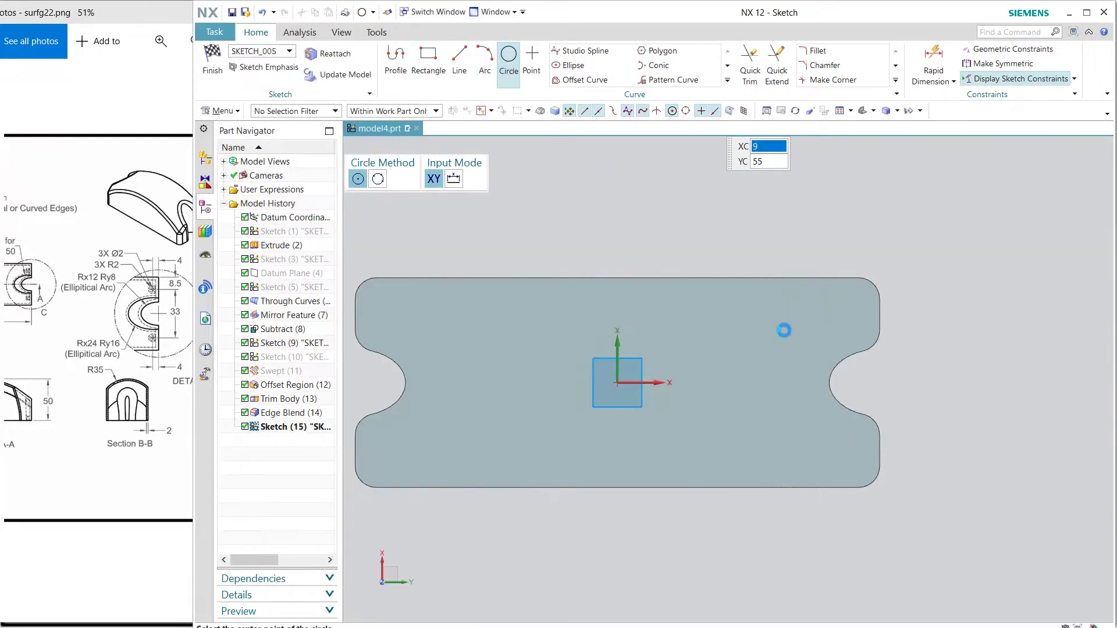
left_click(833, 328)
type("4")
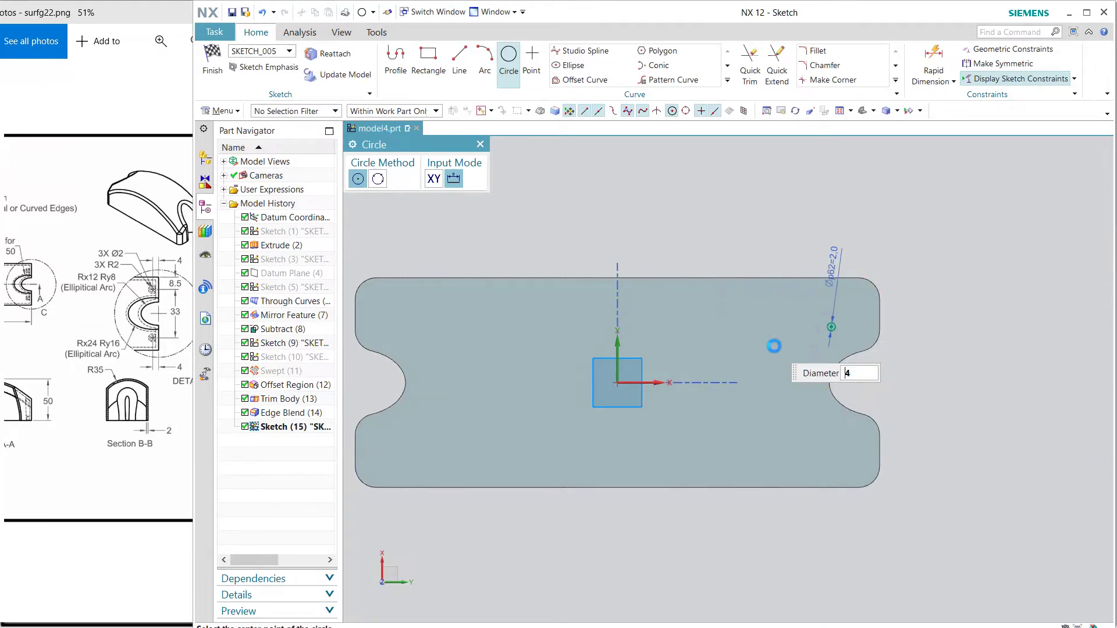
scroll(853, 309, "down", 3)
scroll(810, 349, "down", 2)
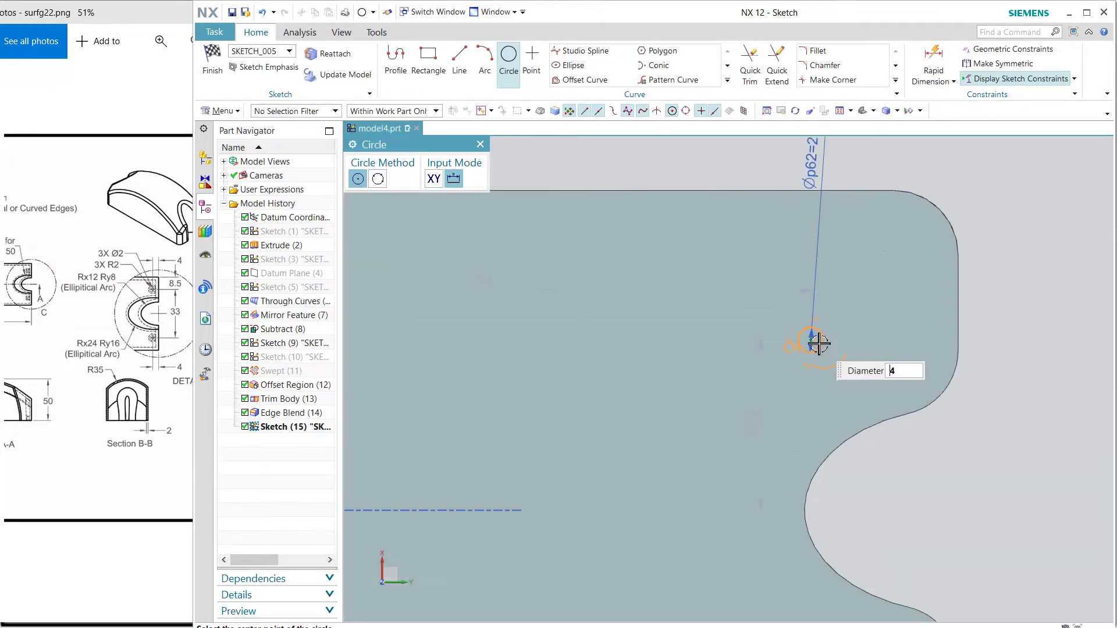
left_click(810, 342)
scroll(700, 344, "up", 4)
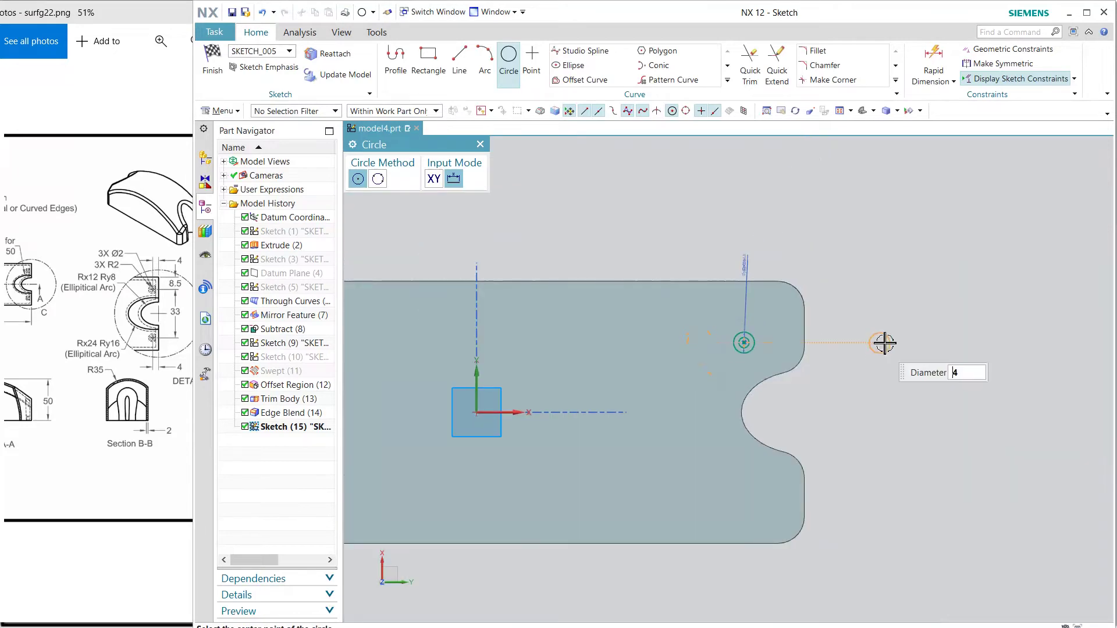
key("Escape")
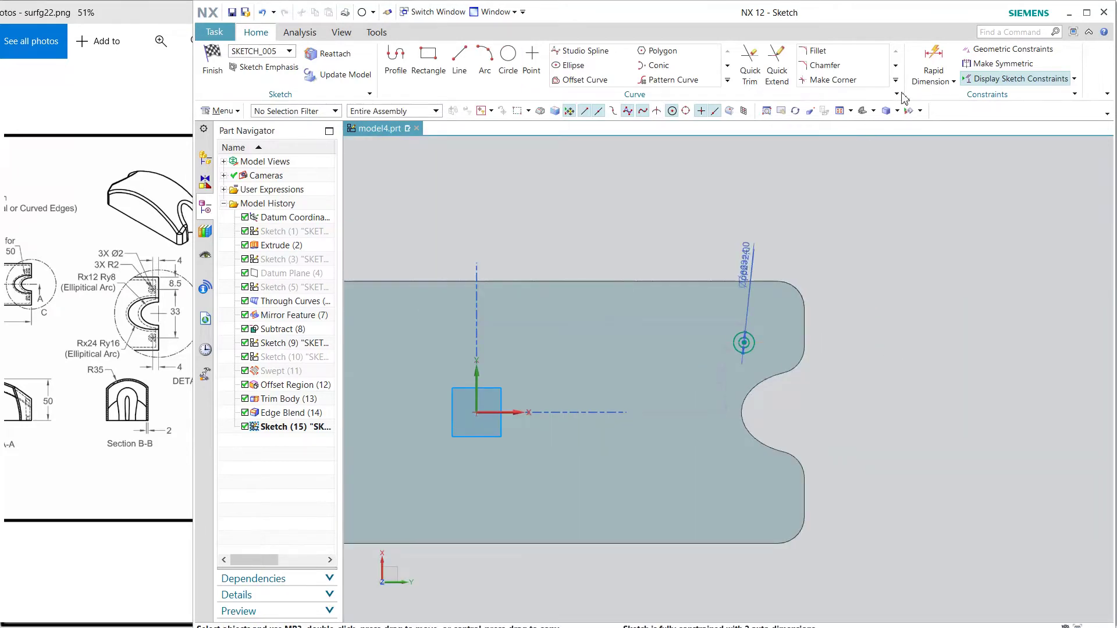
- Dimension the circle centre 8.5 mm from the top edge and 4 mm from the end edge
left_click(728, 282)
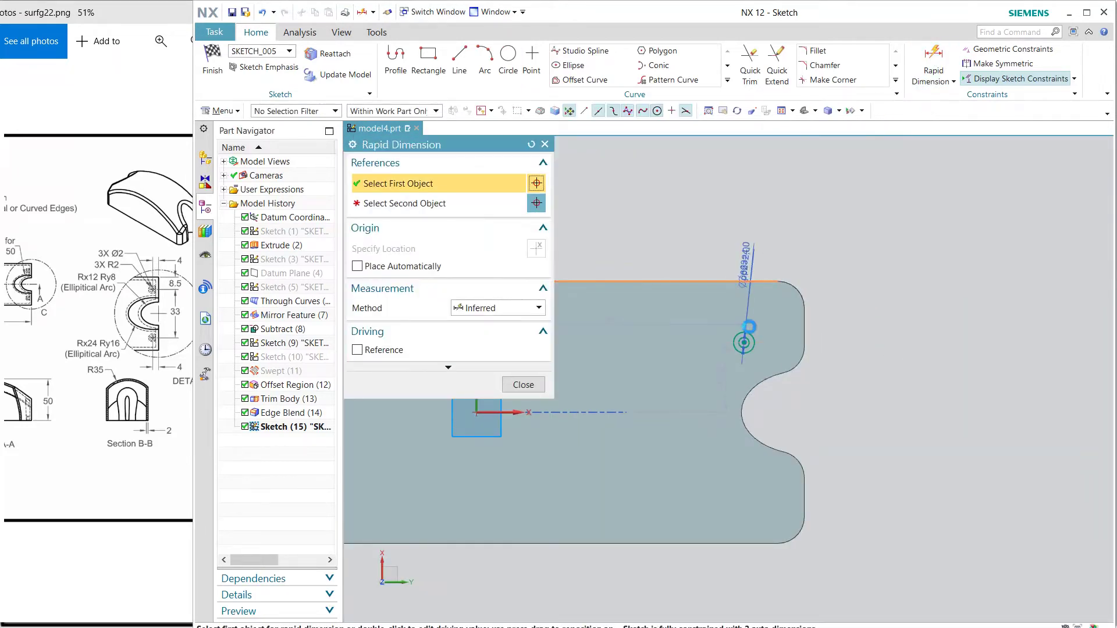
left_click(745, 343)
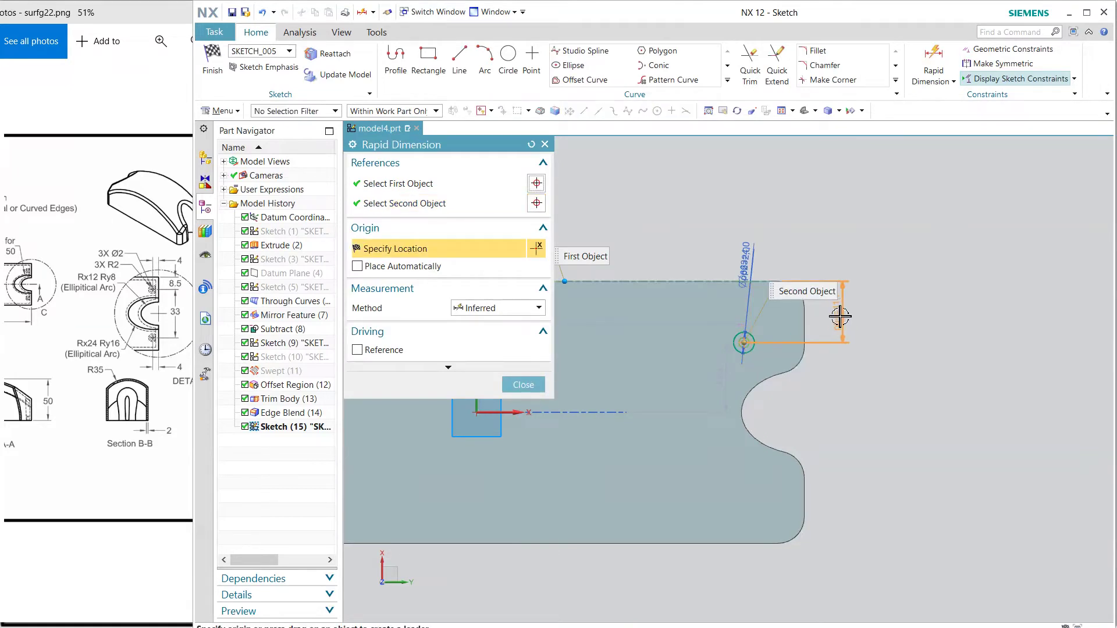
left_click(862, 313)
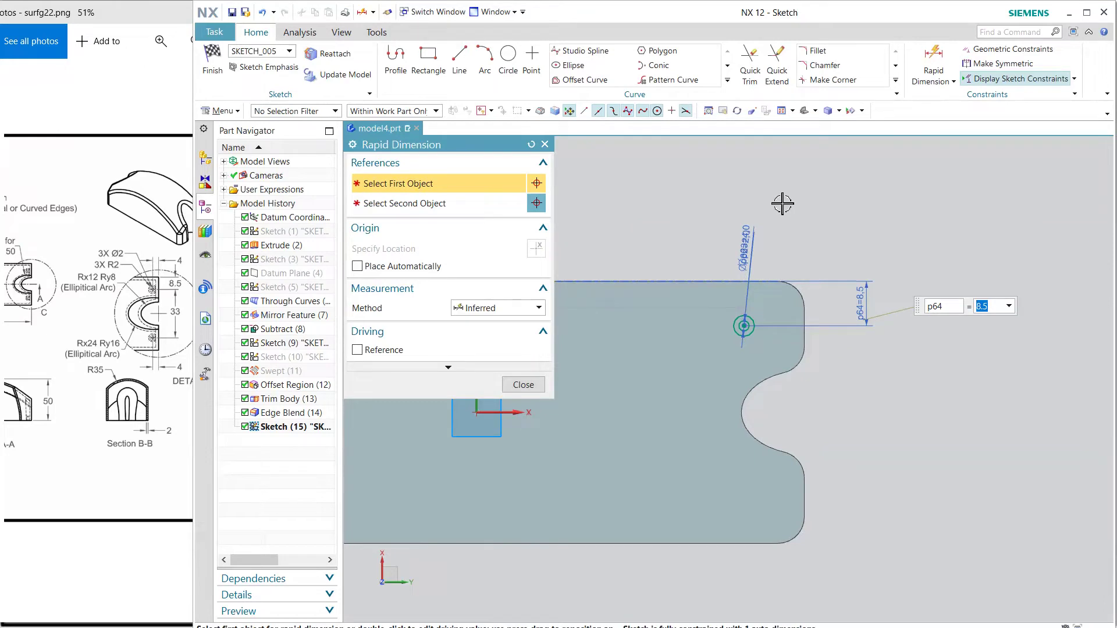
left_click(808, 317)
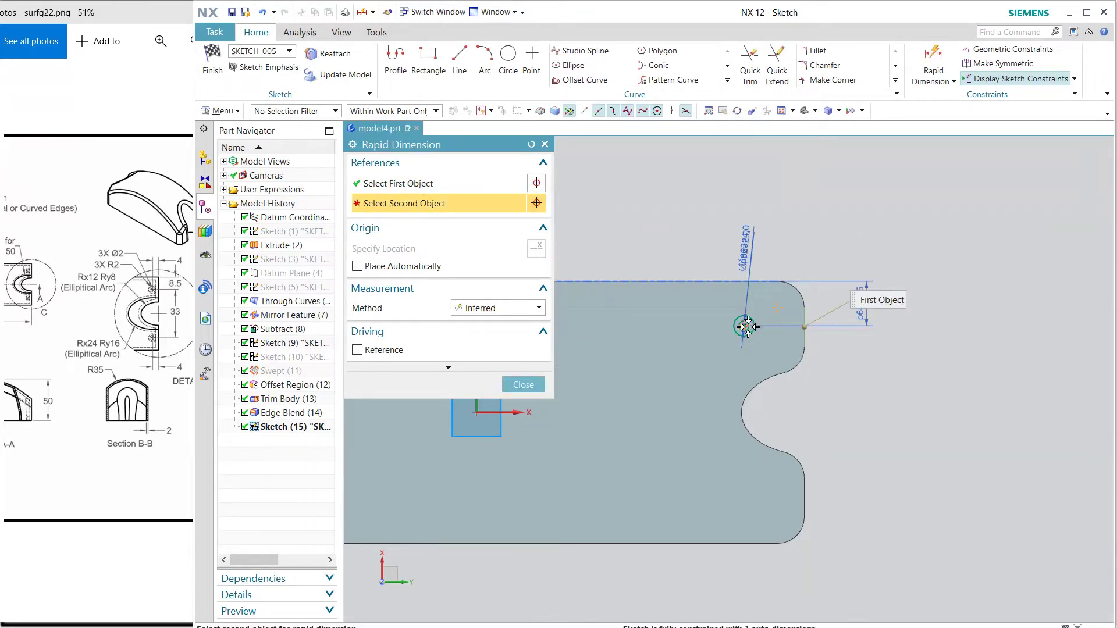
left_click(744, 327)
left_click(769, 194)
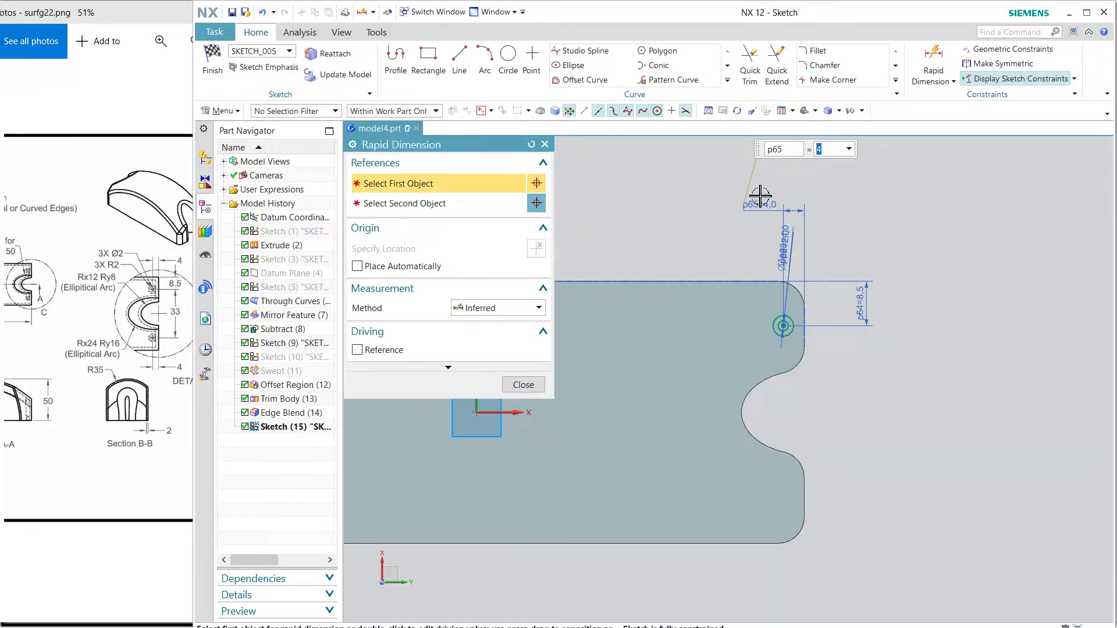
- Close Rapid Dimension, orbit the view, and finish the sketch
left_click(523, 386)
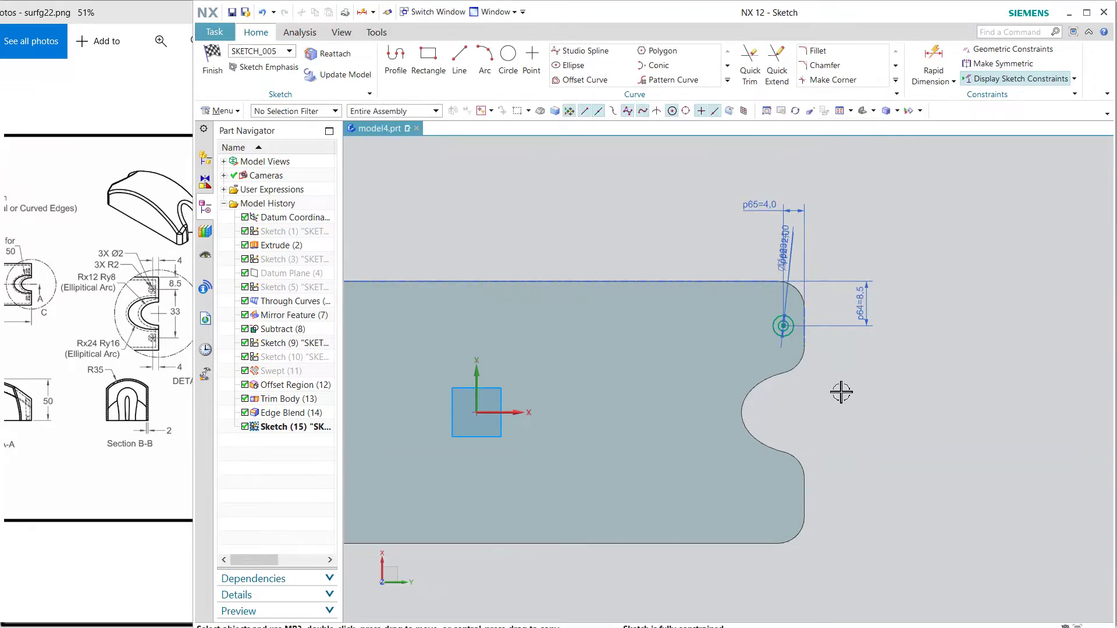
mouse_move(844, 390)
middle_mouse_down()
mouse_move(768, 289)
mouse_move(721, 356)
mouse_move(780, 286)
mouse_move(762, 254)
middle_mouse_up()
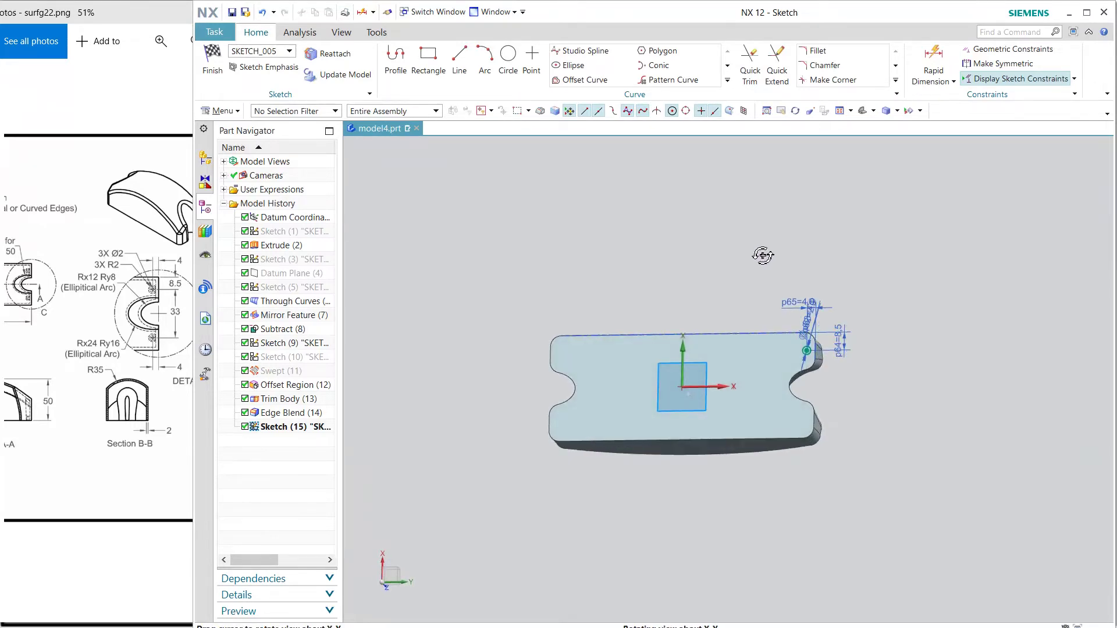
scroll(823, 330, "up", 3)
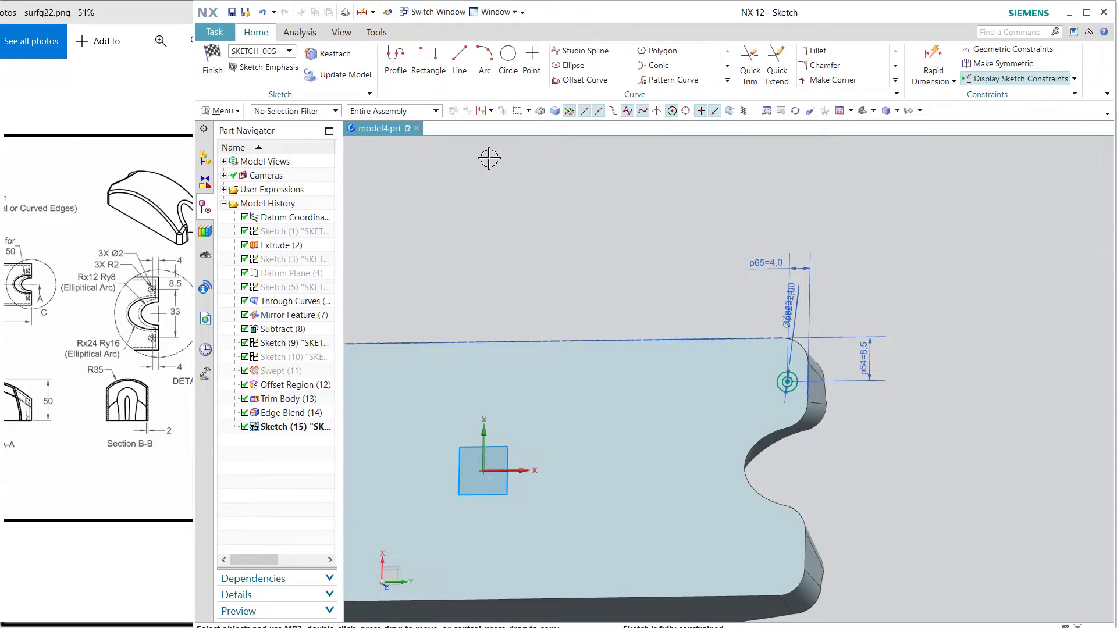
left_click(212, 63)
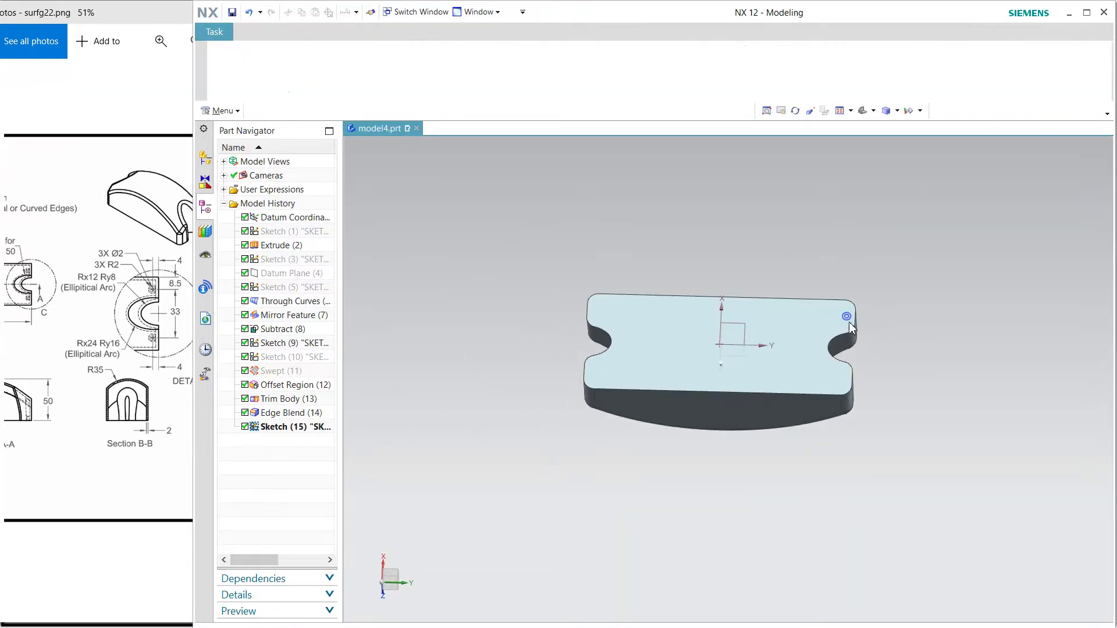
- Extrude the sketched circle downward with value 5 and Boolean Subtract
left_click(139, 373)
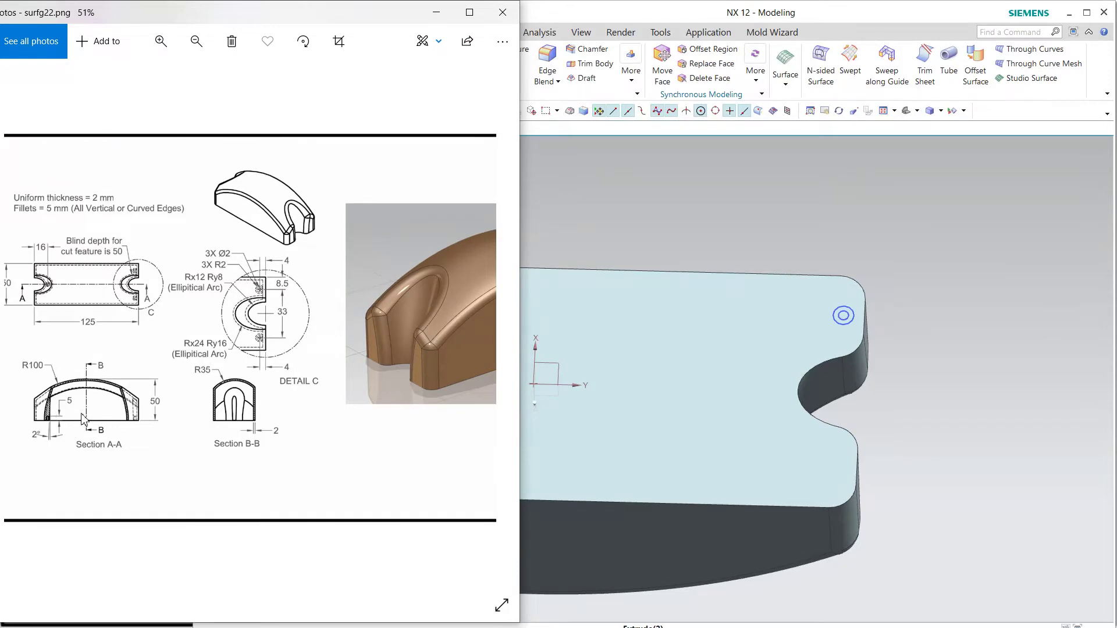
middle_click_drag(739, 303, 748, 241)
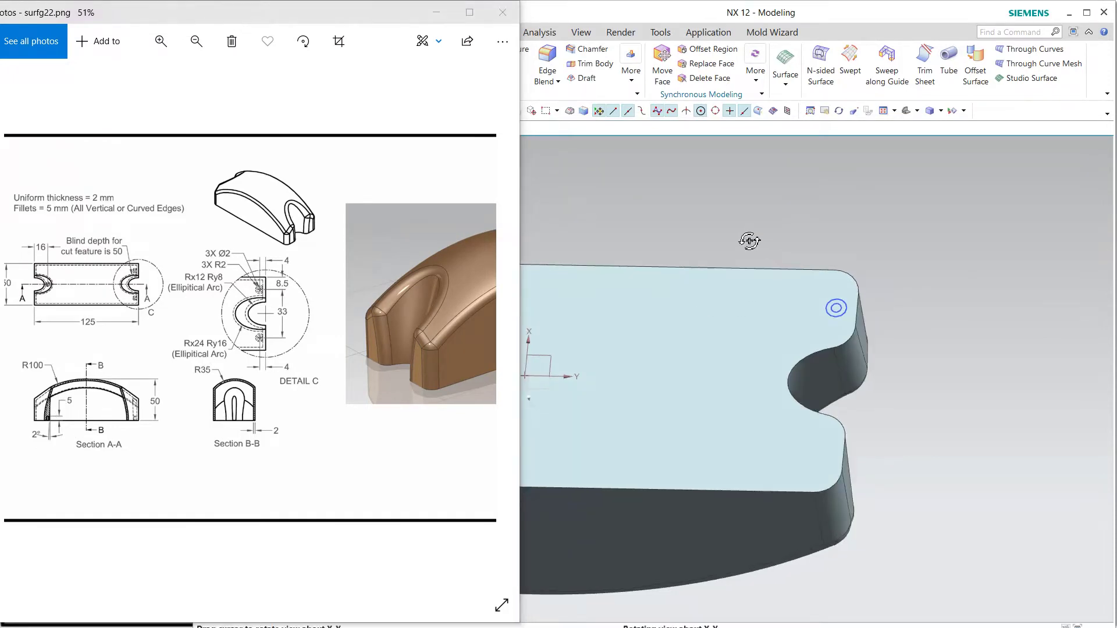
left_click(621, 17)
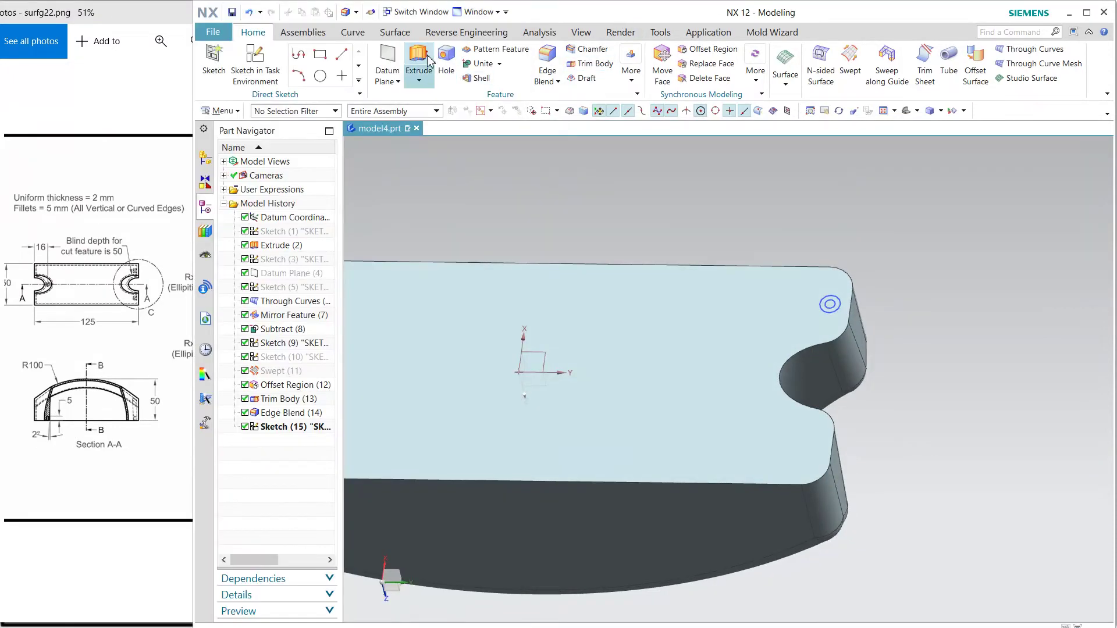
left_click(418, 64)
left_click(839, 306)
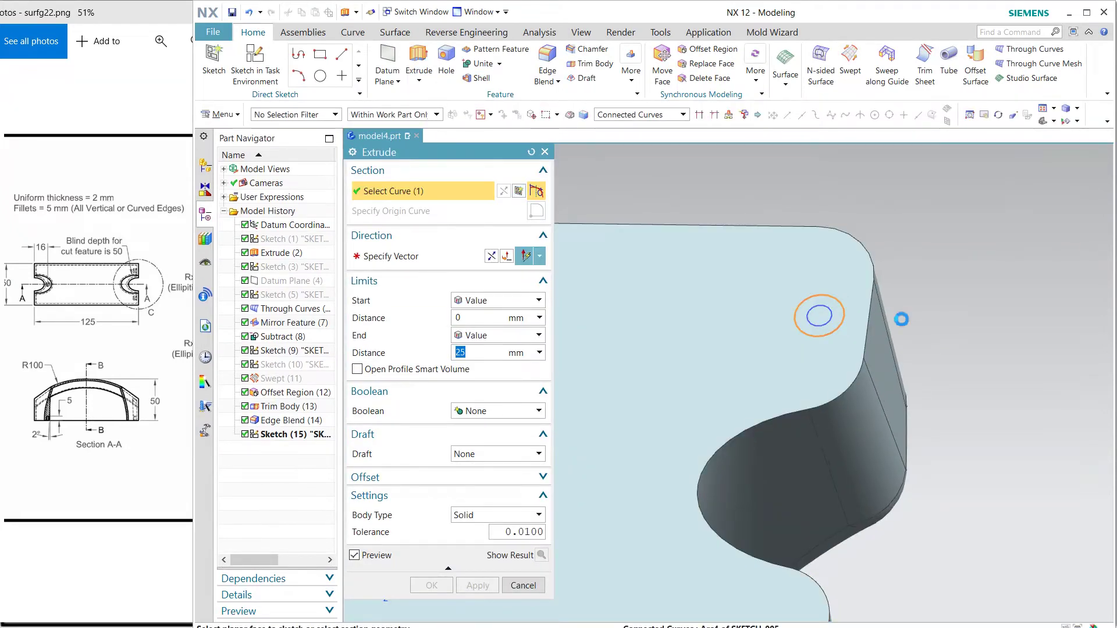
type("5")
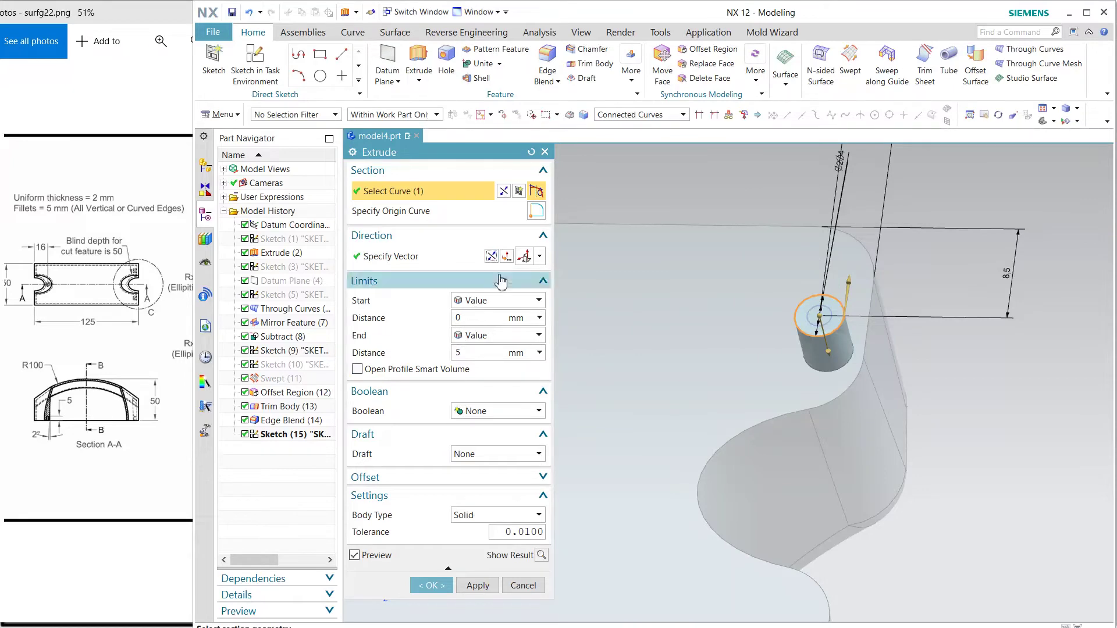
left_click(492, 257)
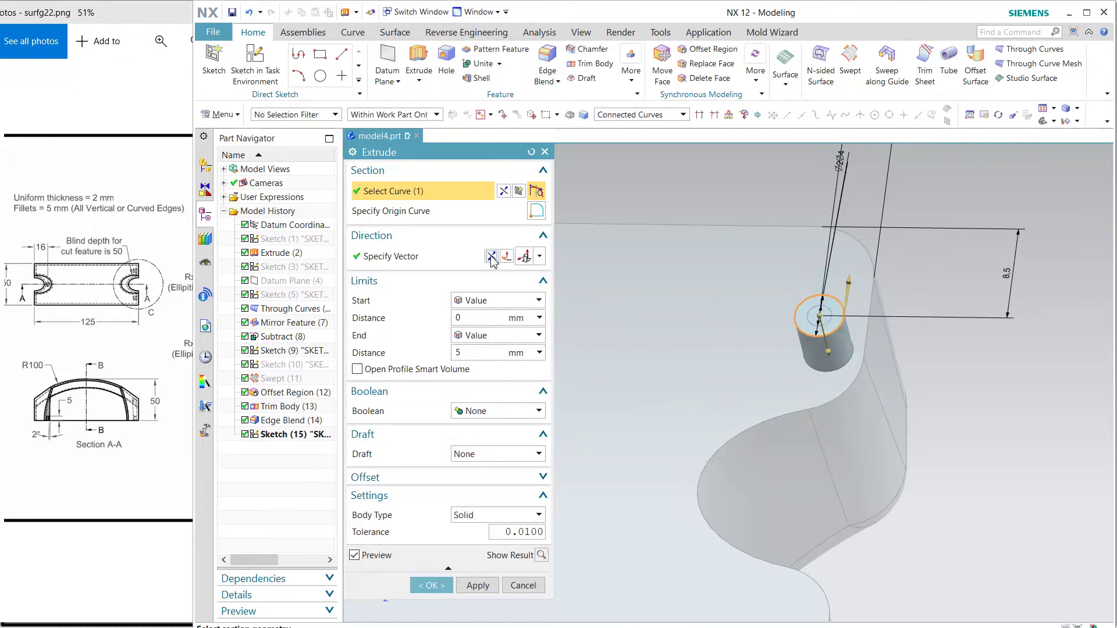
left_click(492, 412)
left_click(478, 454)
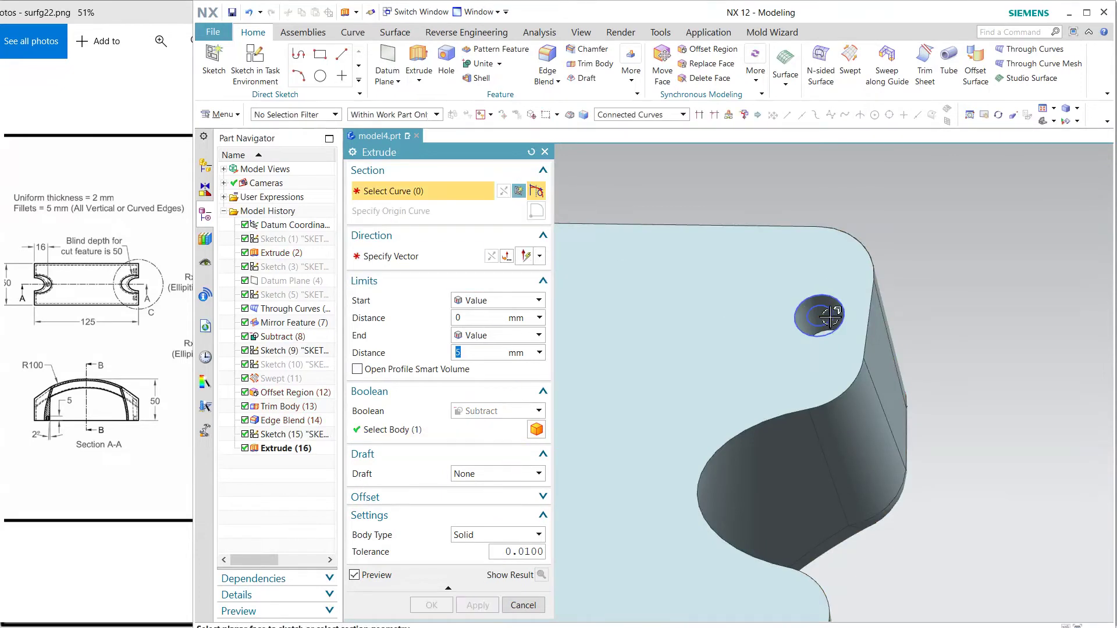
- Cut the small hole 20 mm deep downward from its edge
left_click(831, 312)
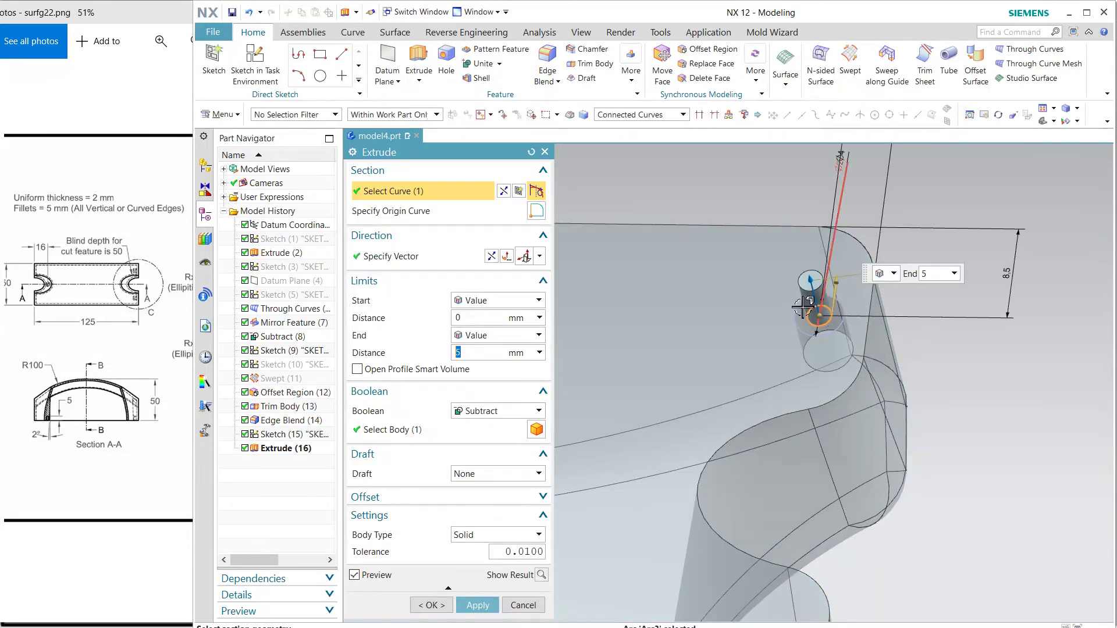
left_click(492, 256)
double_click(472, 353)
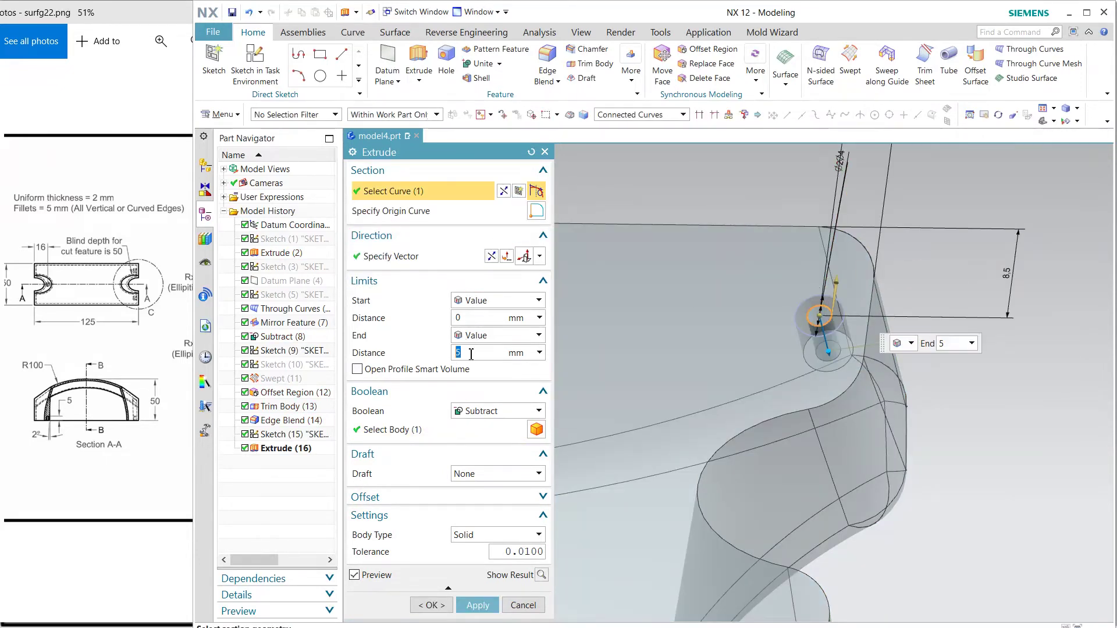
type("20")
key("Return")
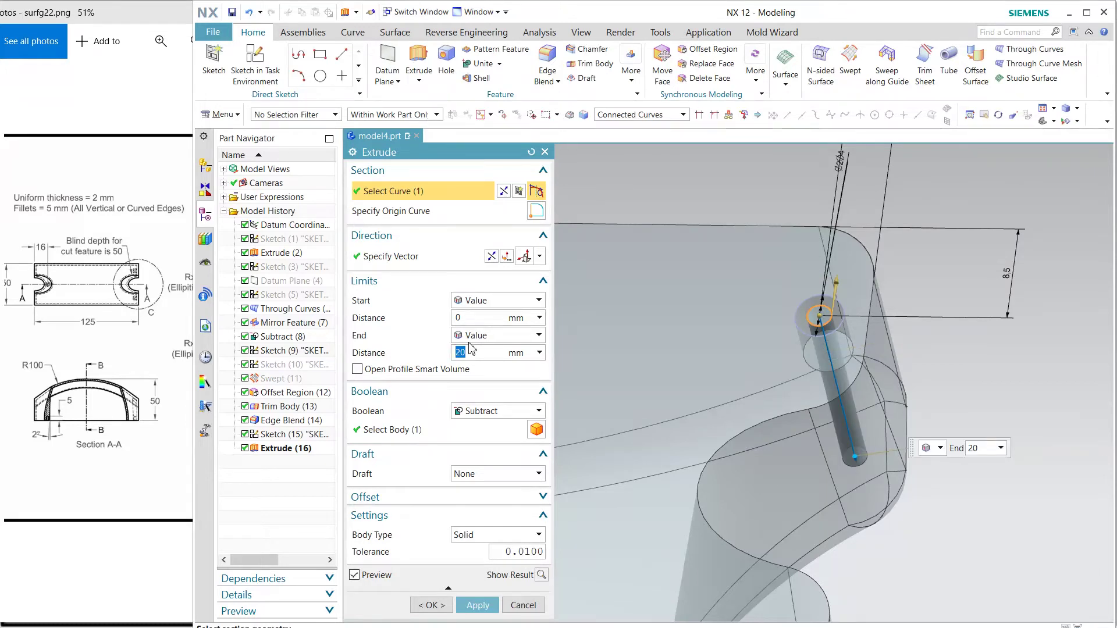
left_click(431, 606)
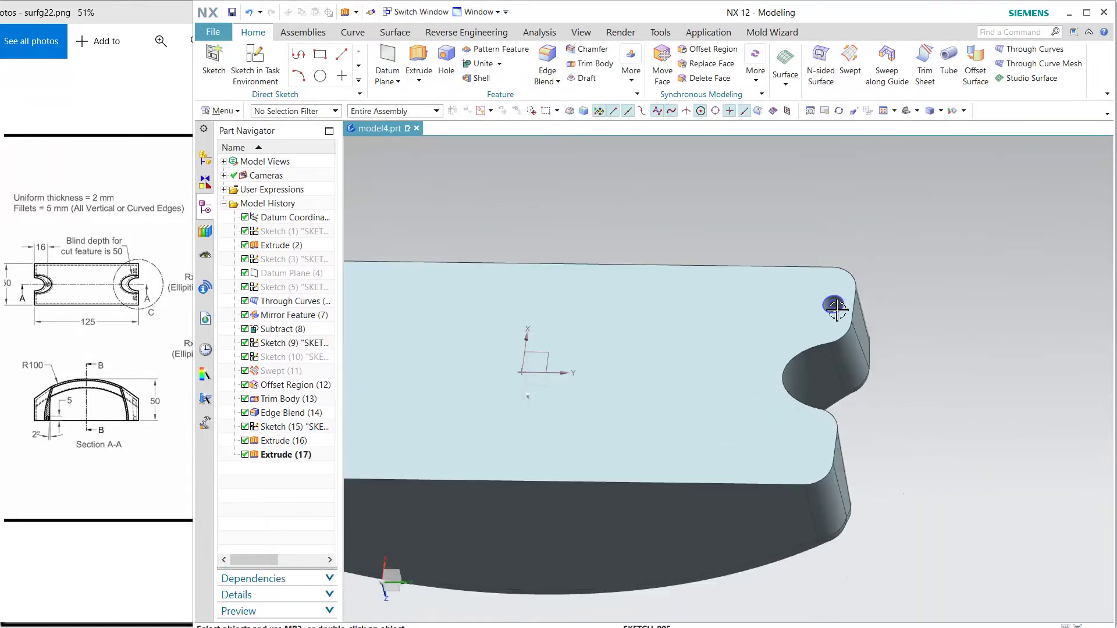
scroll(925, 343, "down", 3)
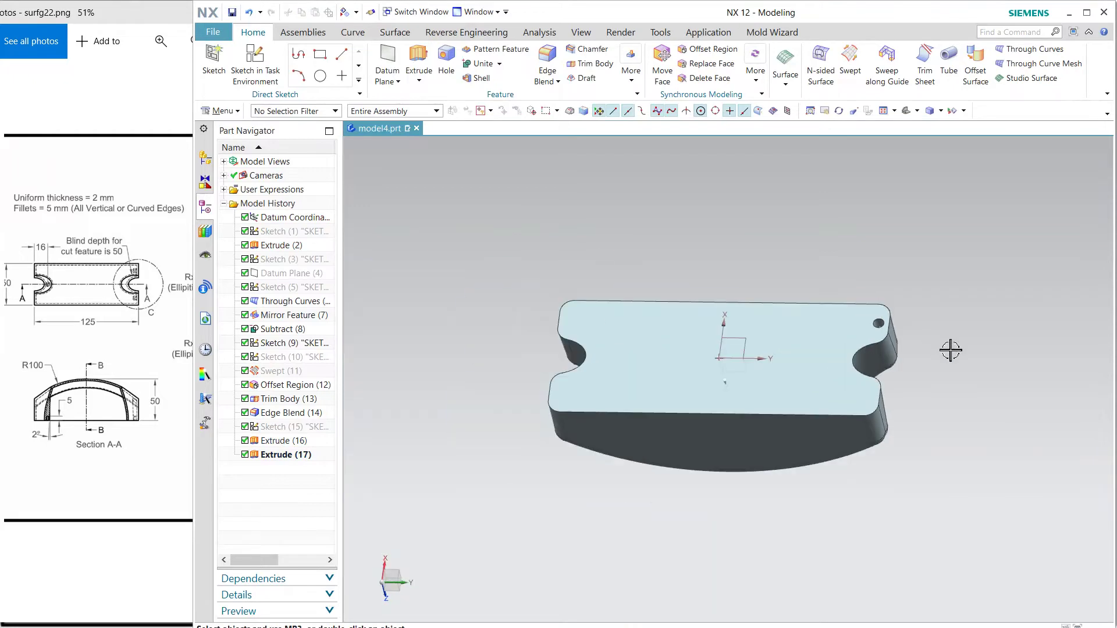
- Mirror hole features Extrude (16) and (17) across the XZ datum plane
left_click(297, 459)
left_click(298, 444, "ctrl")
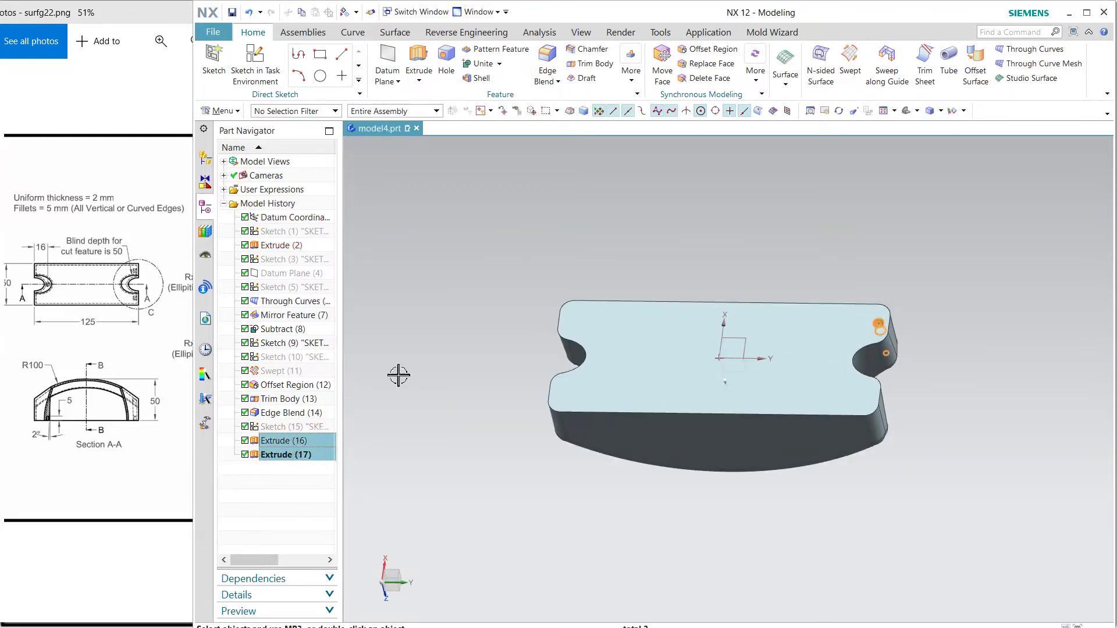
left_click(631, 81)
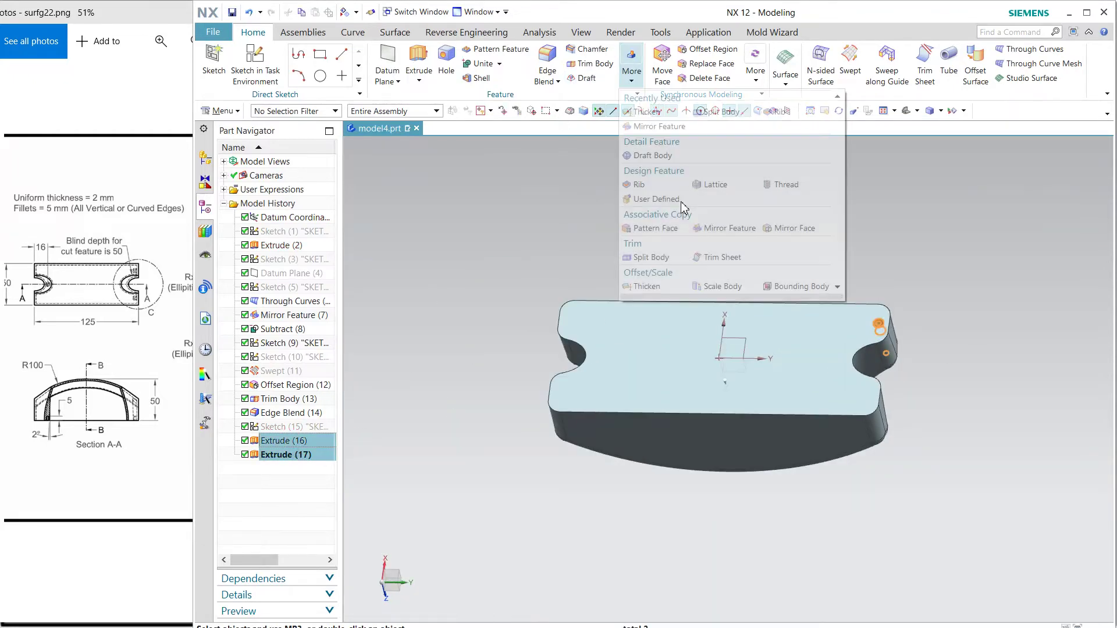
left_click(724, 228)
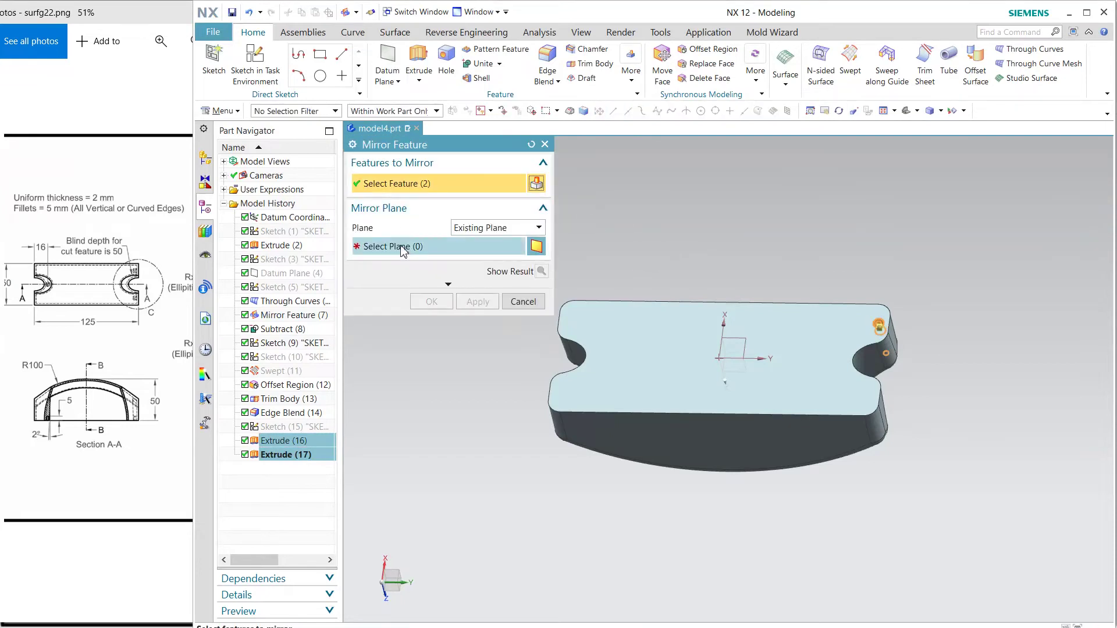
left_click(384, 247)
left_click(747, 374)
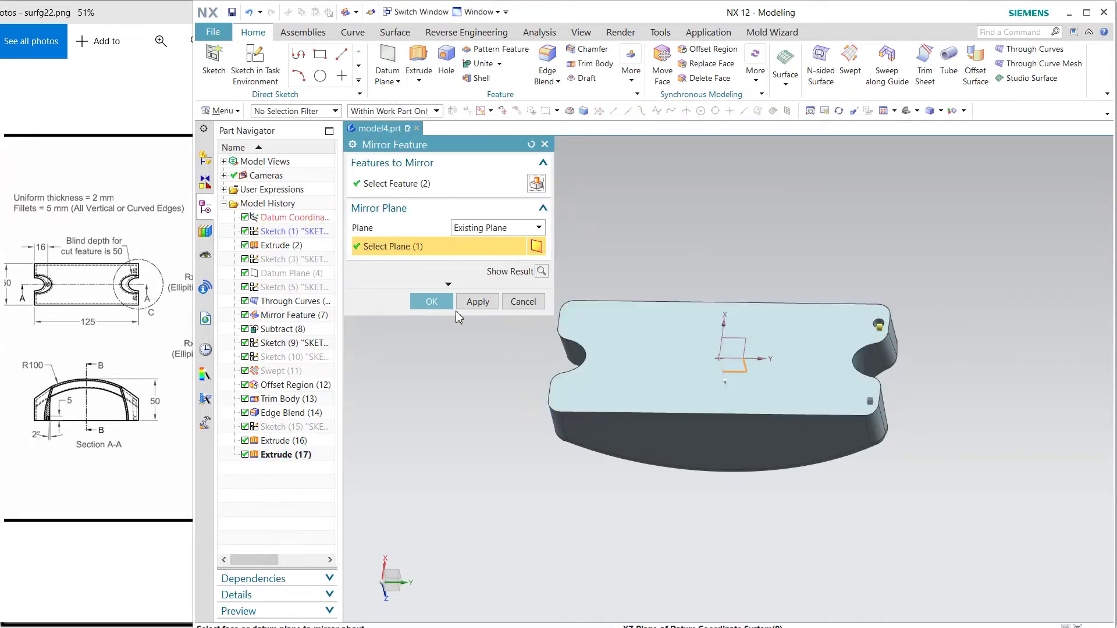
left_click(431, 302)
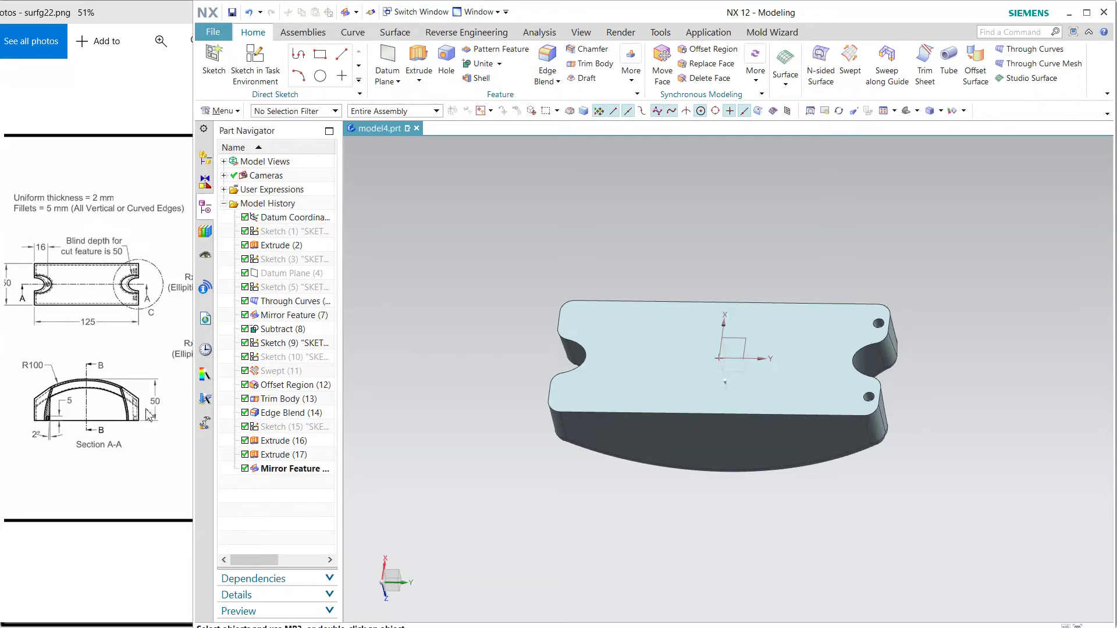
mouse_move(901, 362)
middle_mouse_down()
mouse_move(911, 409)
mouse_move(857, 409)
mouse_move(962, 374)
mouse_move(977, 339)
mouse_move(968, 445)
mouse_move(980, 481)
mouse_move(965, 382)
mouse_move(979, 341)
middle_mouse_up()
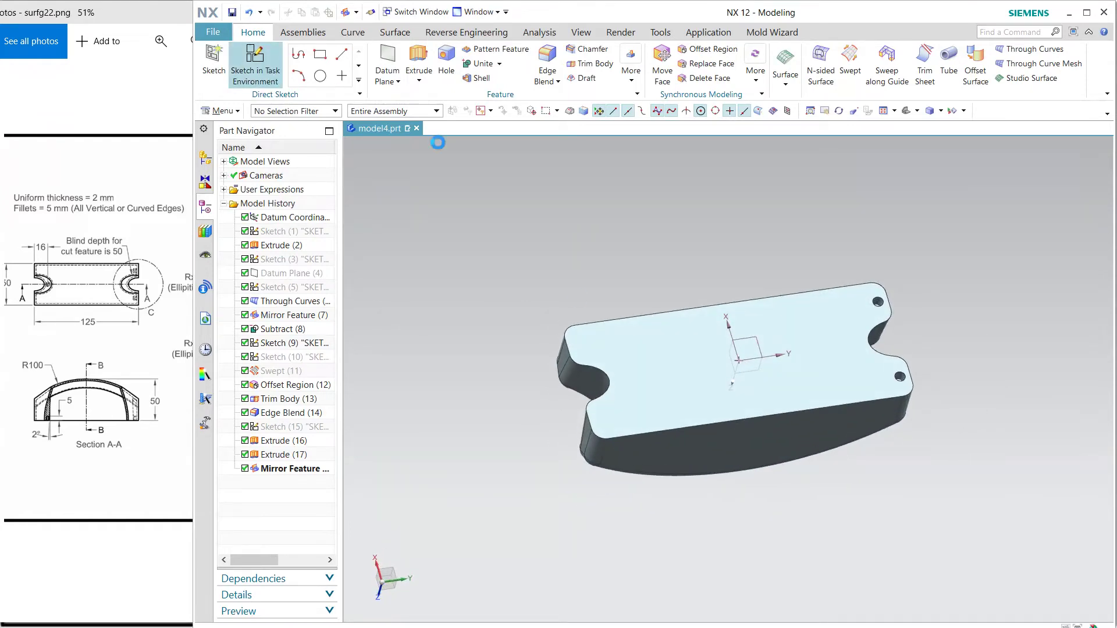
- Start a sketch on the top face and draw a 4 mm circle near the left slot
left_click(256, 64)
left_click(627, 379)
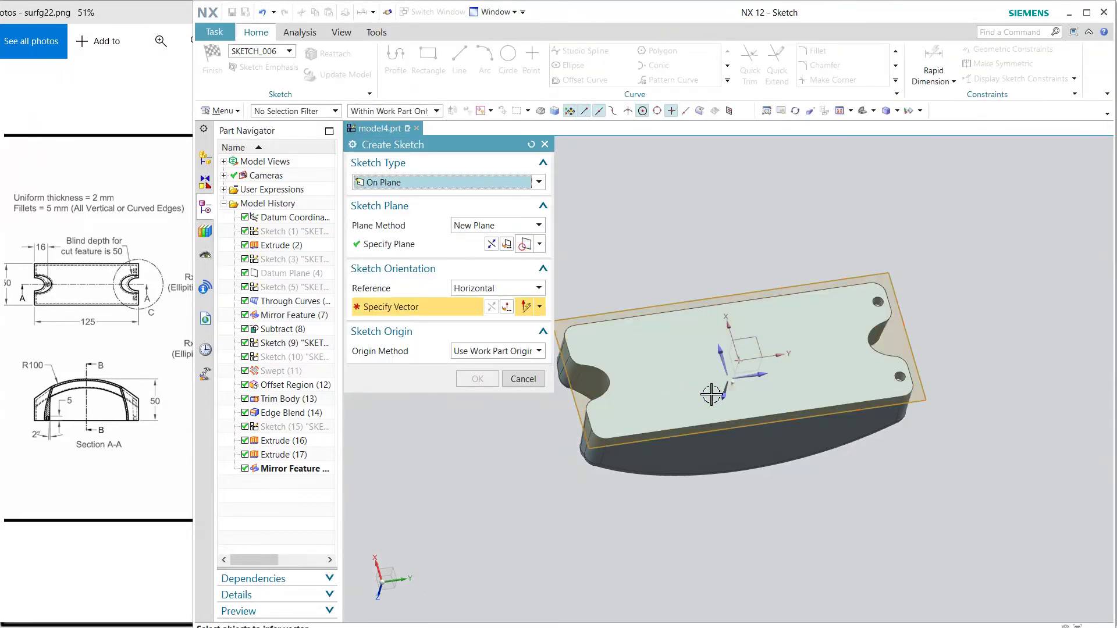
middle_click(635, 392)
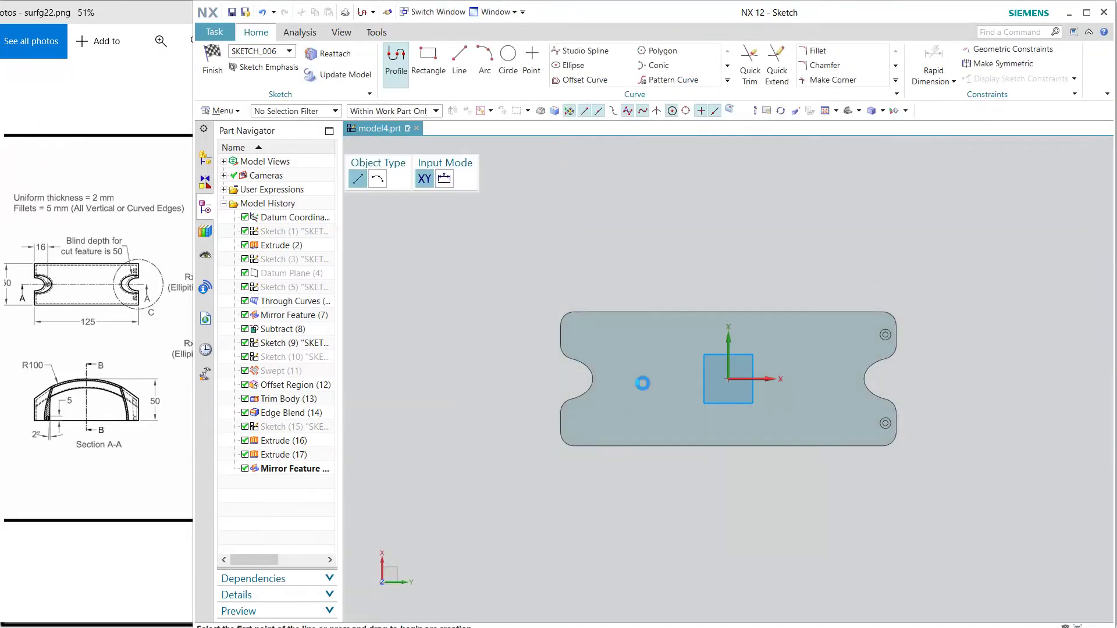
left_click(507, 67)
left_click(95, 438)
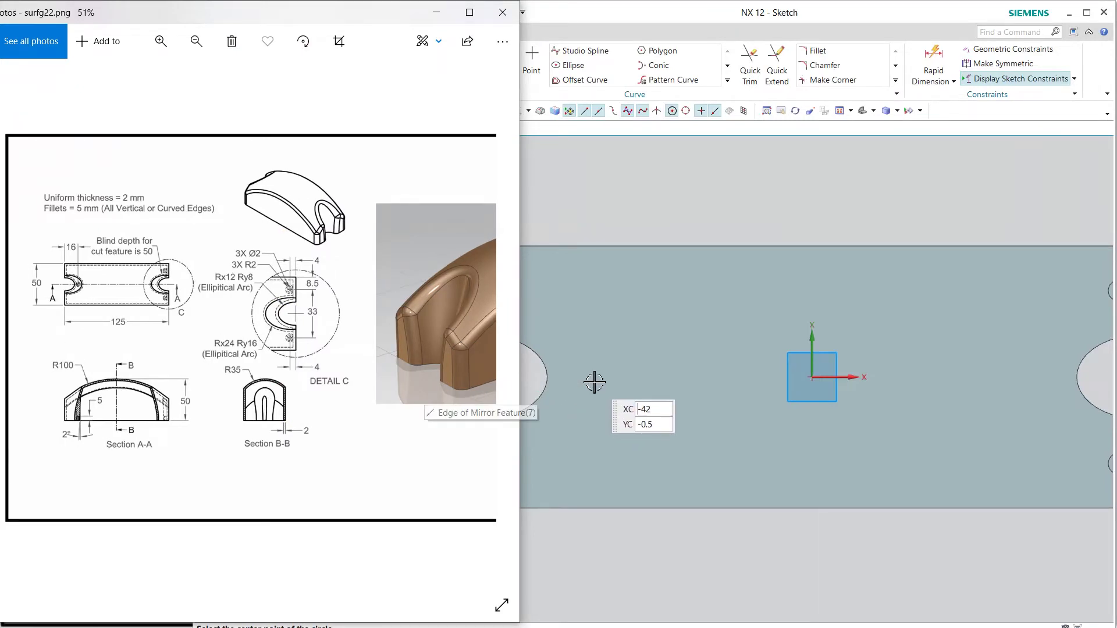
left_click(592, 380)
type("4")
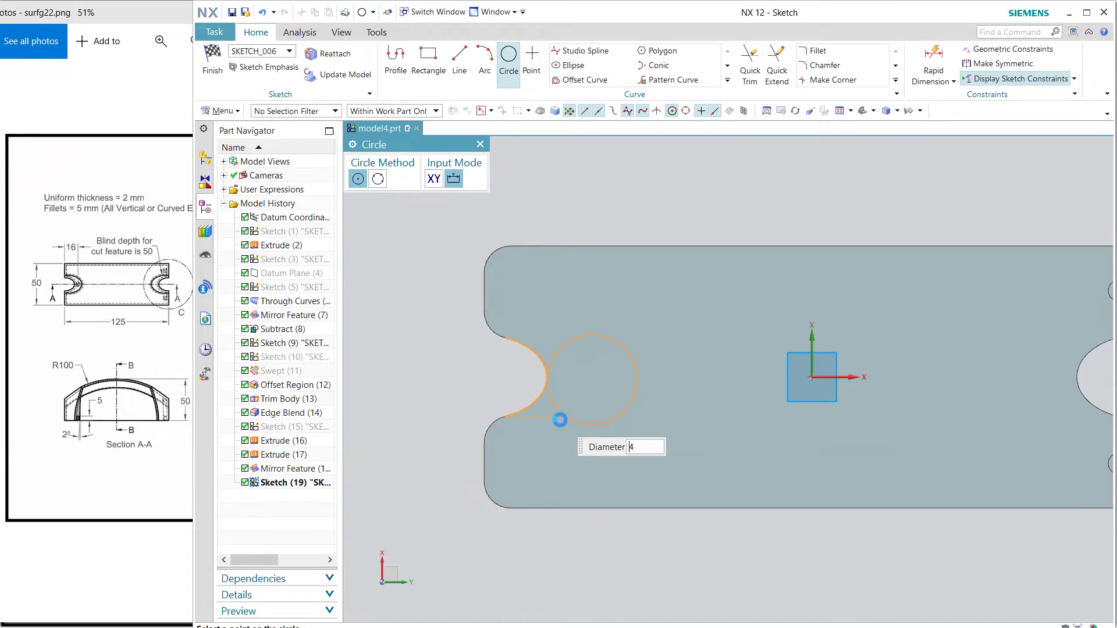
scroll(558, 393, "up", 3)
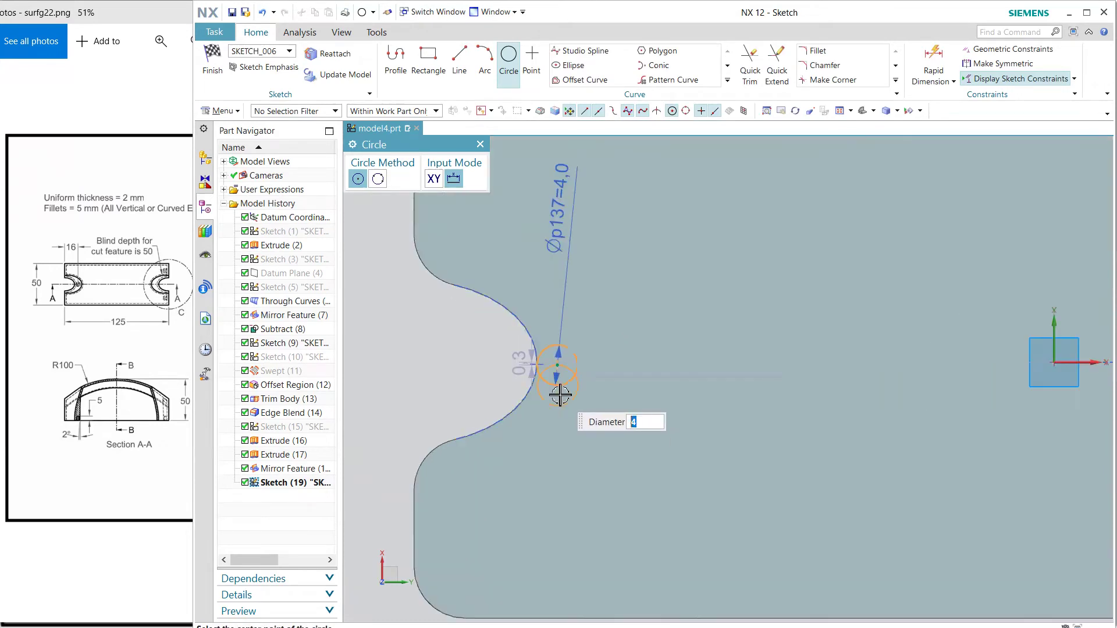
type("24")
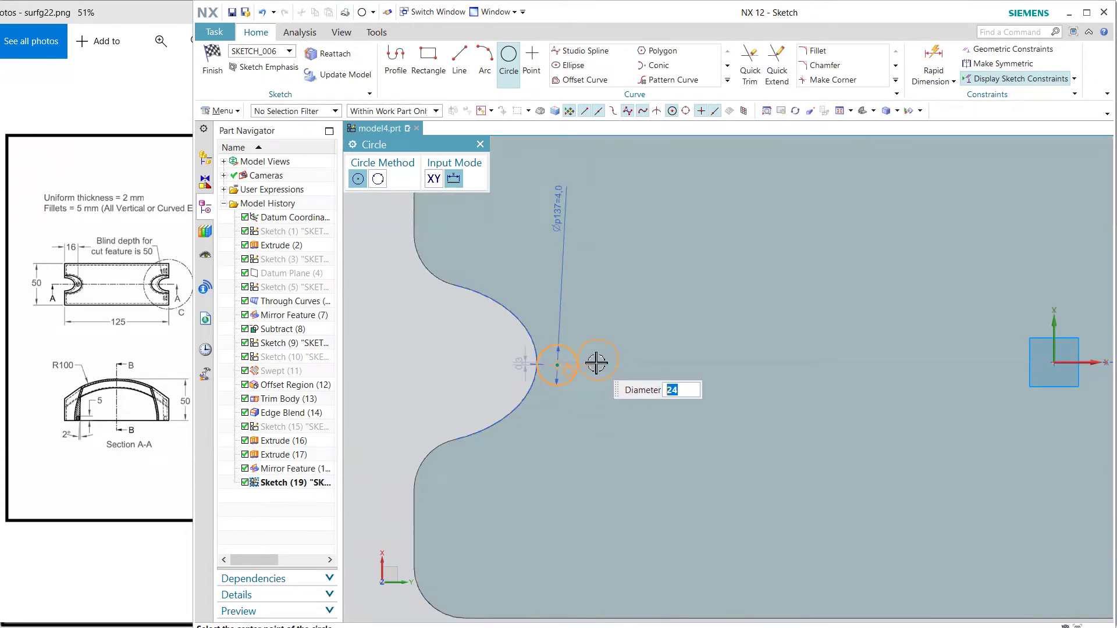
type("2")
key("Return")
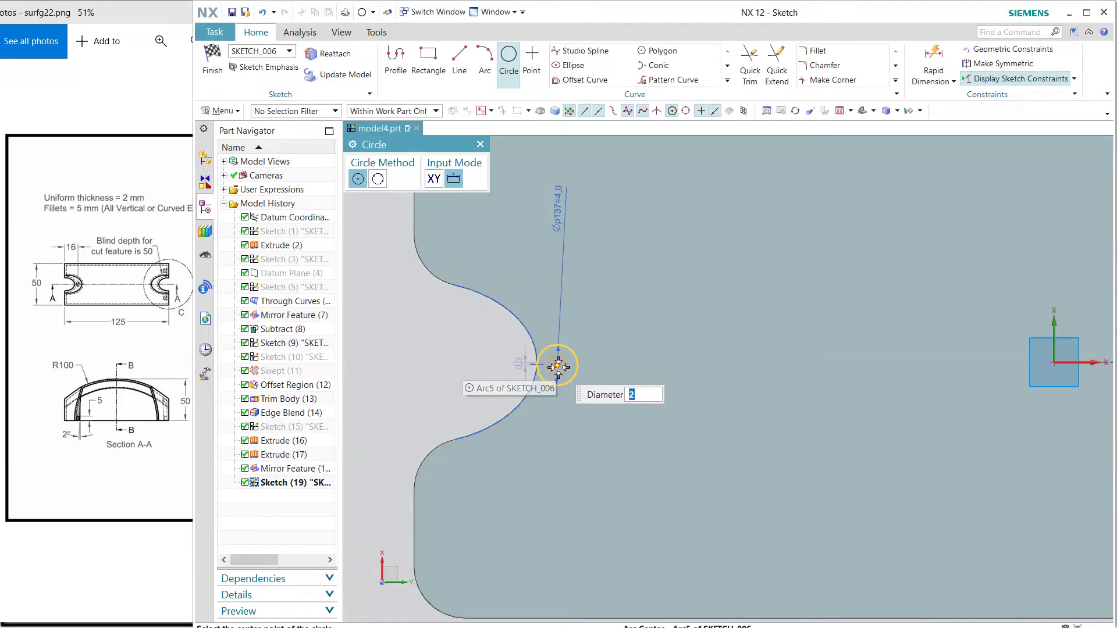
key("Escape")
key("Escape")
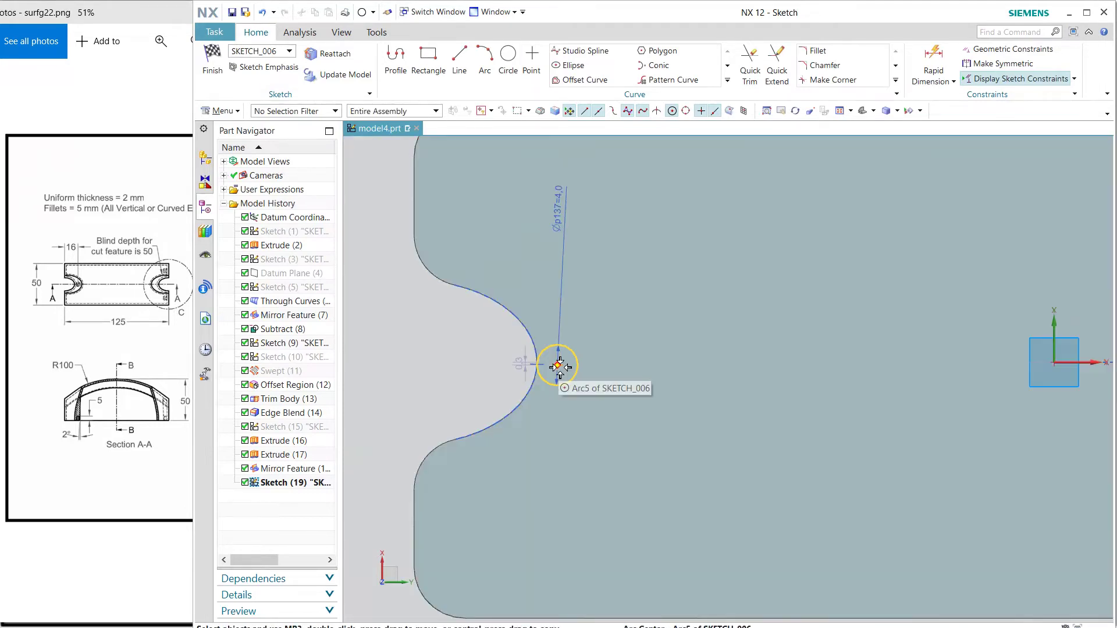
- Delete the auto dimension and constrain the circle centre onto the X axis
left_click(518, 366)
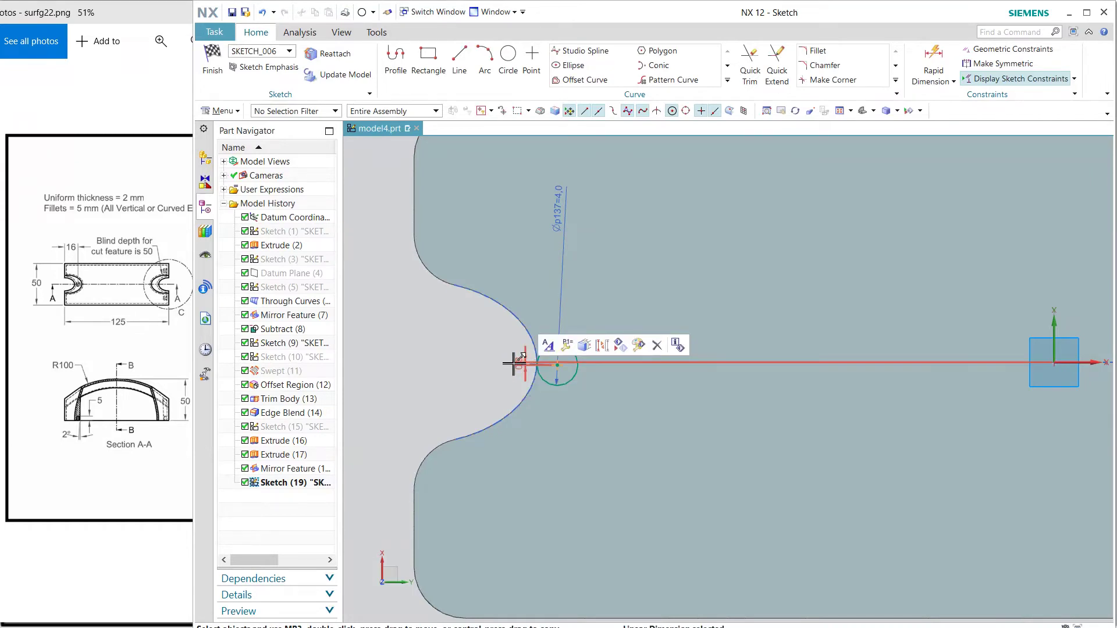
key("Delete")
left_click(645, 359)
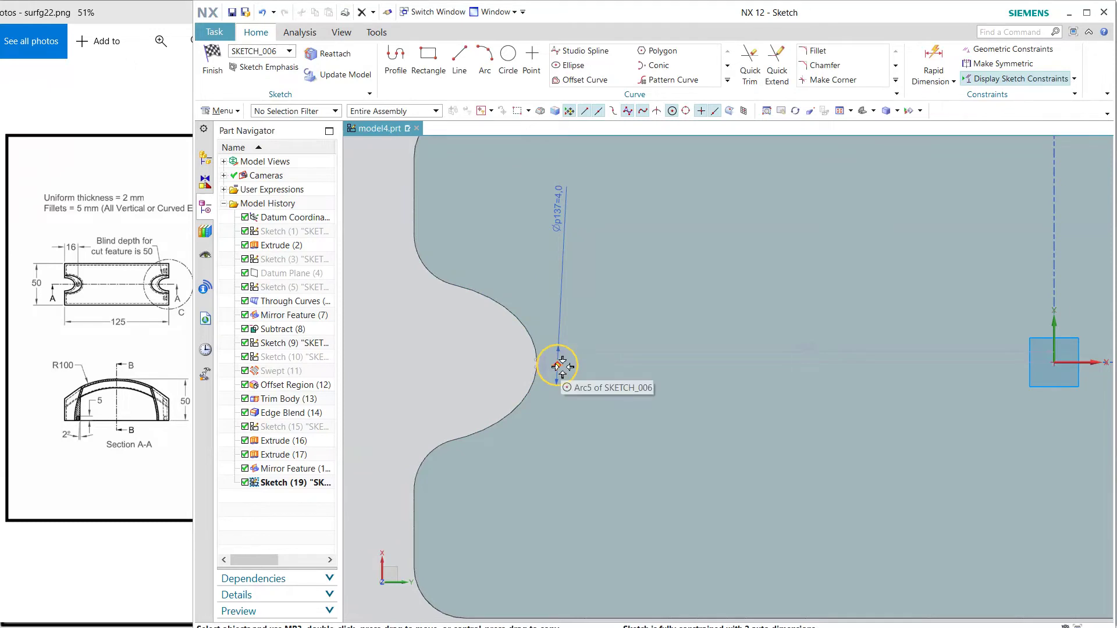
left_click(1079, 364)
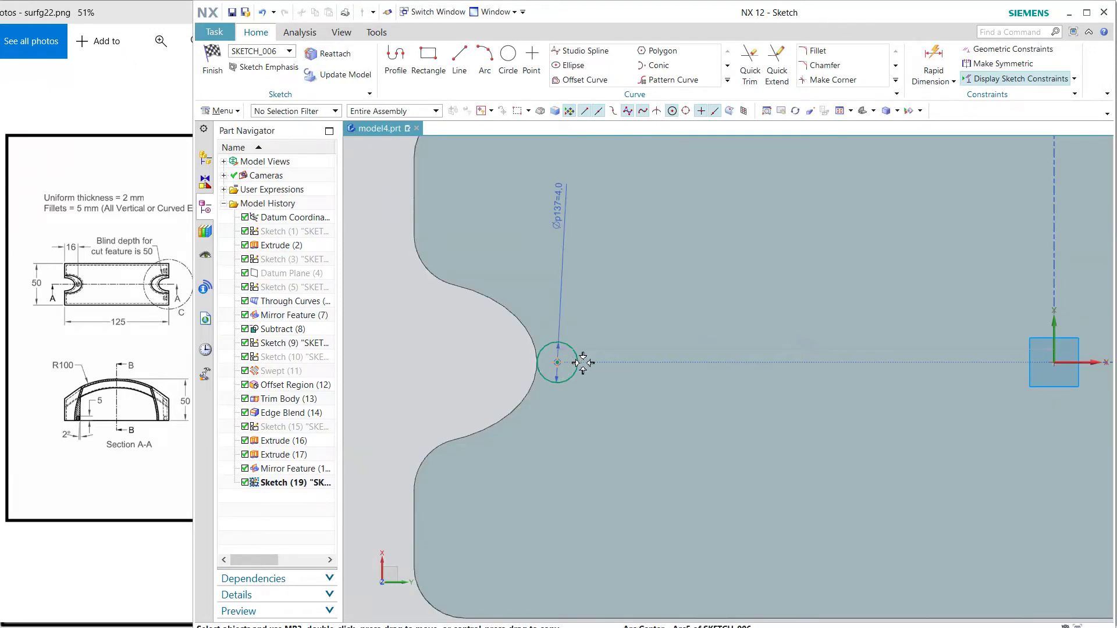
left_click_drag(583, 363, 615, 361)
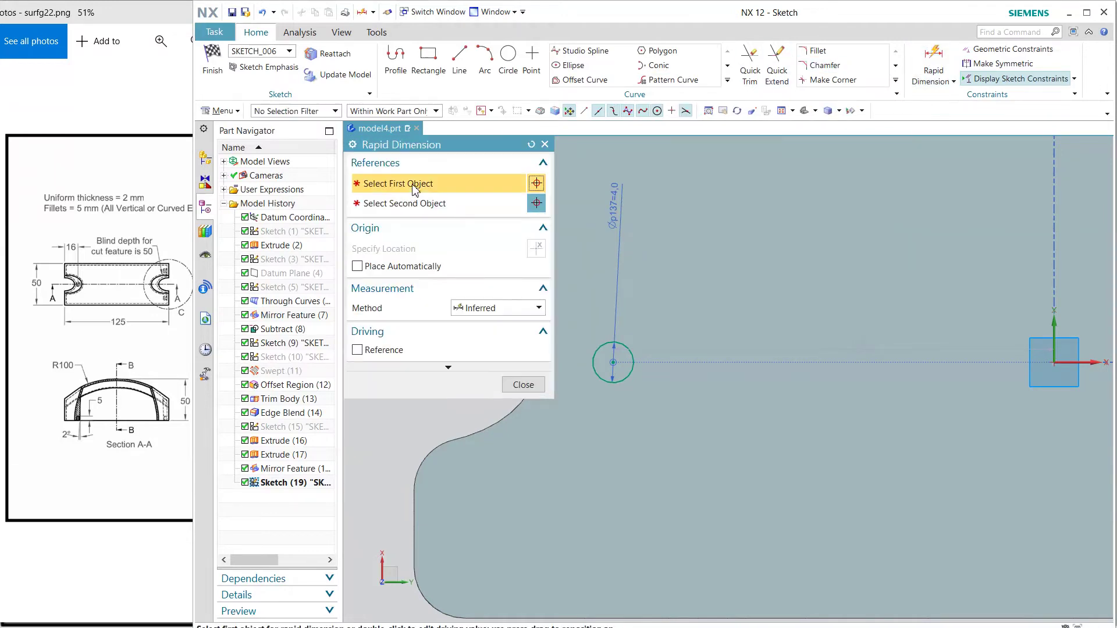
- Dimension the circle 16 mm from the left edge and finish the sketch
left_click(415, 521)
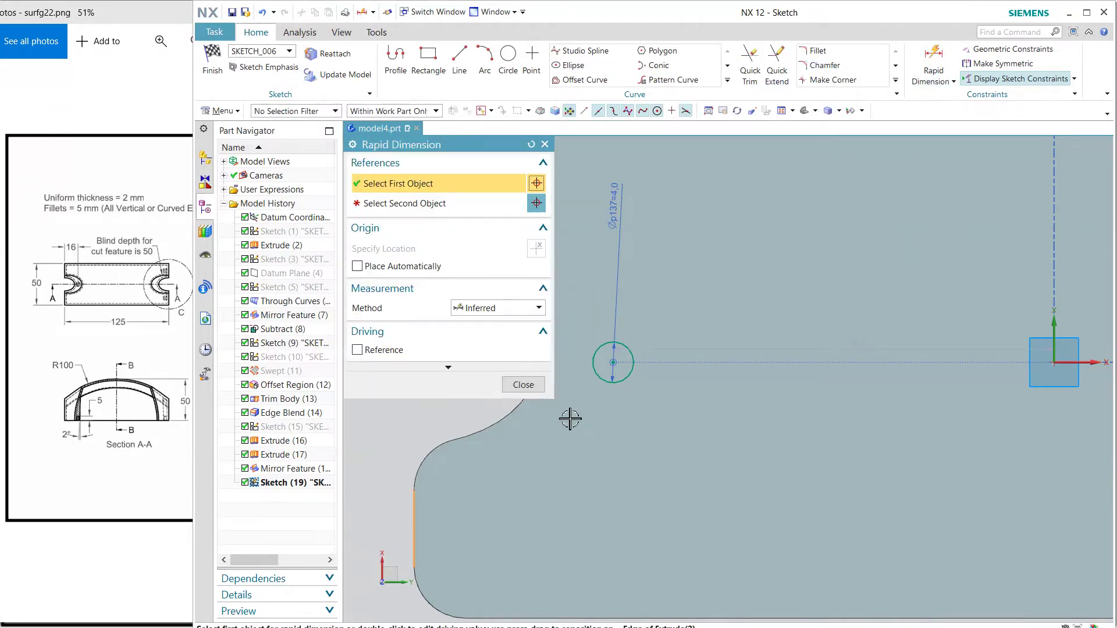
left_click(613, 363)
left_click(523, 487)
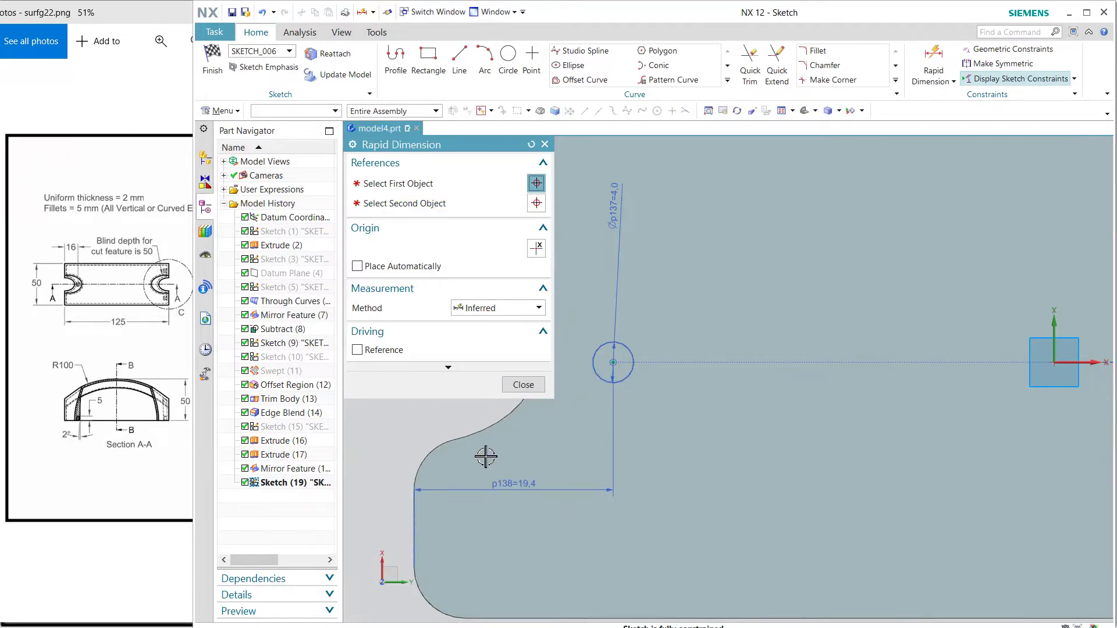
type("16")
key("Return")
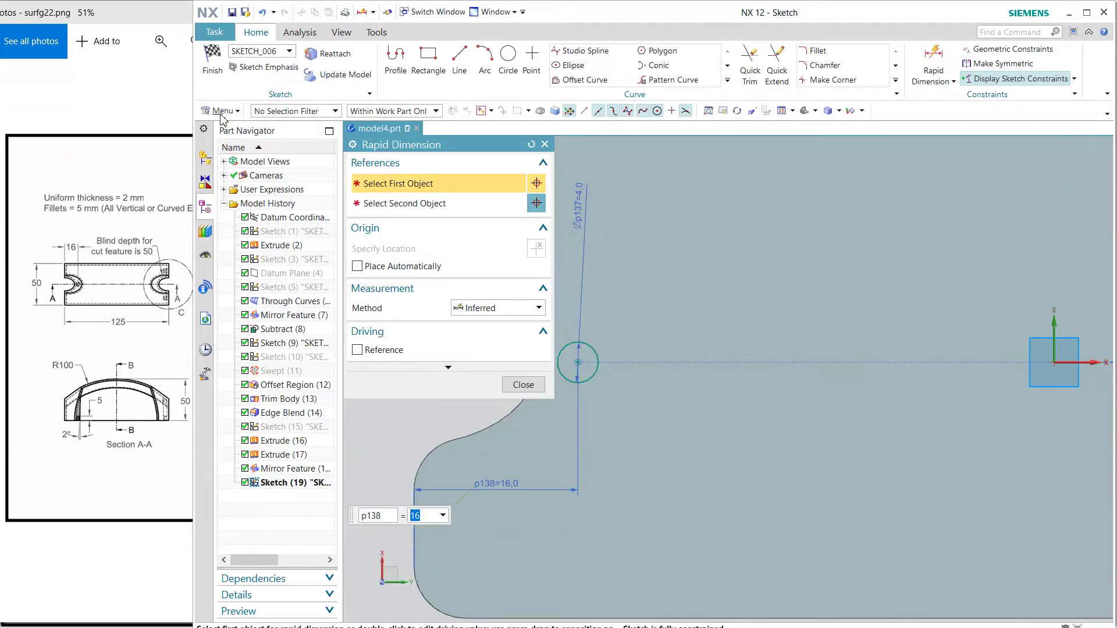
left_click(213, 58)
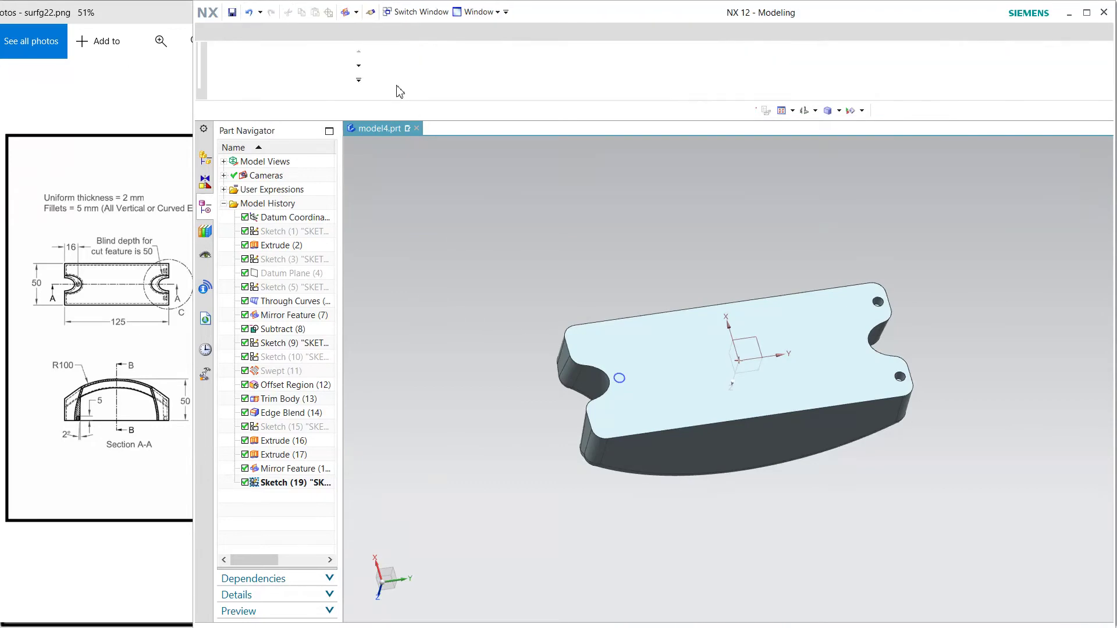
- Extrude the 4 mm circle 5 mm down as a Subtract cut with 2° draft
scroll(617, 368, "up", 5)
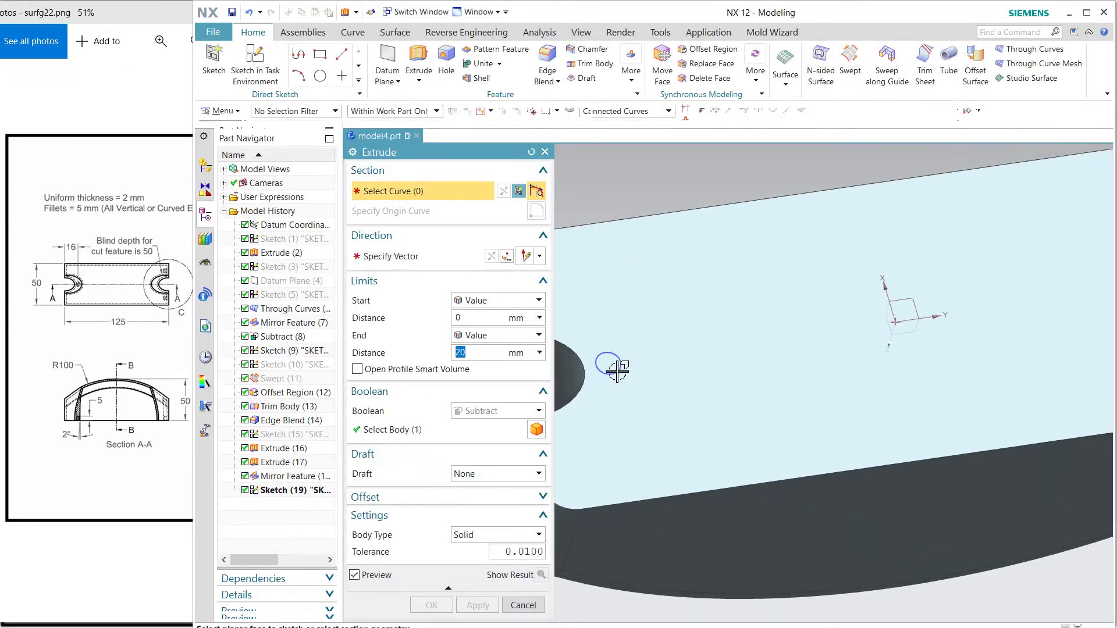
left_click(607, 353)
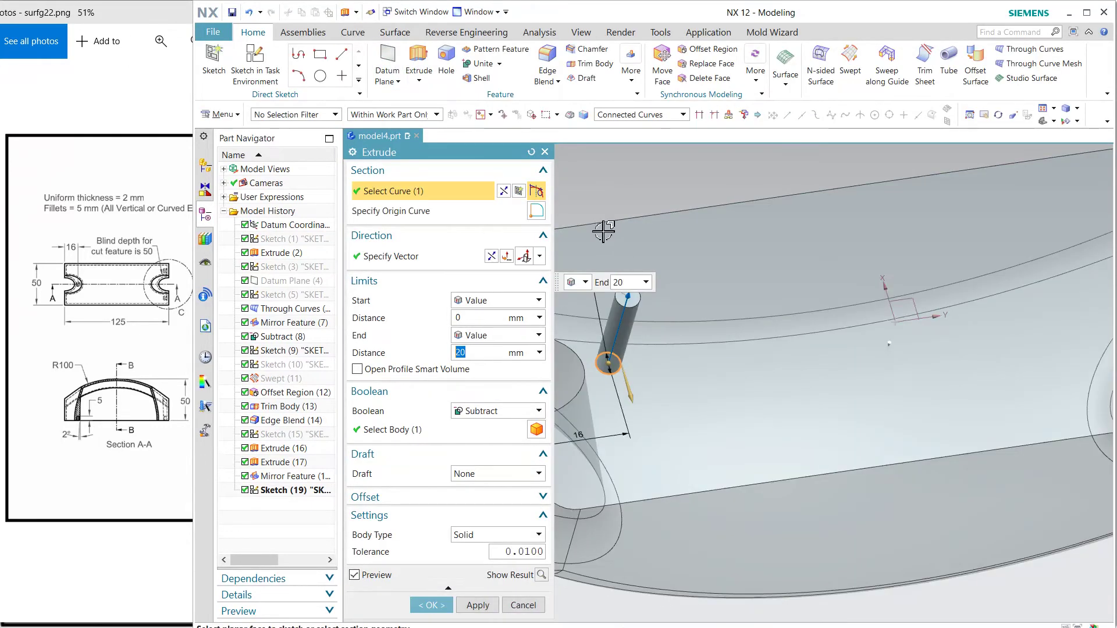
left_click(497, 257)
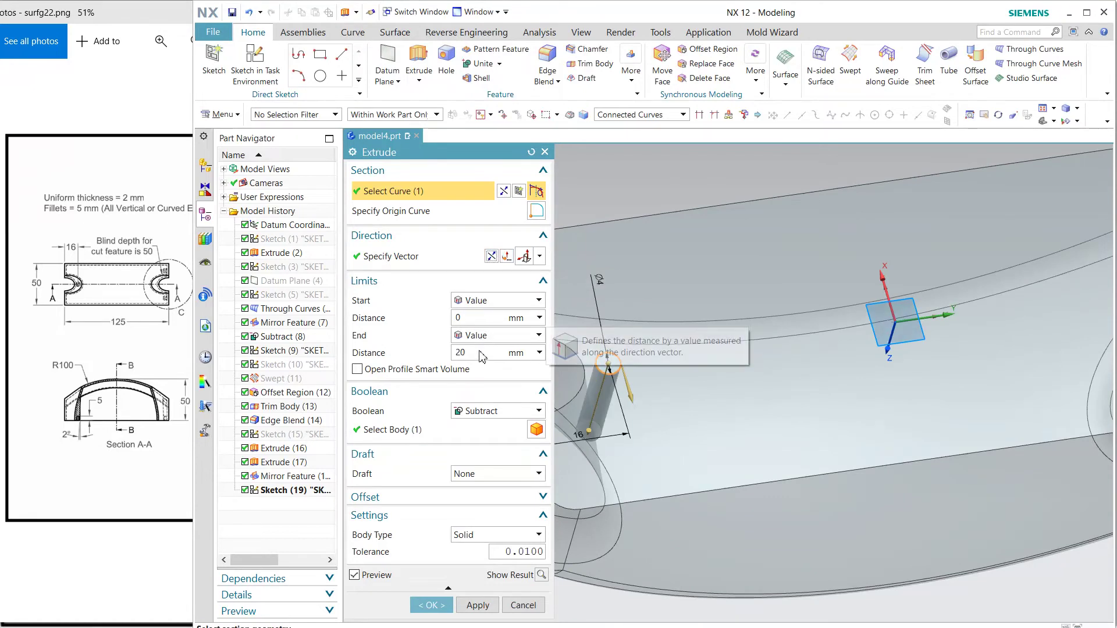
type("5")
left_click(481, 473)
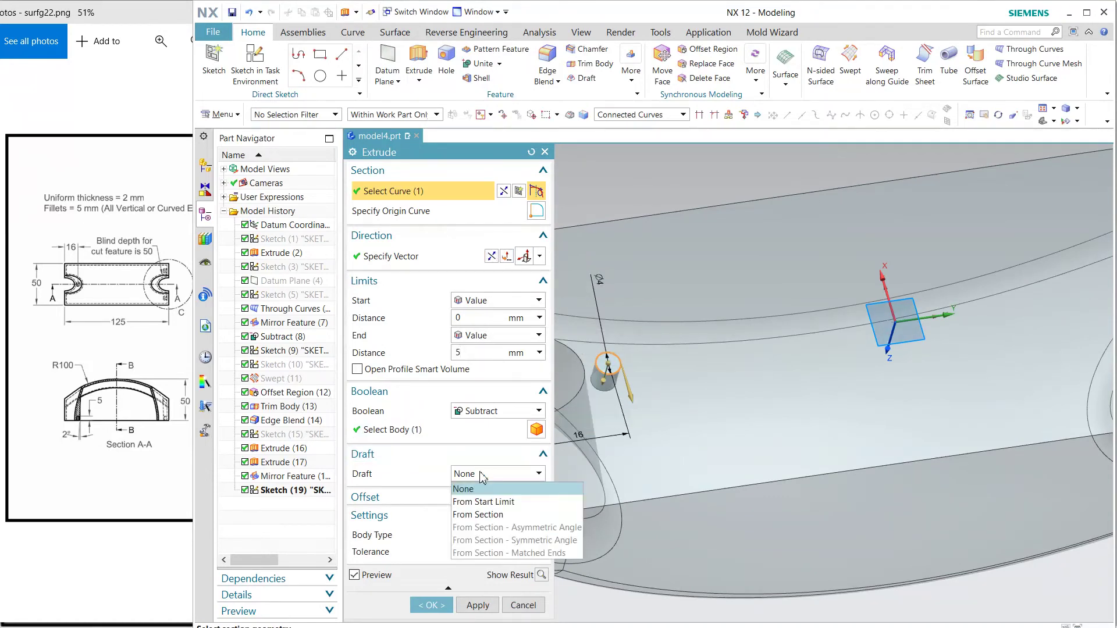
left_click(479, 514)
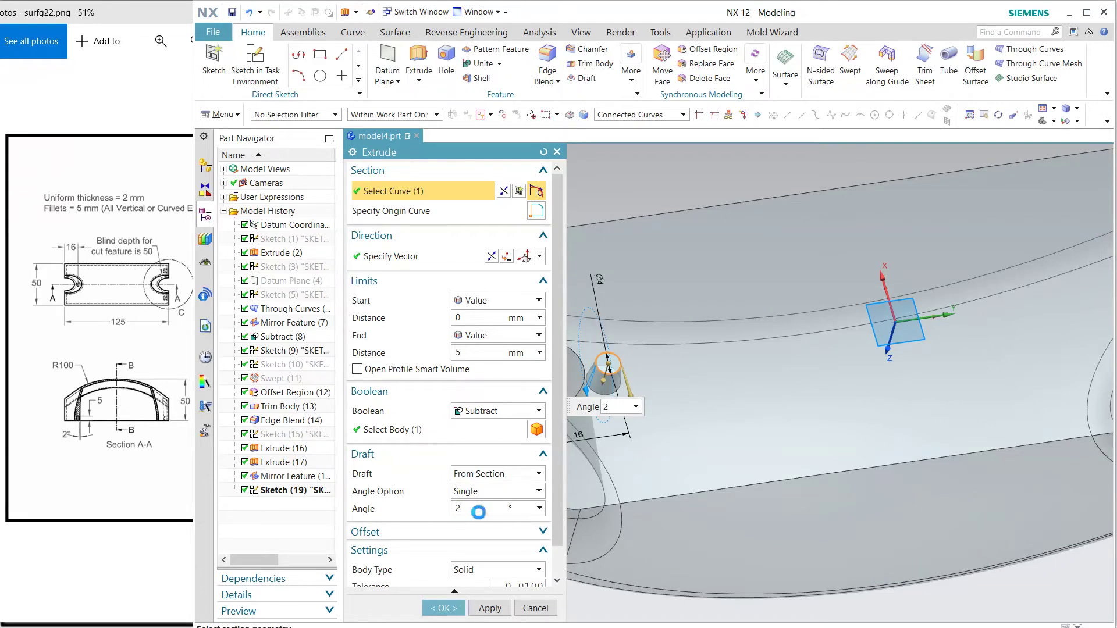
left_click(454, 610)
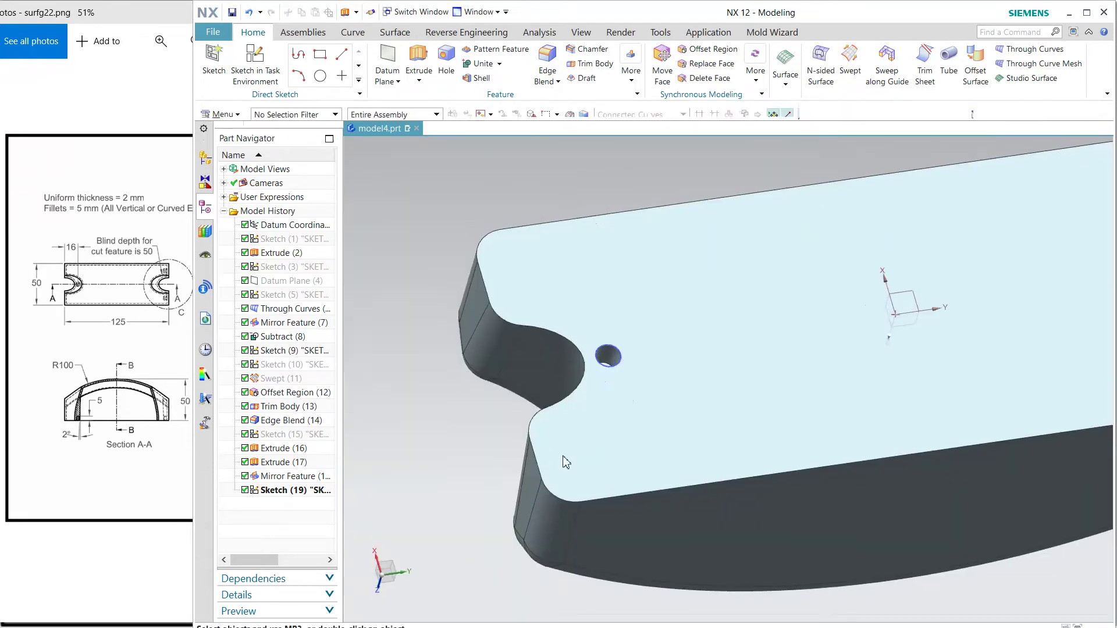
left_click(613, 371)
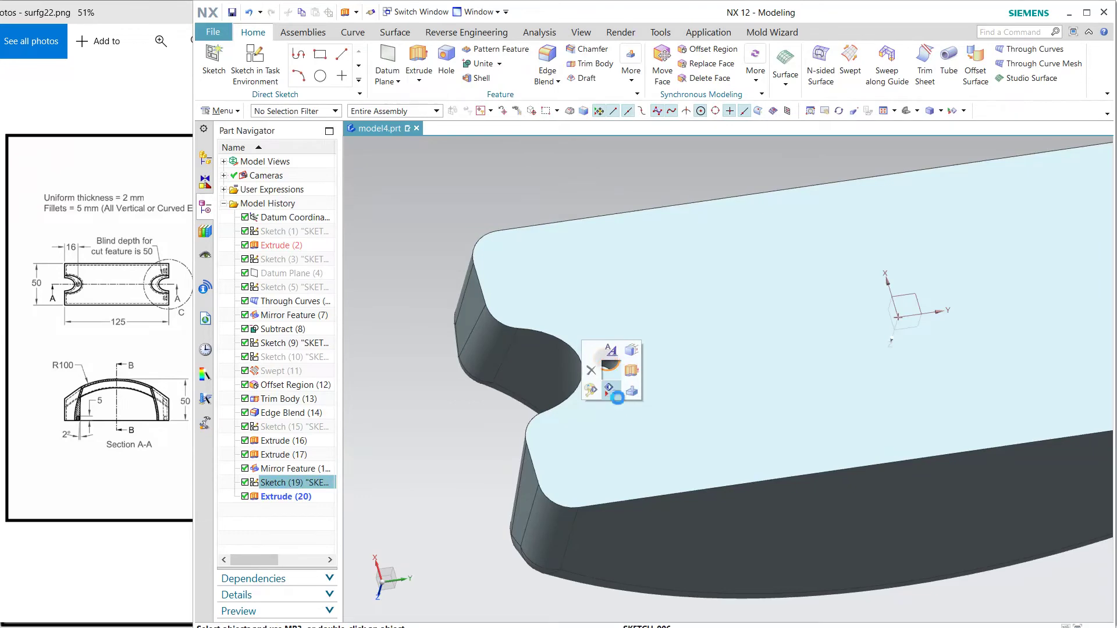
- Hide the circle sketch and shell the housing to 2 mm walls, open underneath
left_click(609, 388)
left_click(473, 81)
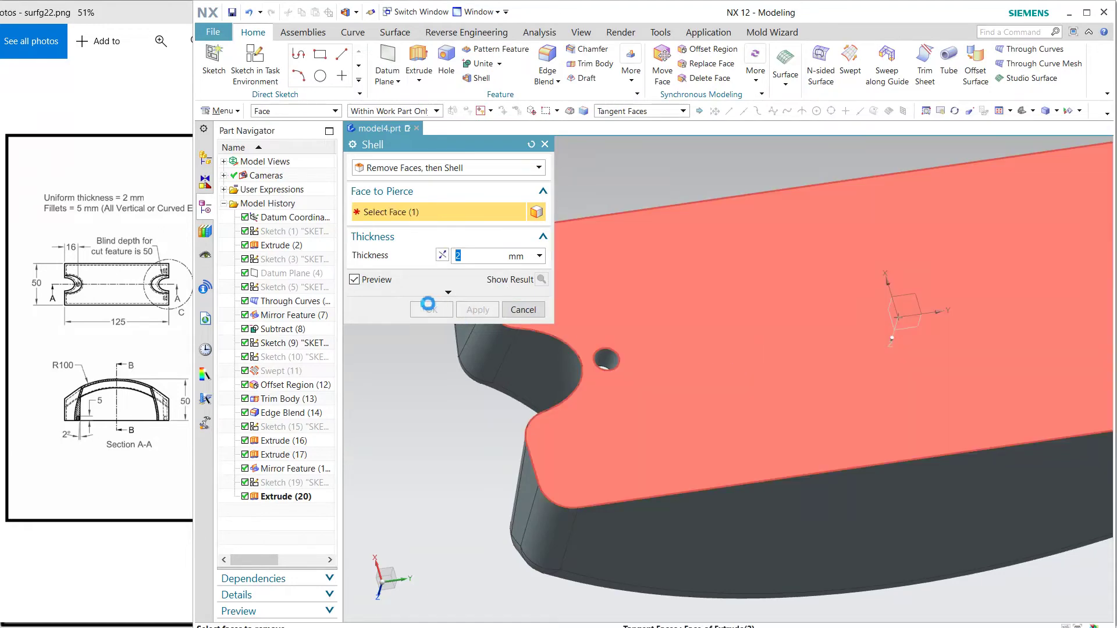
left_click(430, 308)
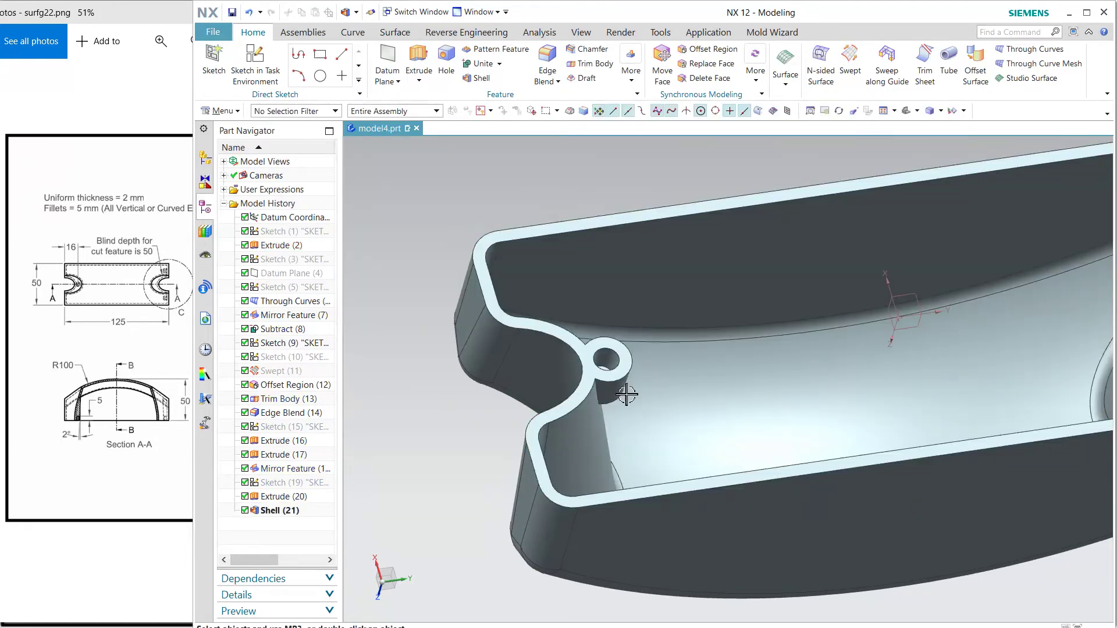
key("ctrl+f")
mouse_move(700, 391)
middle_mouse_down()
mouse_move(669, 414)
mouse_move(674, 431)
middle_mouse_up()
left_click(575, 32)
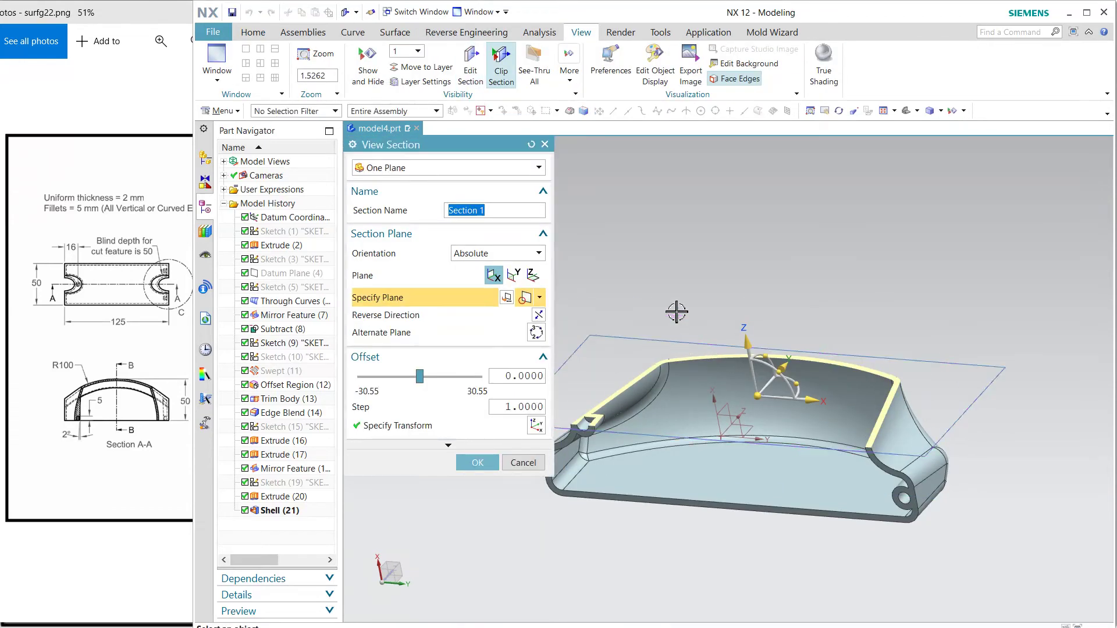
- Section the housing along the Y plane and orbit in on the inner boss
mouse_move(678, 311)
middle_mouse_down()
mouse_move(664, 375)
mouse_move(625, 381)
middle_mouse_up()
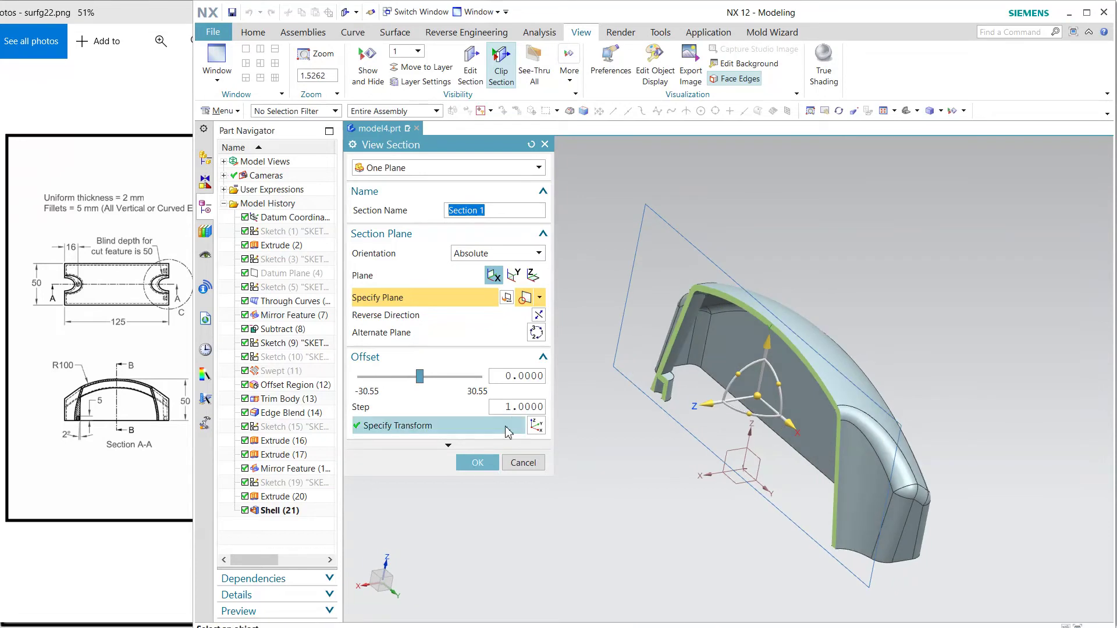
left_click(511, 279)
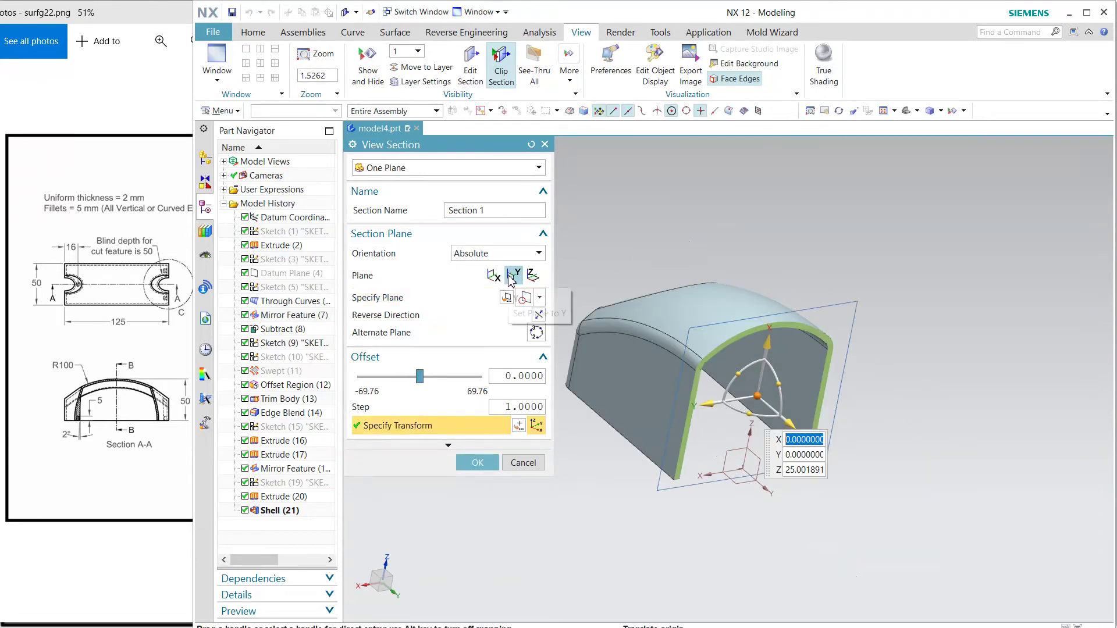
left_click(477, 463)
middle_click_drag(929, 356, 793, 332)
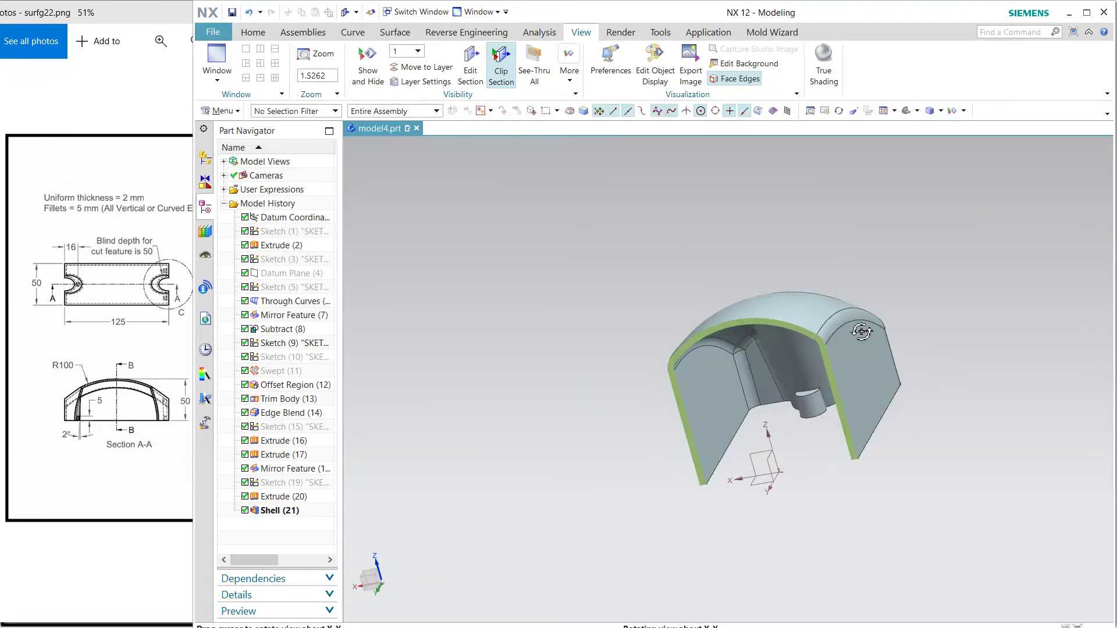
scroll(728, 195, "up", 4)
left_click(253, 32)
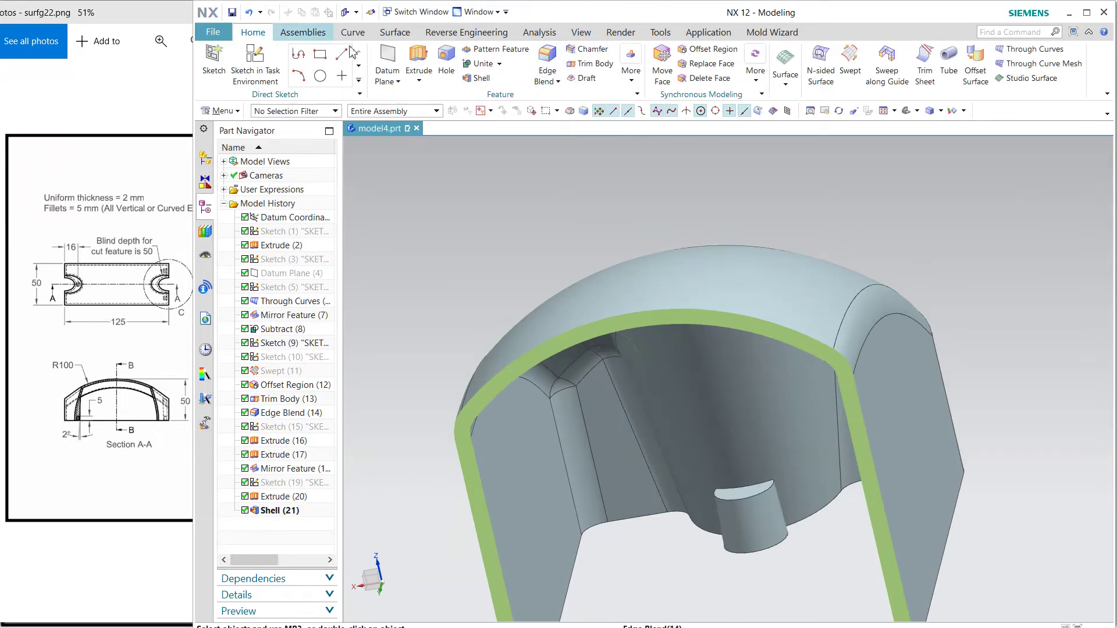
- Offset the inner boss's top face up 21.5 mm with Offset Region
left_click(711, 49)
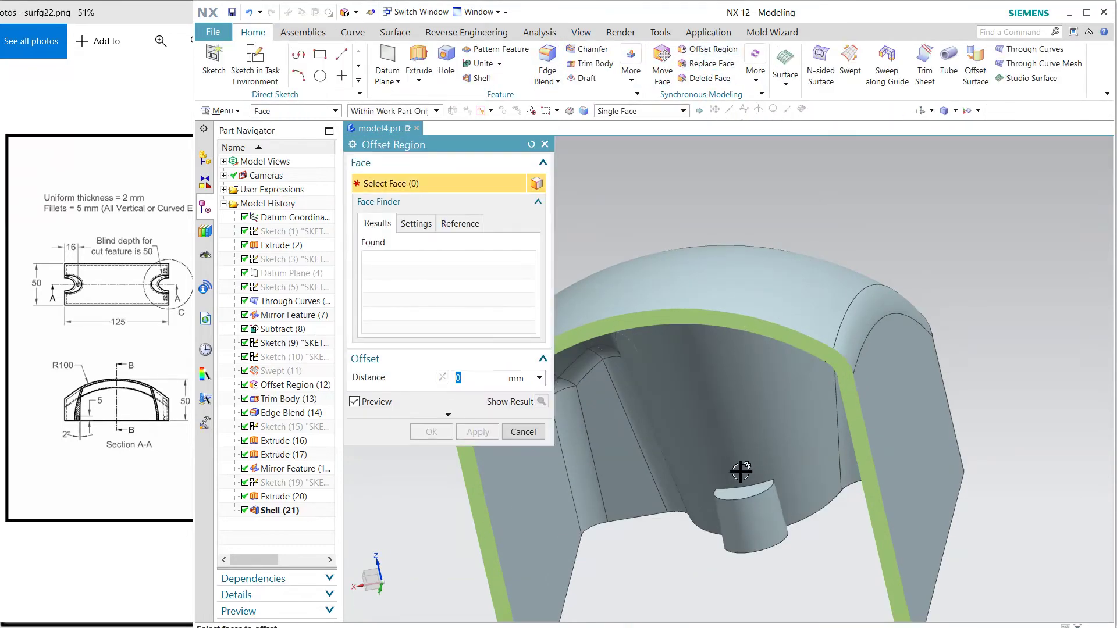
left_click(741, 490)
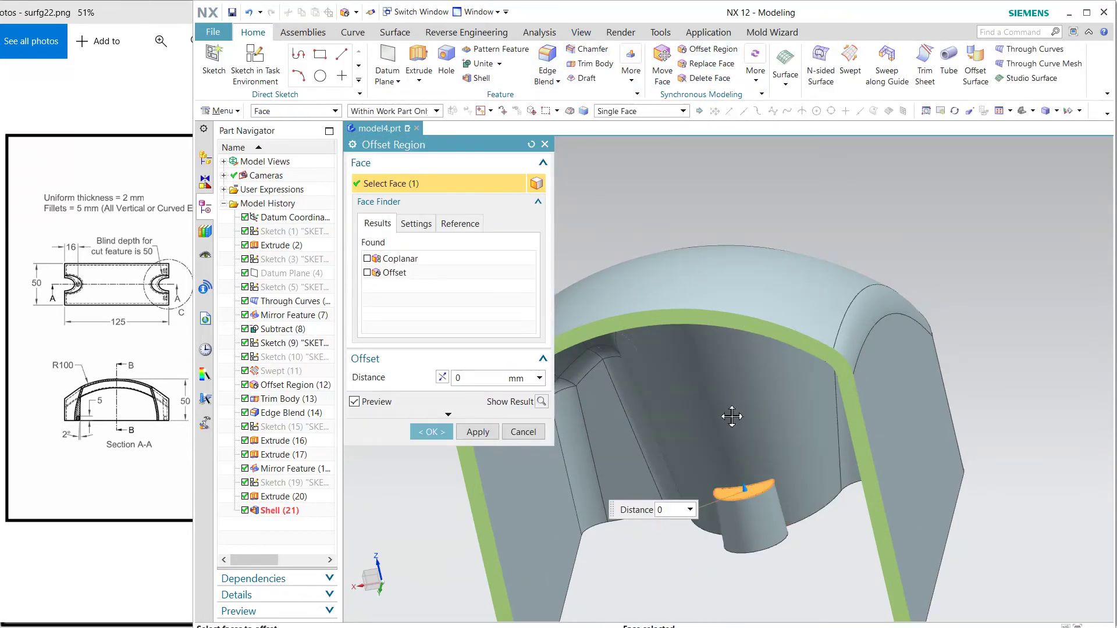
left_click_drag(739, 465, 707, 326)
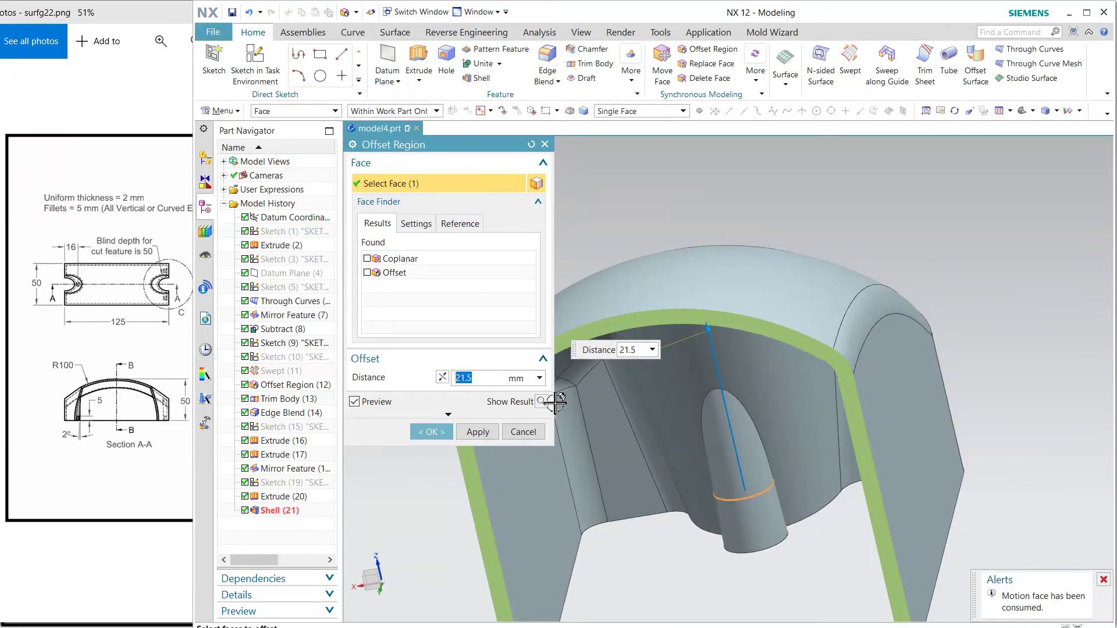
left_click(431, 437)
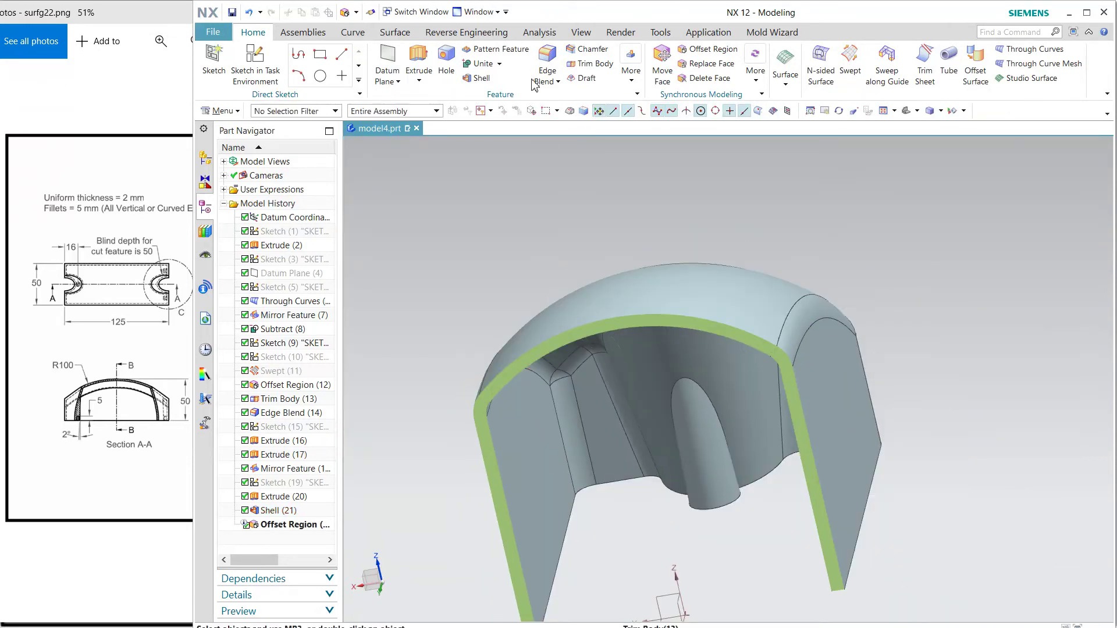
- Reverse the section direction to show the housing's other half
left_click(580, 35)
left_click(472, 64)
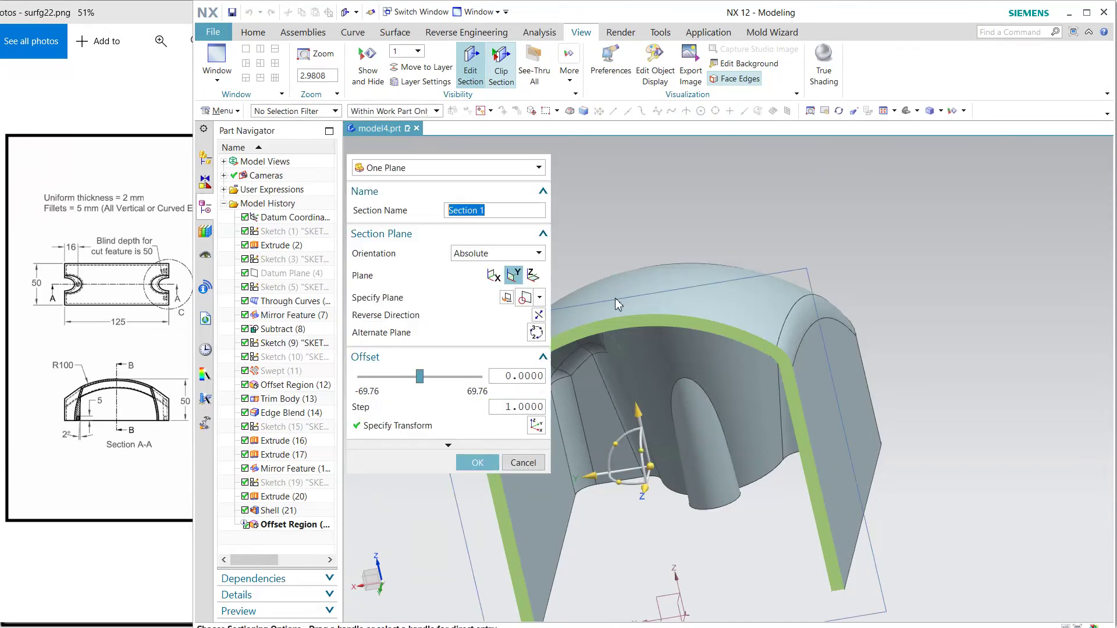
left_click(538, 314)
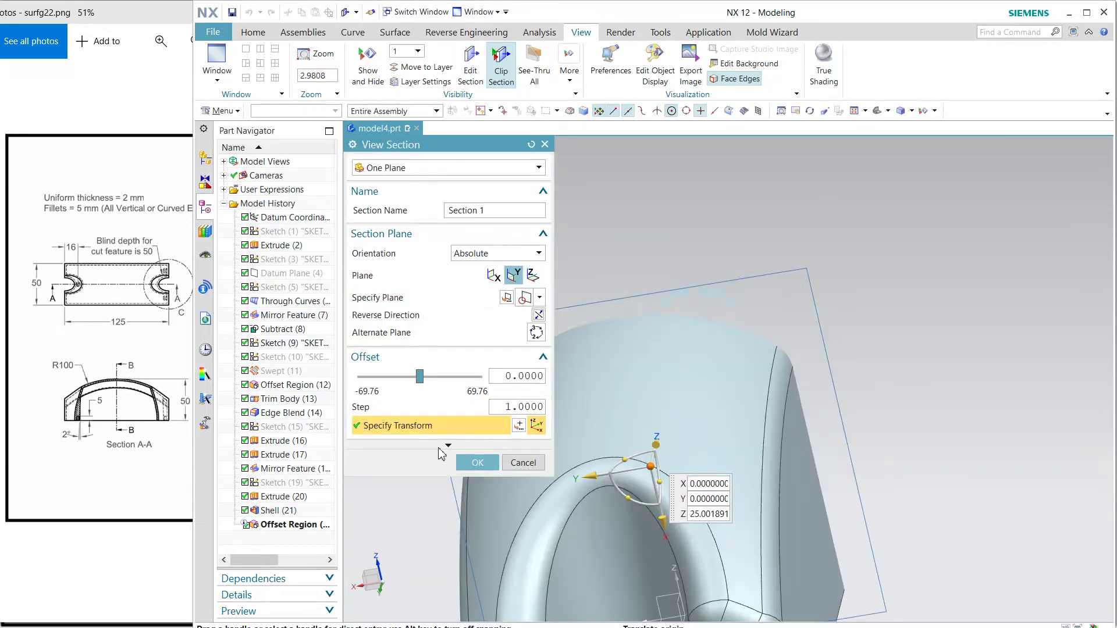
left_click(467, 465)
mouse_move(868, 324)
middle_mouse_down()
mouse_move(739, 305)
mouse_move(714, 324)
mouse_move(717, 296)
mouse_move(706, 291)
middle_mouse_up()
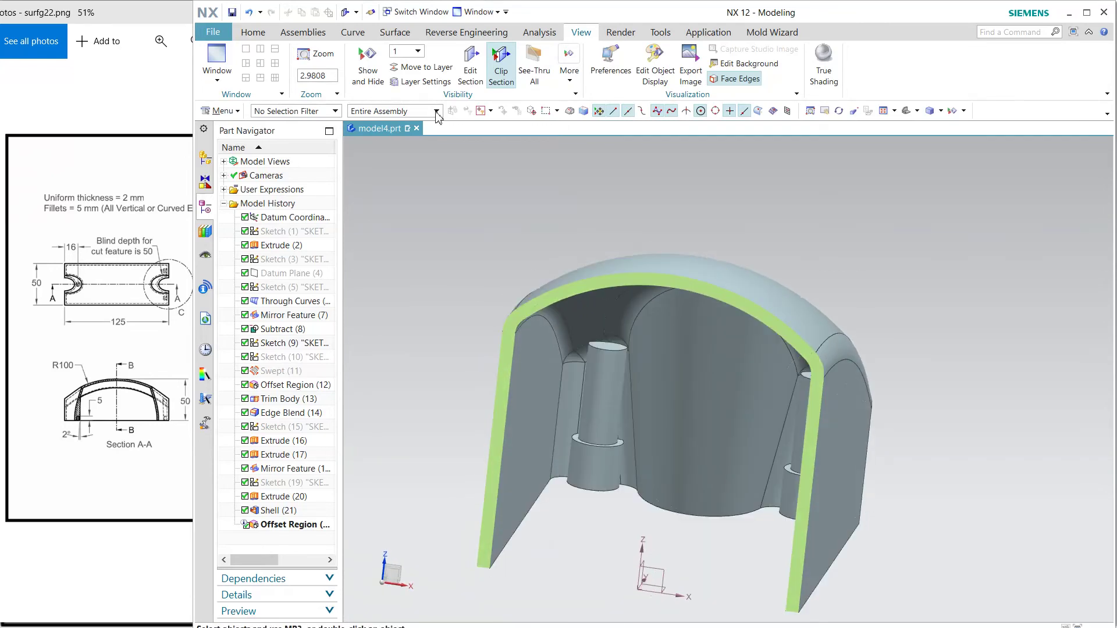
left_click(254, 33)
left_click(710, 49)
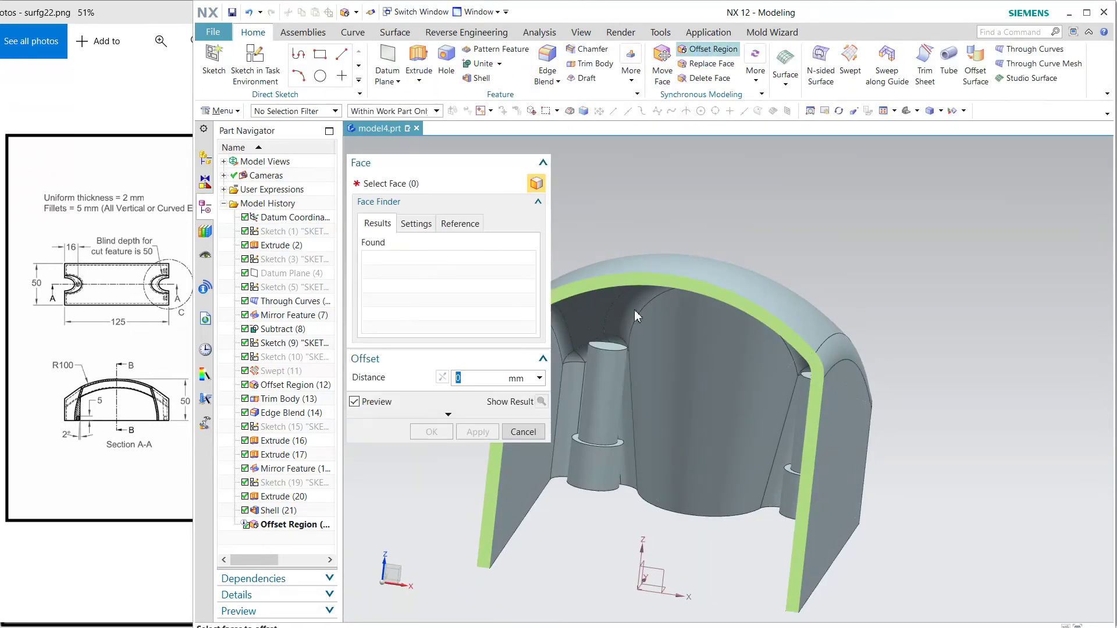
left_click(625, 350)
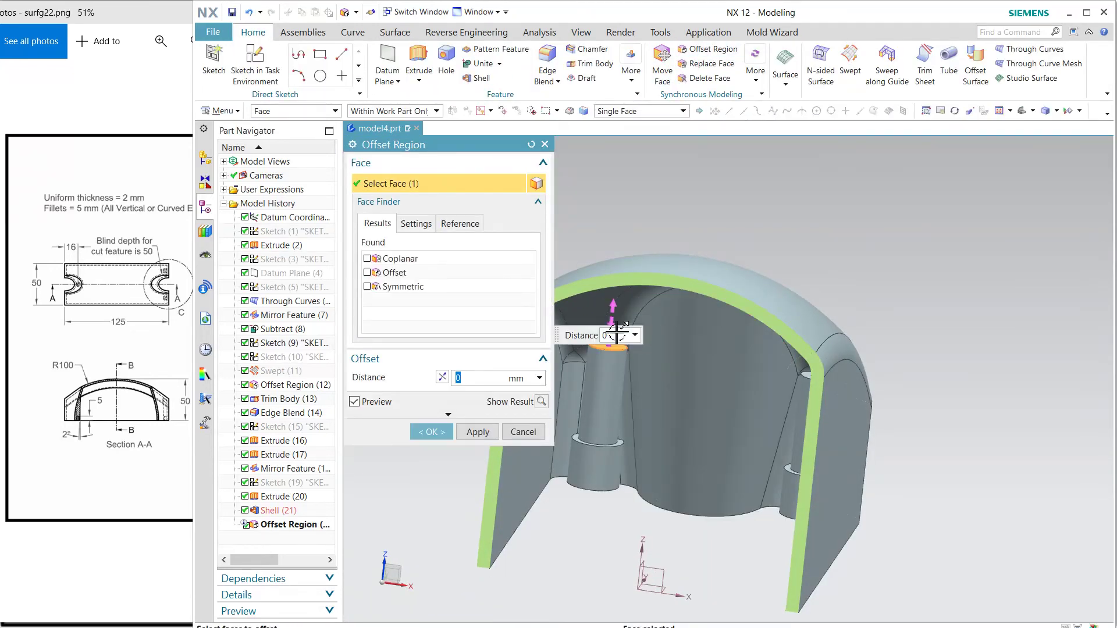
left_click_drag(603, 268, 605, 269)
type("12")
key("Return")
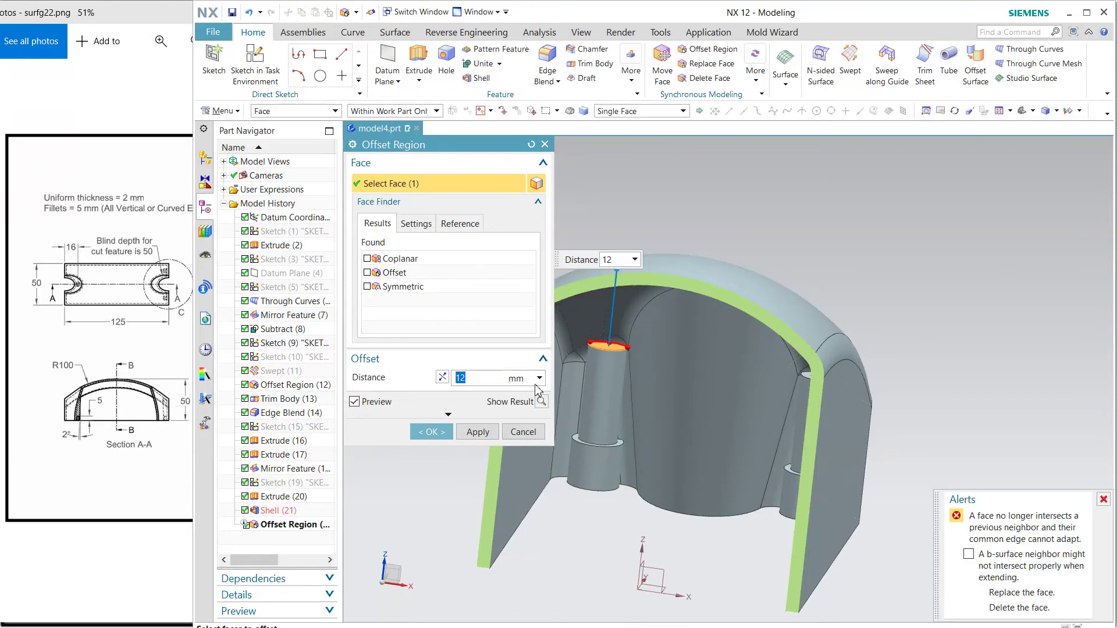
left_click(531, 144)
left_click(615, 347)
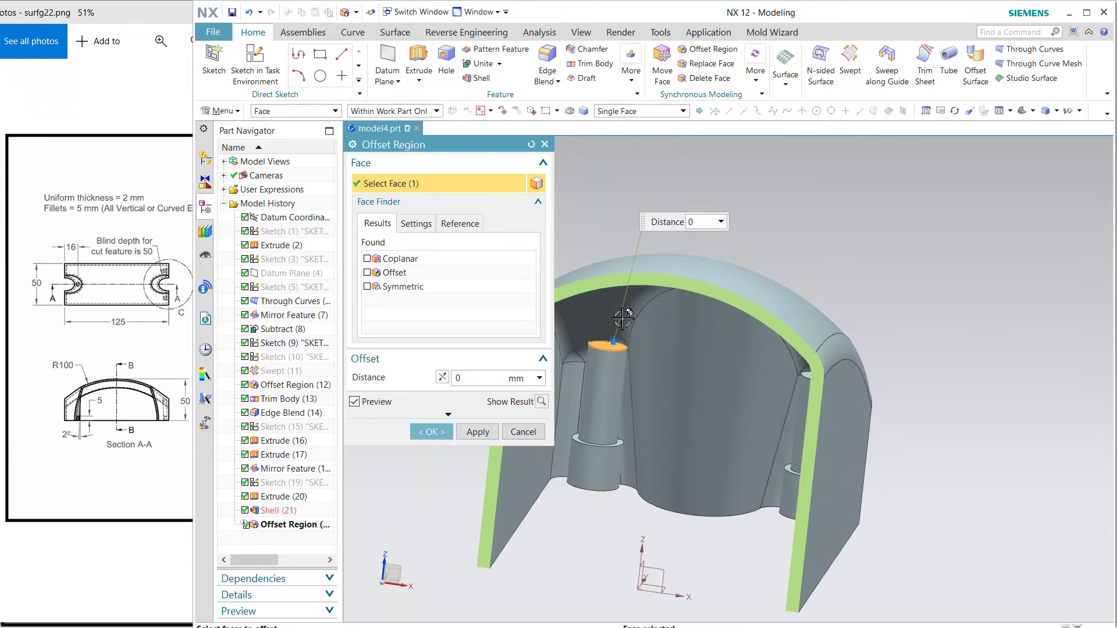
left_click_drag(619, 337, 618, 322)
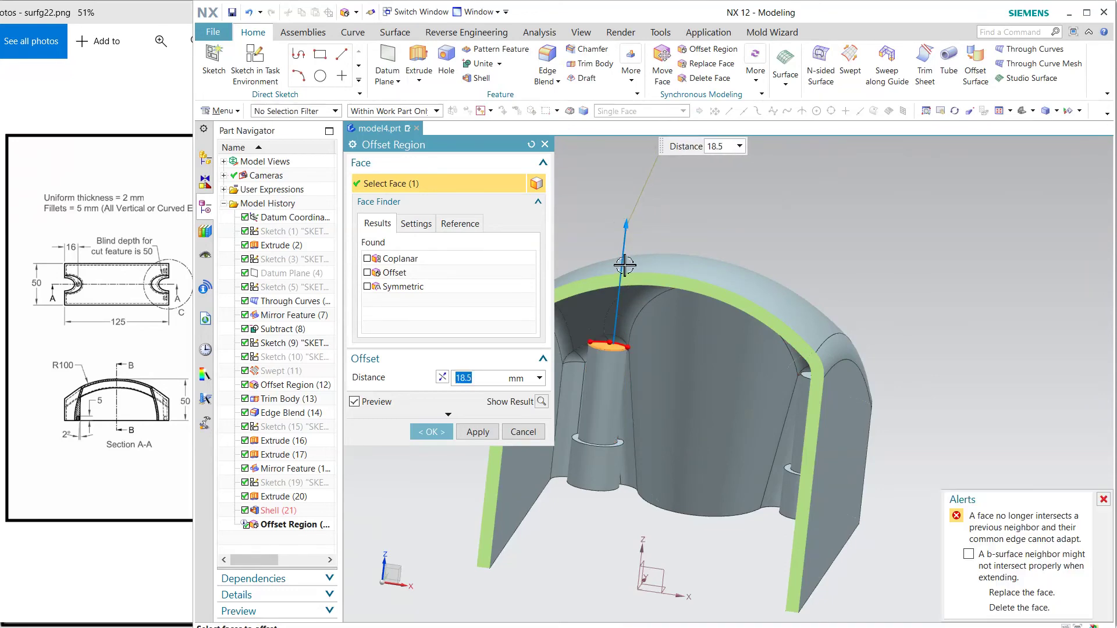
left_click_drag(625, 270, 631, 175)
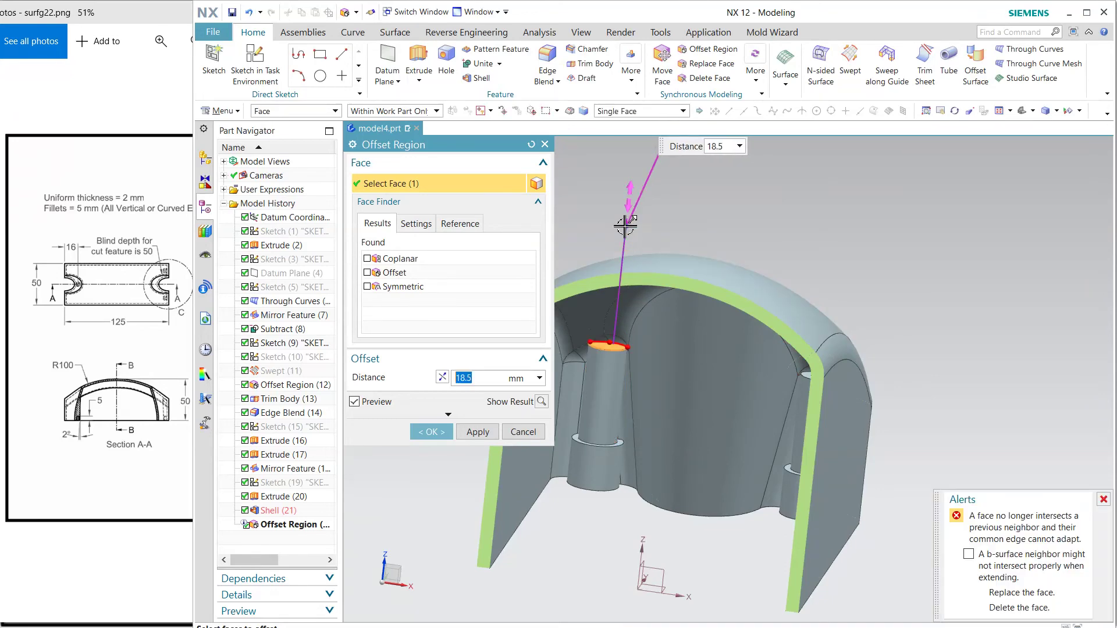
left_click(531, 144)
middle_click_drag(647, 232, 658, 235)
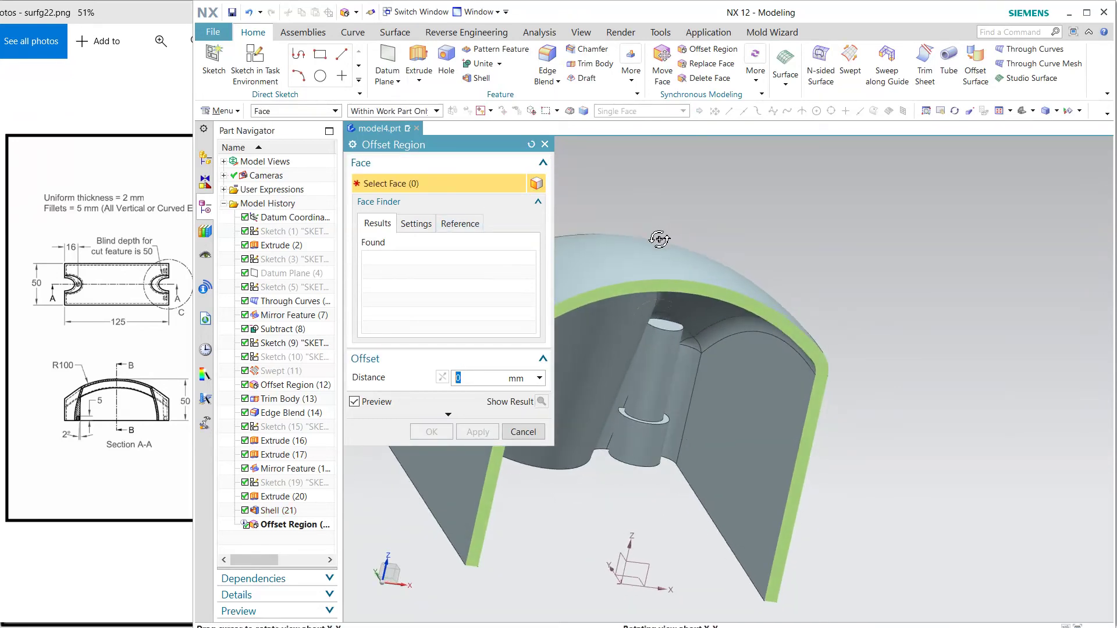
left_click(670, 325)
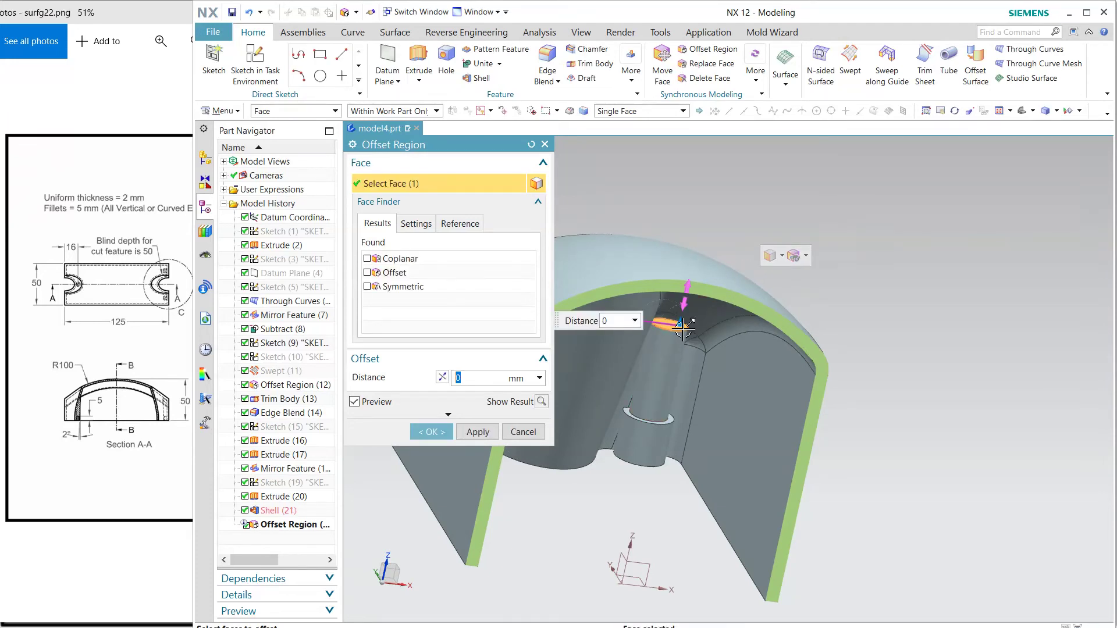
left_click_drag(690, 292, 692, 265)
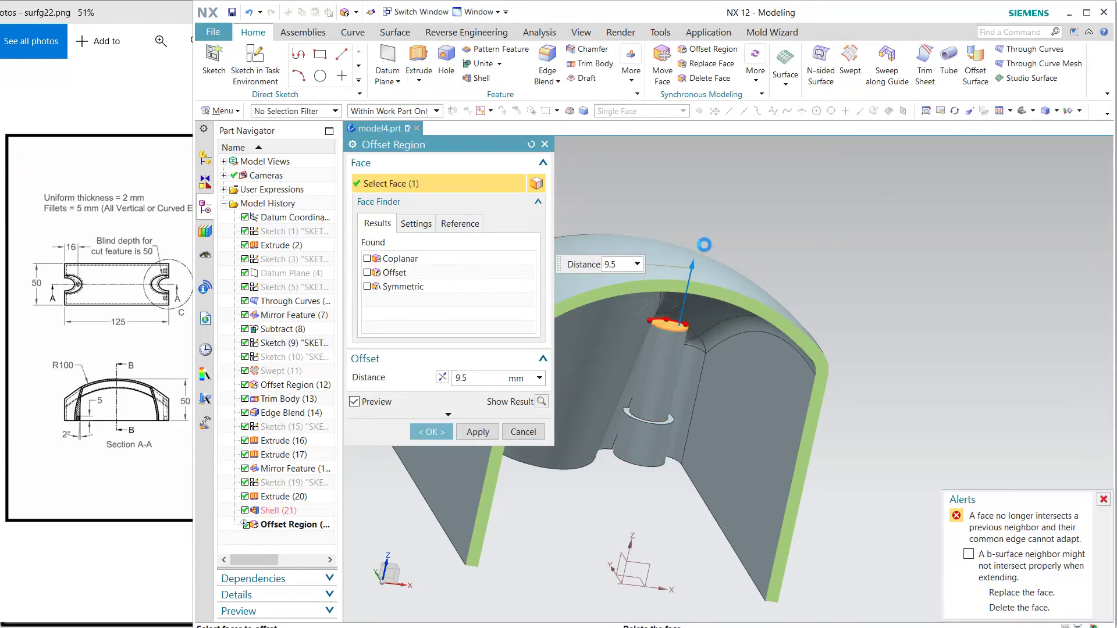
left_click(517, 434)
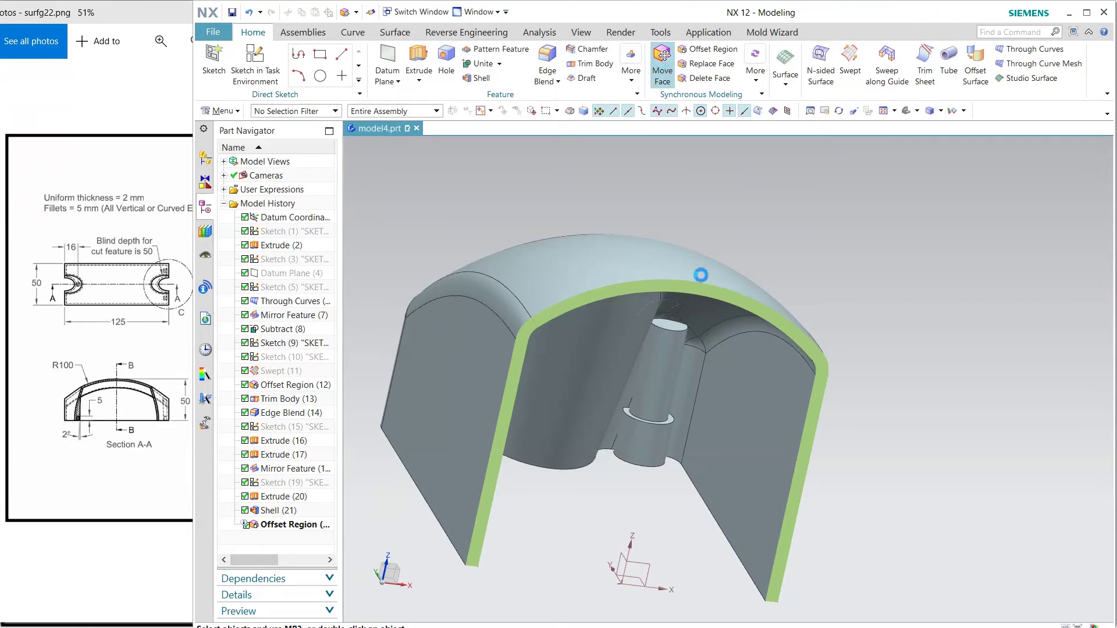
- Try moving the boss top face 14.5 mm, then abandon the move
left_click(677, 324)
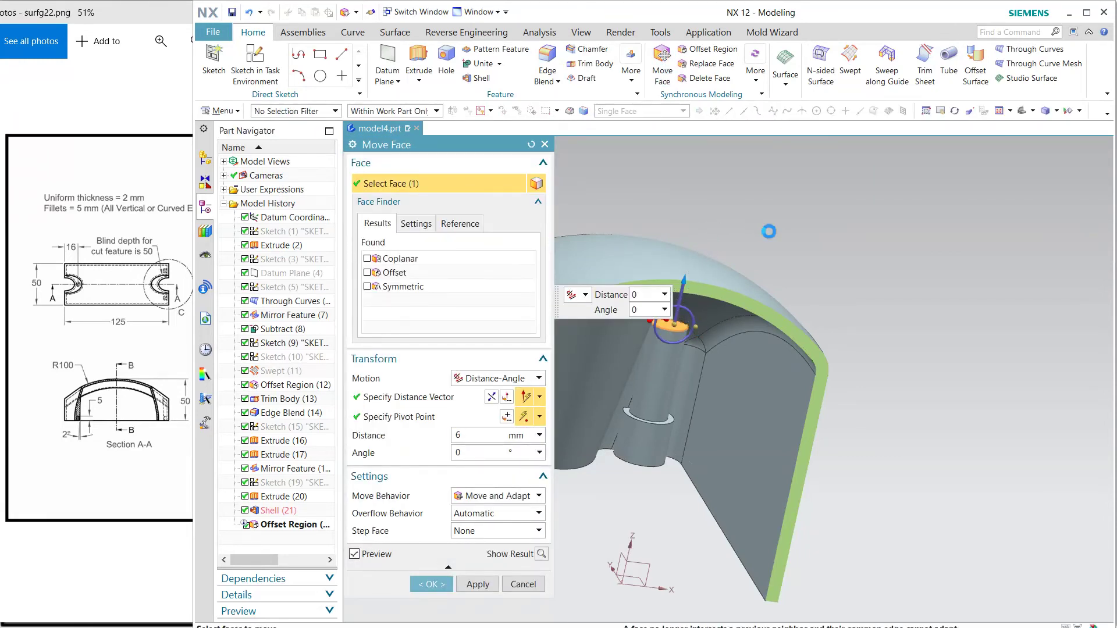
left_click_drag(768, 231, 747, 227)
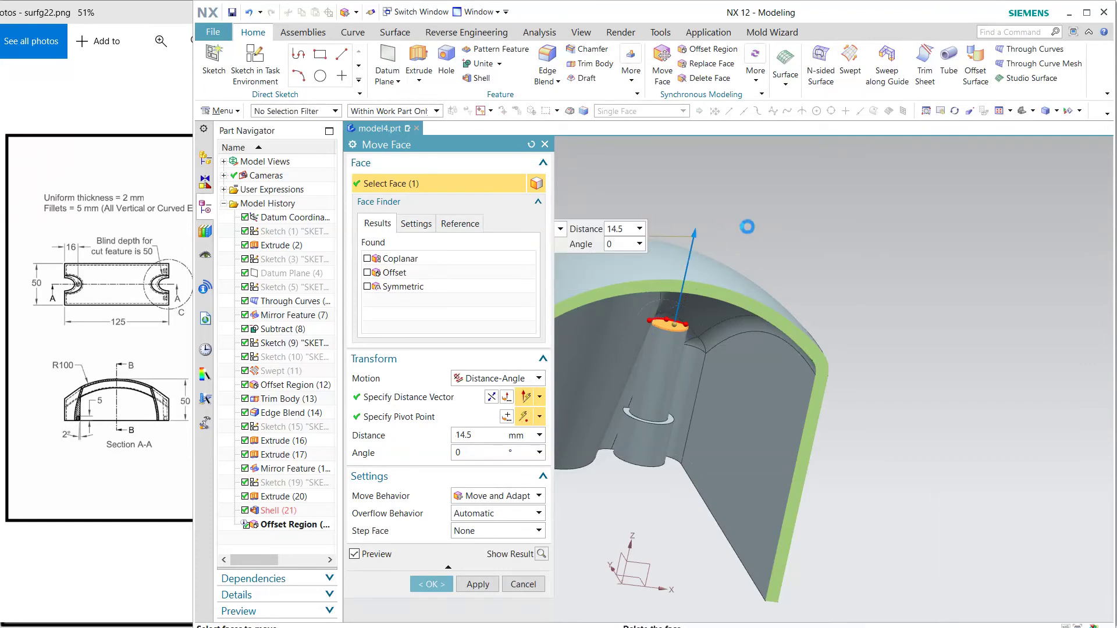
key("Escape")
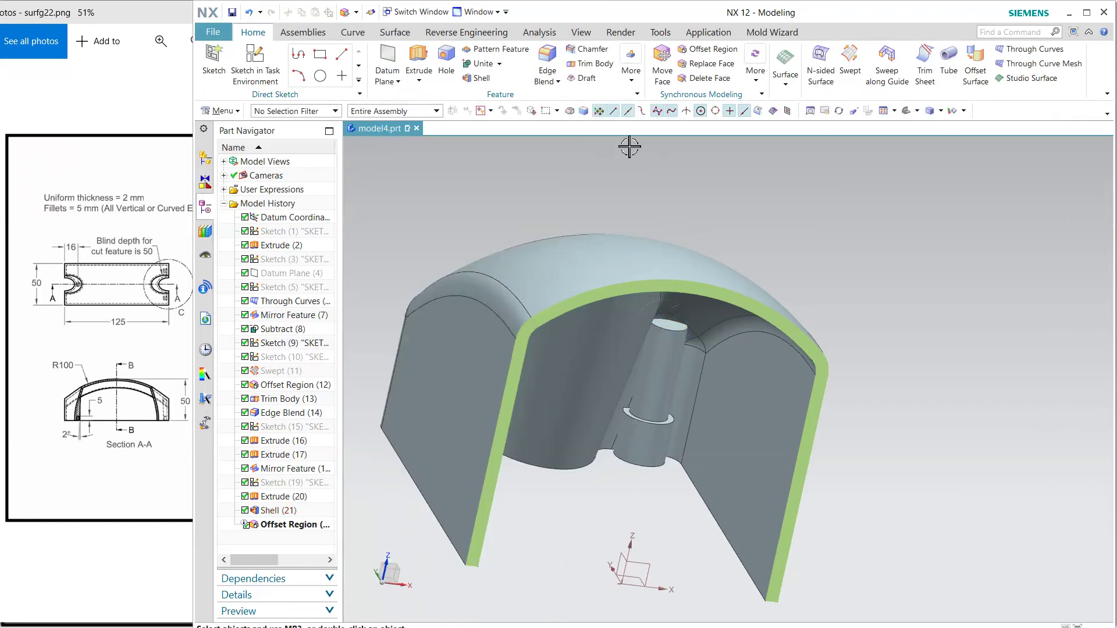
left_click(576, 32)
- Turn off the section cut and rotate the view to look into the part
left_click(501, 61)
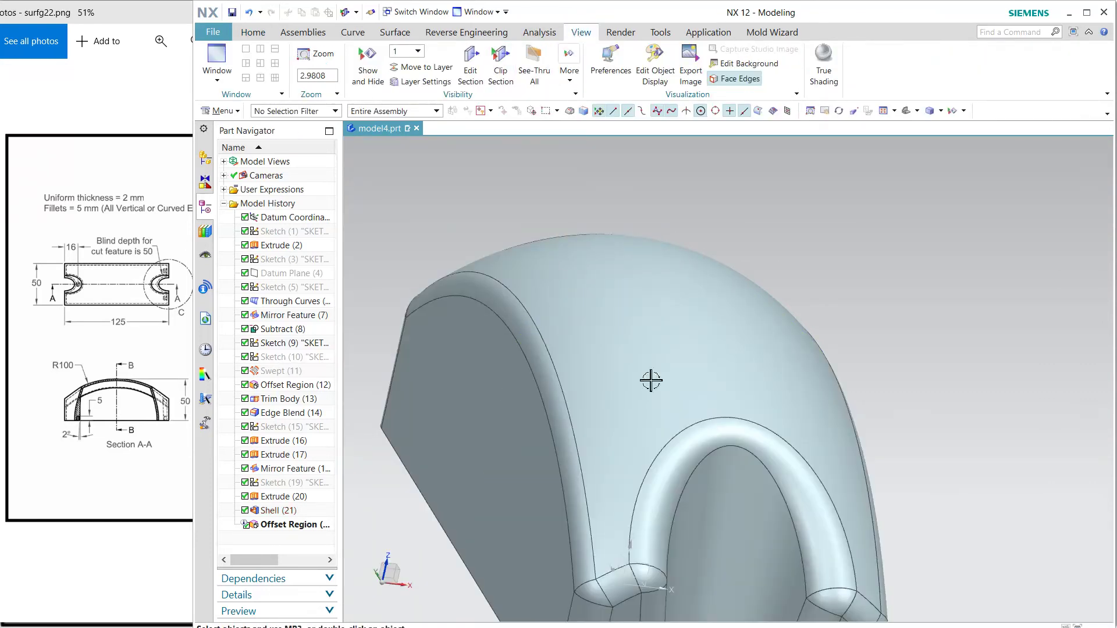
mouse_move(647, 379)
middle_mouse_down()
mouse_move(725, 426)
mouse_move(733, 367)
mouse_move(661, 401)
mouse_move(643, 396)
mouse_move(726, 466)
mouse_move(716, 342)
mouse_move(725, 456)
mouse_move(683, 456)
mouse_move(668, 417)
mouse_move(619, 406)
middle_mouse_up()
scroll(516, 442, "up", 3)
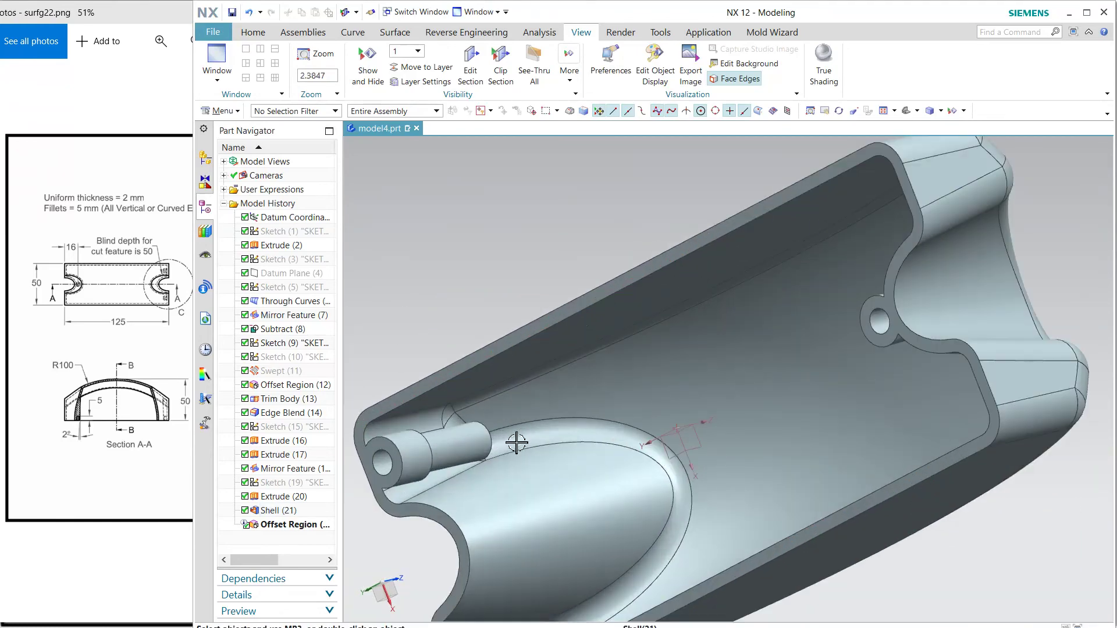
scroll(516, 442, "up", 2)
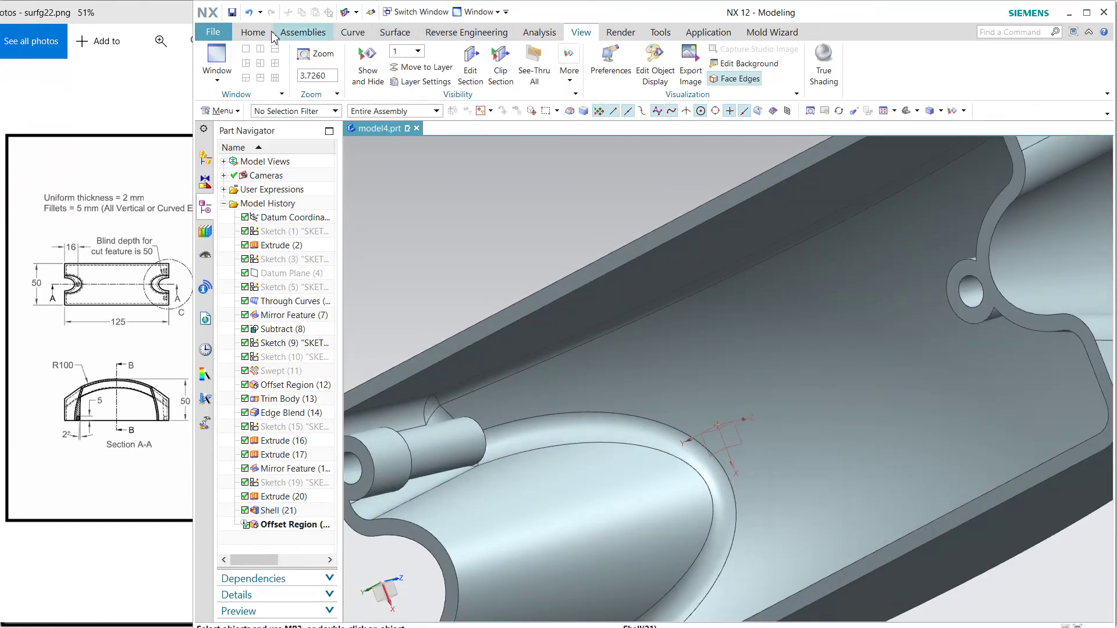
left_click(253, 32)
scroll(698, 281, "down", 2)
scroll(698, 281, "down", 1)
- Reposition the section plane across the housing and orbit to view the hollow interior
left_click(581, 32)
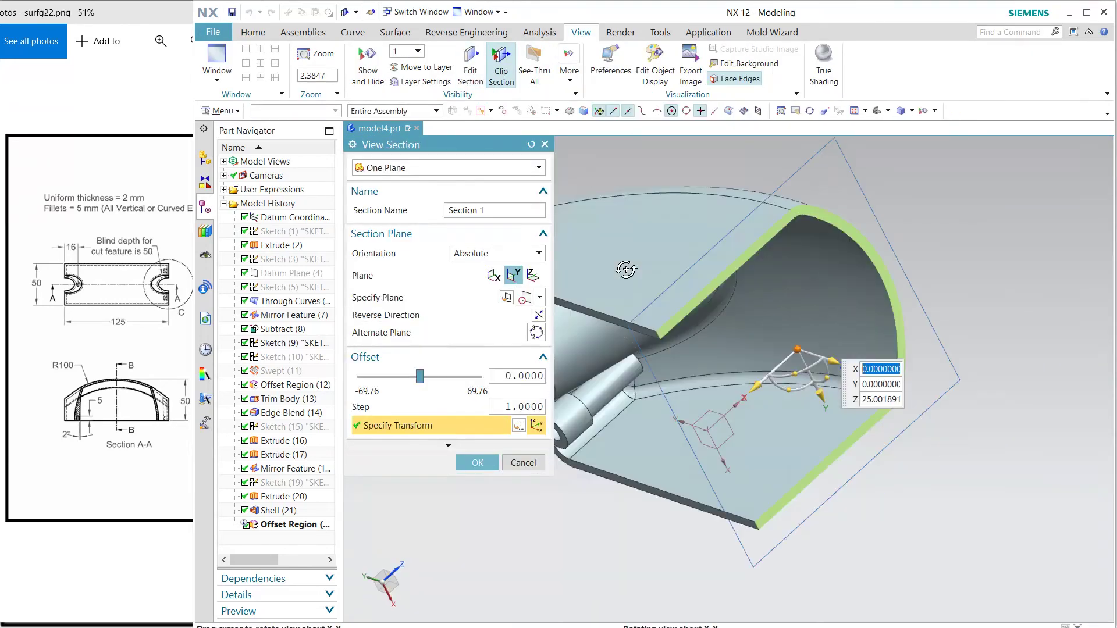
middle_click_drag(622, 274, 579, 271)
mouse_move(794, 384)
middle_mouse_down()
mouse_move(762, 386)
mouse_move(845, 394)
middle_mouse_up()
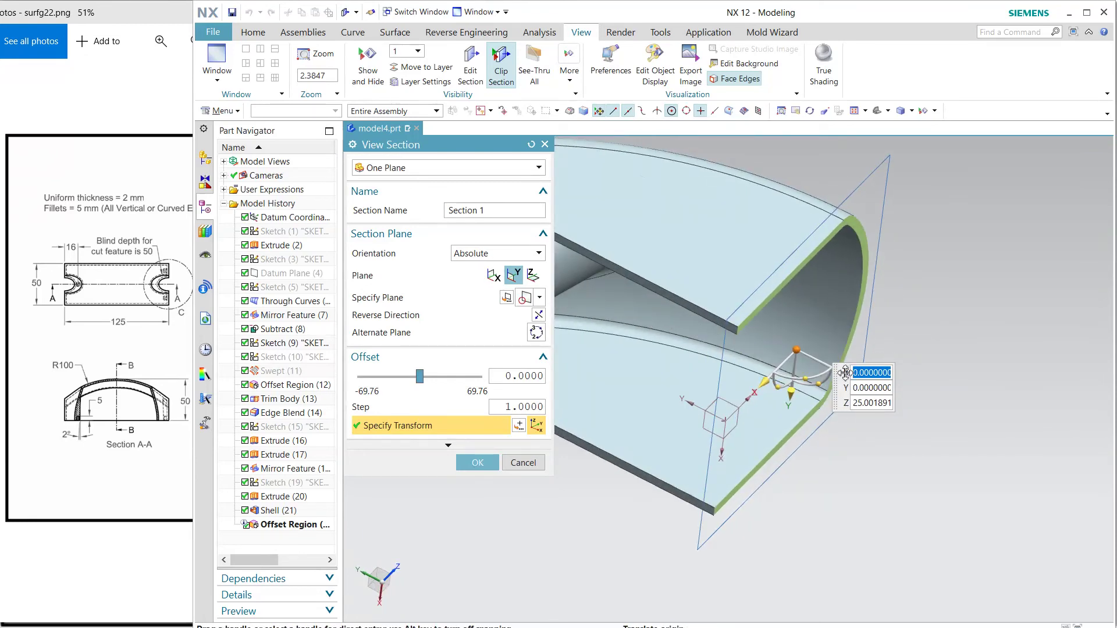
mouse_move(845, 372)
left_mouse_down()
mouse_move(671, 250)
mouse_move(675, 285)
left_mouse_up()
key("Escape")
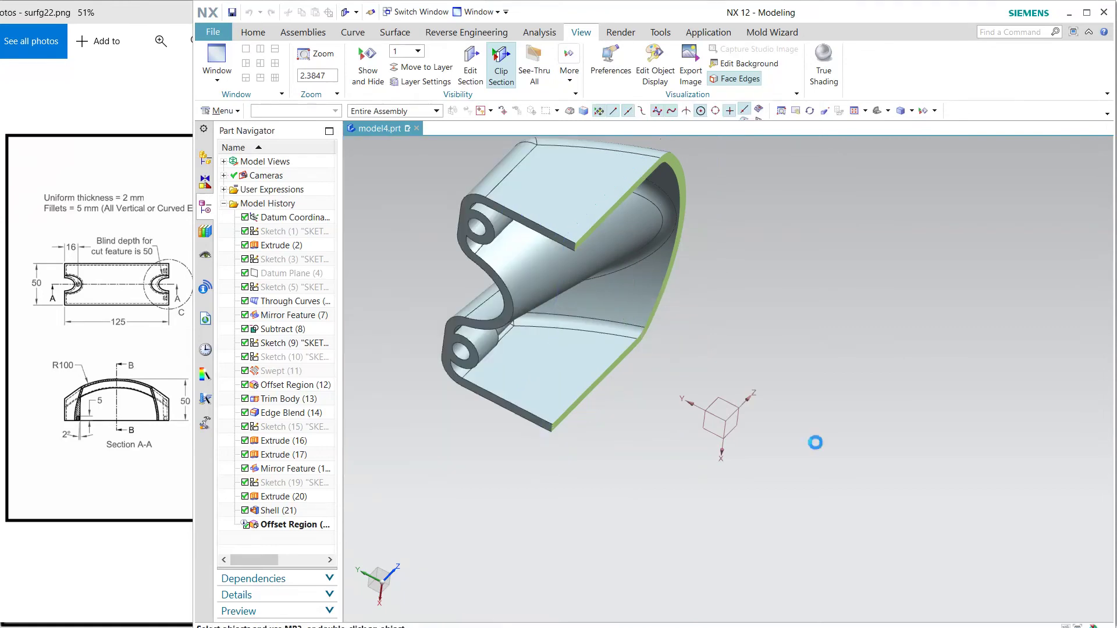
middle_click_drag(815, 443, 590, 205)
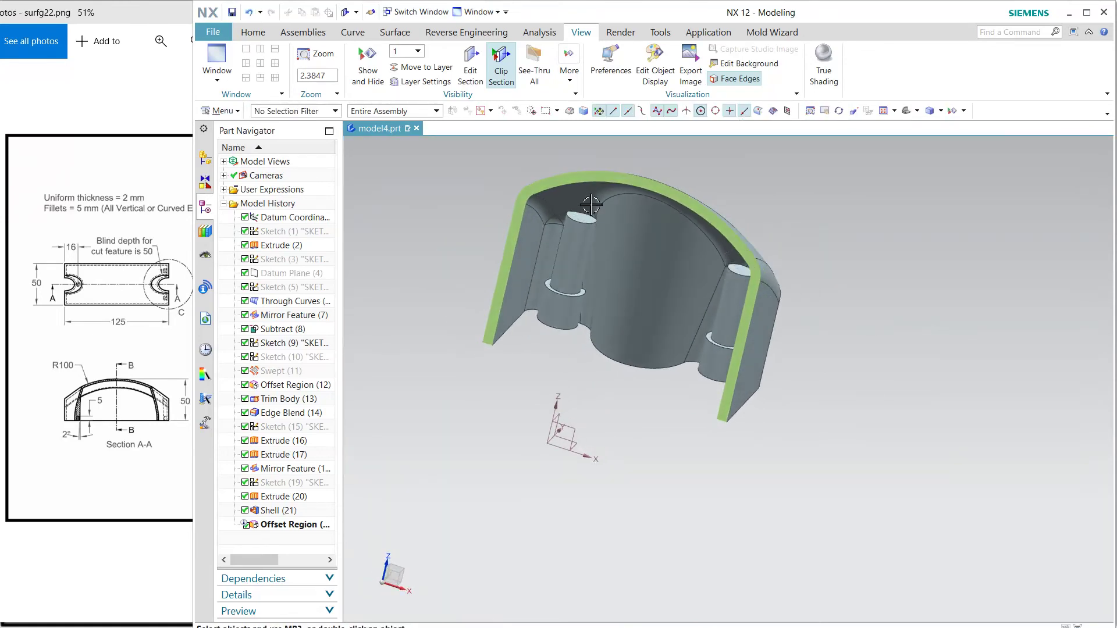
- Edit Extrude (17) so its end distance becomes 16 mm instead of 20 mm
scroll(591, 205, "up", 2)
scroll(573, 211, "up", 3)
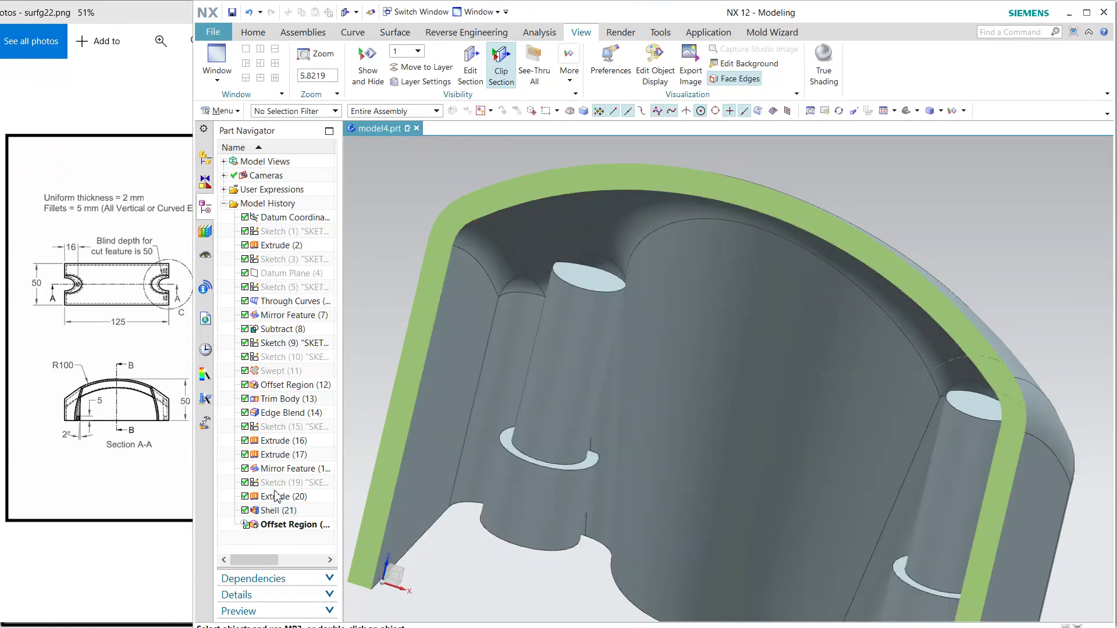
left_click(284, 456)
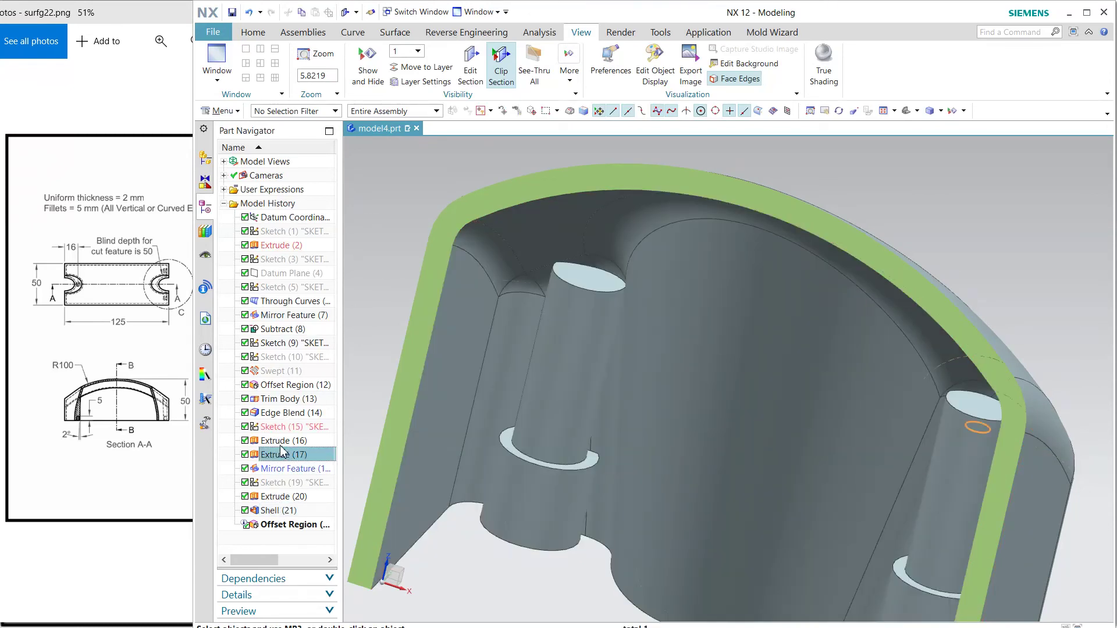
left_click(283, 445)
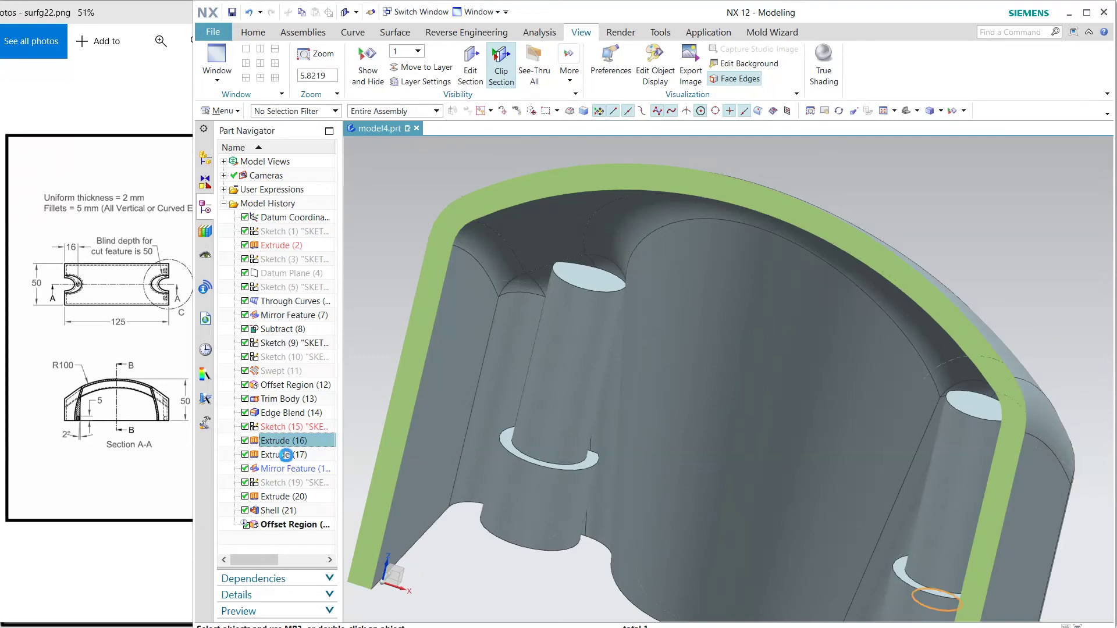
double_click(286, 455)
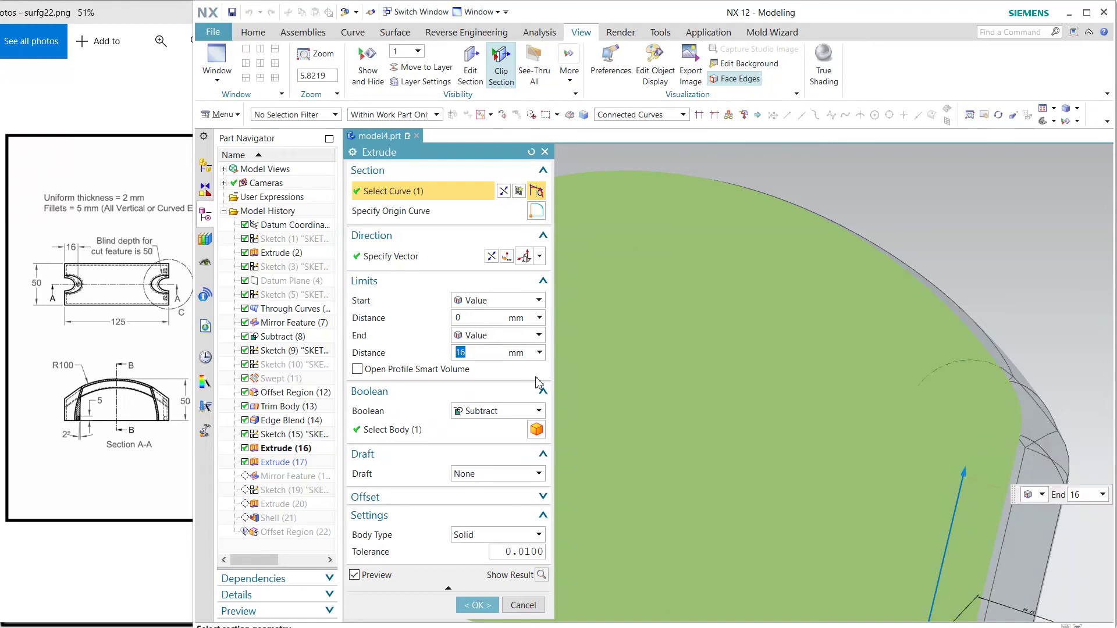
left_click(475, 605)
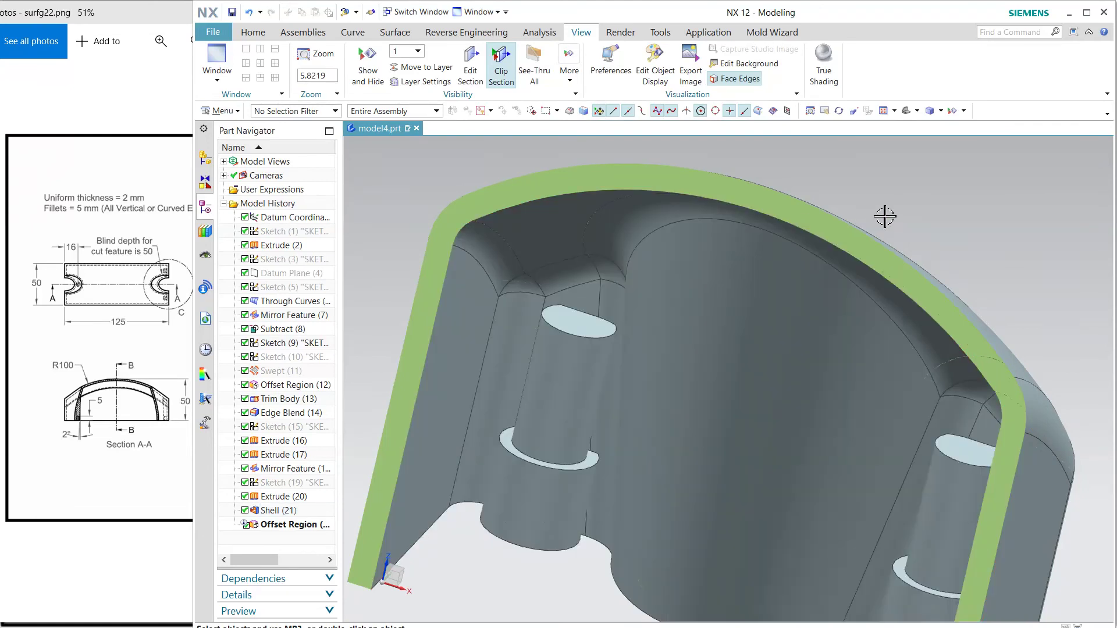
left_click(253, 32)
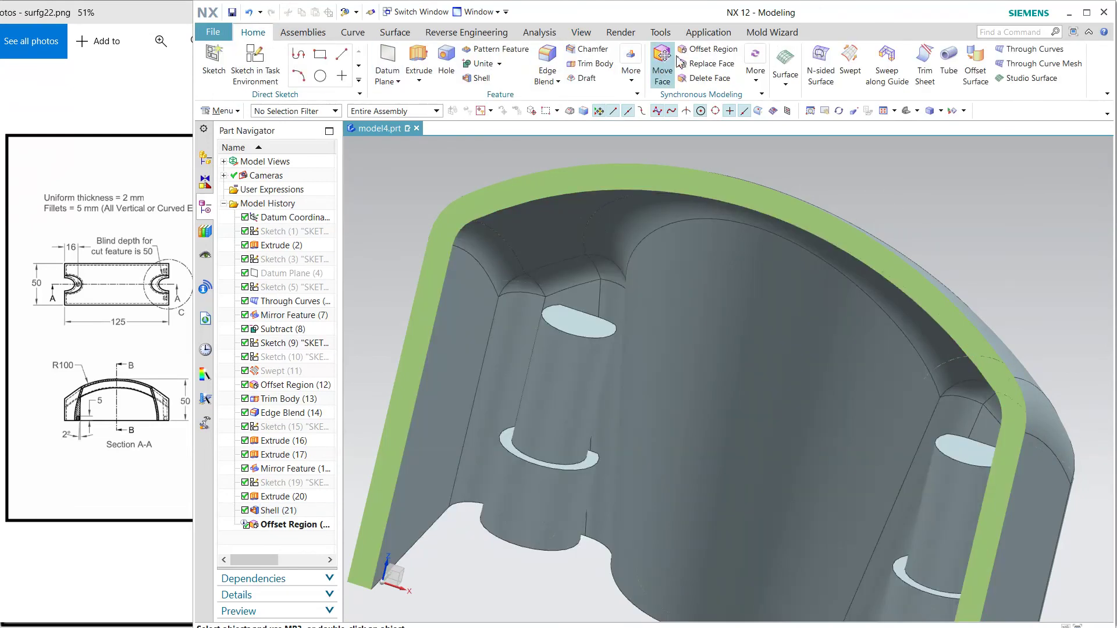
- Offset the left internal boss's top face upward by 9 mm with Offset Region
left_click(698, 53)
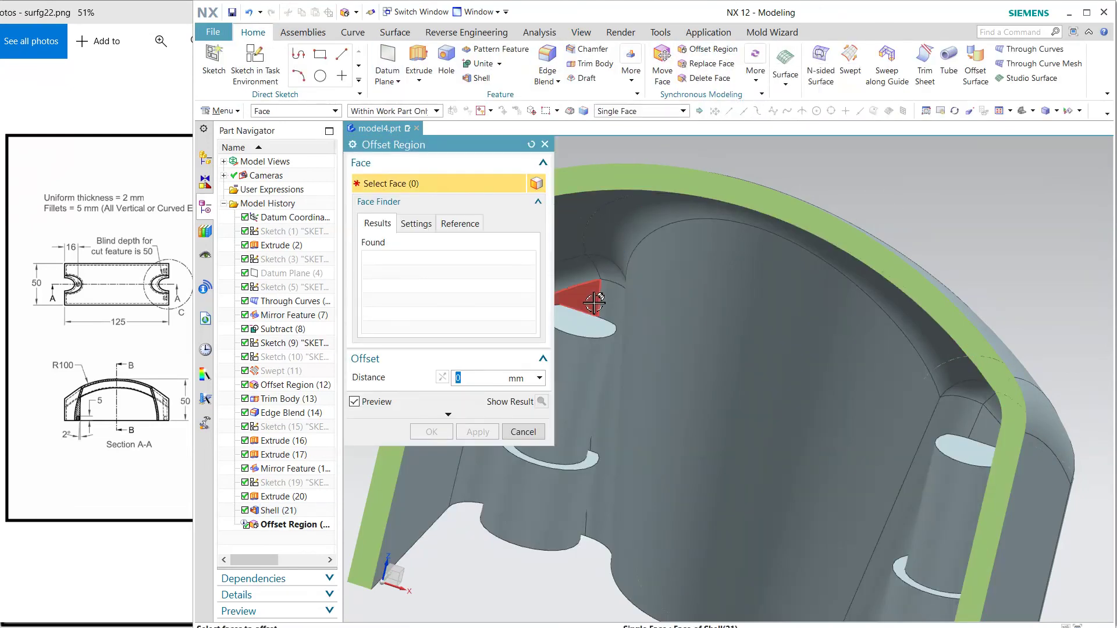
left_click(587, 346)
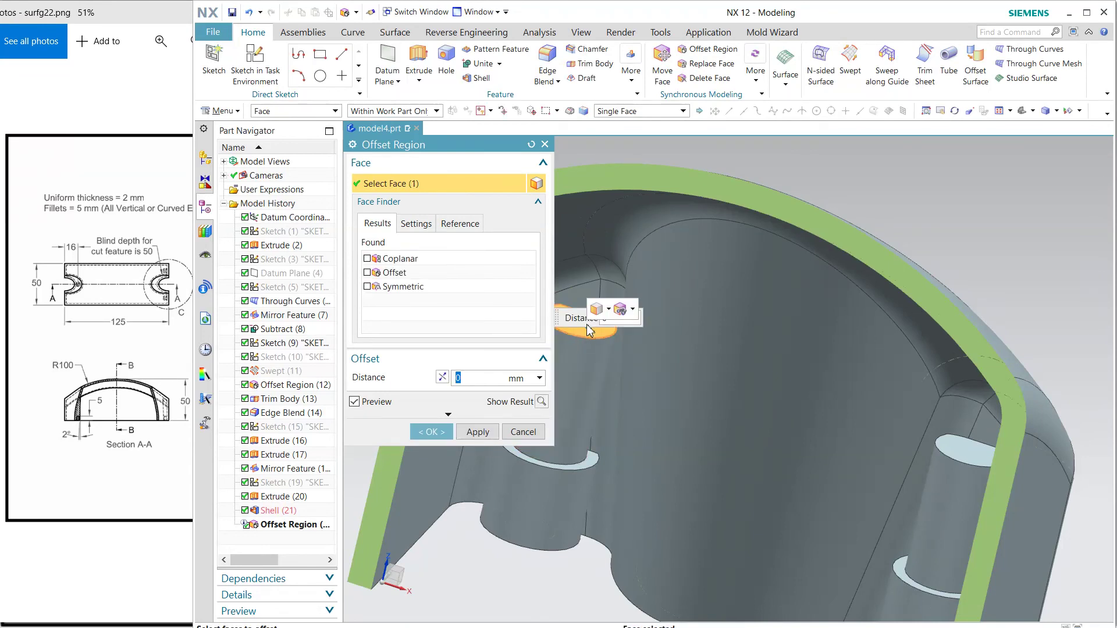
left_click_drag(587, 324, 673, 235)
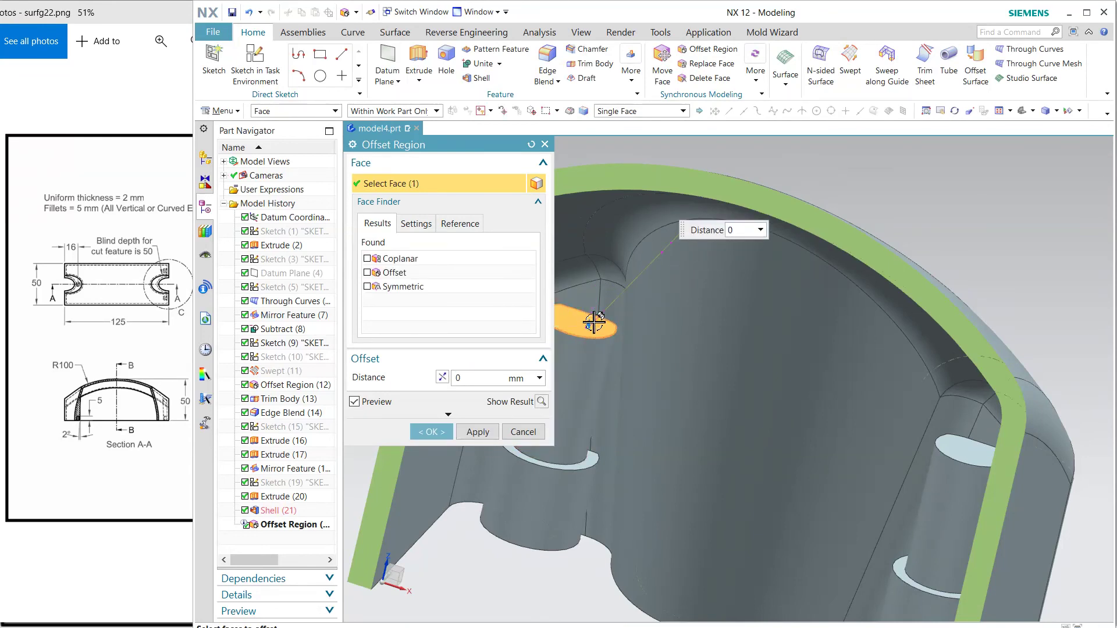
left_click_drag(593, 323, 598, 220)
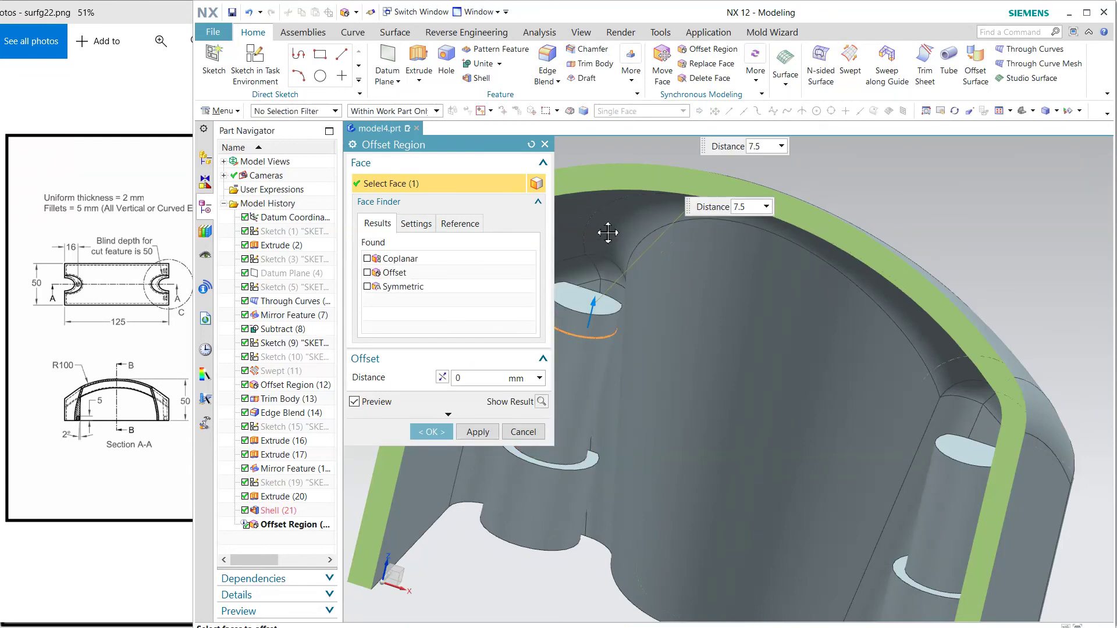
left_click(478, 432)
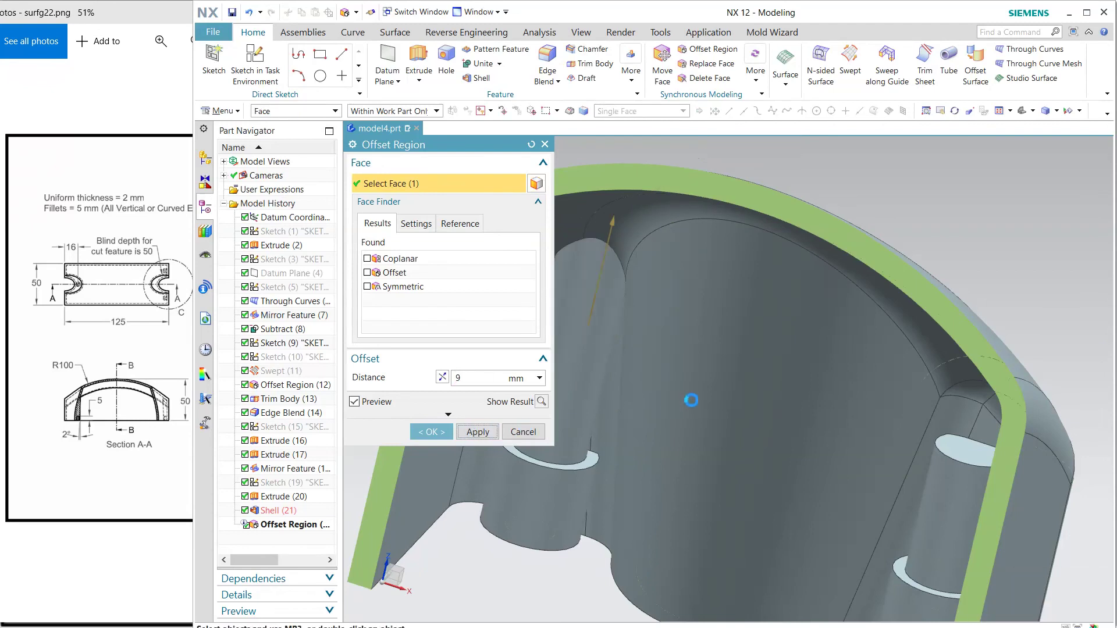
- Offset the right boss's top face by 8.5 mm to reach the inner top
left_click(958, 452)
left_click_drag(966, 448, 756, 377)
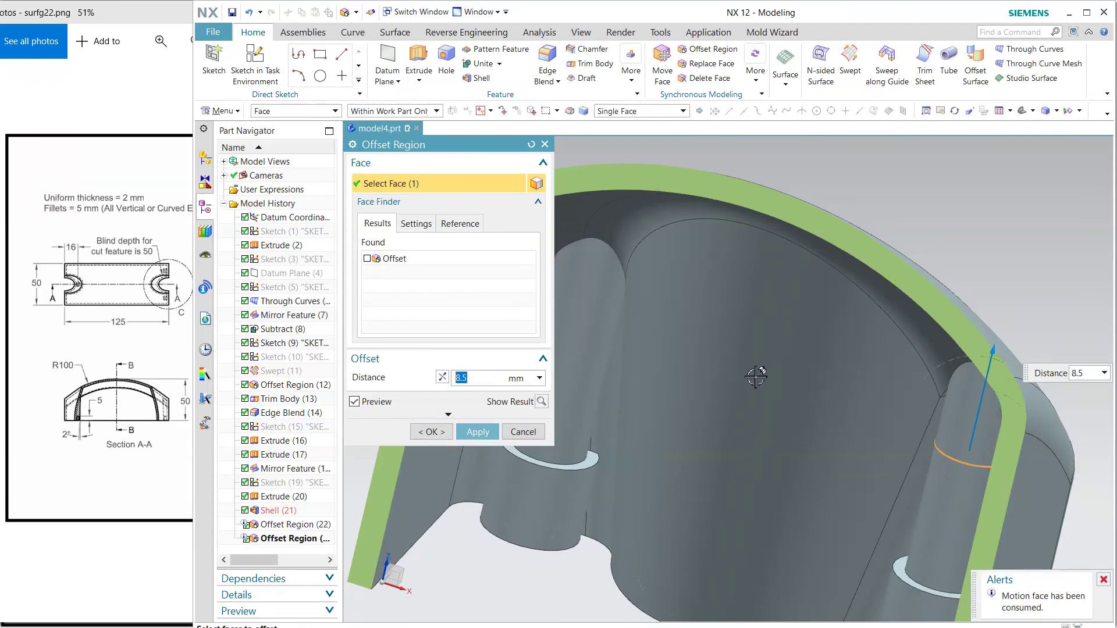
left_click(432, 432)
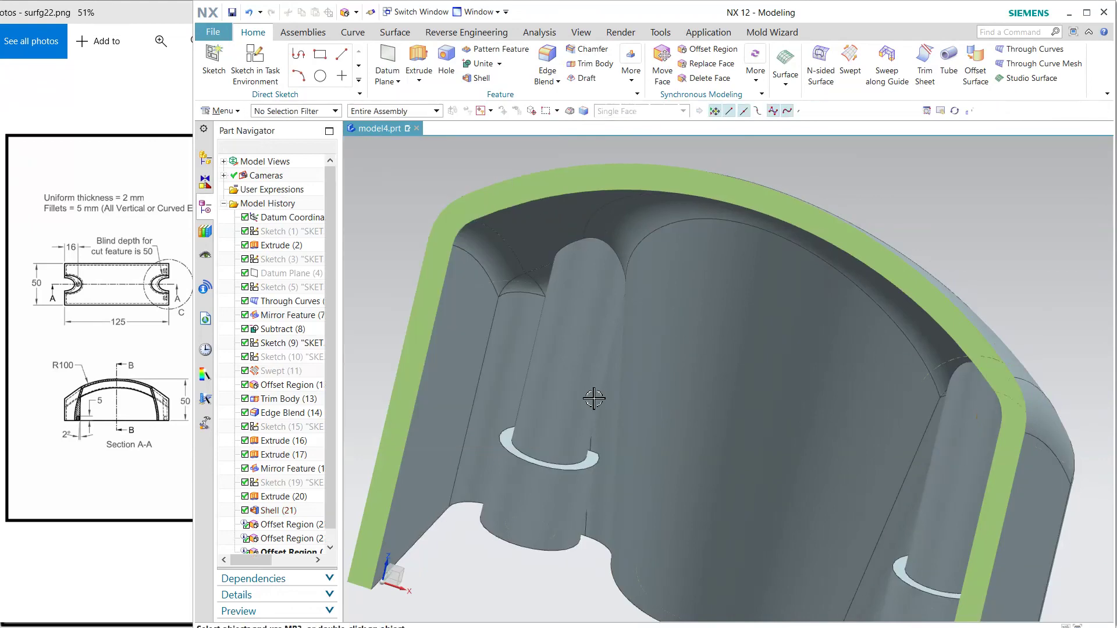
middle_click_drag(594, 399, 676, 370)
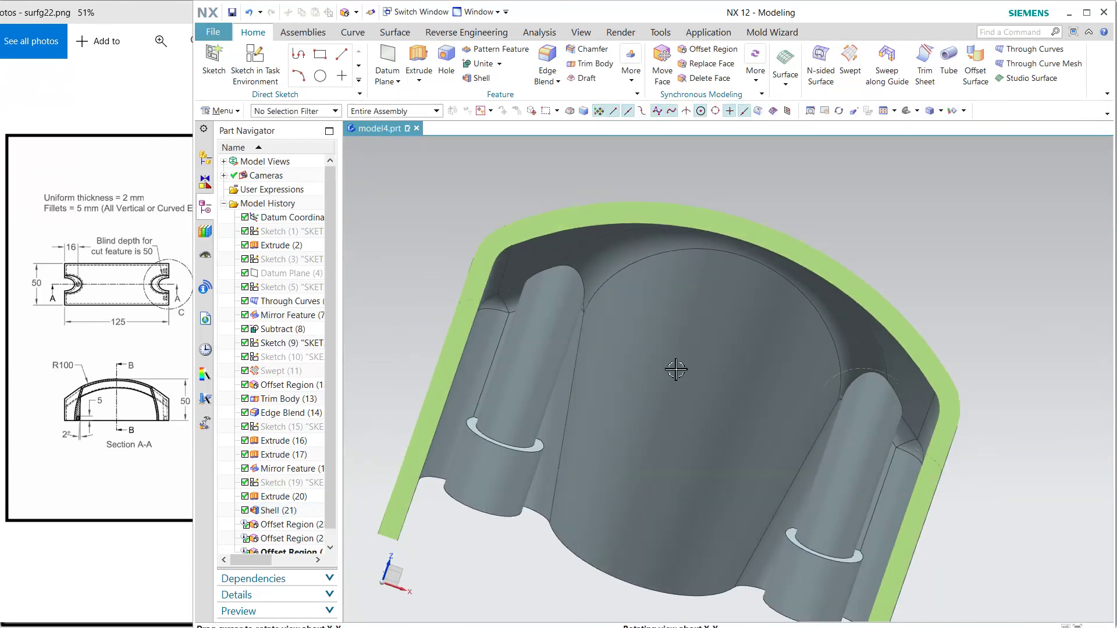
- Set the section cut to the Y plane at 0 offset, viewed from the front
scroll(676, 369, "down", 4)
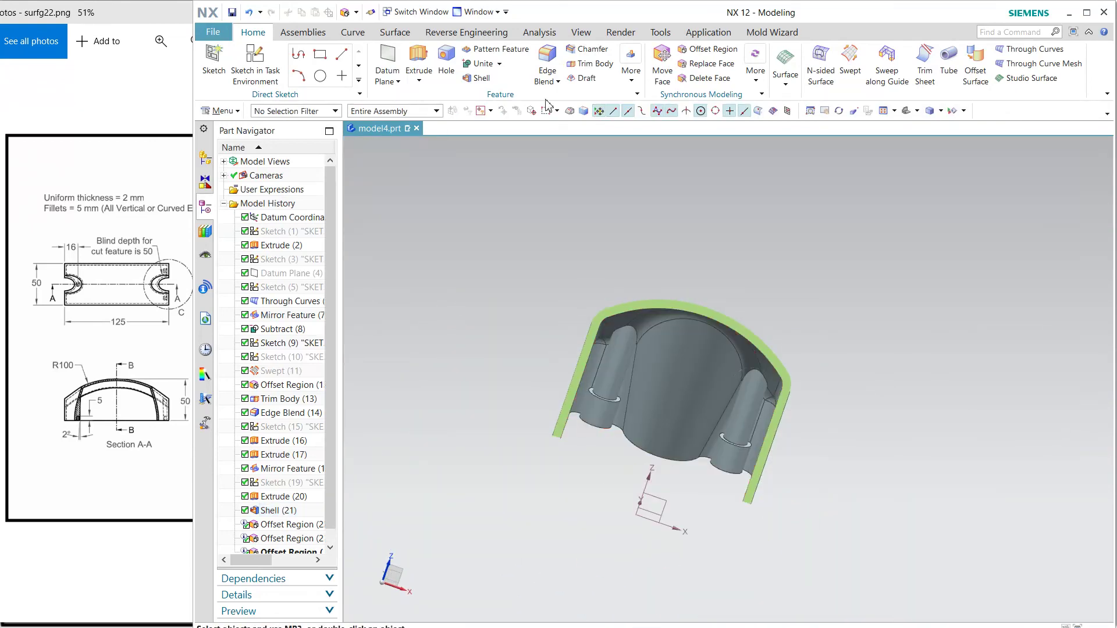
left_click(581, 32)
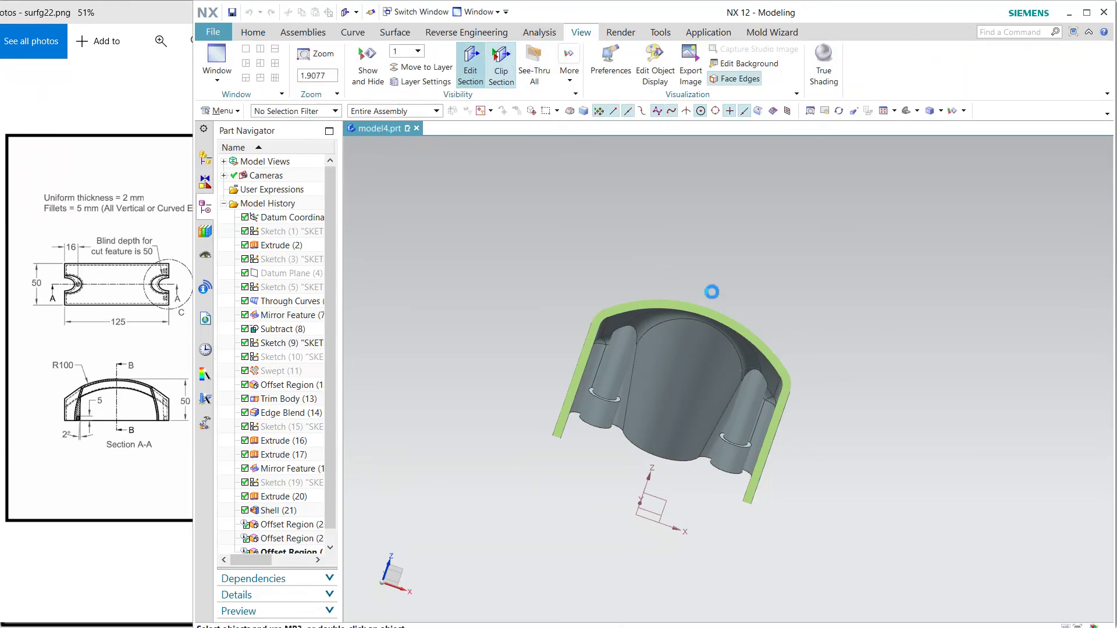
key("ctrl+alt+r")
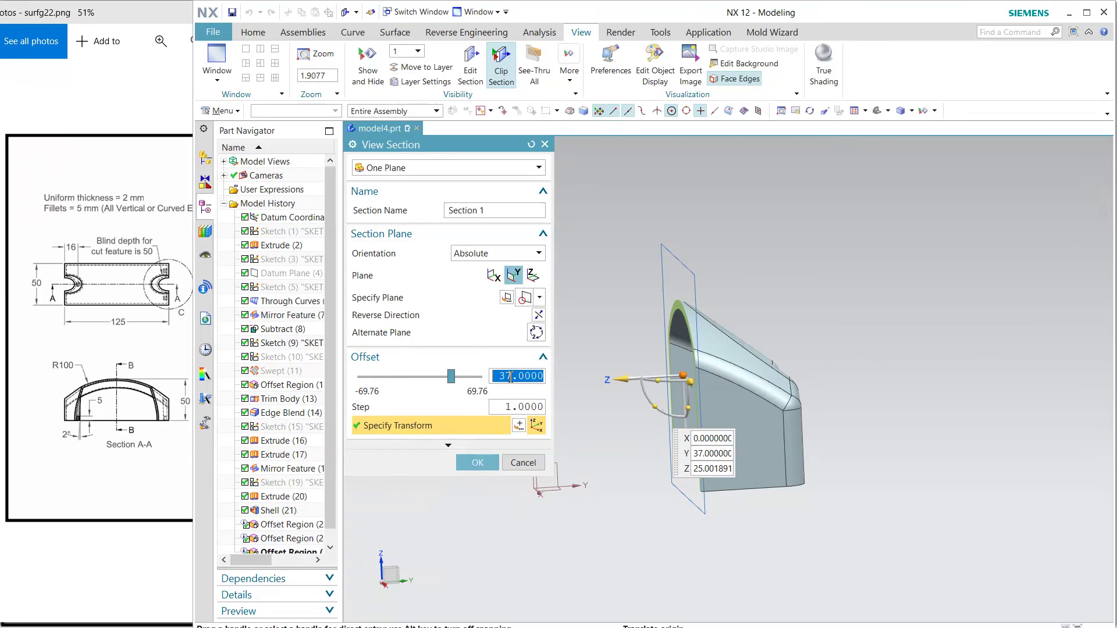
type("0.0000")
key("Return")
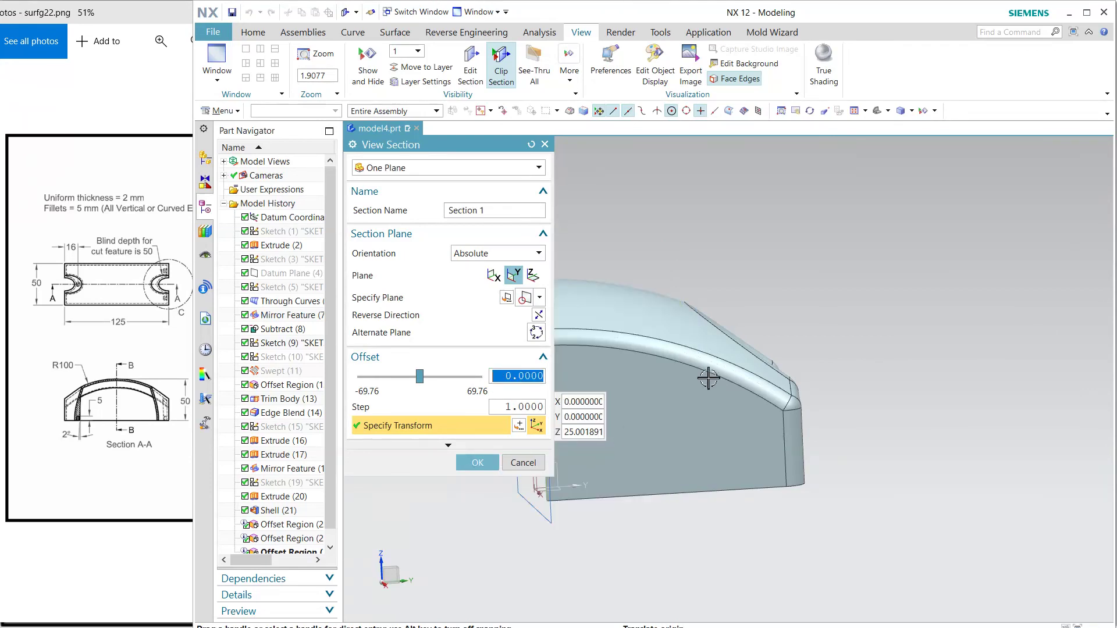
key("ctrl+alt+f")
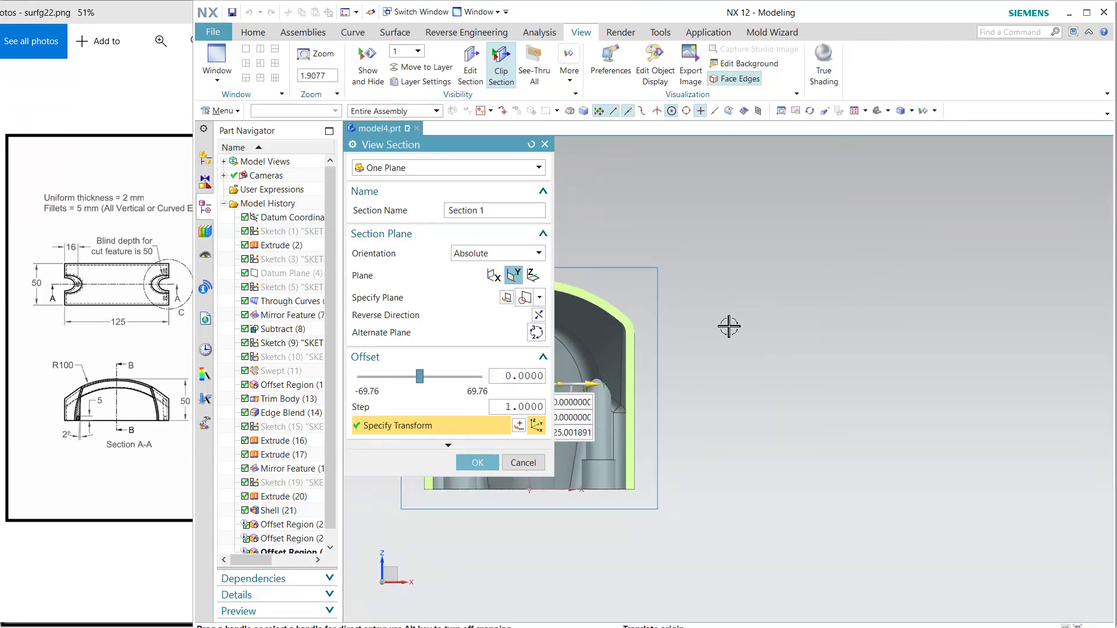
- Compare the straight-on section with the reference drawing, then close the section settings
left_click(189, 439)
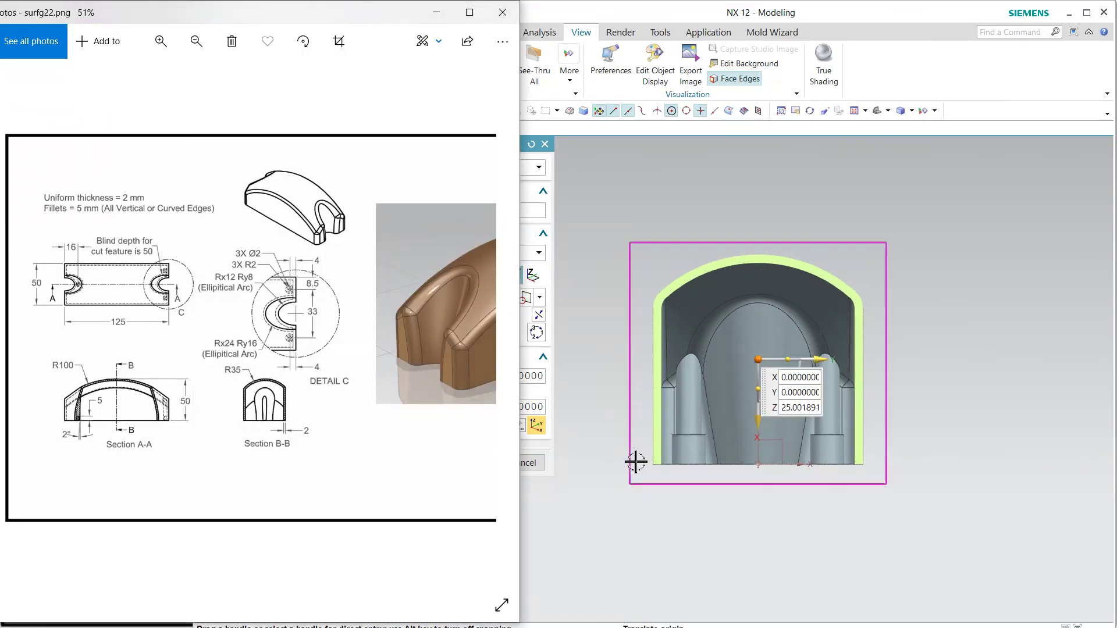
left_click(537, 332)
middle_click_drag(920, 353, 916, 315)
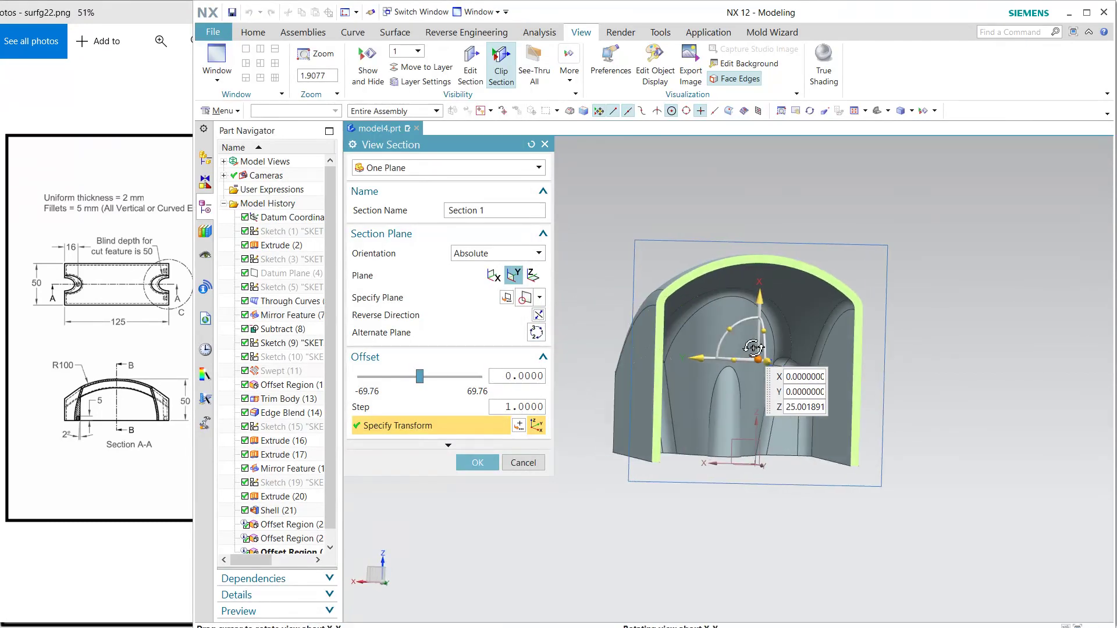
key("F8")
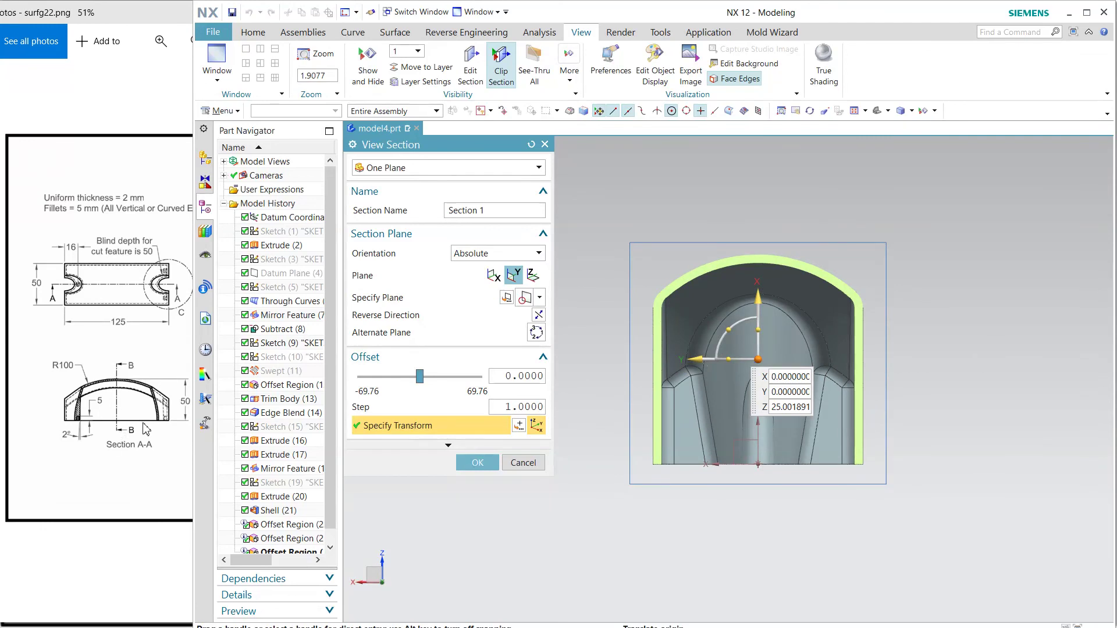
left_click(187, 435)
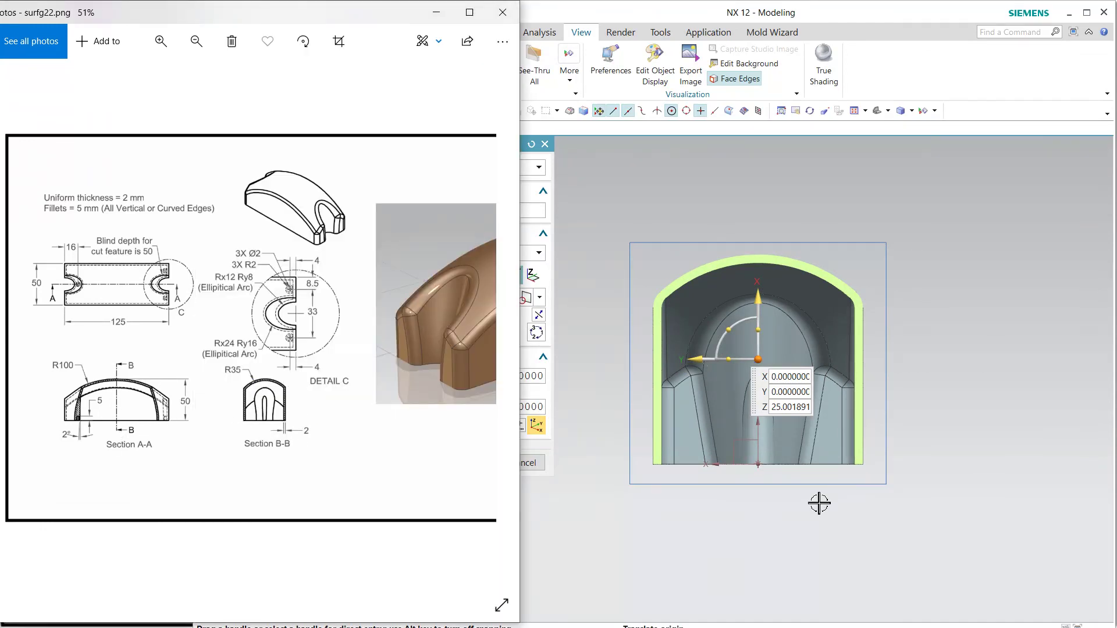
left_click(878, 504)
left_click(522, 464)
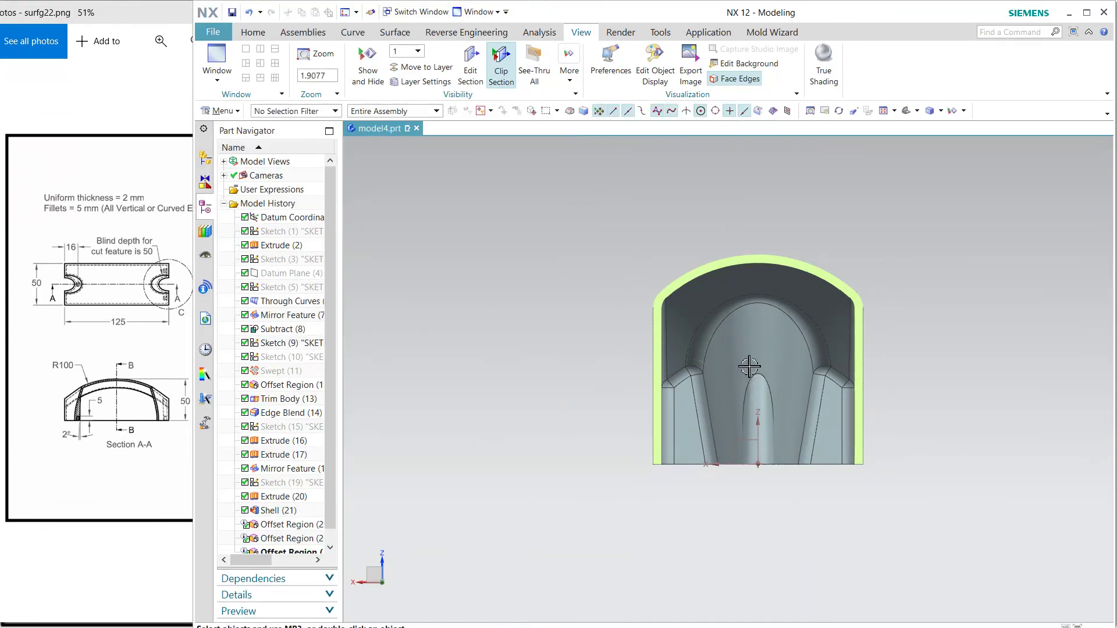
- Remove the section cut and display the whole housing in True Shading
mouse_move(749, 366)
middle_mouse_down()
mouse_move(685, 411)
mouse_move(552, 284)
middle_mouse_up()
left_click(499, 67)
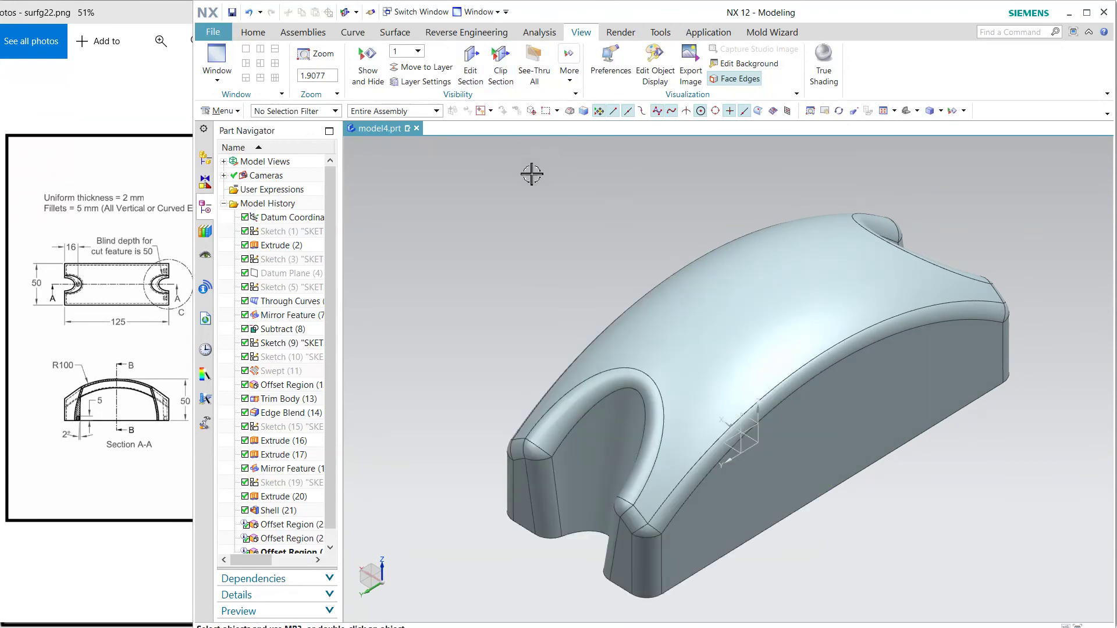
mouse_move(689, 307)
middle_mouse_down()
mouse_move(649, 257)
mouse_move(664, 301)
mouse_move(653, 232)
middle_mouse_up()
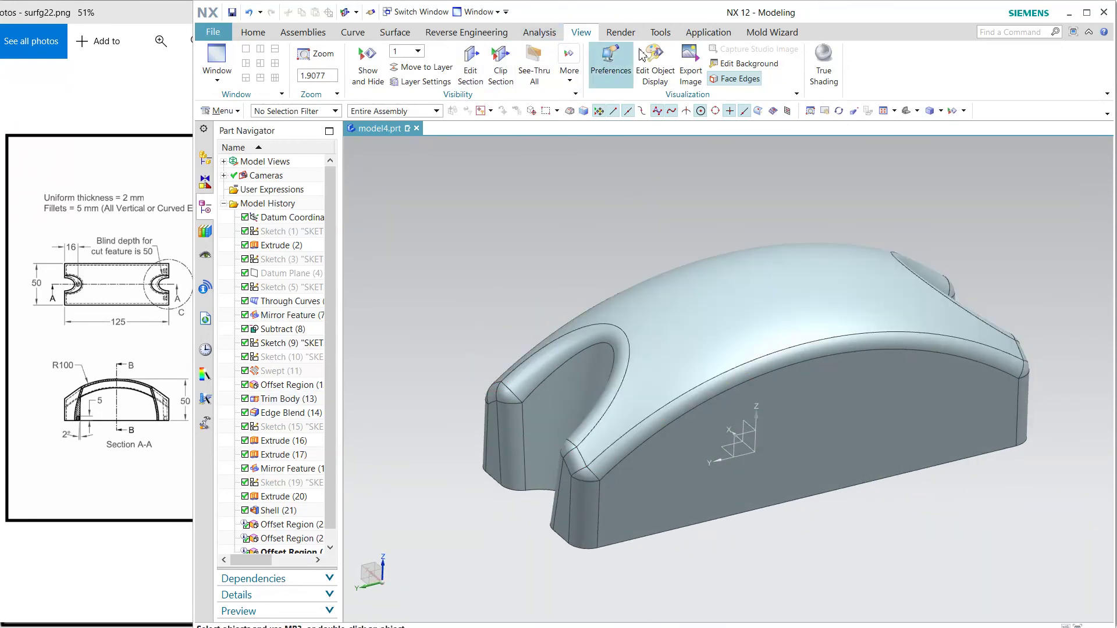
left_click(823, 67)
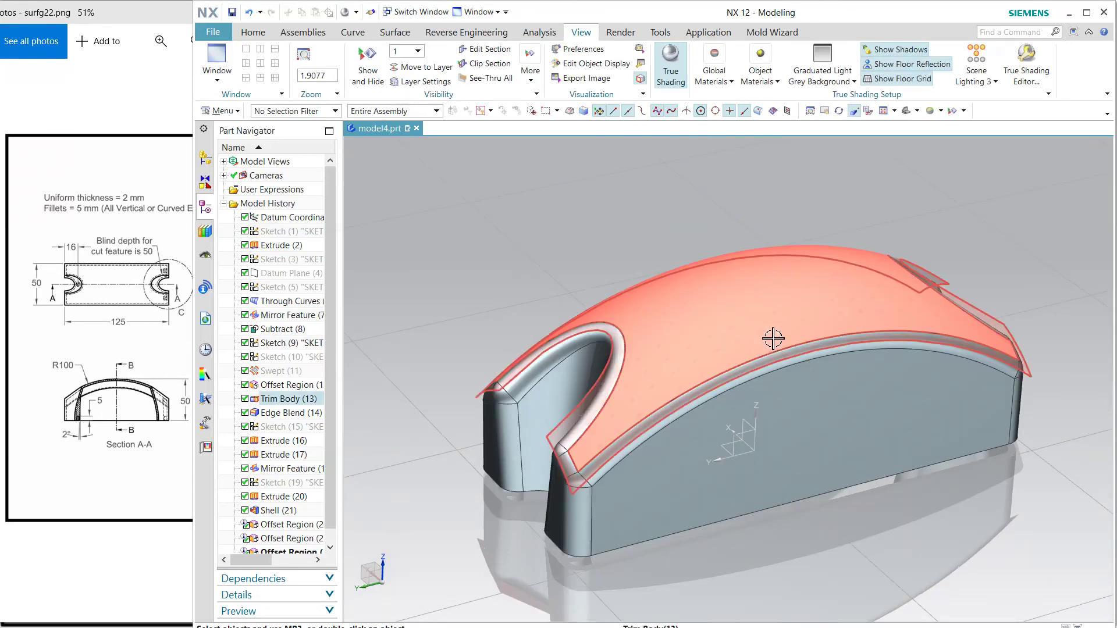
- Apply bronze, then gold, from Global Materials to the housing body
left_click(769, 305)
left_click(715, 75)
left_click(725, 166)
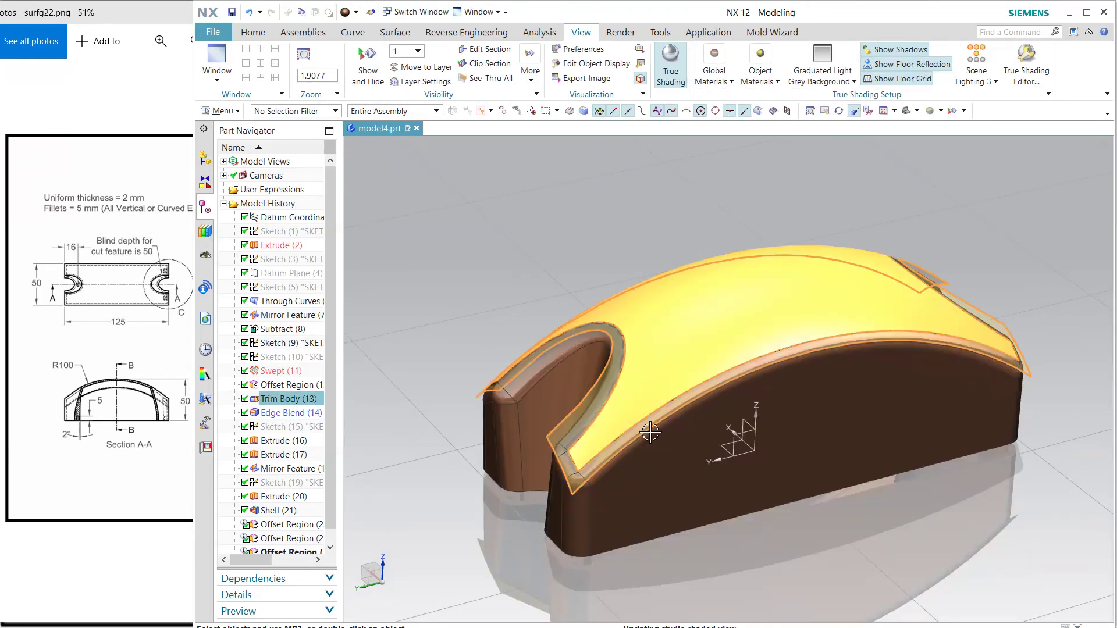
left_click(853, 560)
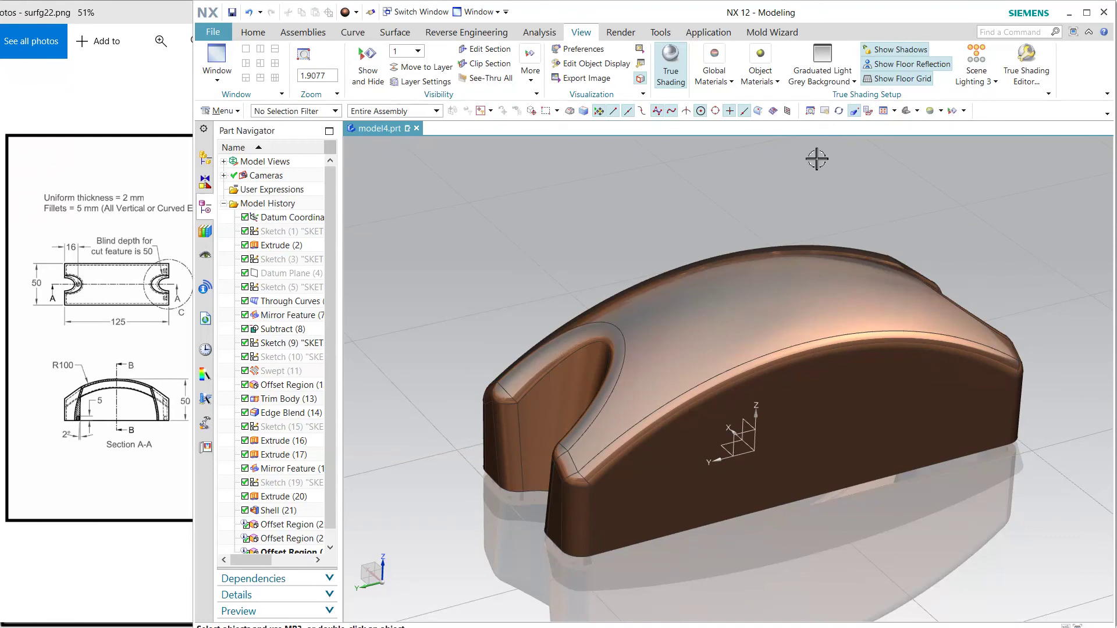
left_click(715, 75)
left_click(749, 165)
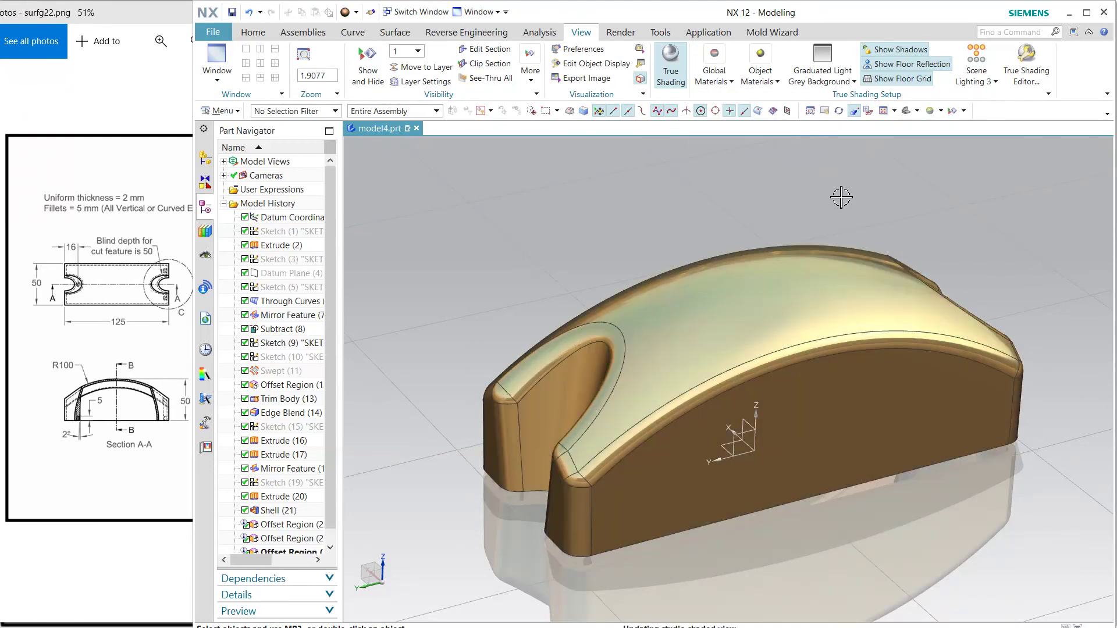